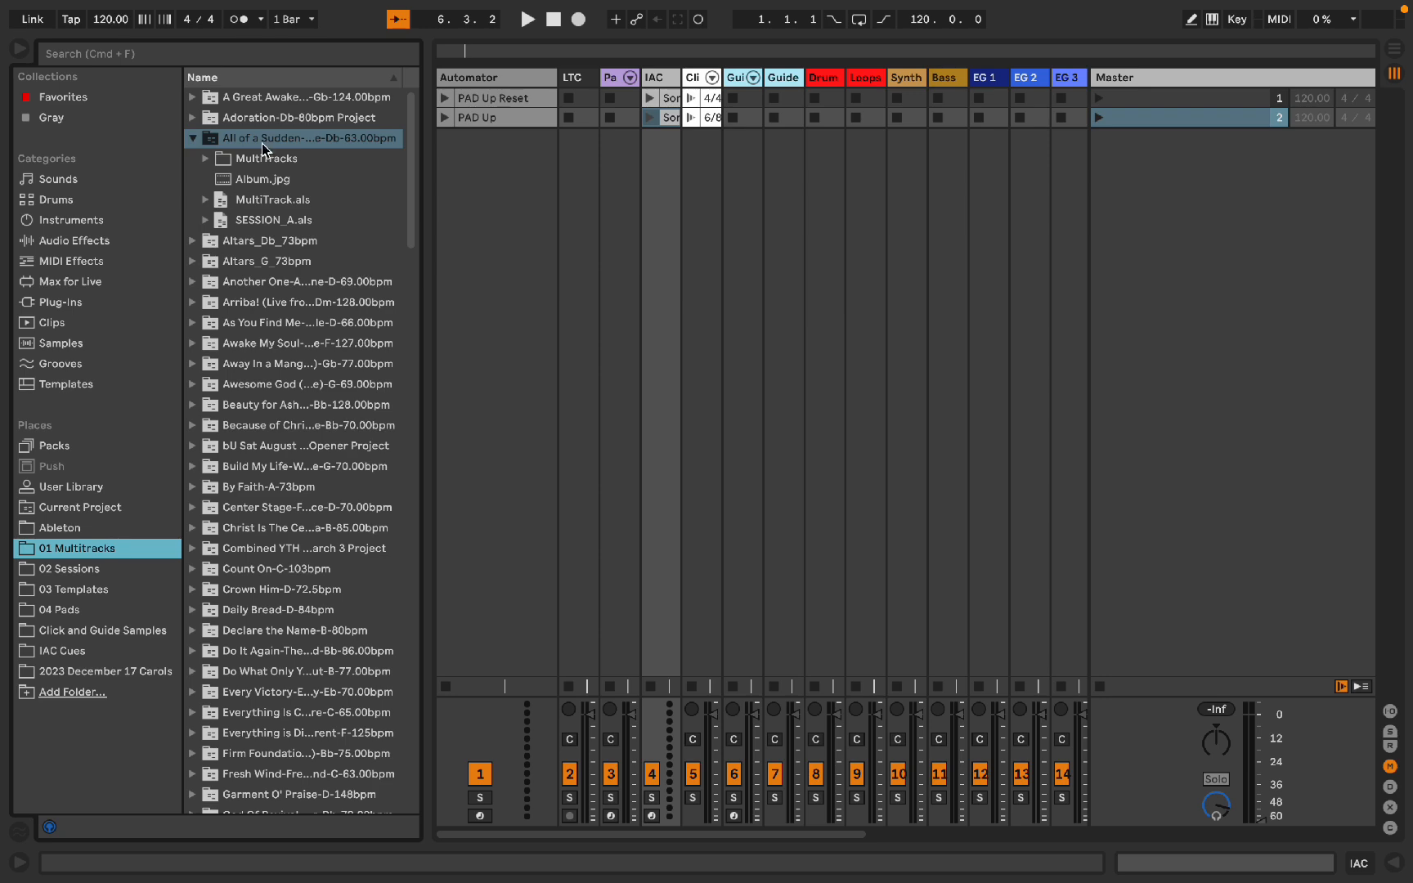
# Step: Switch to the browser, search MultiTracks.com for "all of sudden" and open All of a Sudden by Elevation Worship
pyautogui.hotkey('ctrl', 'Right')
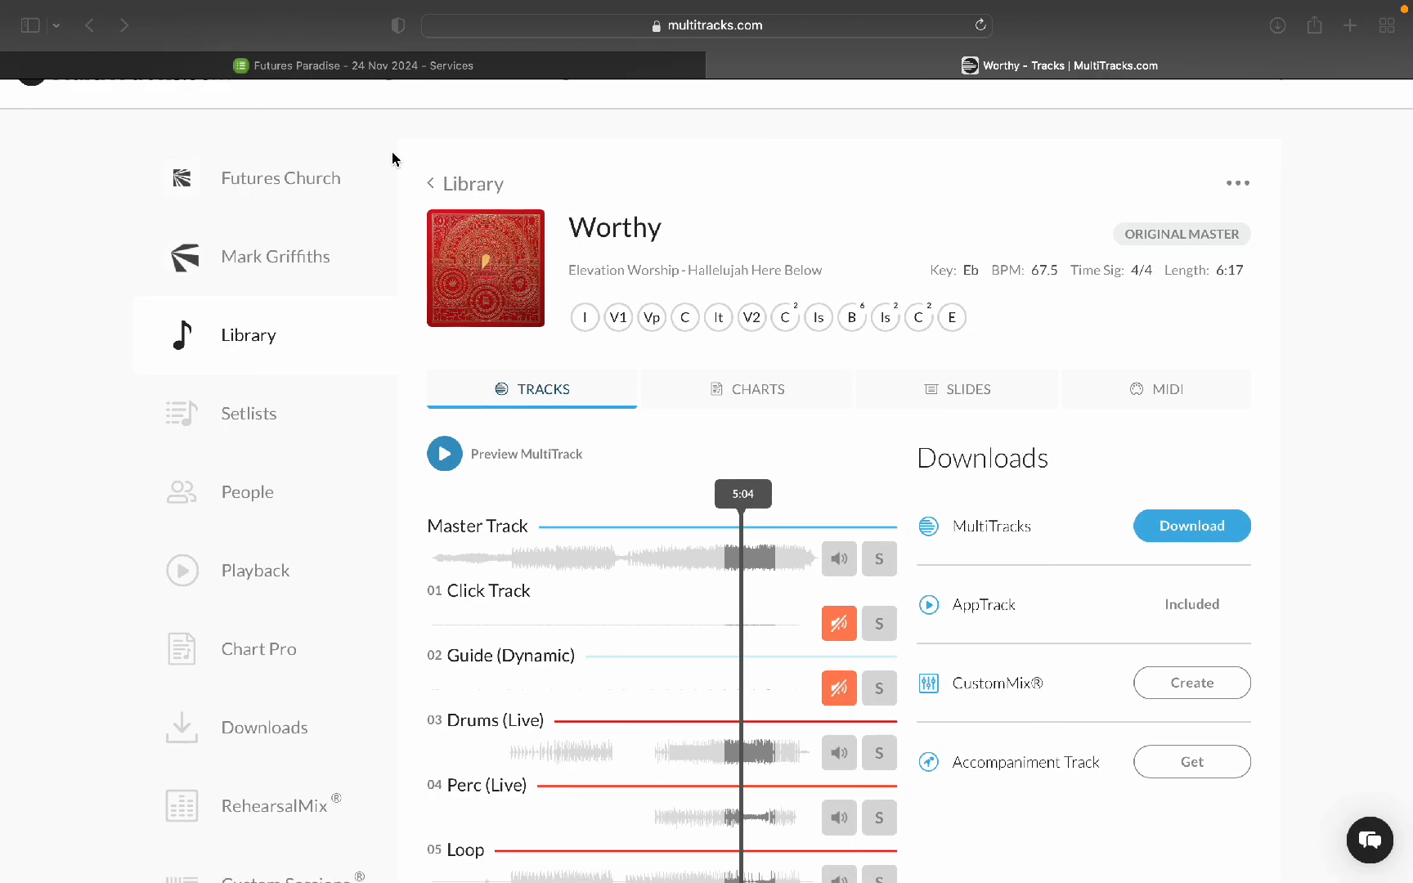
pyautogui.scroll(2, 676, 428)
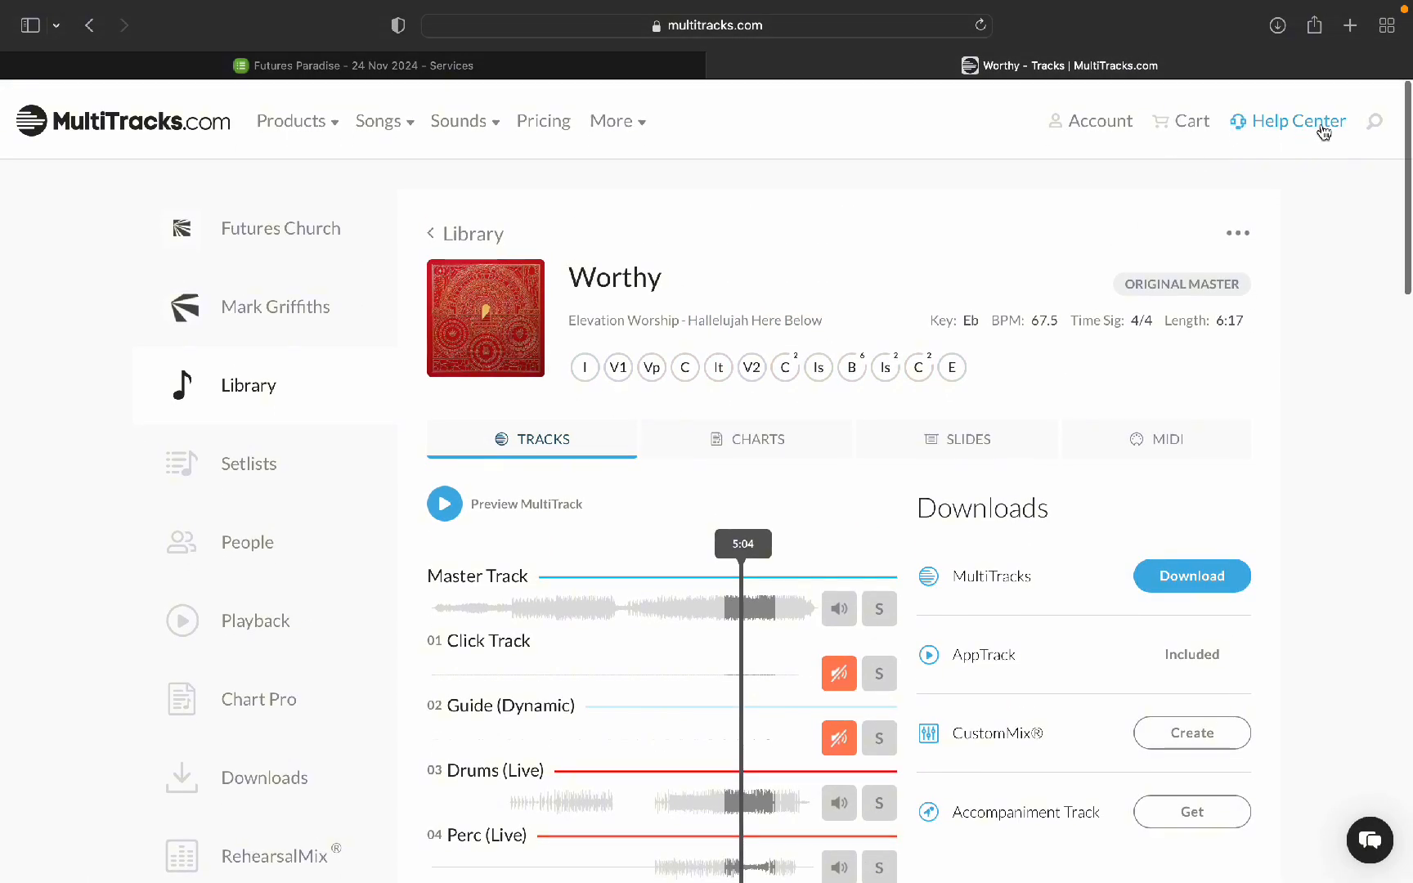
pyautogui.click(1376, 125)
pyautogui.write('all of sudden')
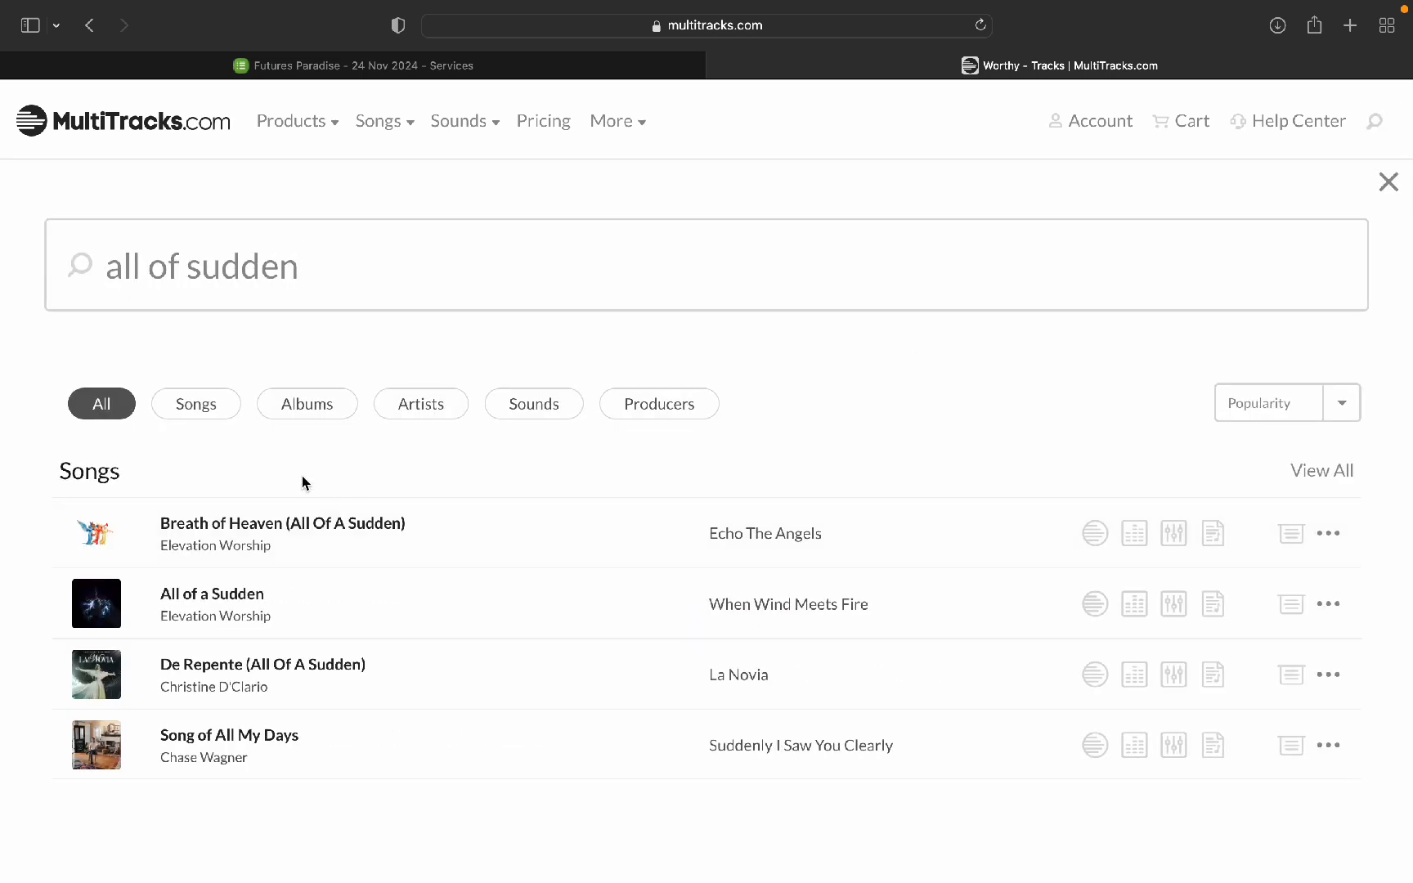
pyautogui.click(219, 603)
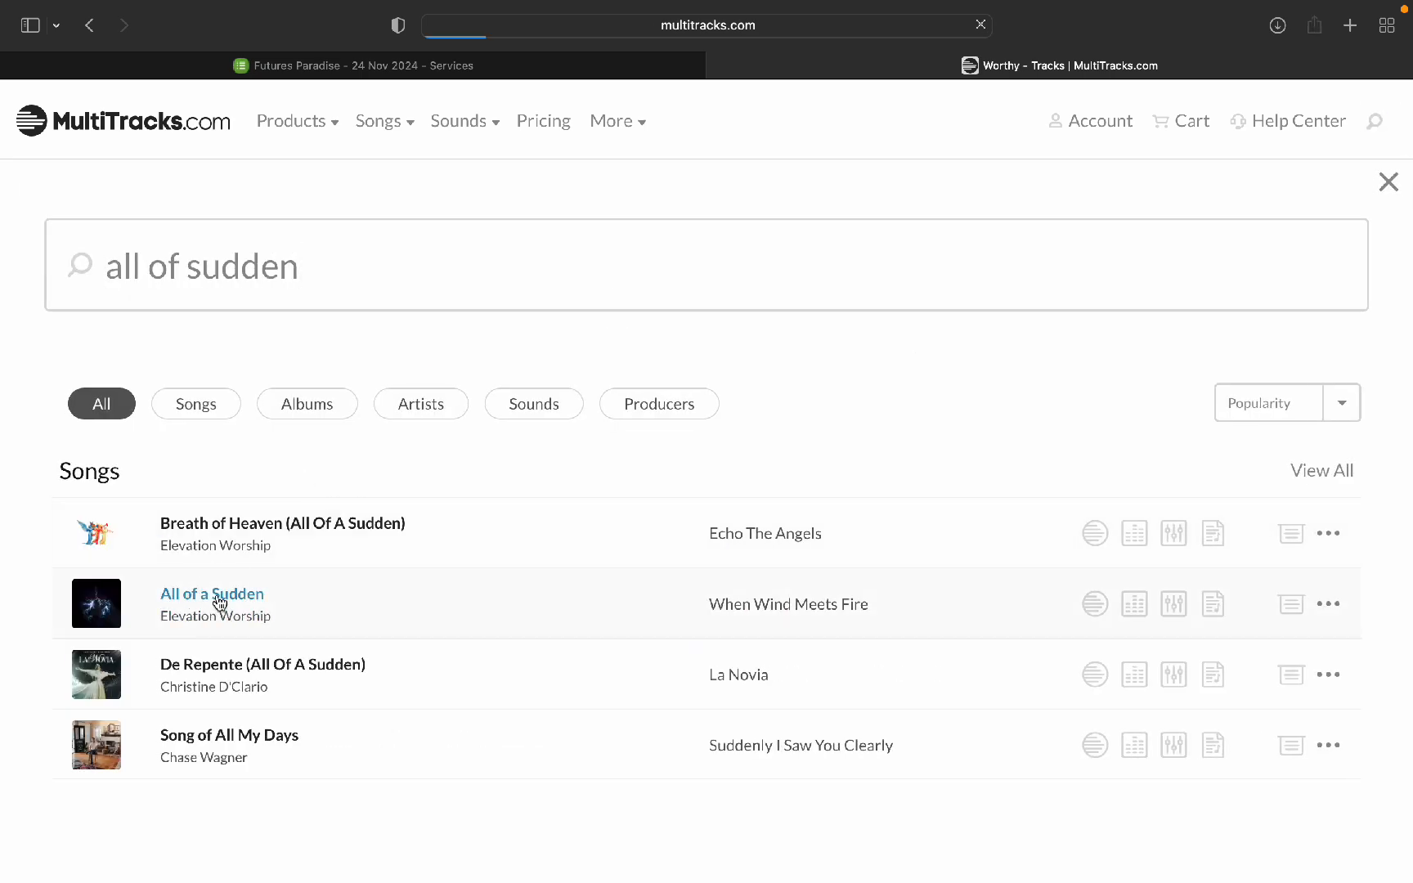
# Step: Open the song's MultiTracks tab and open the download options for the M4A MultiTrack
pyautogui.scroll(-5, 757, 627)
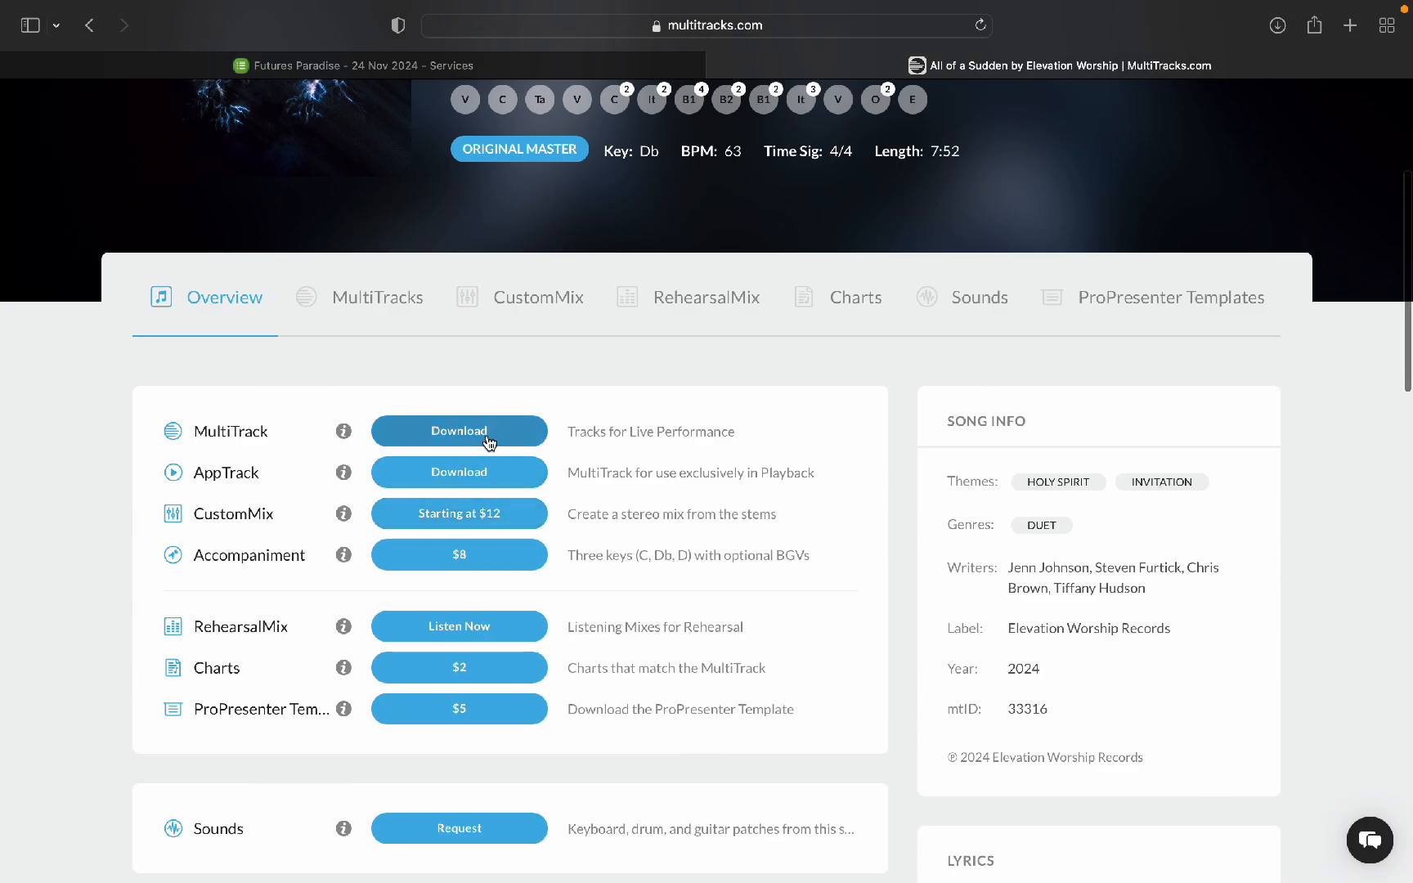
pyautogui.click(374, 304)
pyautogui.click(1032, 552)
pyautogui.click(1035, 569)
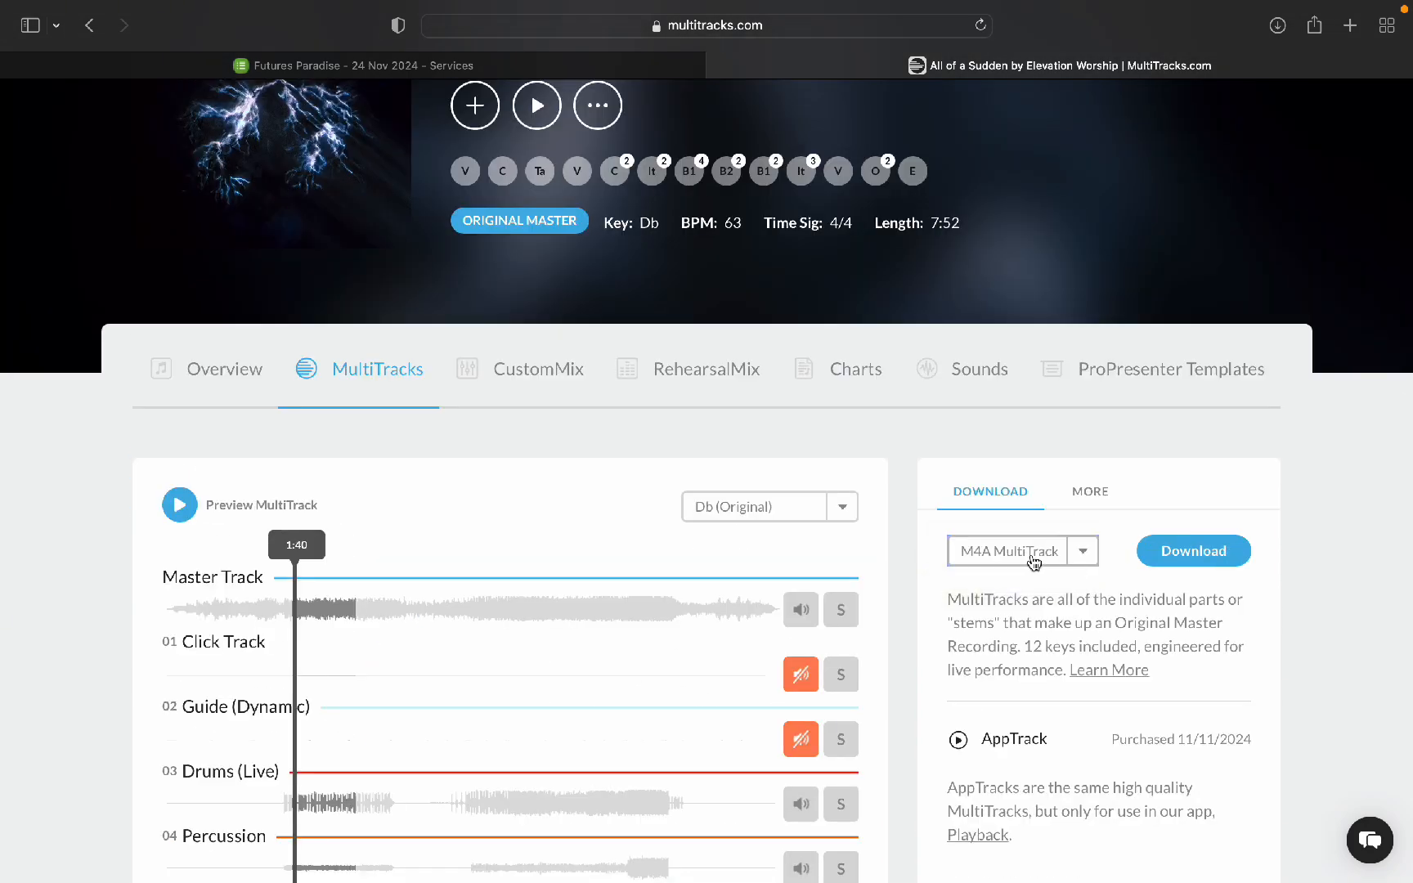
pyautogui.scroll(-1, 1226, 565)
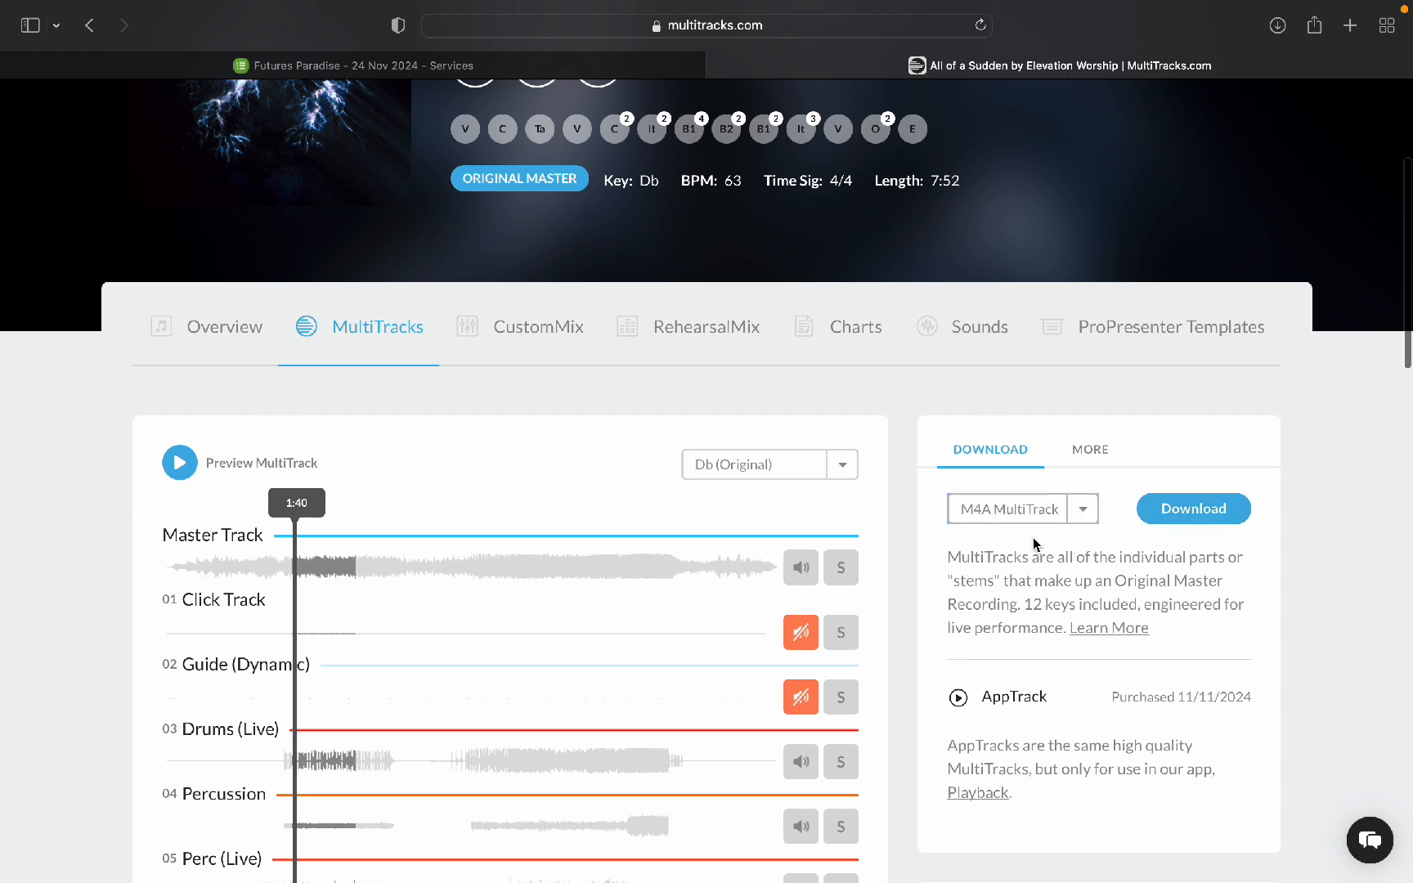
pyautogui.scroll(-1, 1034, 544)
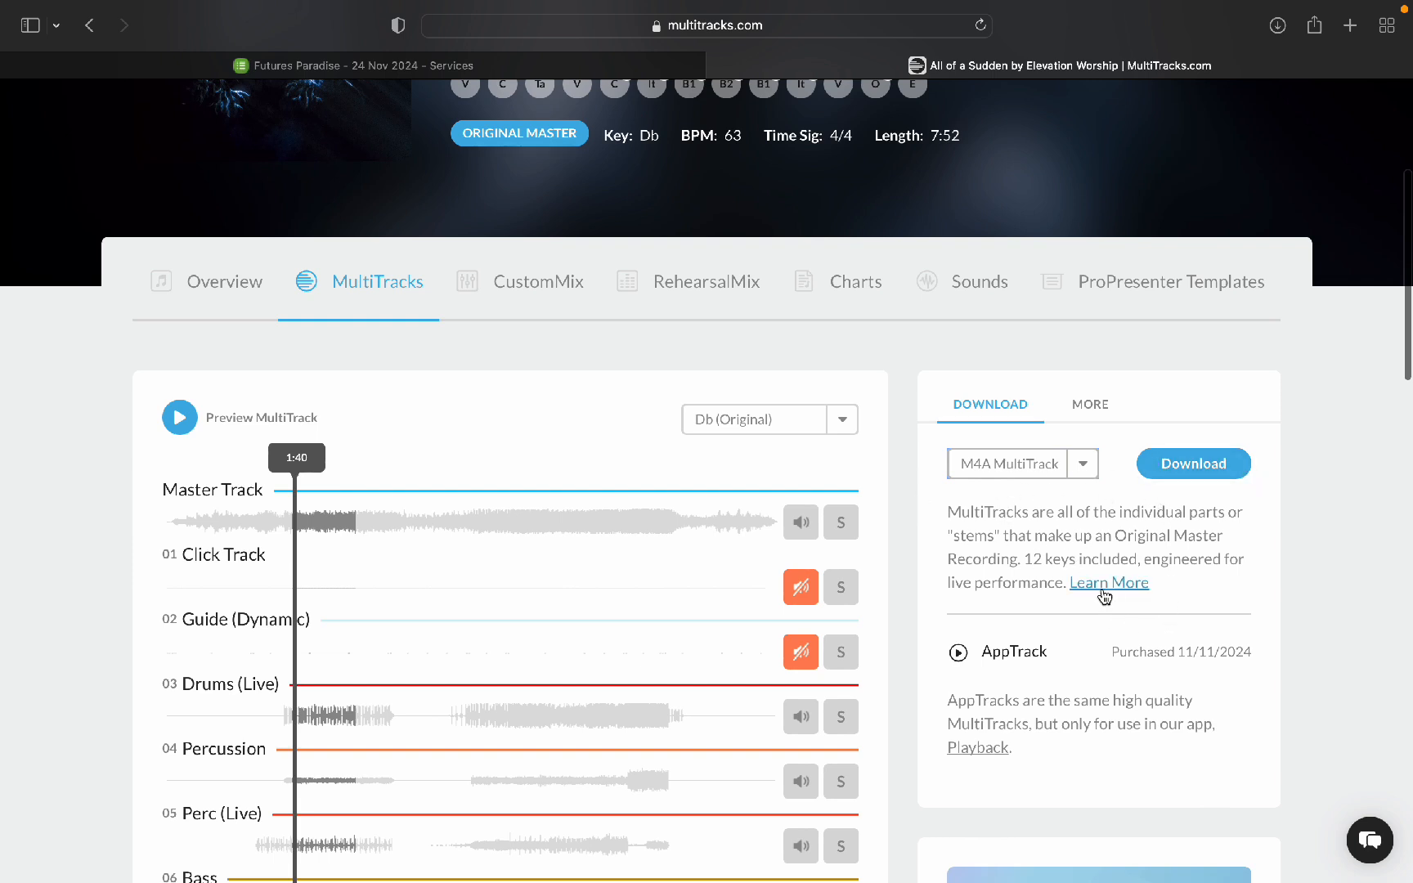
pyautogui.scroll(-1, 1001, 450)
pyautogui.click(1208, 443)
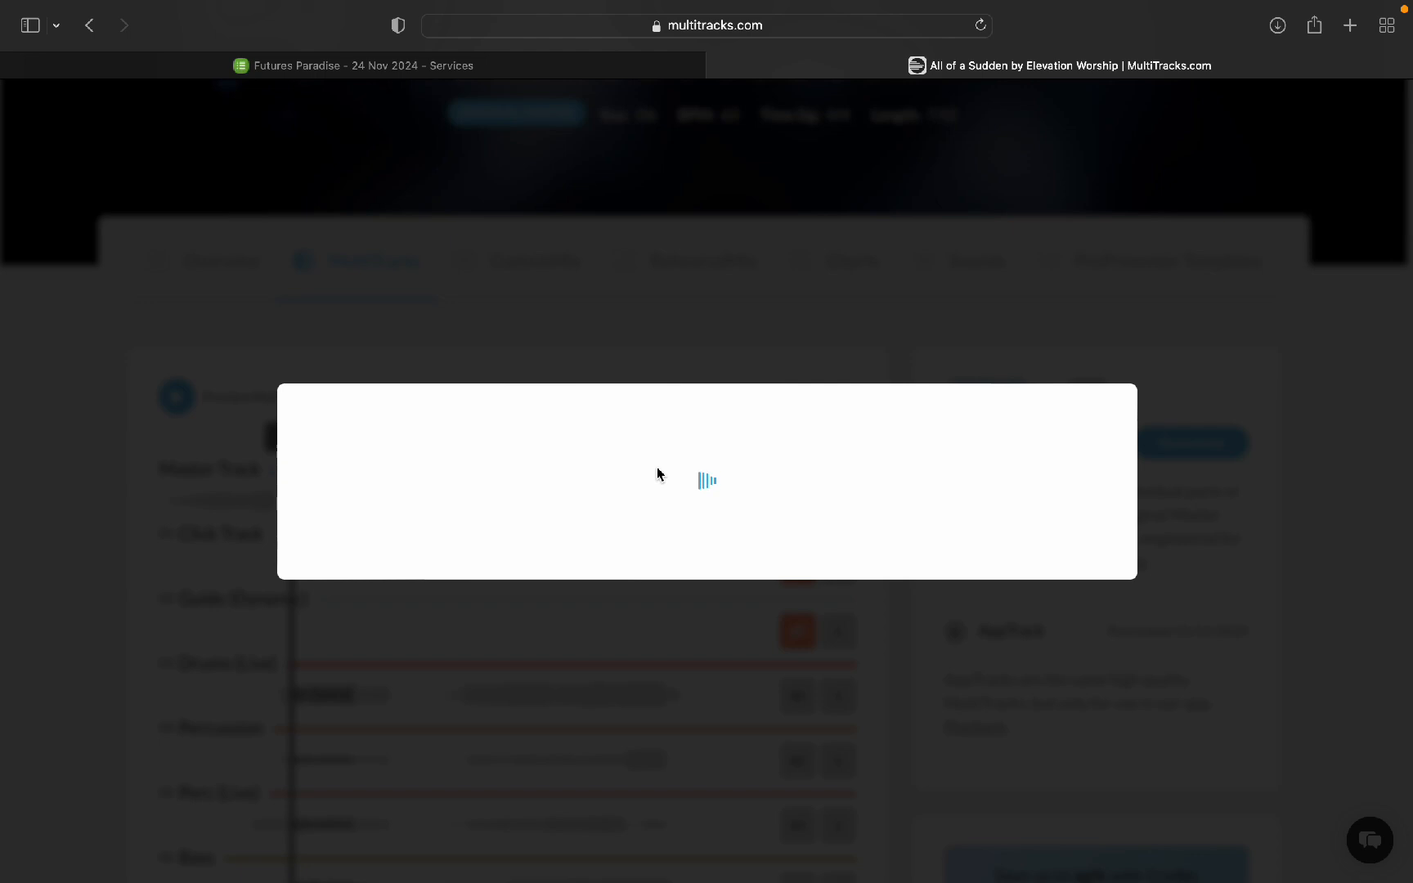
# Step: Review the available M4A key versions in the download dialog, then close it
pyautogui.scroll(-5, 605, 507)
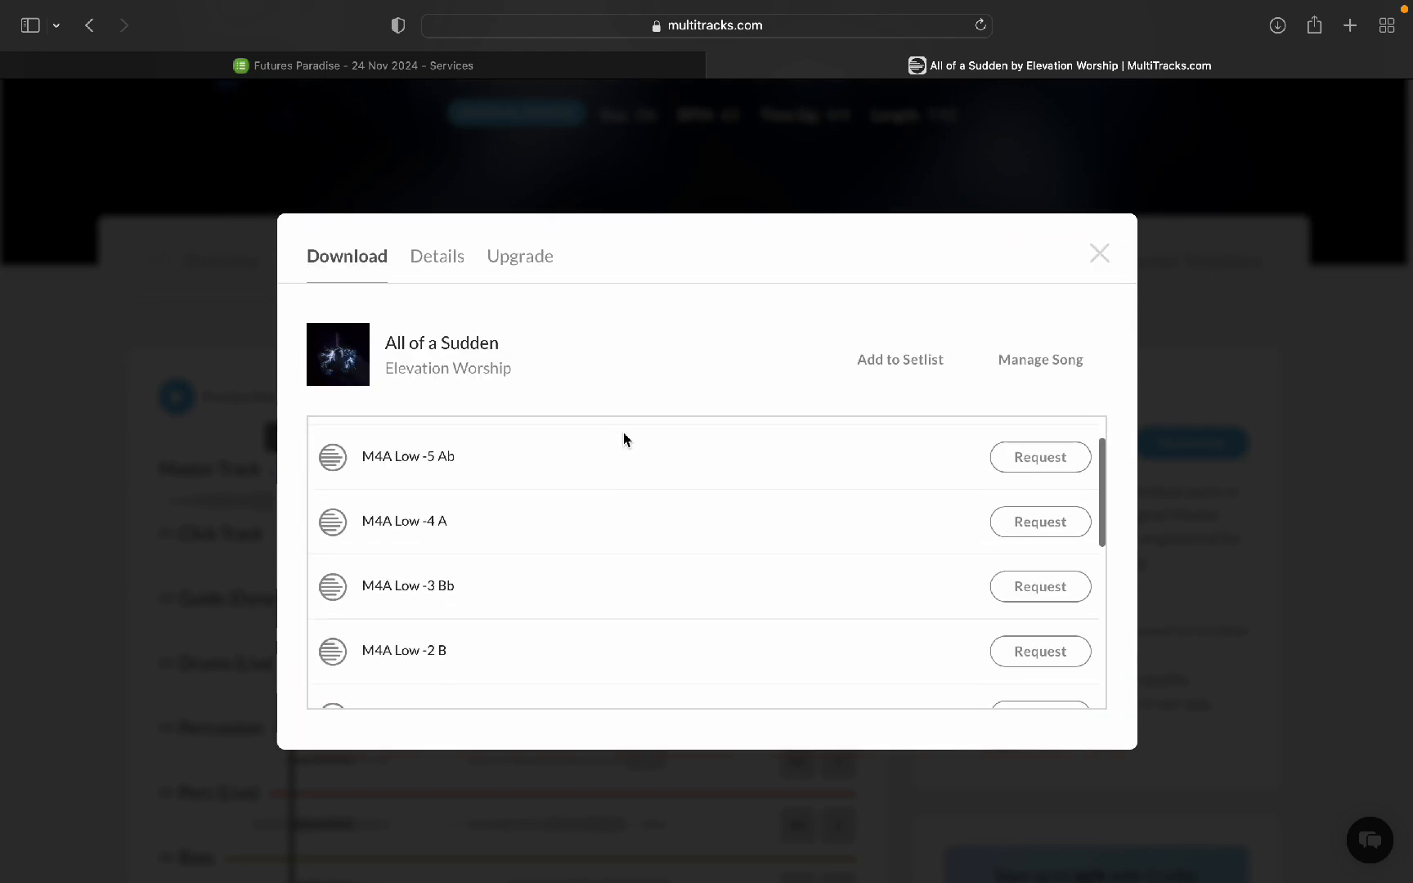
pyautogui.scroll(-1, 599, 534)
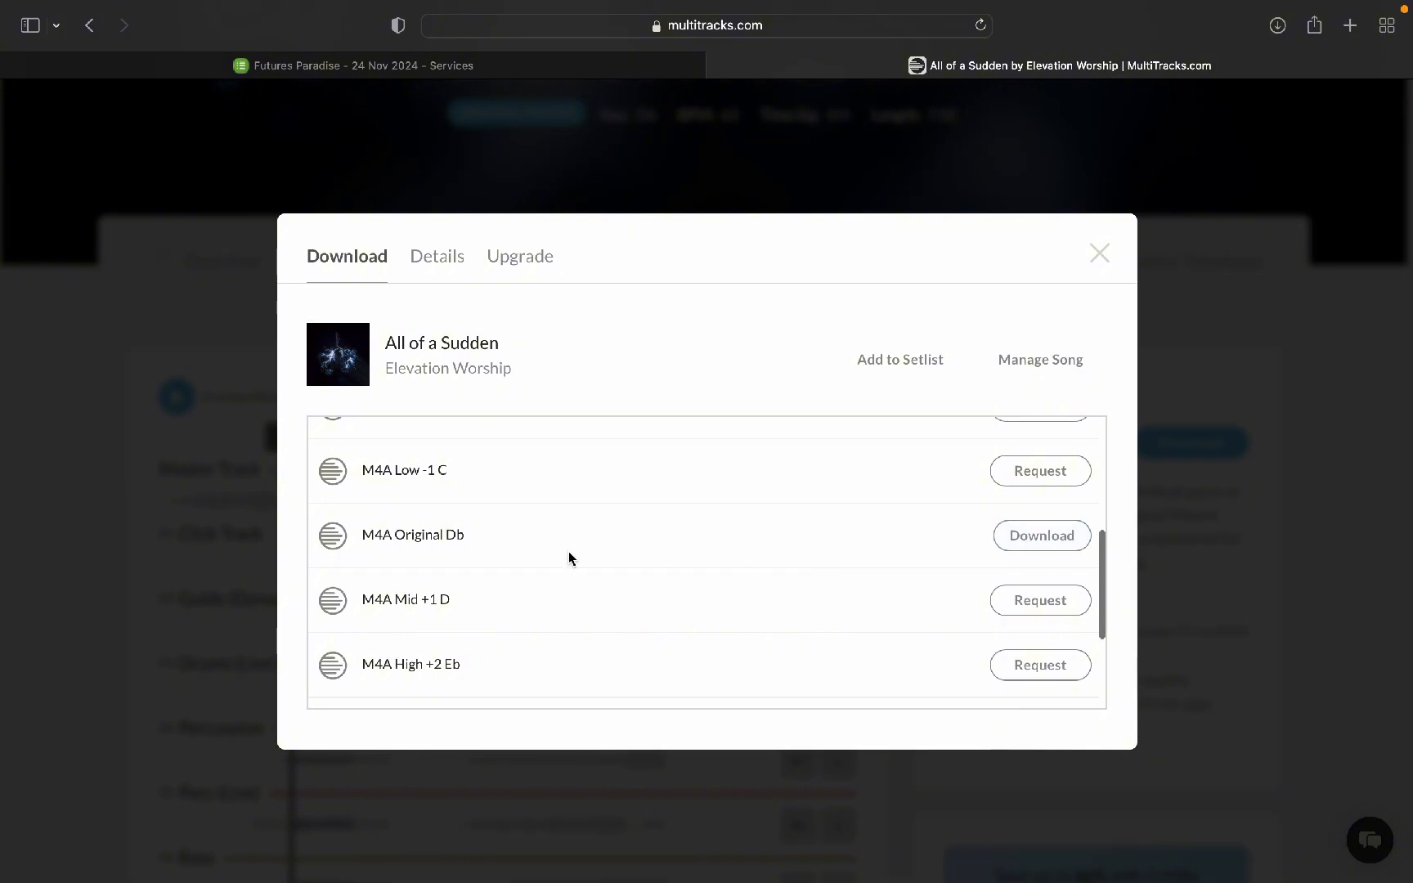
pyautogui.scroll(-1, 568, 551)
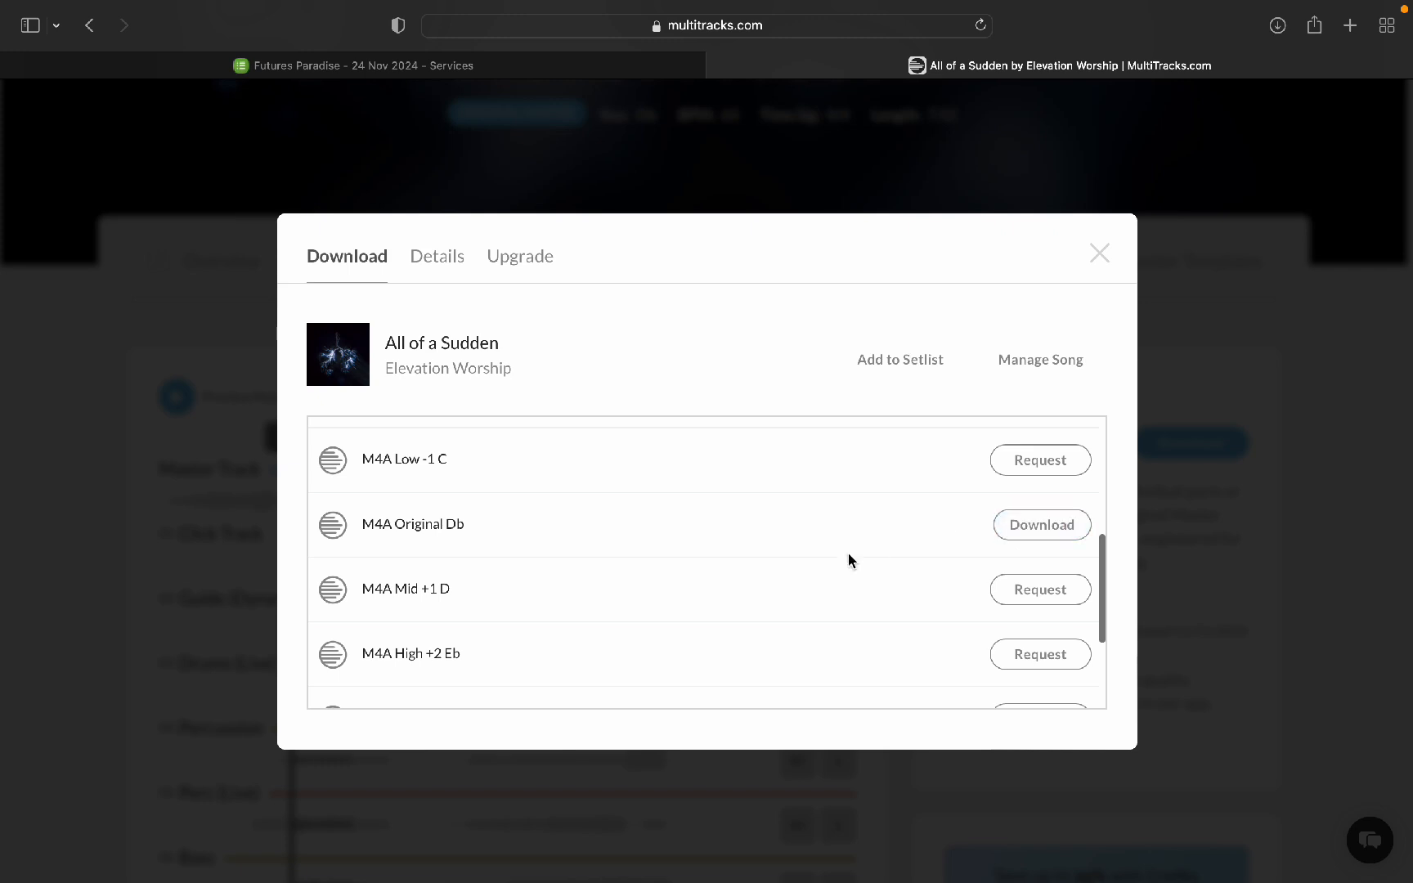
pyautogui.scroll(-3, 820, 564)
pyautogui.scroll(1, 820, 566)
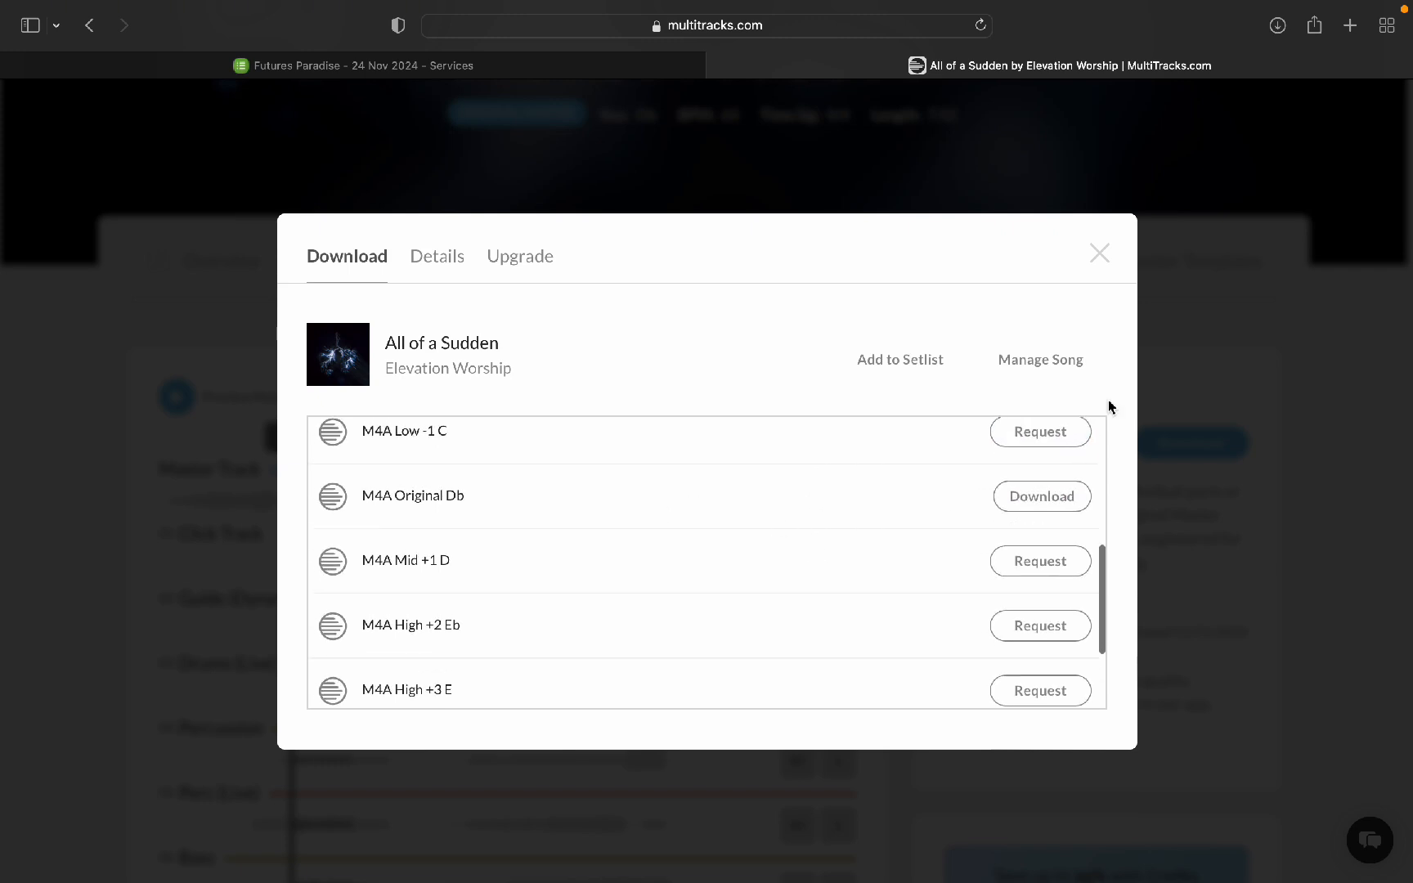
pyautogui.click(1098, 253)
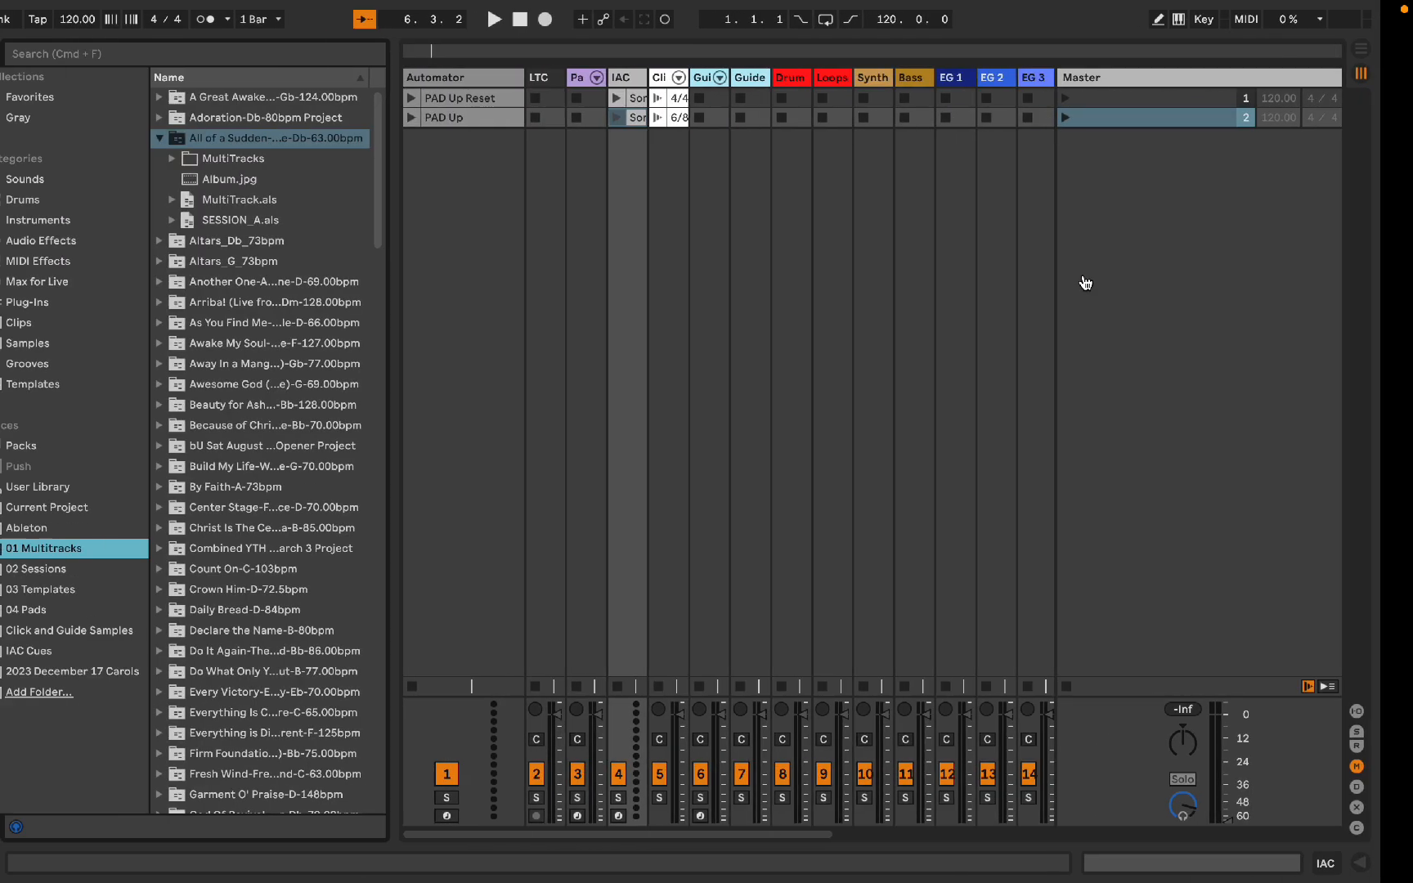
# Step: Switch to Finder and open the All of a Sudden-When Wind Meets Fire-Db-63.00bpm folder inside 01 Multitracks
pyautogui.hotkey('ctrl', 'Left')
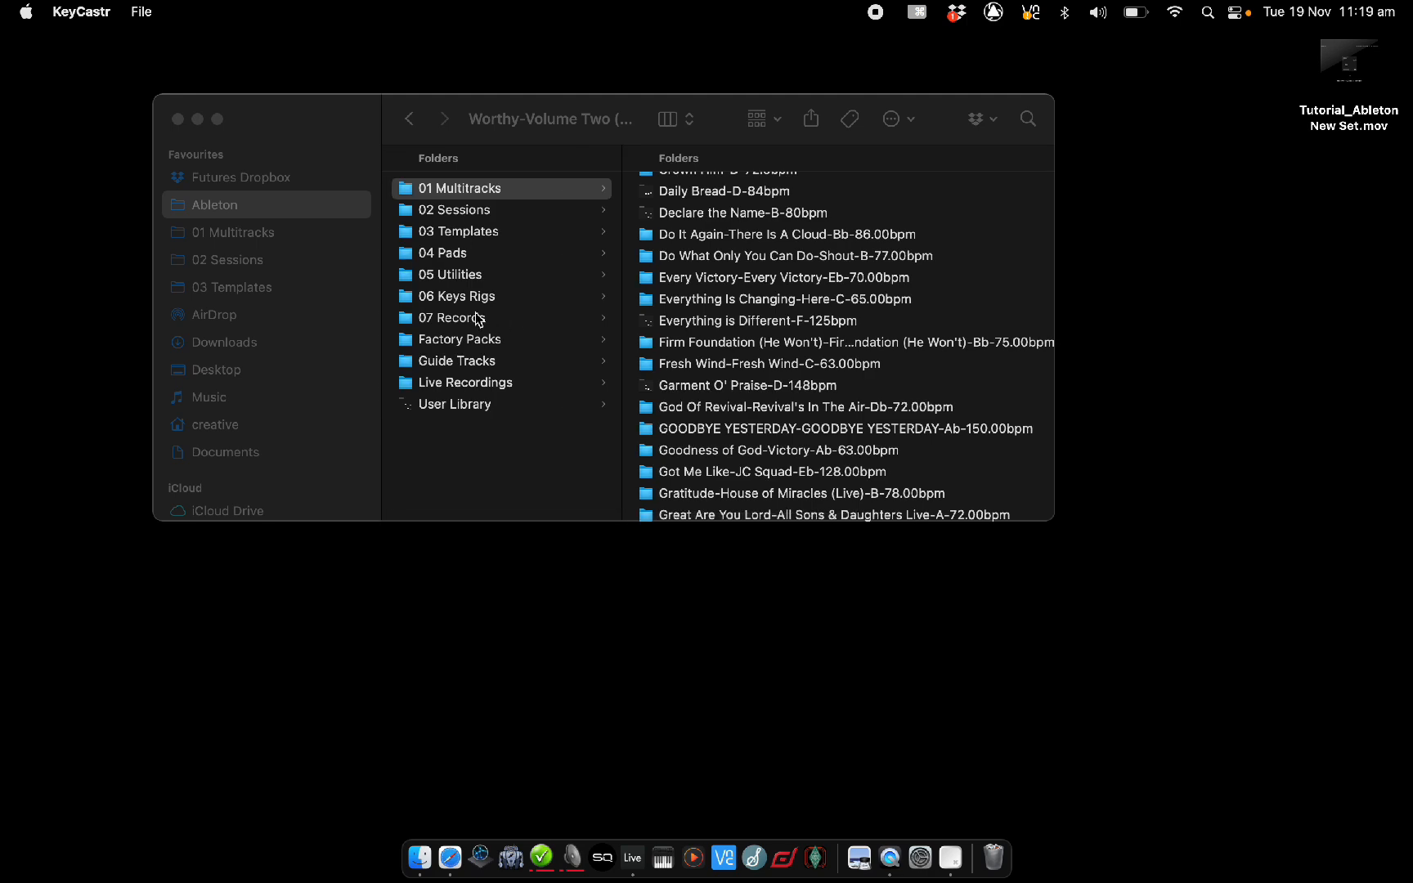
pyautogui.click(215, 341)
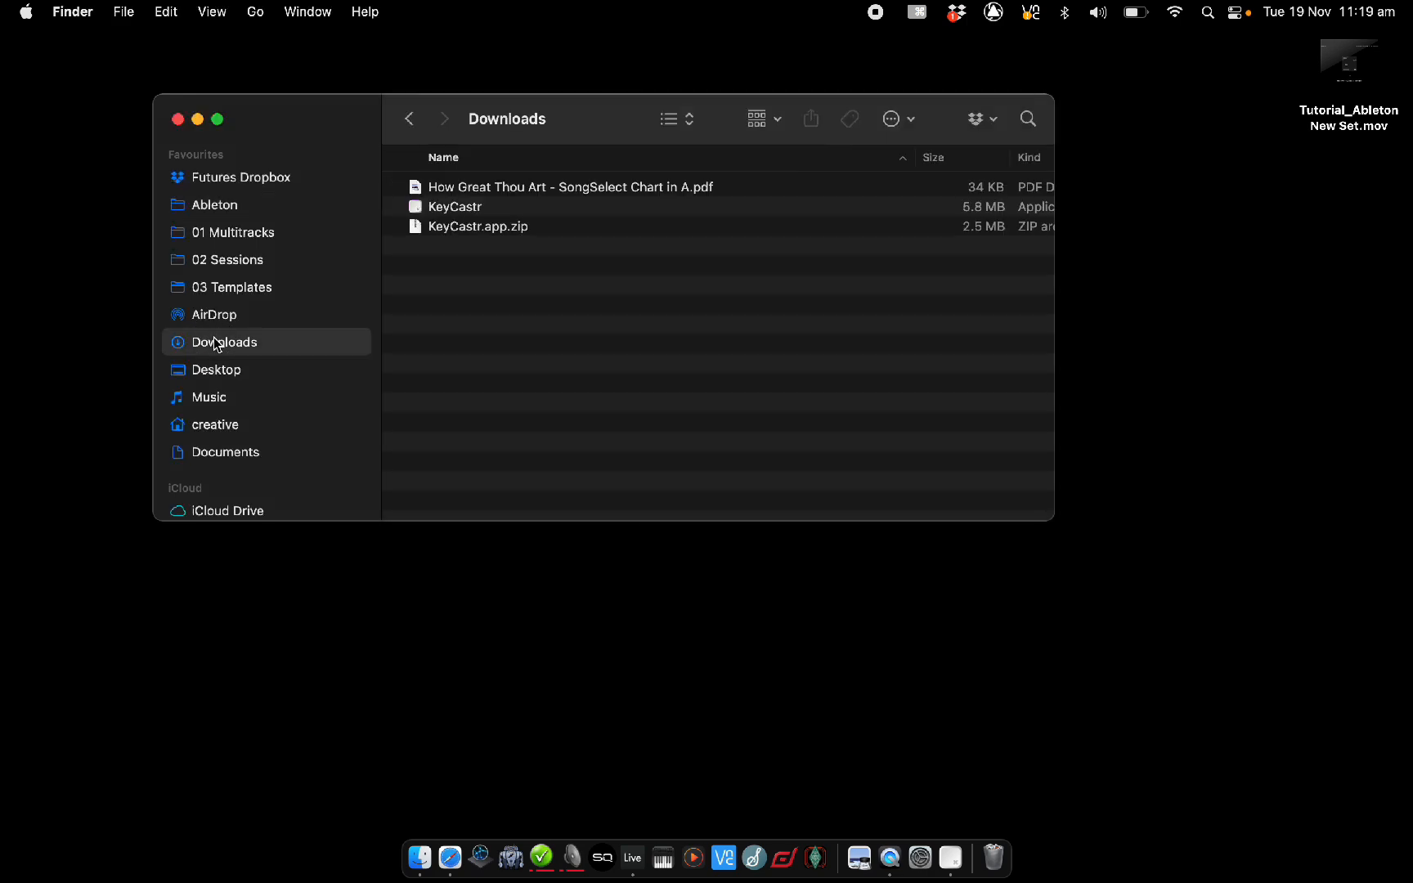
pyautogui.click(253, 237)
pyautogui.scroll(-5, 516, 376)
pyautogui.scroll(5, 517, 376)
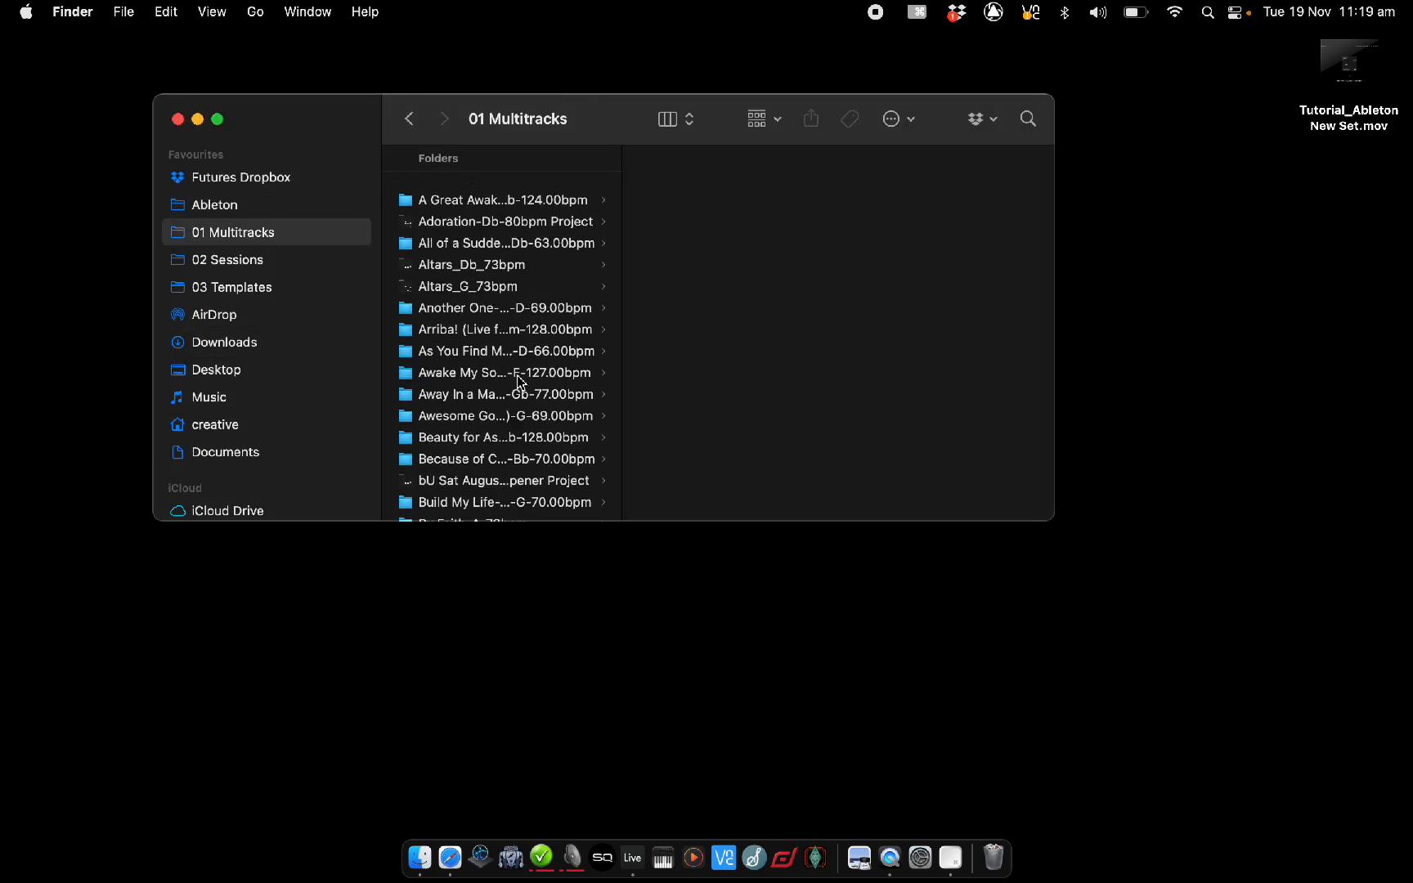
pyautogui.click(498, 211)
pyautogui.click(500, 232)
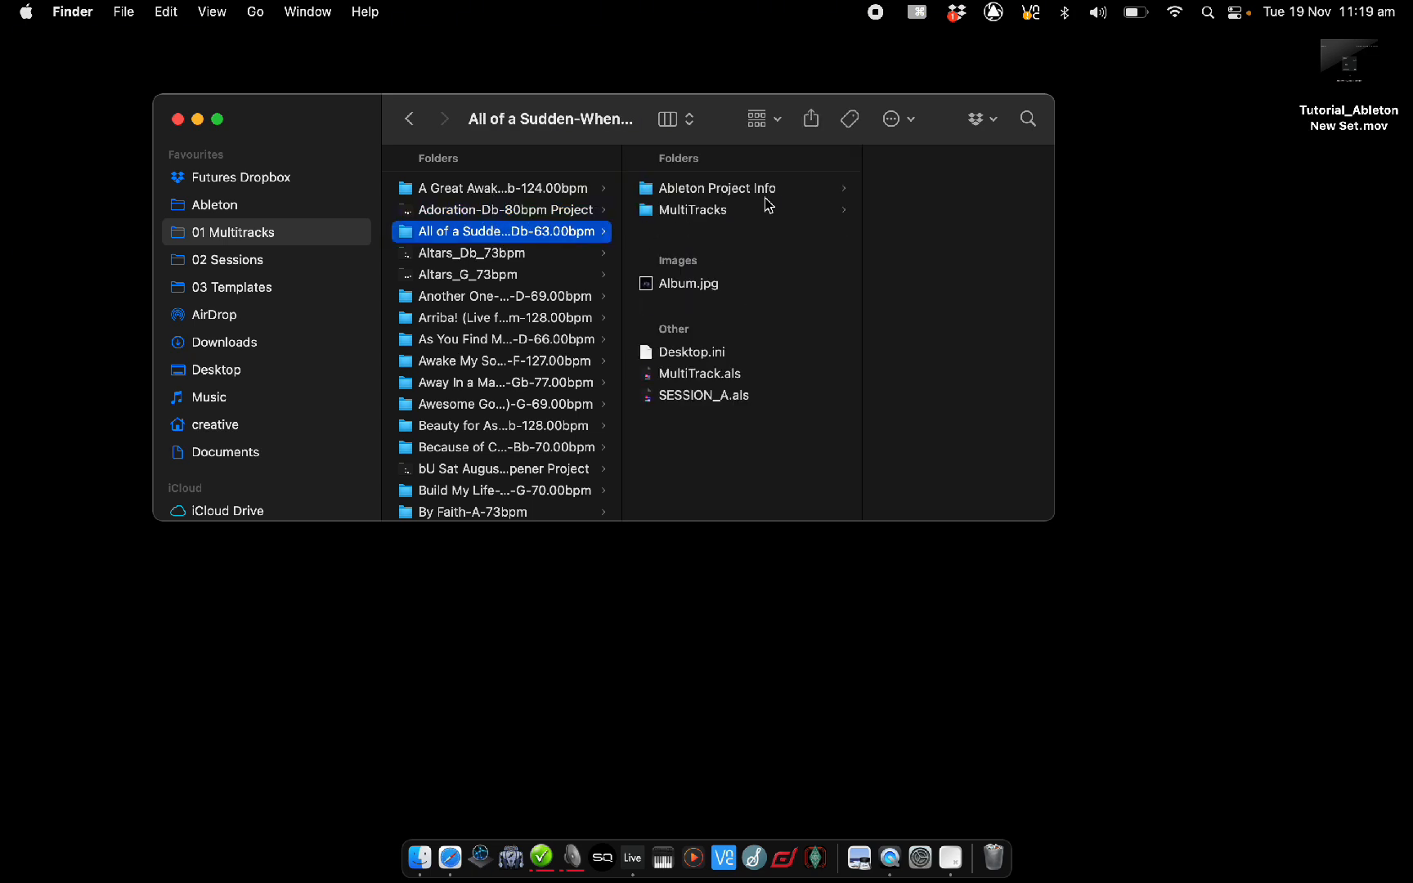
# Step: Open MultiTrack.als in Live and accept the offer to repair the file
pyautogui.click(693, 397)
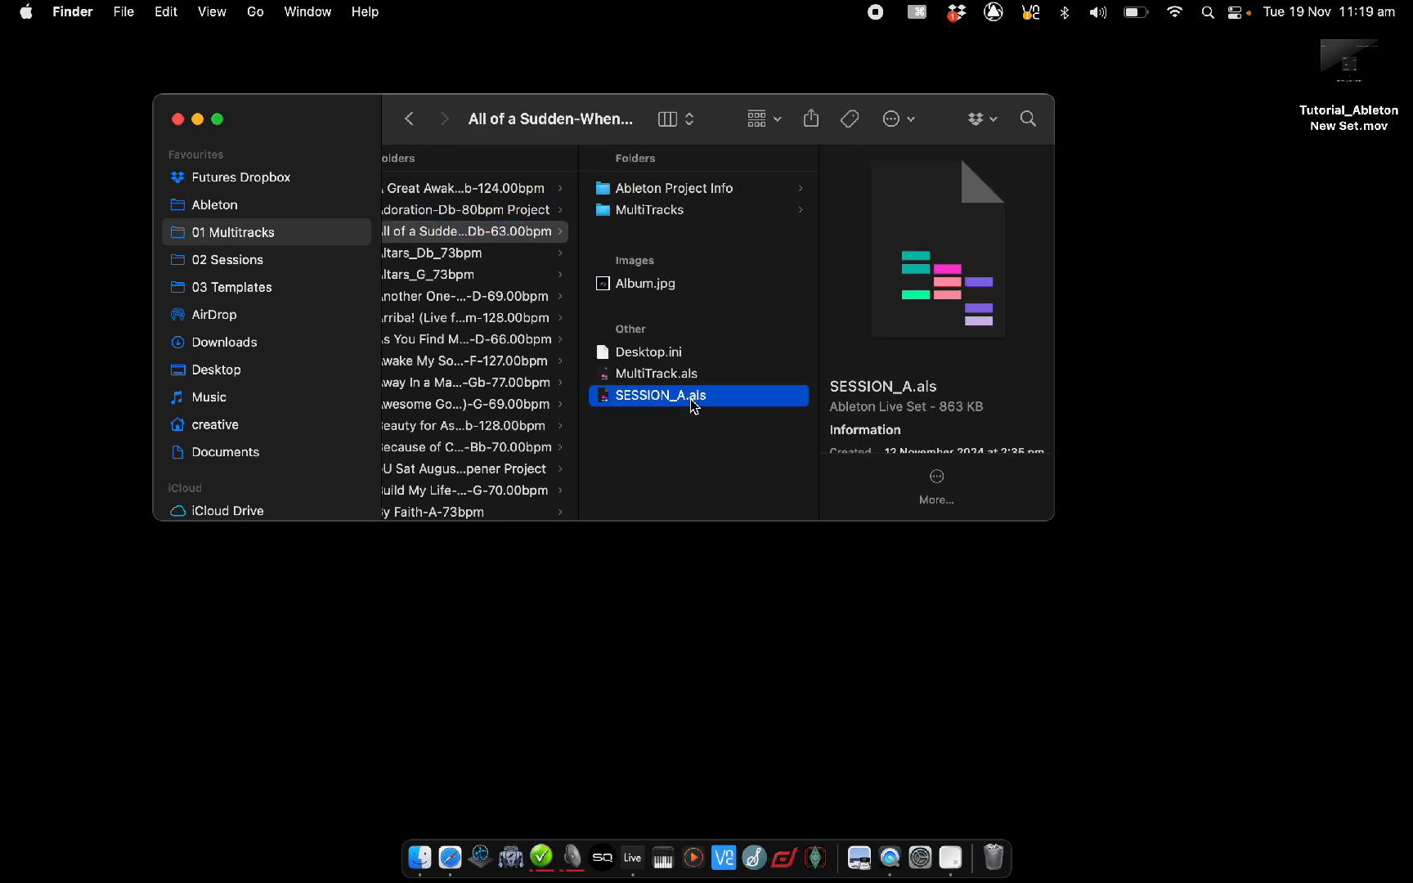
pyautogui.click(654, 376)
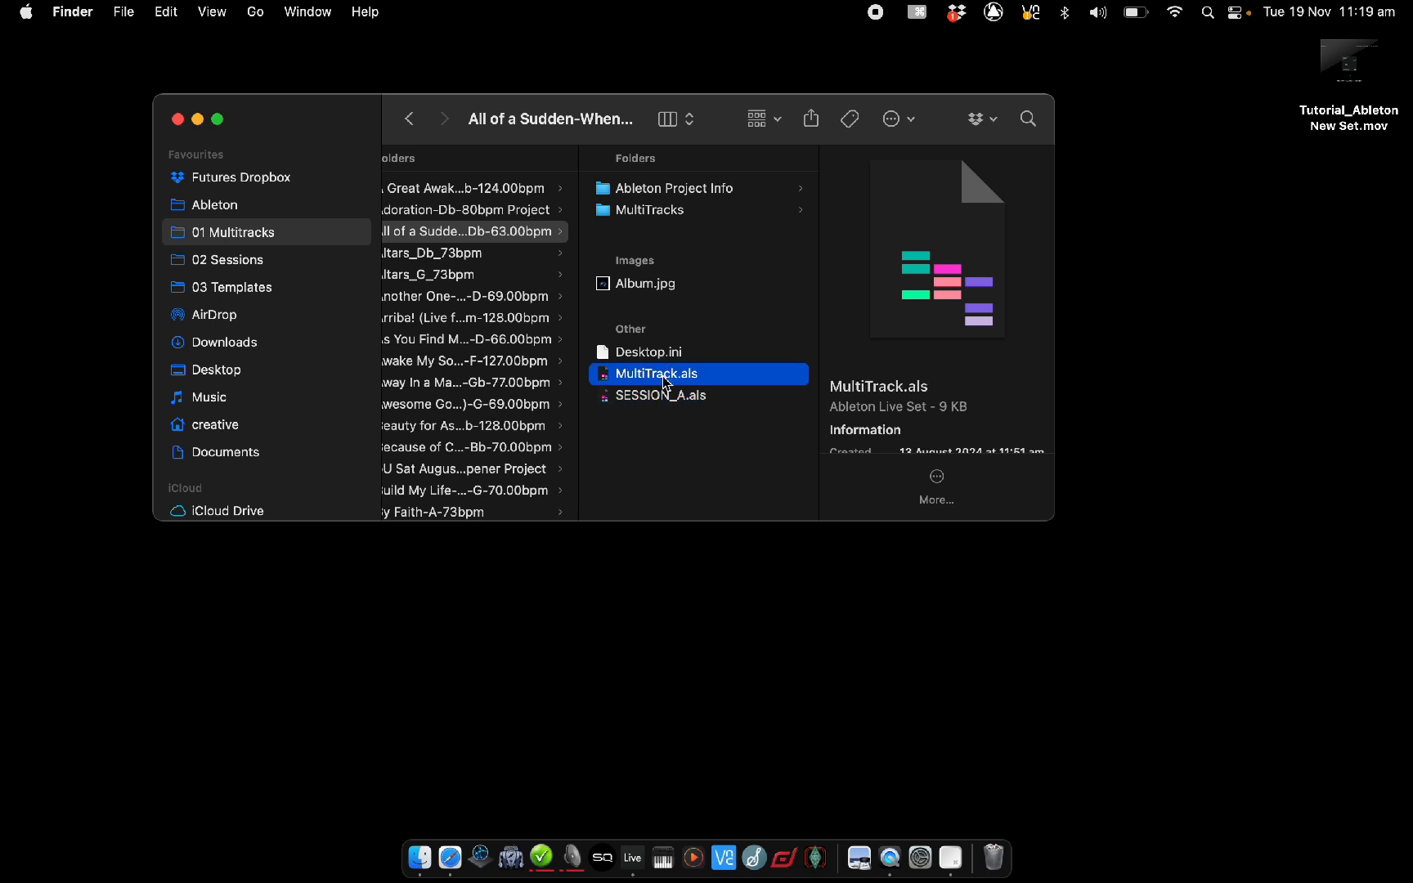
pyautogui.doubleClick(664, 378)
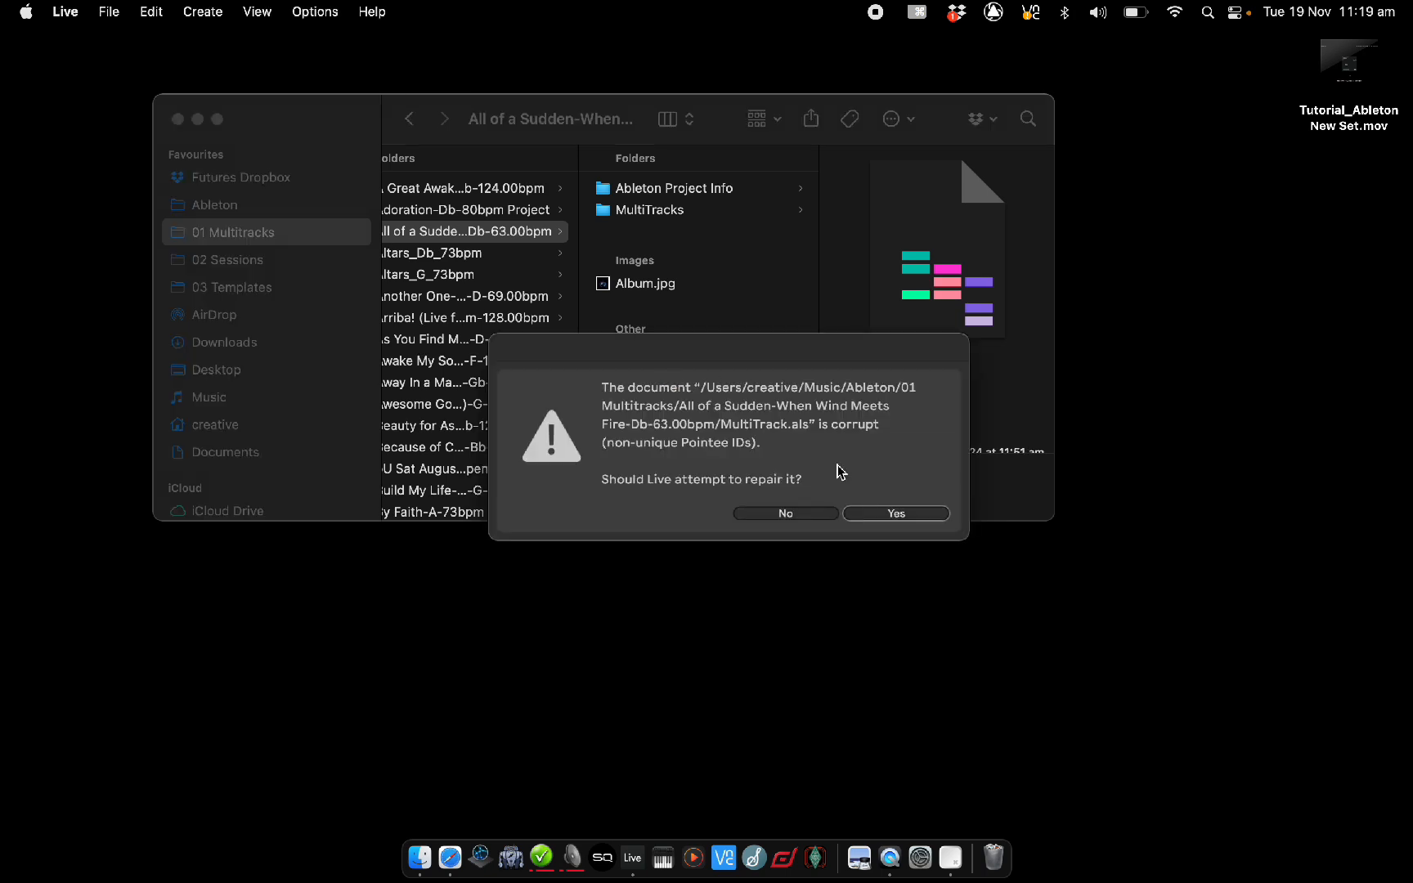
pyautogui.click(867, 515)
pyautogui.click(875, 483)
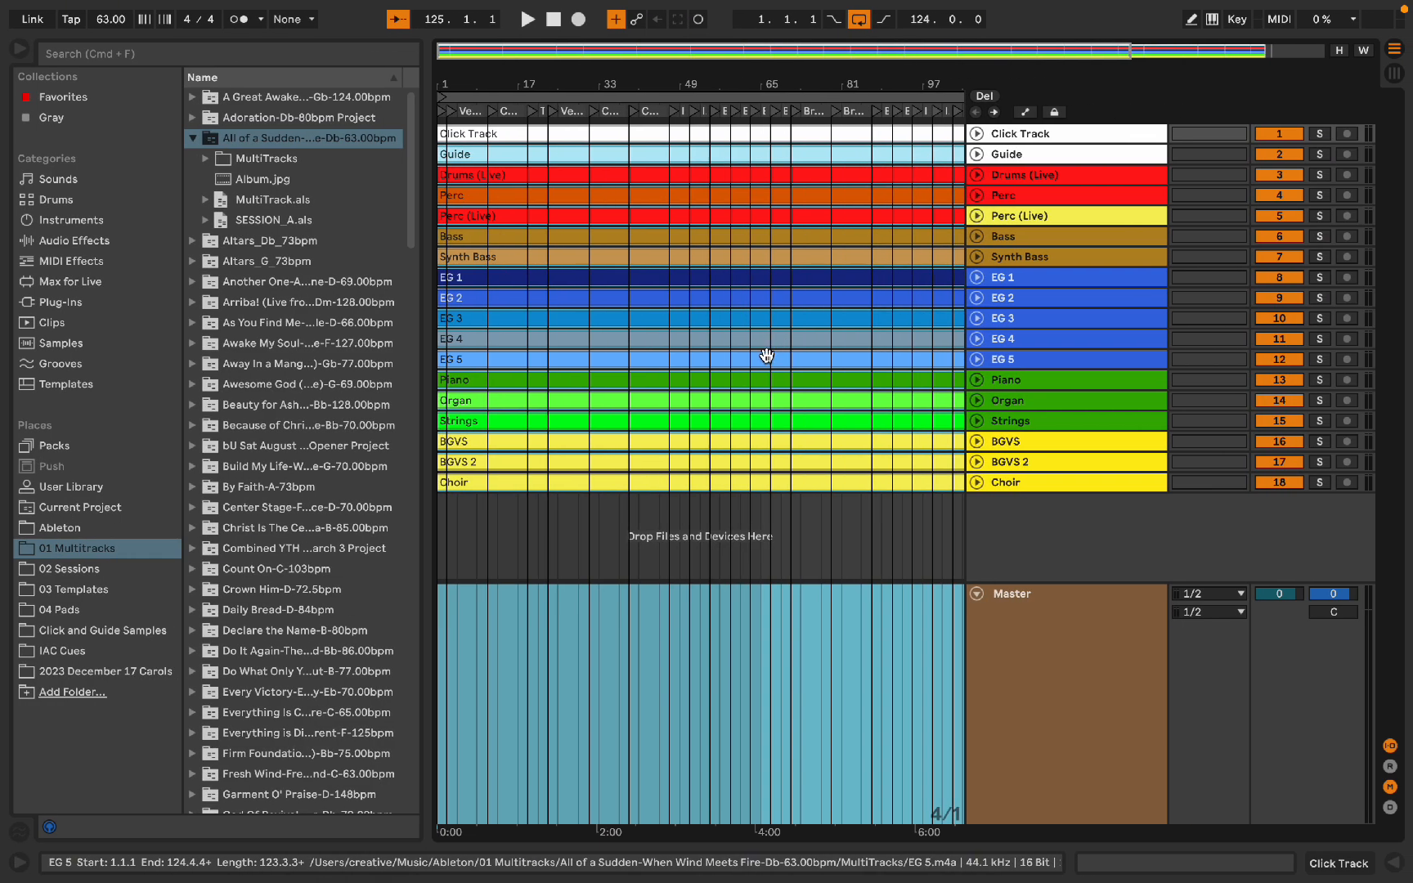
# Step: Hide the browser, select all clips in the arrangement, and show the browser again
pyautogui.press('super+alt+b')
pyautogui.scroll(1, 728, 297)
pyautogui.hscroll(-1, 719, 295)
pyautogui.scroll(6, 710, 291)
pyautogui.click(717, 252)
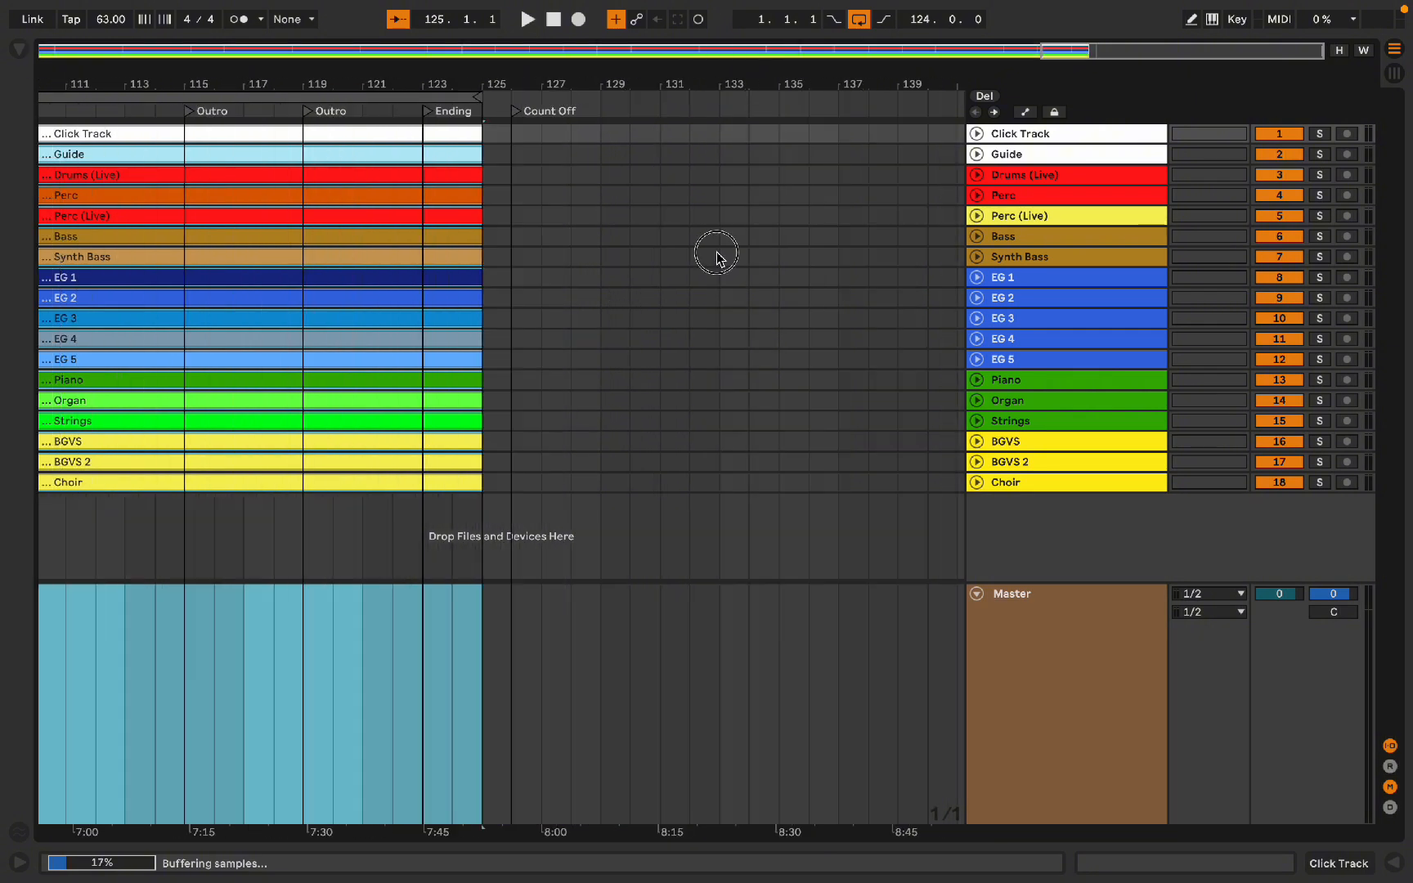
pyautogui.hscroll(-20, 717, 253)
pyautogui.press('super+a')
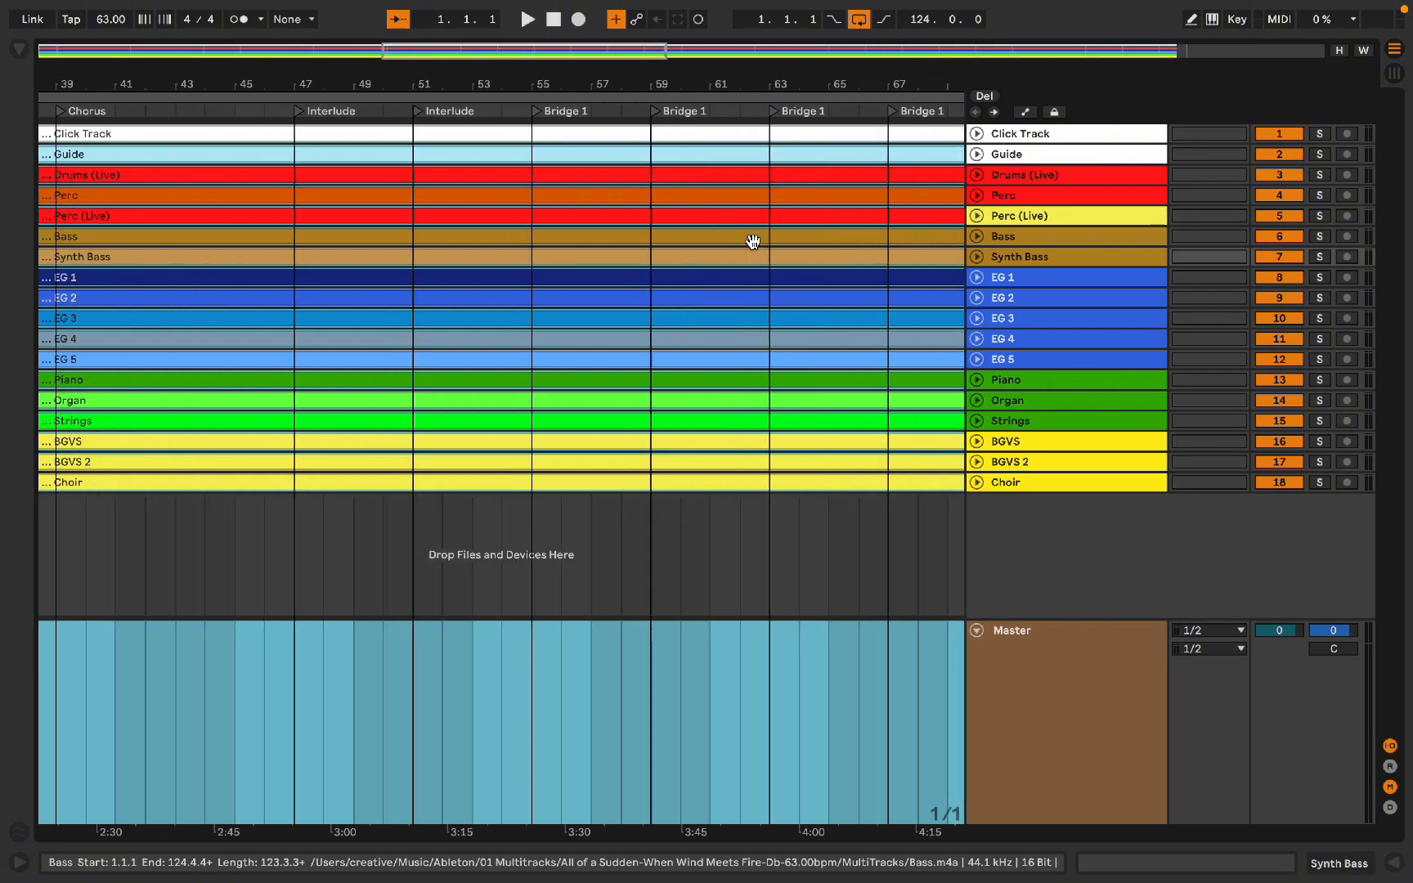
pyautogui.hscroll(-15, 752, 242)
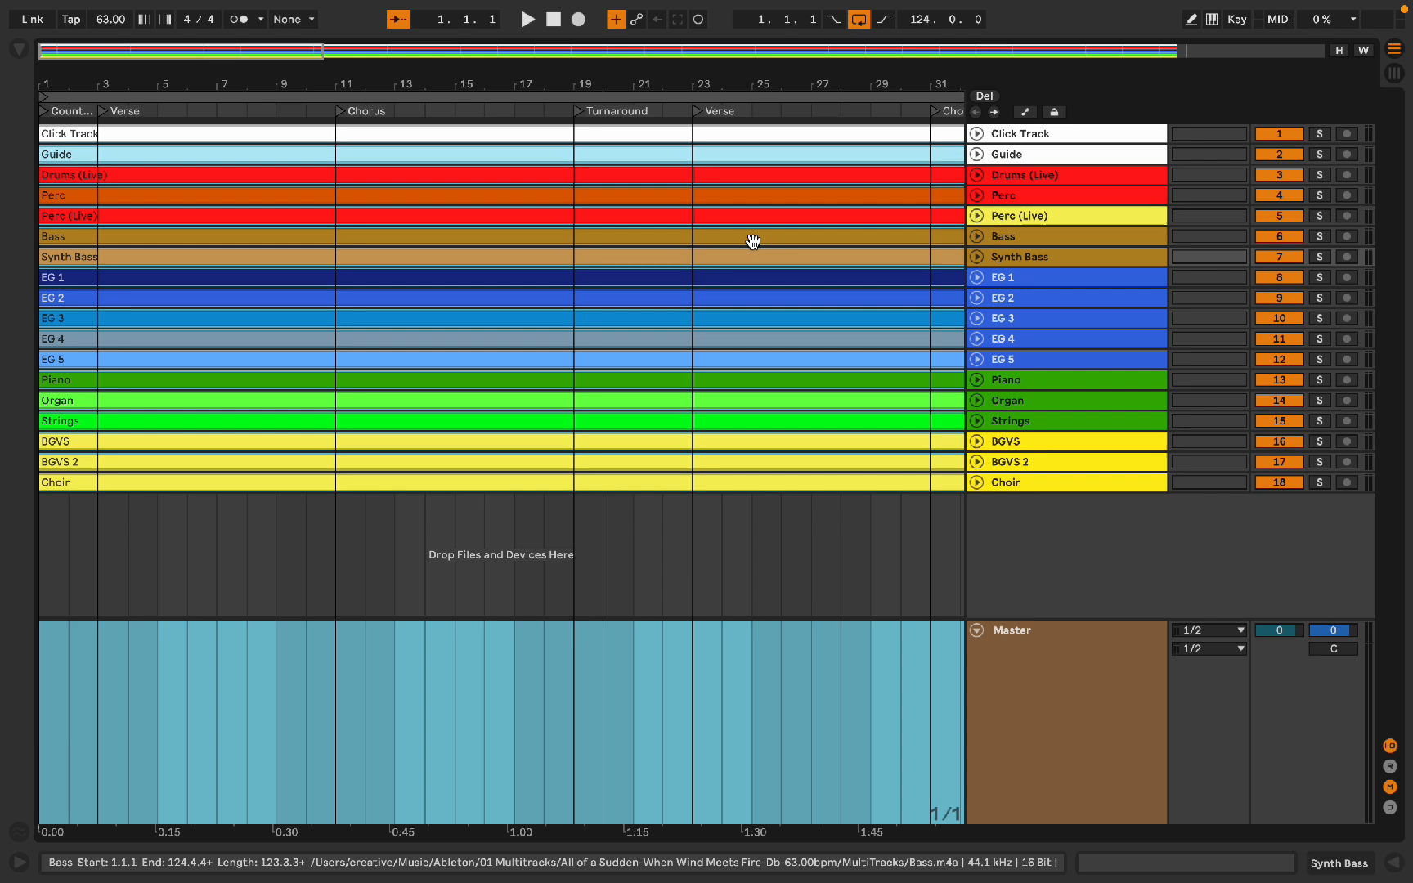
pyautogui.press('alt+super+b')
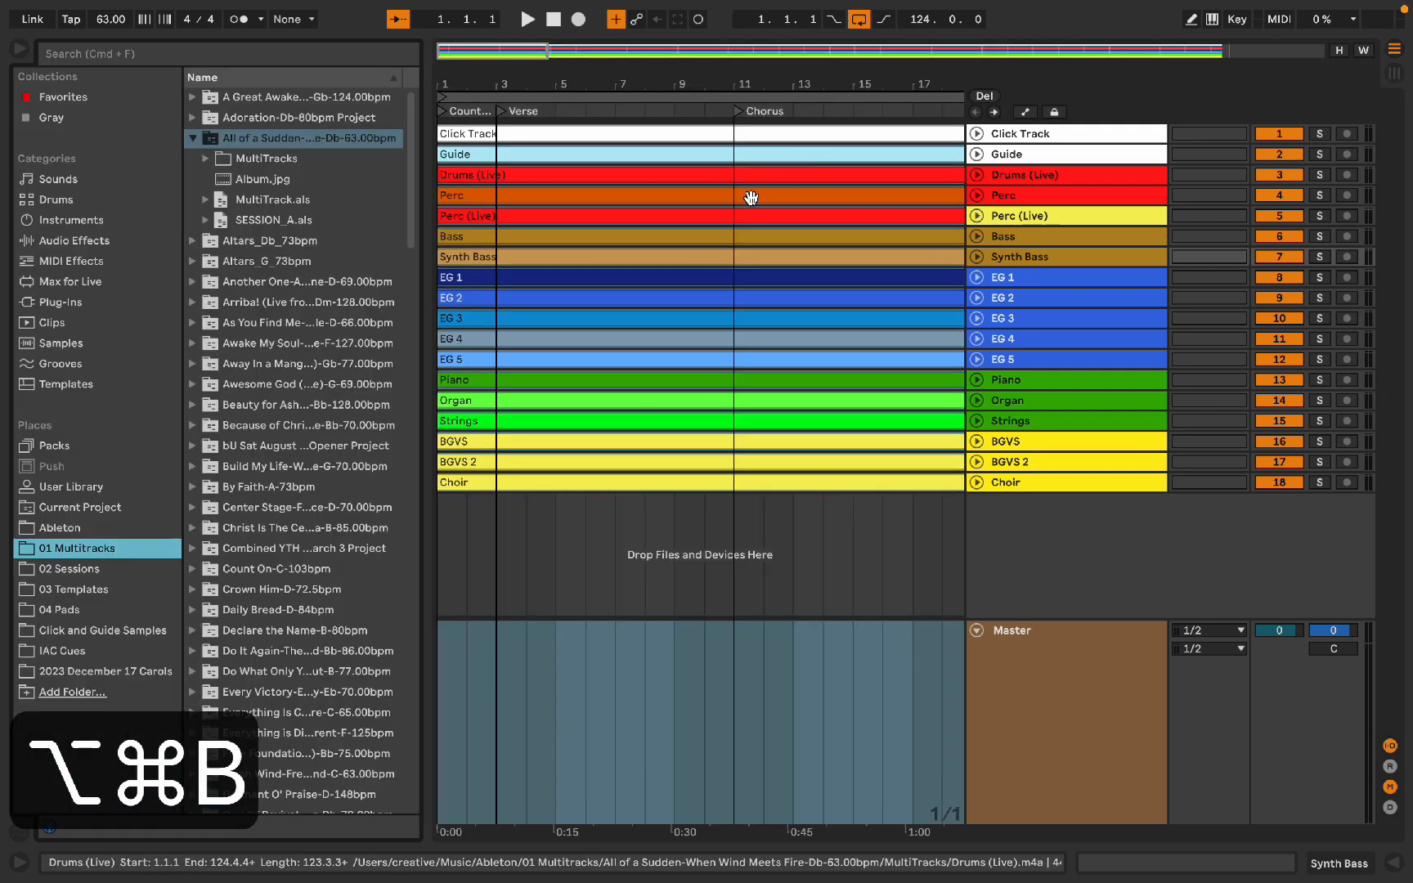
# Step: Insert 2024 New Song Template.als from 03 Templates' 2024 Template Project into the set
pyautogui.click(193, 137)
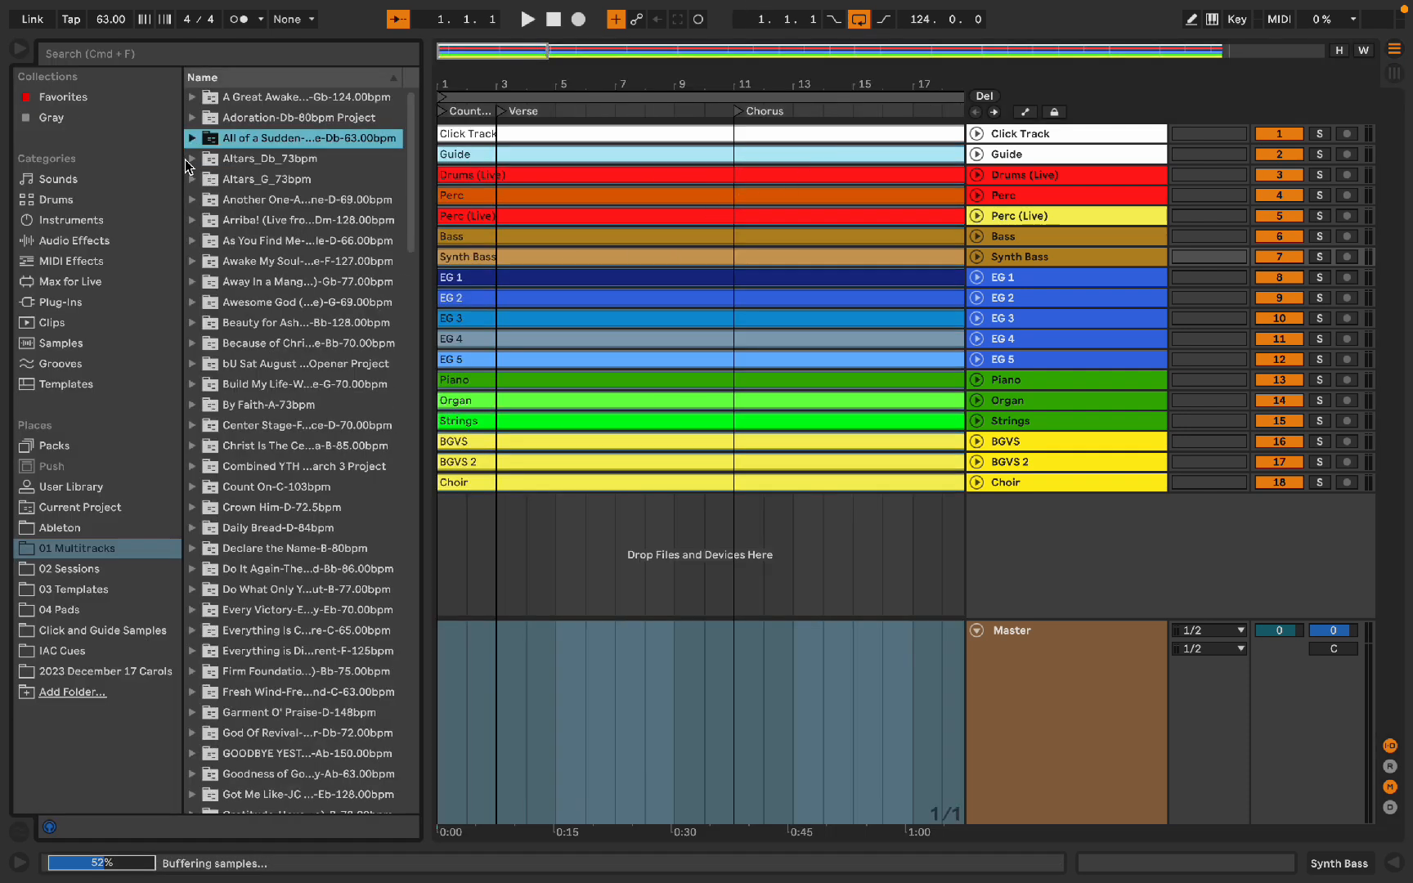
pyautogui.click(69, 569)
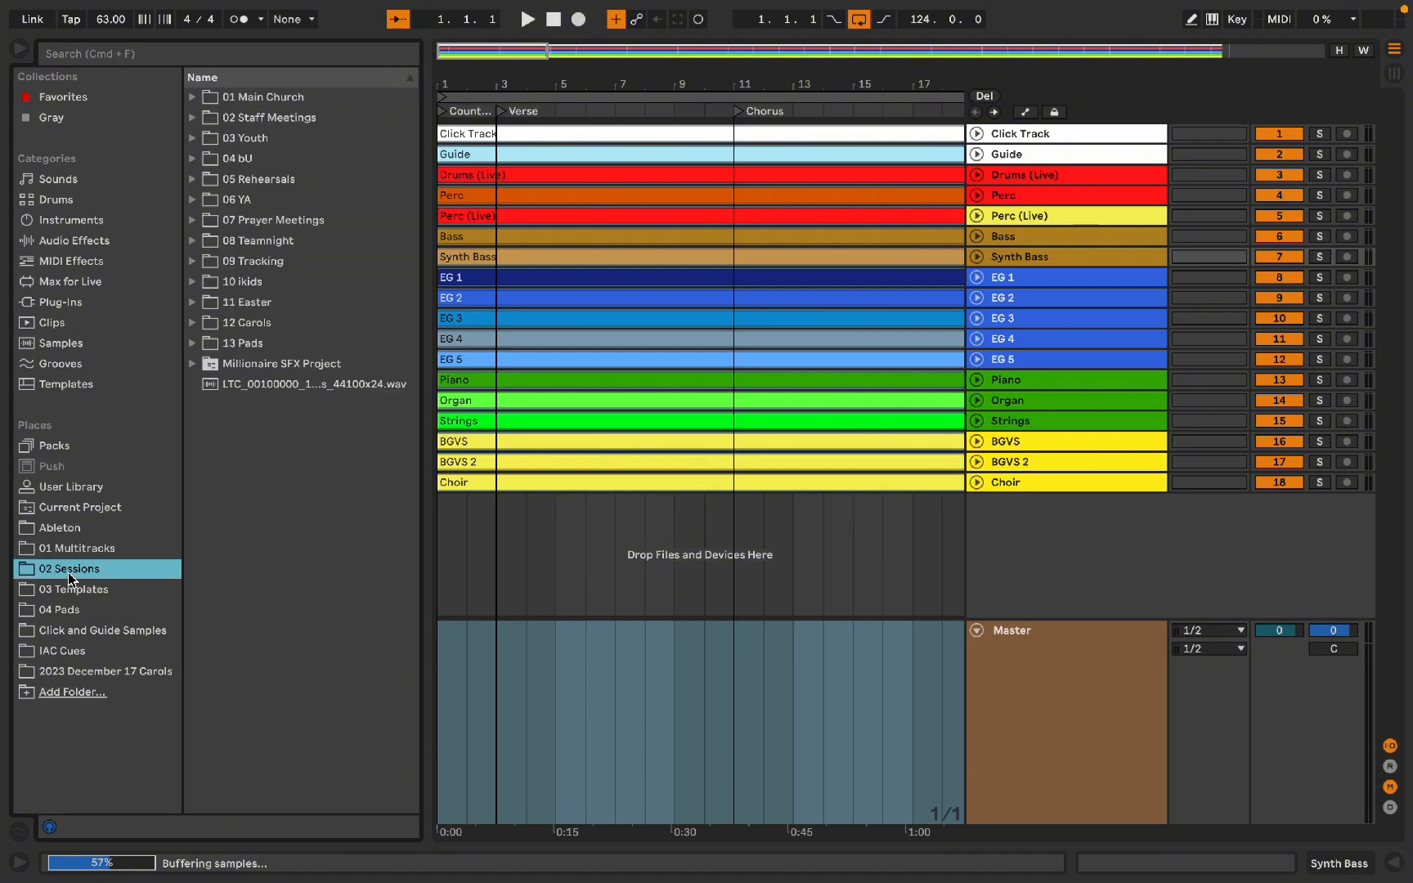
pyautogui.click(73, 589)
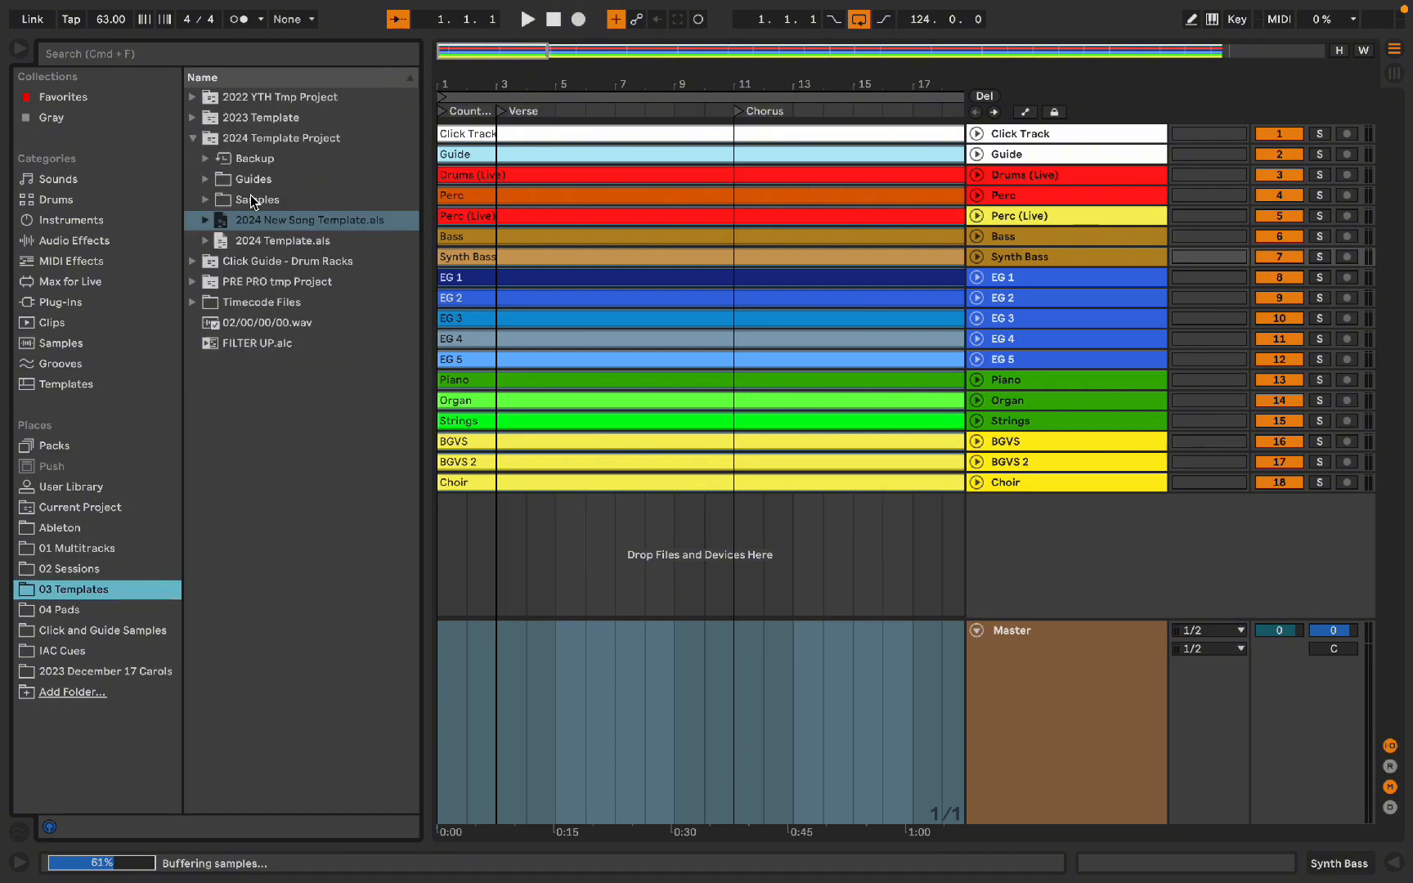
pyautogui.click(192, 138)
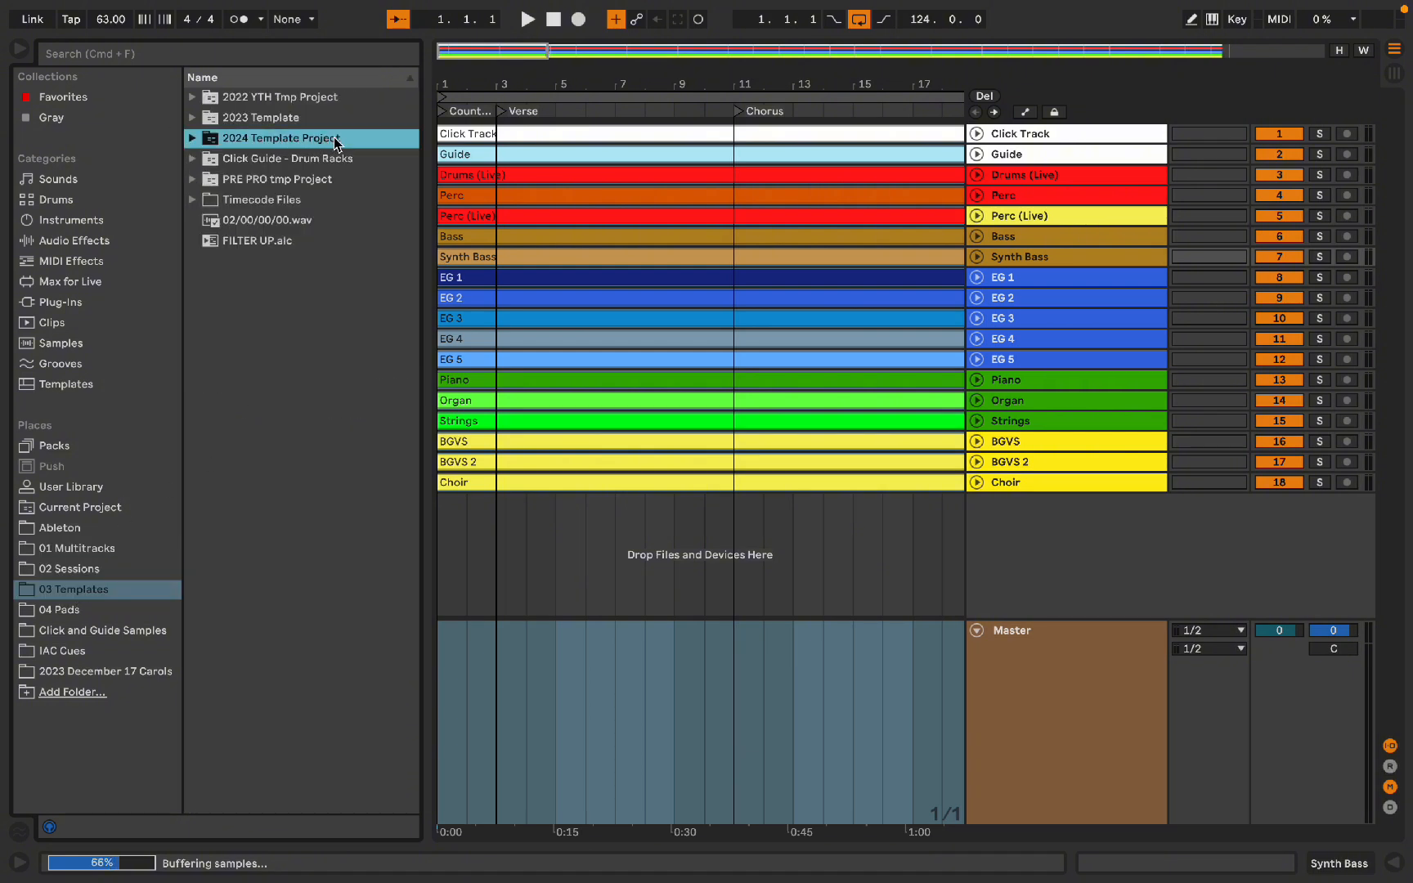
pyautogui.doubleClick(228, 140)
pyautogui.click(280, 220)
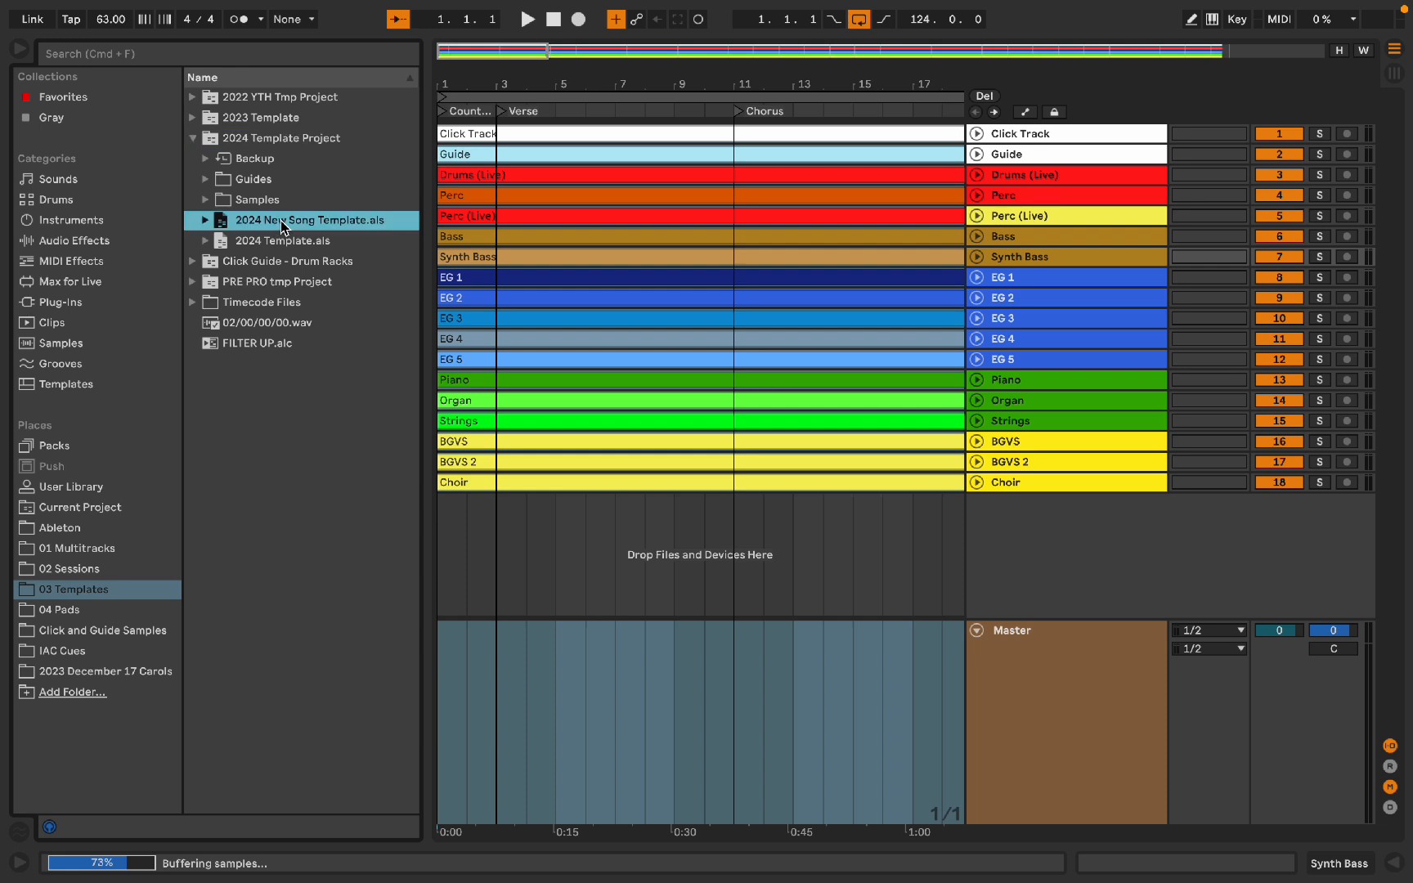
pyautogui.moveTo(281, 221); pyautogui.dragTo(1043, 131)
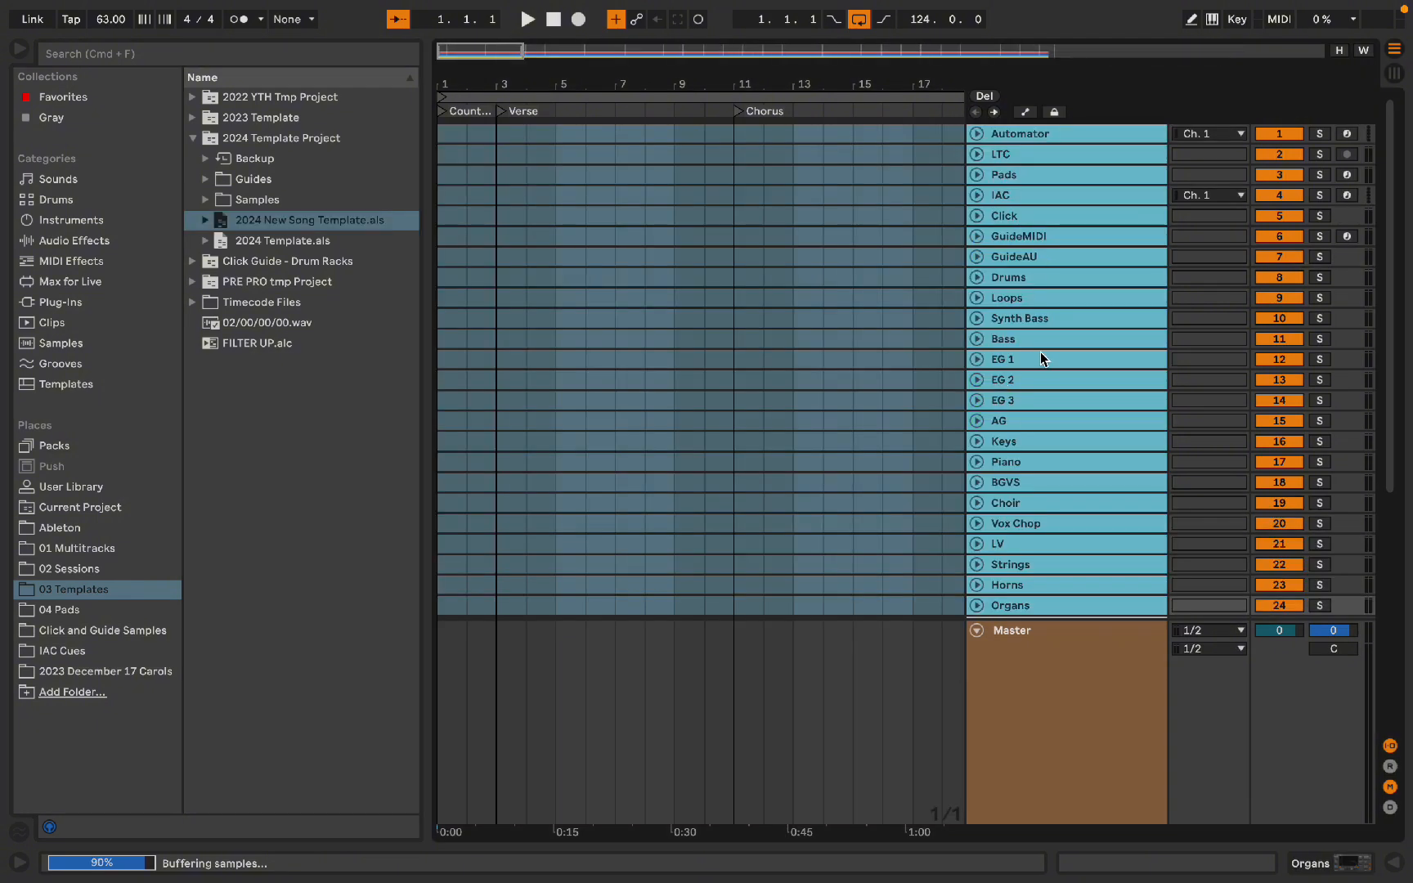
# Step: Review the imported template tracks in Session and Arrangement views
pyautogui.press('Tab')
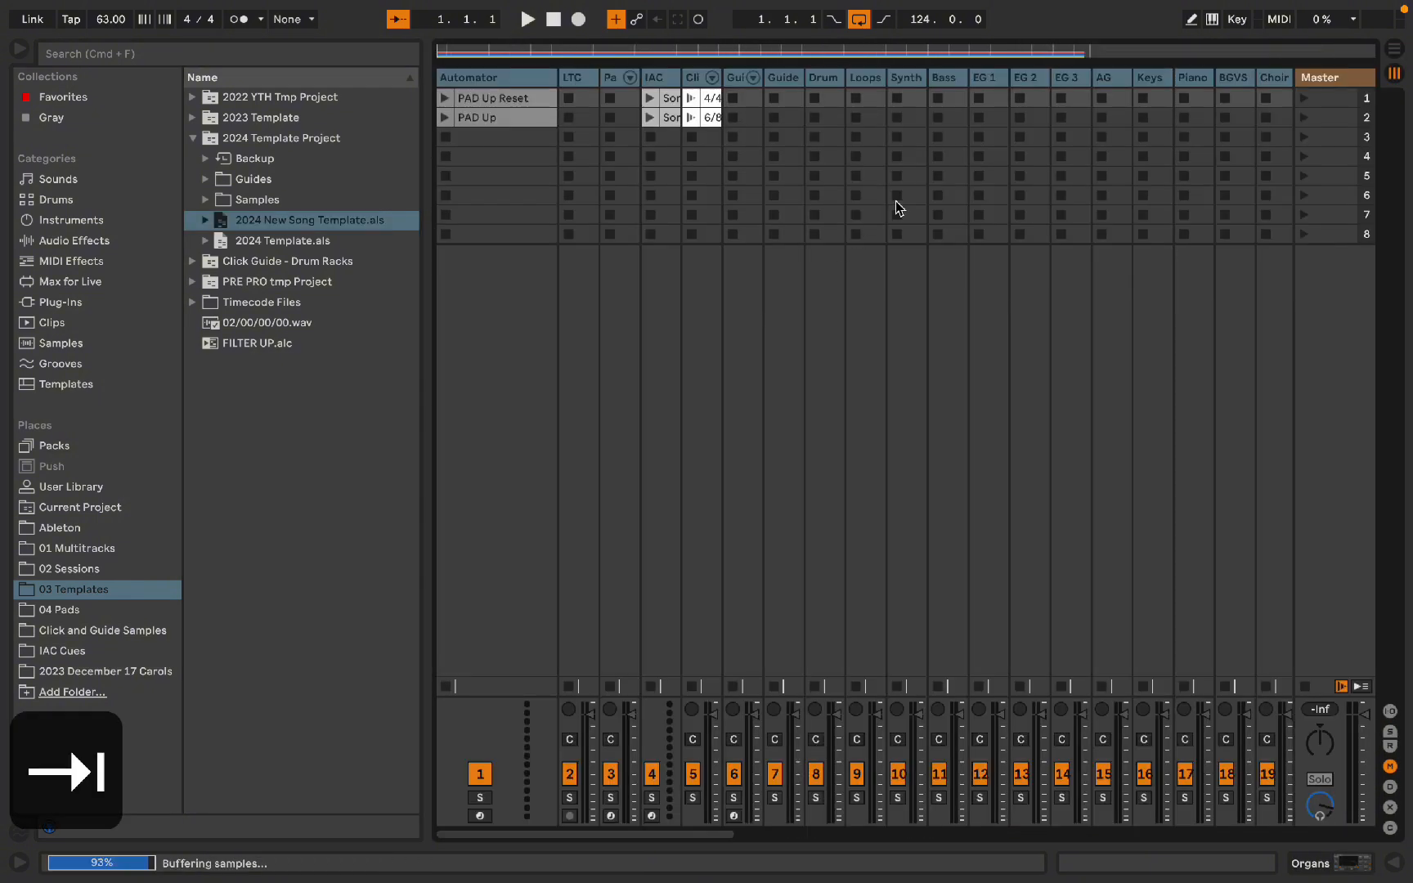
pyautogui.hscroll(3, 918, 196)
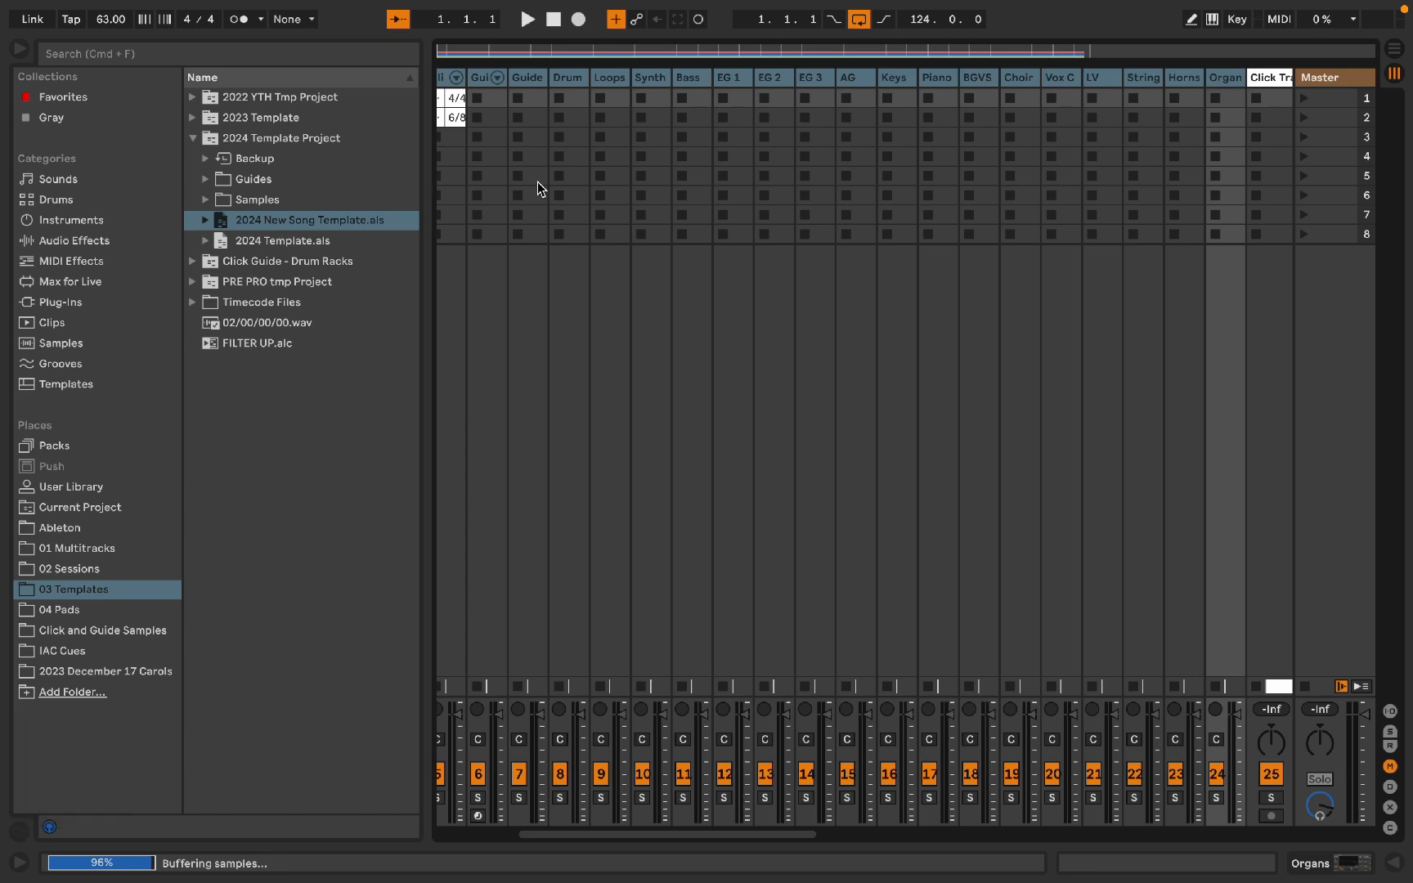
pyautogui.hscroll(-3, 555, 183)
pyautogui.press('Tab')
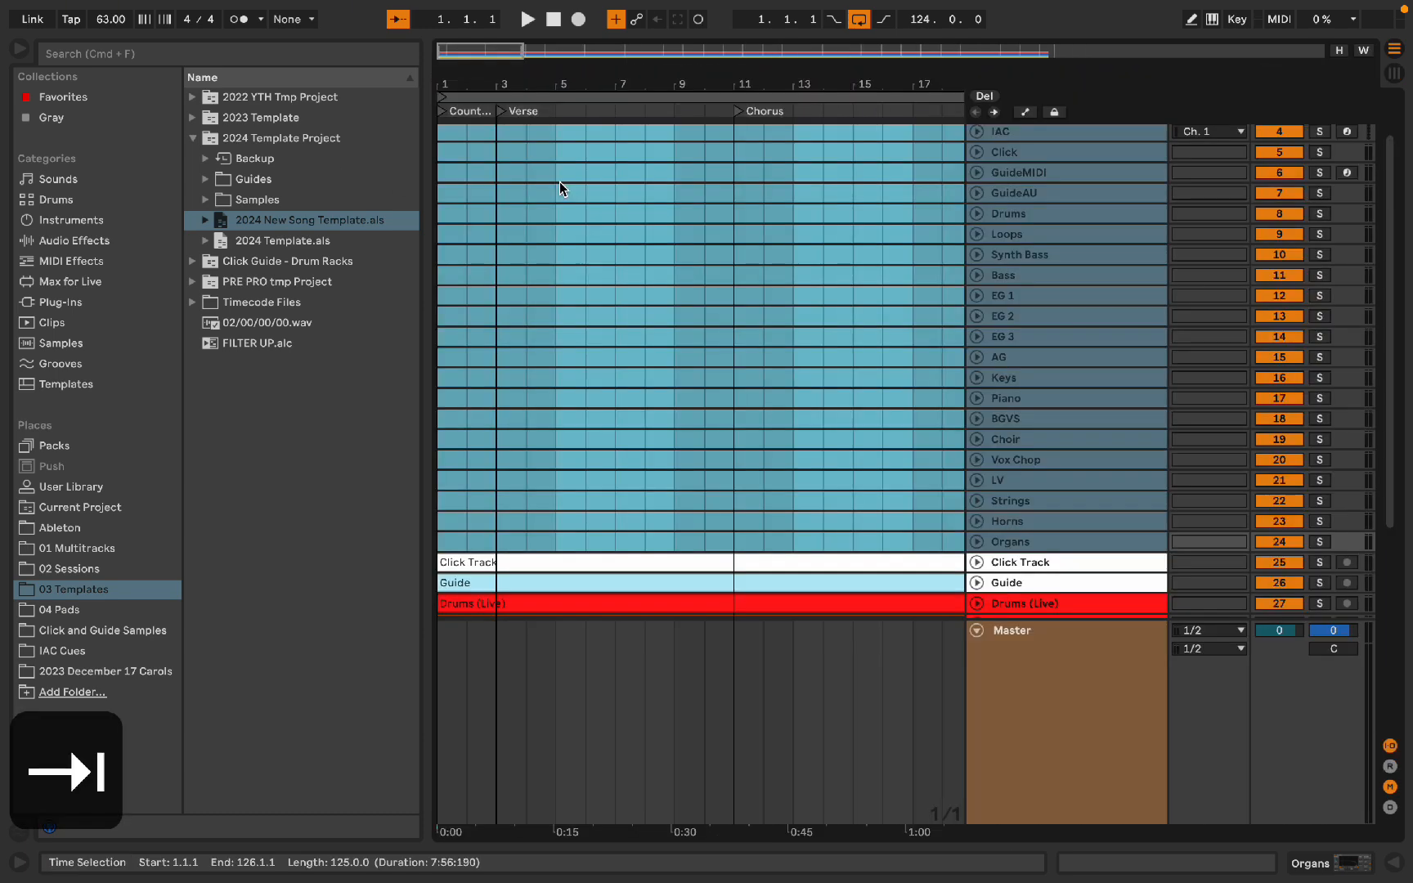
pyautogui.press('Tab')
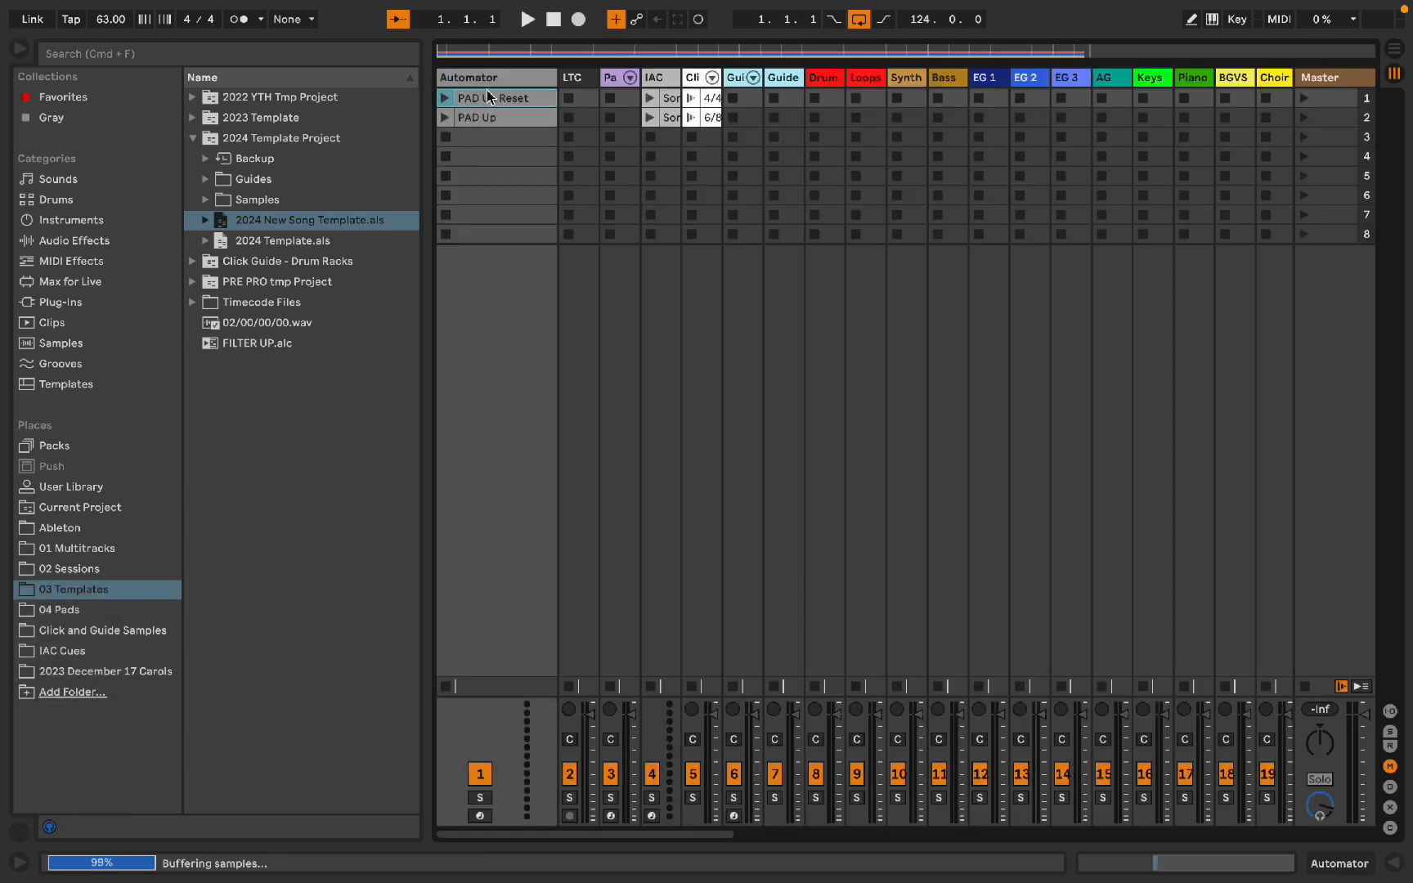
# Step: Delete the IAC track's song clips in Session view
pyautogui.press('alt+super+b')
pyautogui.hscroll(5, 1115, 117)
pyautogui.hscroll(-5, 1116, 117)
pyautogui.click(308, 102)
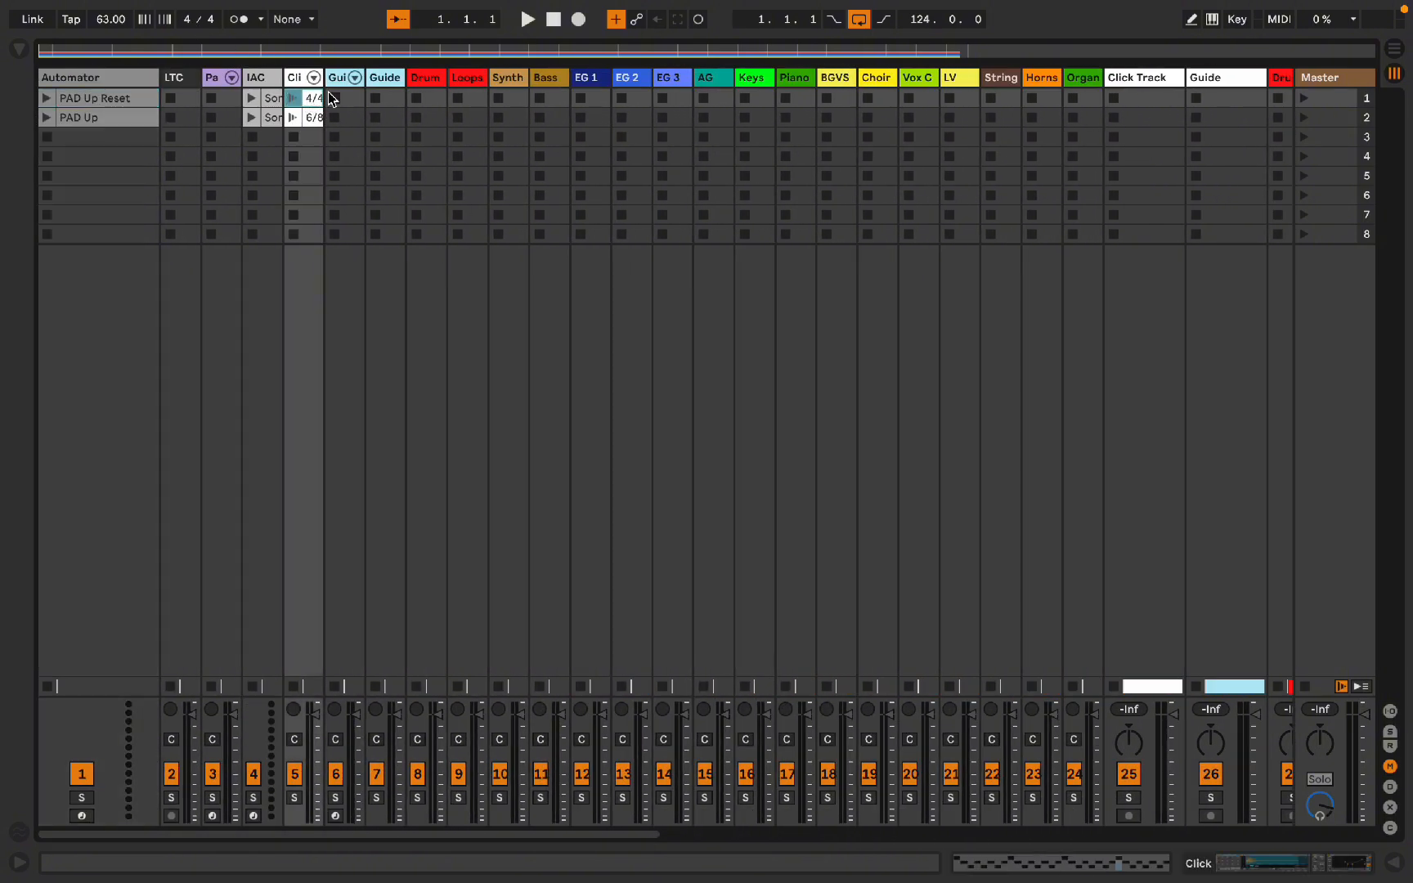
pyautogui.moveTo(265, 157); pyautogui.dragTo(268, 90)
pyautogui.press('BackSpace')
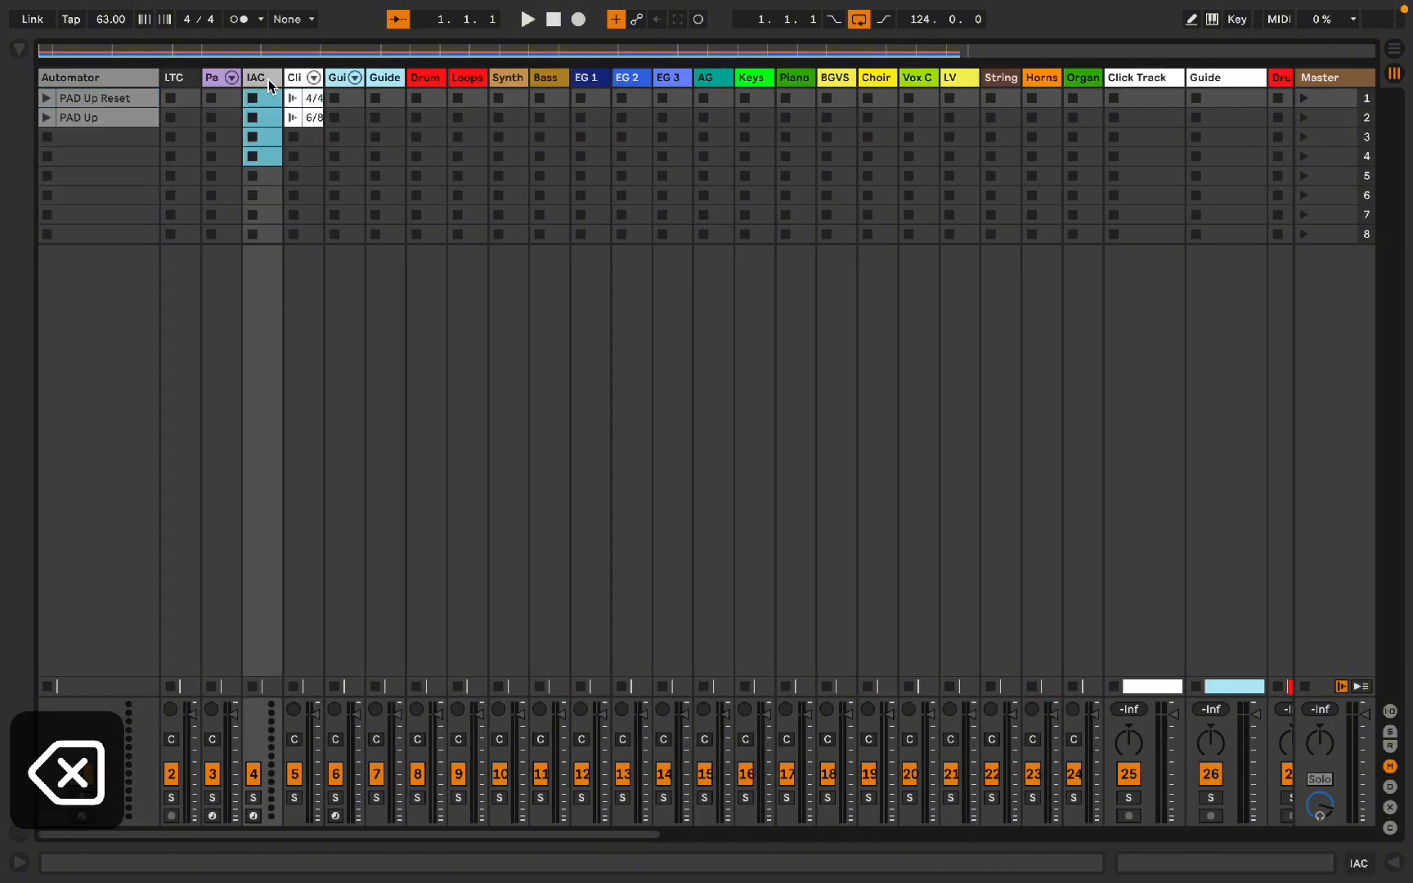
# Step: Copy the Click track's 4/4 clip and paste it at the start of the Click track in Arrangement view
pyautogui.click(318, 99)
pyautogui.press('super+c')
pyautogui.press('Tab')
pyautogui.click(458, 154)
pyautogui.click(442, 151)
pyautogui.press('super+v')
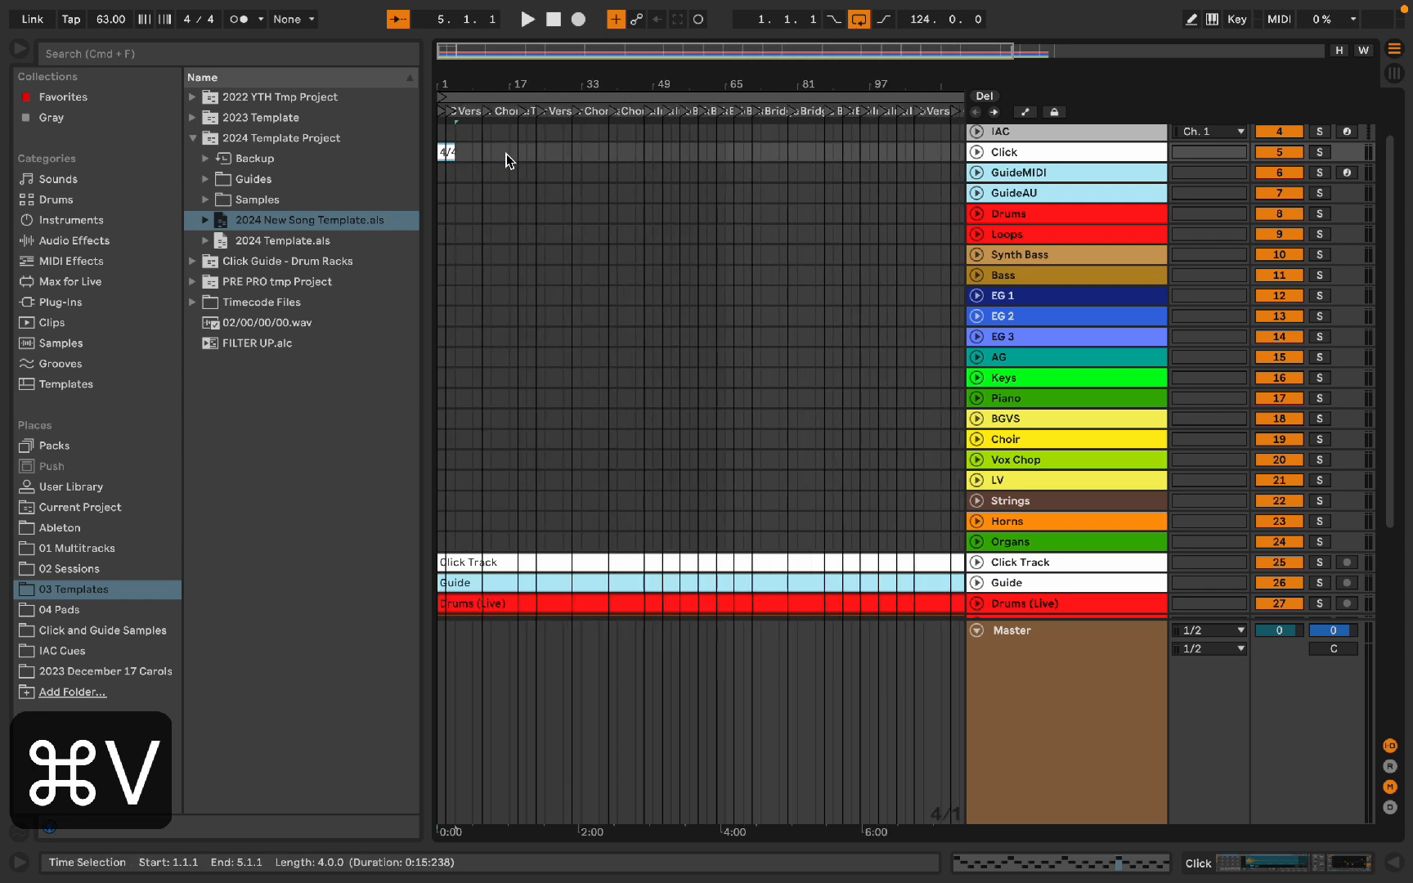
# Step: Duplicate the 4/4 click clip six times along the Click track
pyautogui.press('super+d')
pyautogui.press('super+d')
pyautogui.press('super+d')
pyautogui.press('super+d')
pyautogui.press('super+d')
pyautogui.press('super+d')
pyautogui.press('super+d')
pyautogui.press('super+d')
pyautogui.press('super+d')
pyautogui.press('super+d')
pyautogui.press('super+d')
pyautogui.press('super+d')
pyautogui.press('super+d')
pyautogui.press('super+d')
pyautogui.press('super+d')
pyautogui.press('super+d')
pyautogui.press('super+d')
pyautogui.press('super+d')
pyautogui.press('super+d')
pyautogui.press('super+d')
pyautogui.press('super+d')
pyautogui.press('super+d')
pyautogui.press('super+d')
pyautogui.press('super+d')
pyautogui.press('super+d')
pyautogui.press('super+d')
pyautogui.press('super+d')
pyautogui.press('super+d')
pyautogui.press('super+d')
pyautogui.press('super+d')
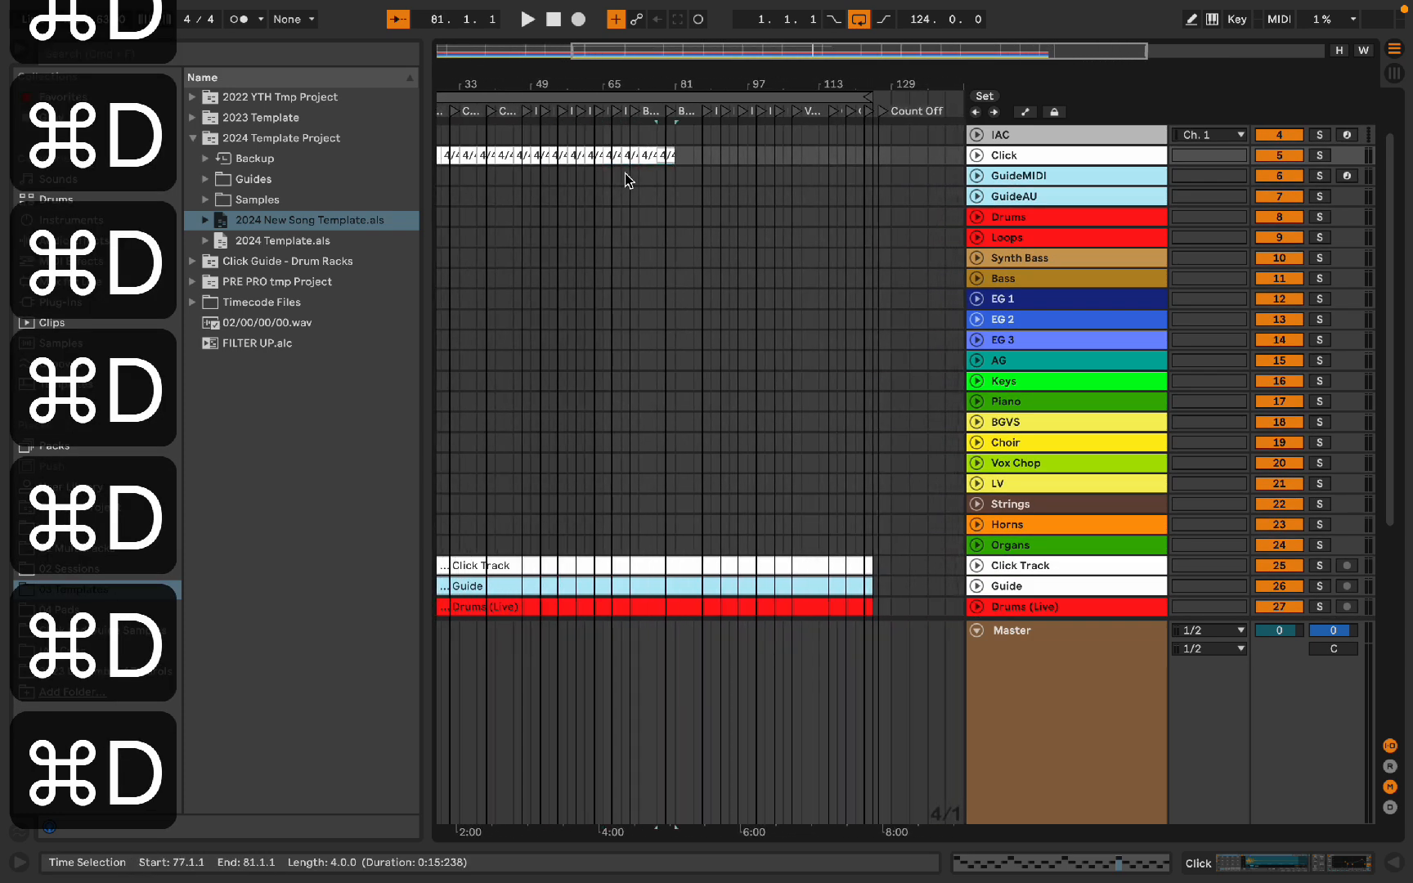
# Step: Consolidate the Click track's 4/4 clips across the song into a single clip
pyautogui.scroll(10, 761, 209)
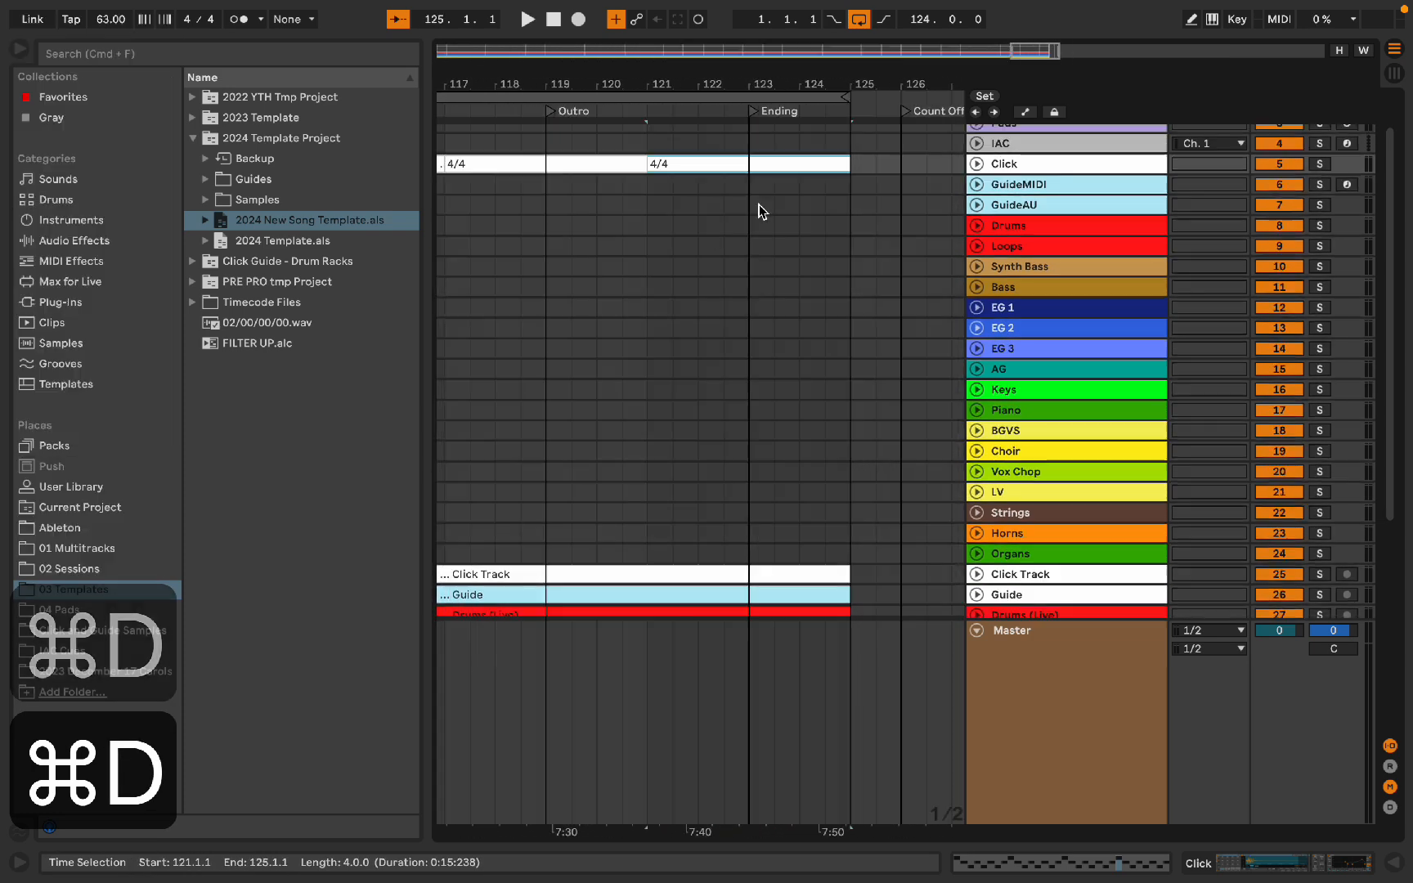
pyautogui.hscroll(-20, 684, 234)
pyautogui.hscroll(-20, 687, 242)
pyautogui.keyDown('shift'); pyautogui.click(544, 185); pyautogui.keyUp('shift')
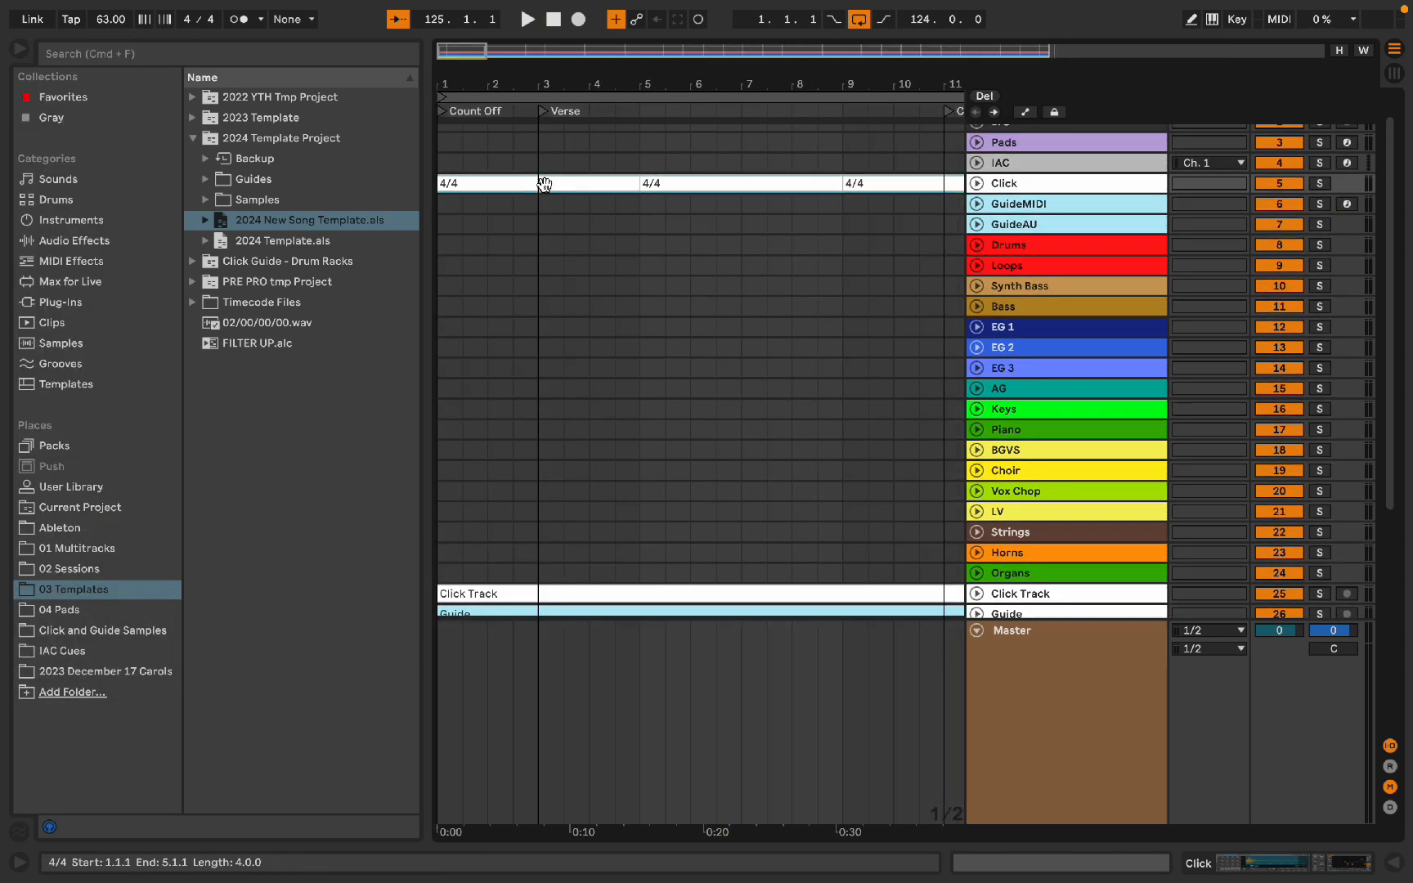
pyautogui.press('alt+super+b')
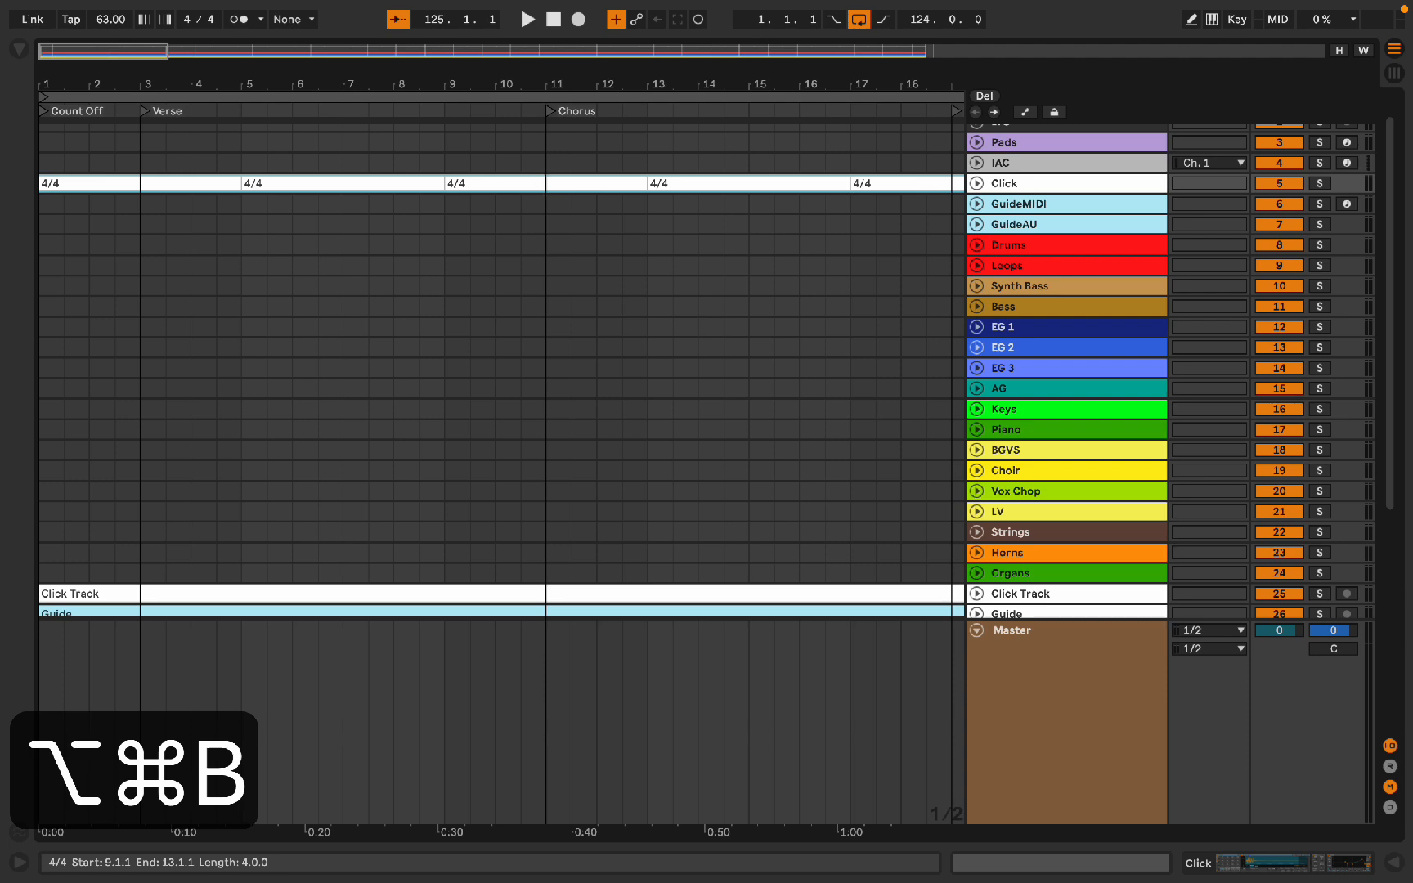
pyautogui.scroll(3, 544, 184)
pyautogui.press('super+j')
# Step: Delete the multitrack's Click Track audio track
pyautogui.scroll(-10, 354, 205)
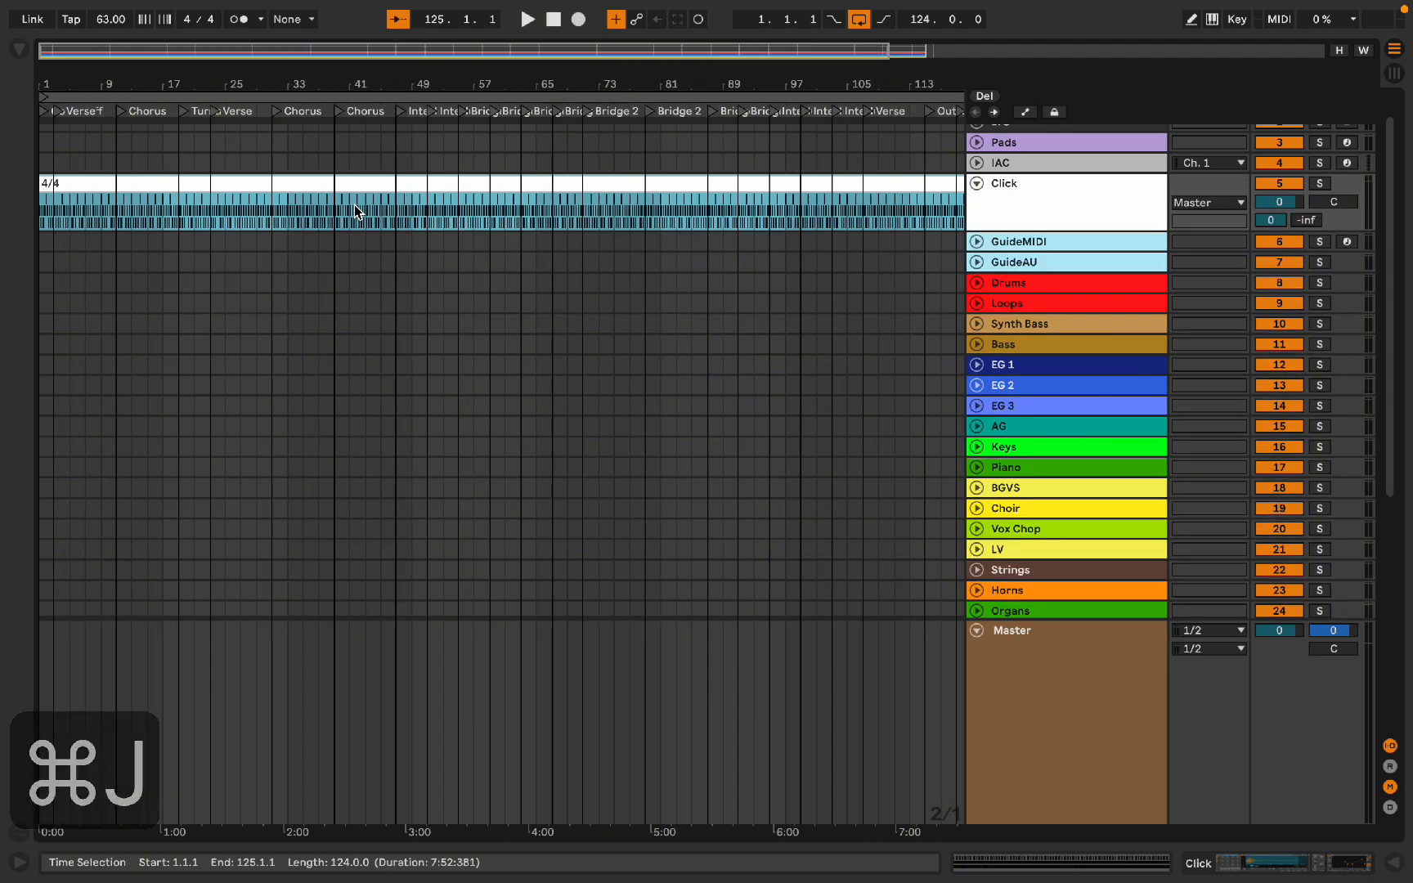
pyautogui.scroll(-2, 354, 205)
pyautogui.scroll(-3, 354, 204)
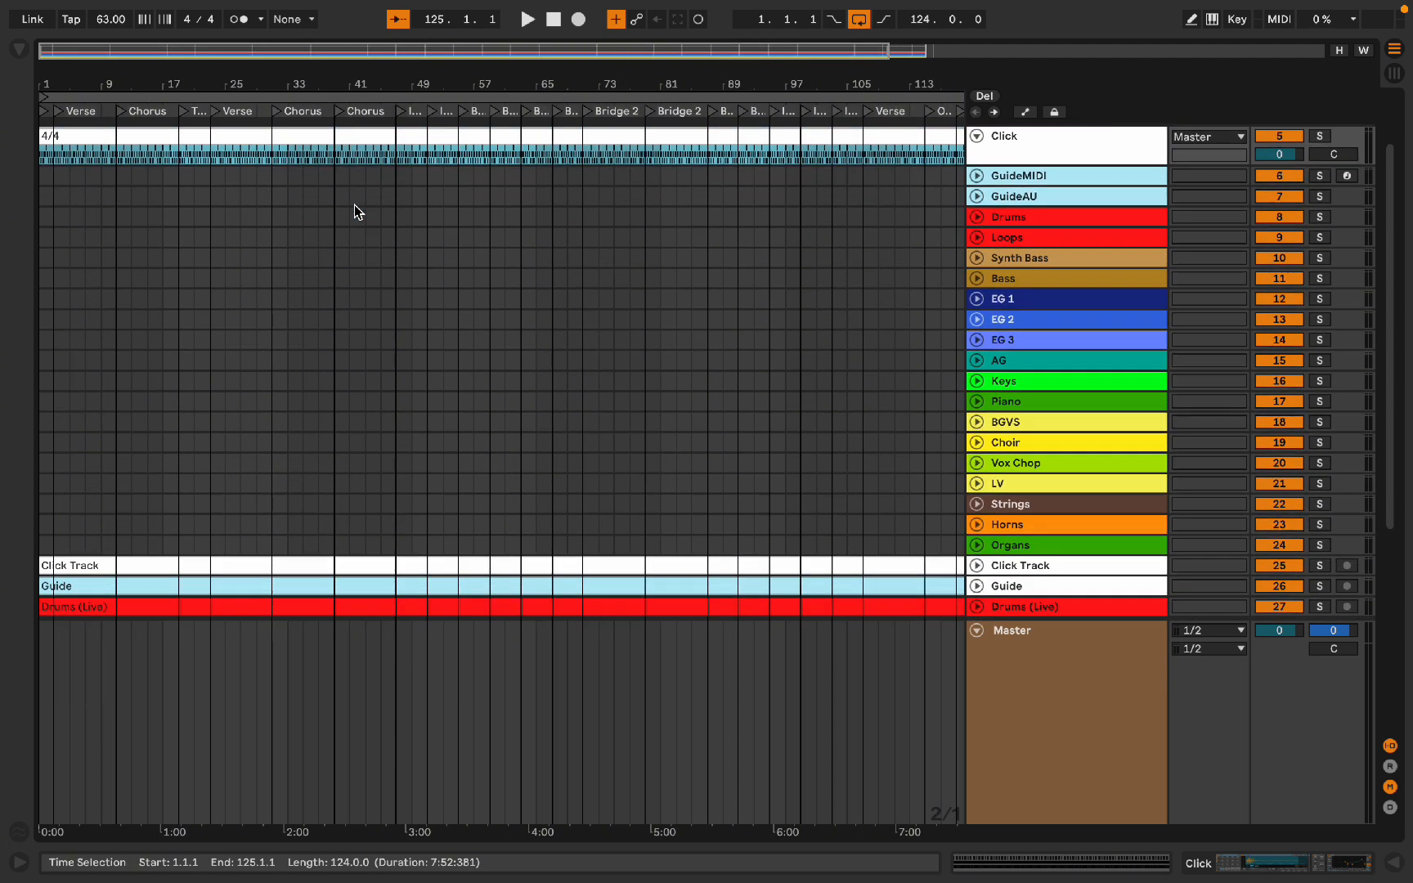
pyautogui.scroll(-1, 358, 157)
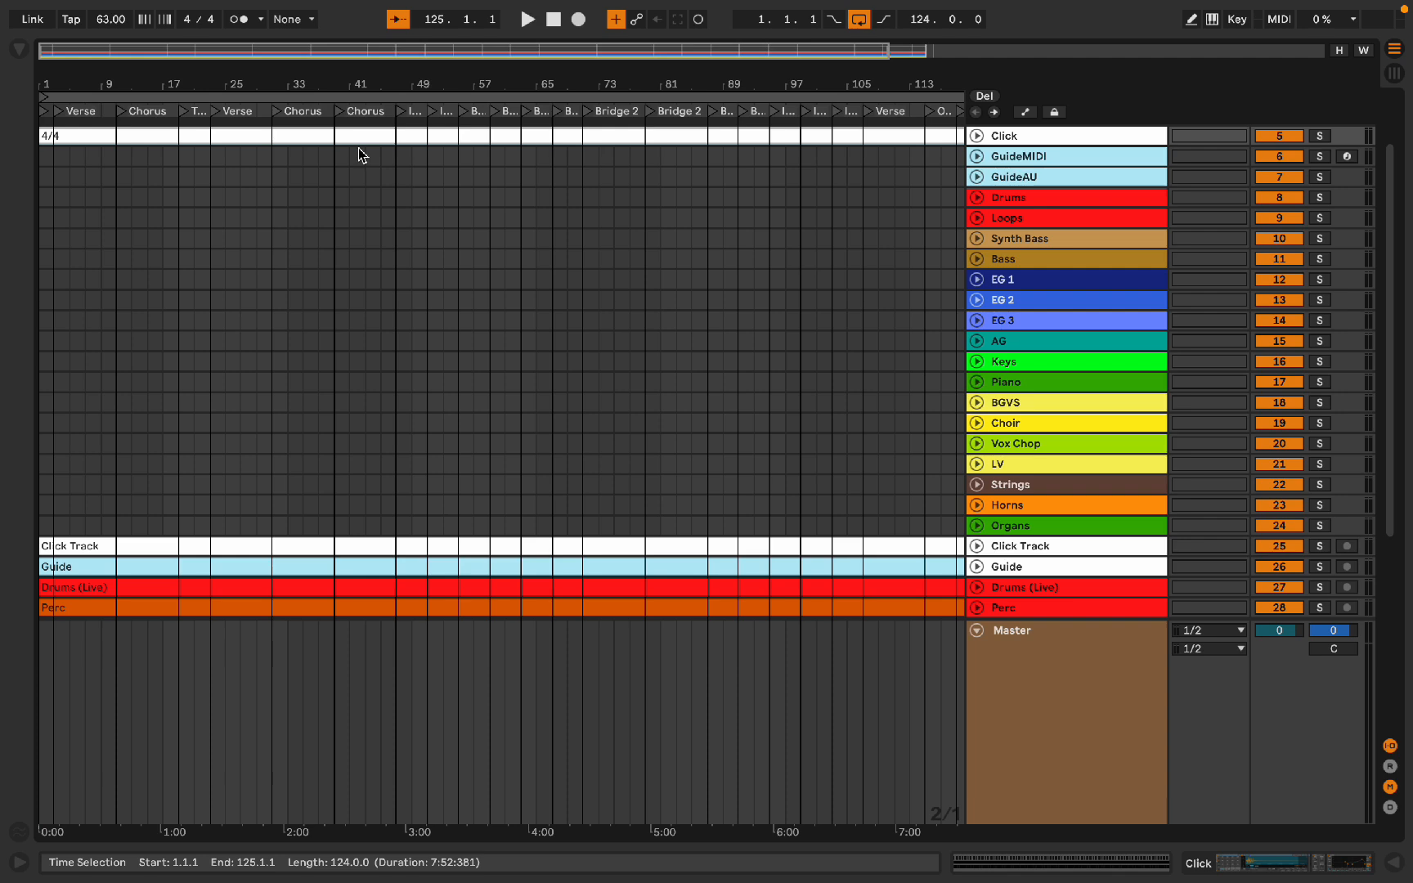
pyautogui.scroll(-1, 358, 147)
pyautogui.click(1100, 532)
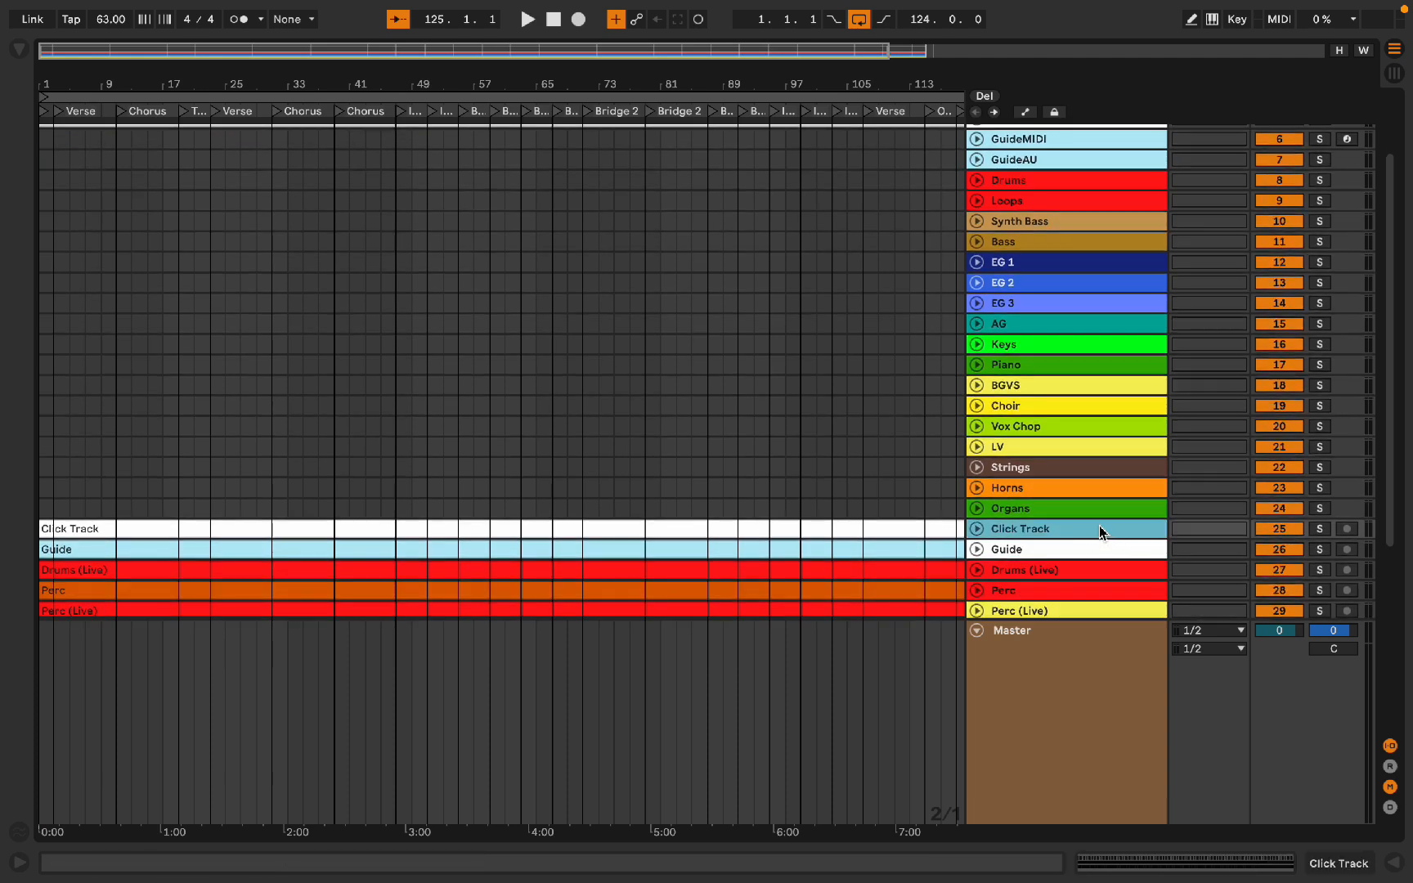
pyautogui.press('BackSpace')
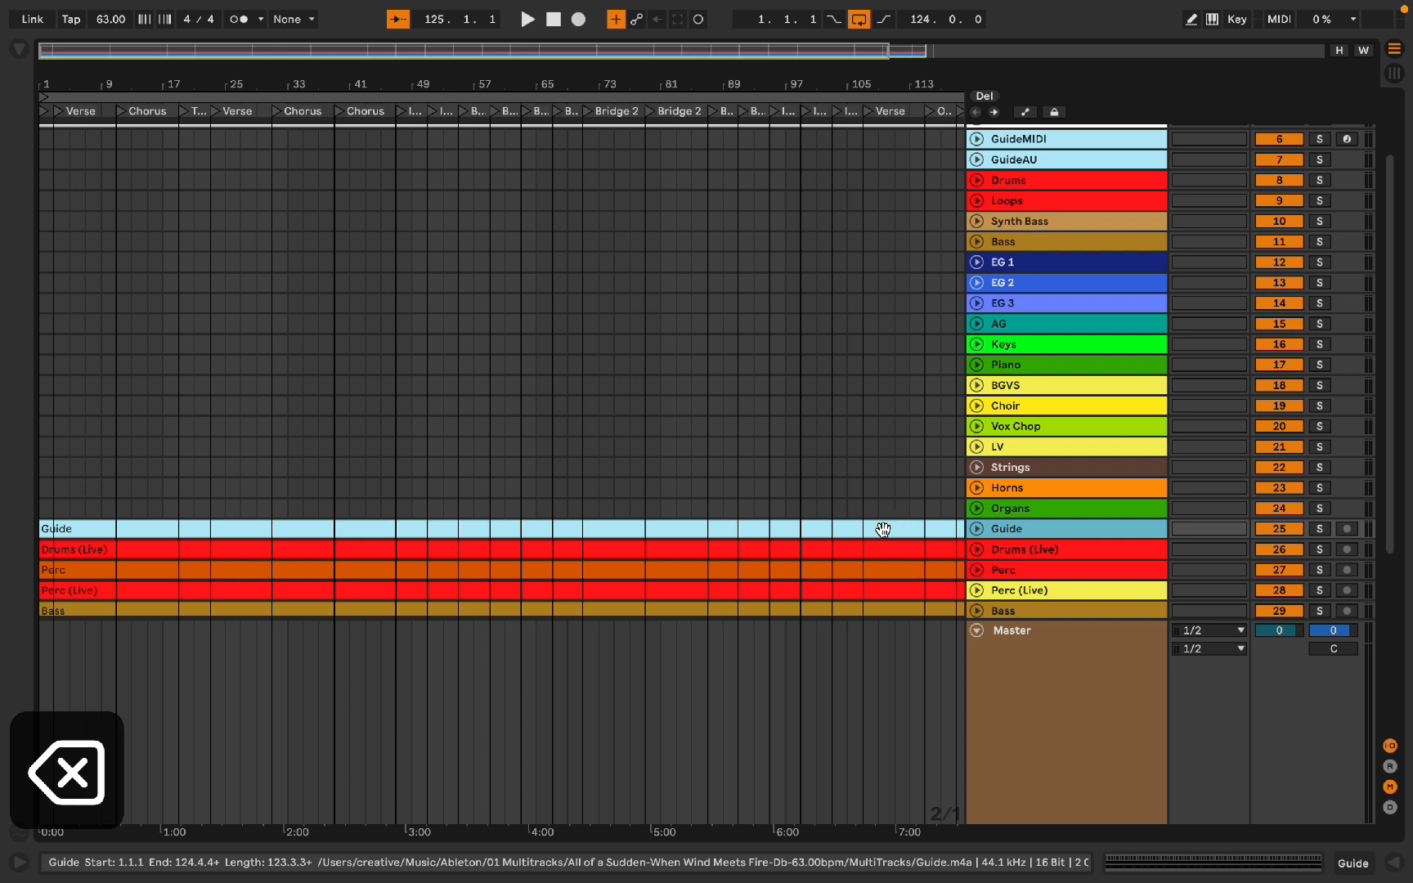
# Step: Move the Guide and Drums (Live) clips onto the template's GuideAU and Drums tracks
pyautogui.moveTo(884, 527); pyautogui.dragTo(1016, 170)
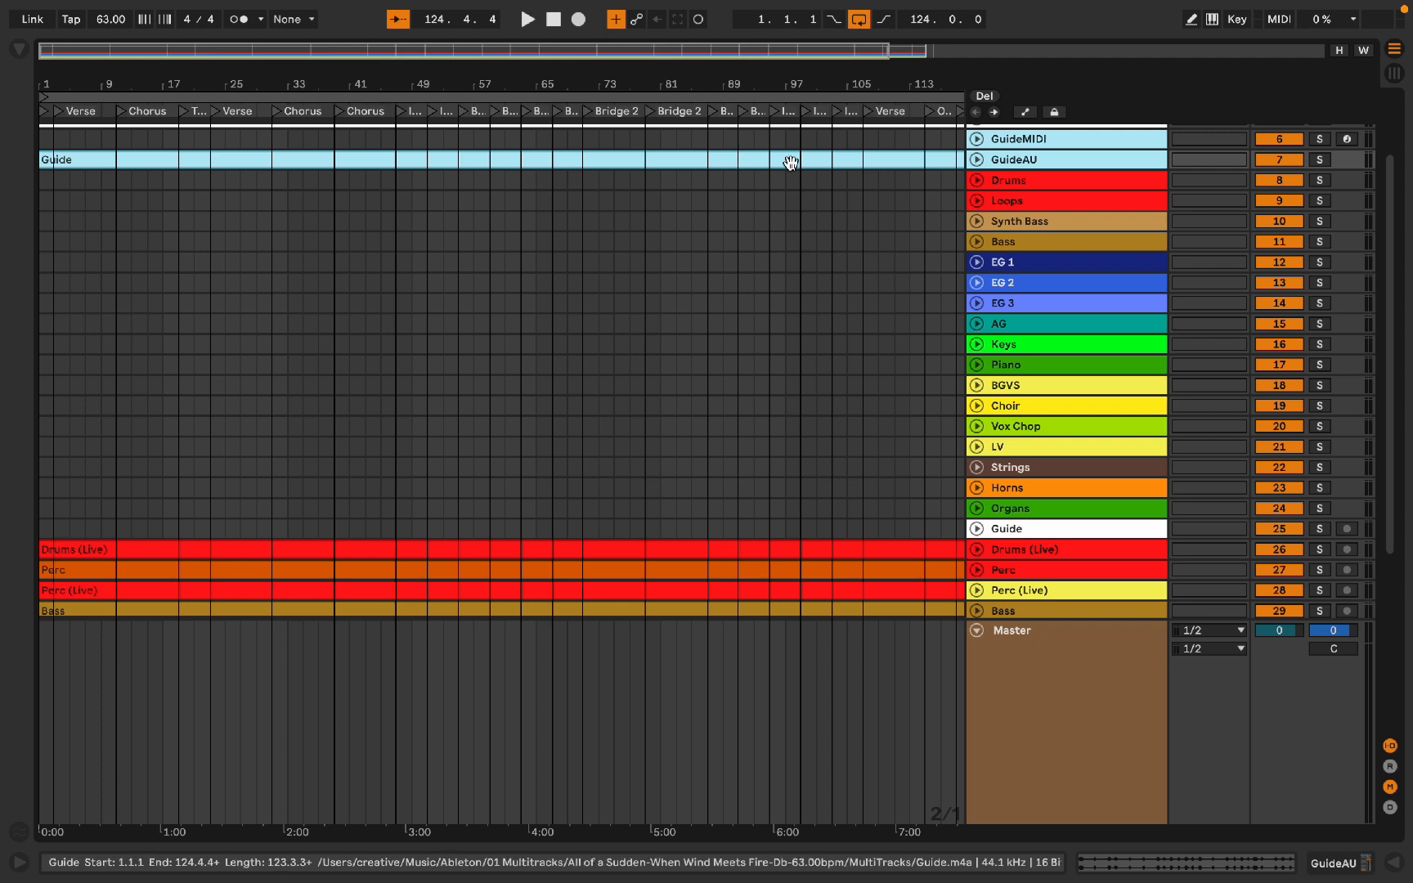
pyautogui.scroll(-1, 923, 567)
pyautogui.moveTo(917, 542); pyautogui.dragTo(898, 181)
# Step: Expand and play back the Perc and Perc (Live) tracks to compare them
pyautogui.scroll(-3, 964, 368)
pyautogui.click(1021, 520)
pyautogui.click(897, 547)
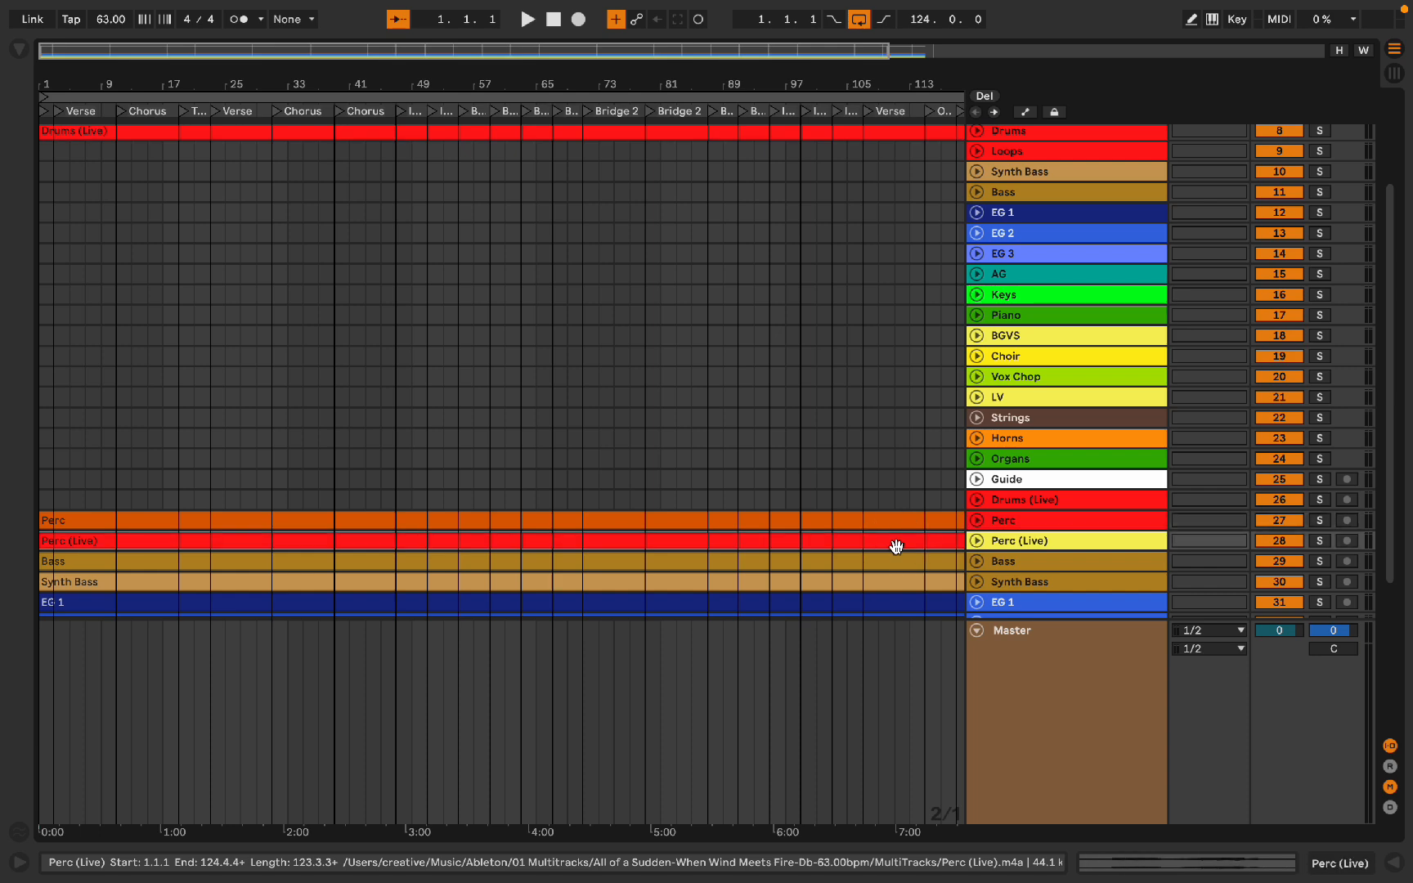
pyautogui.click(897, 547)
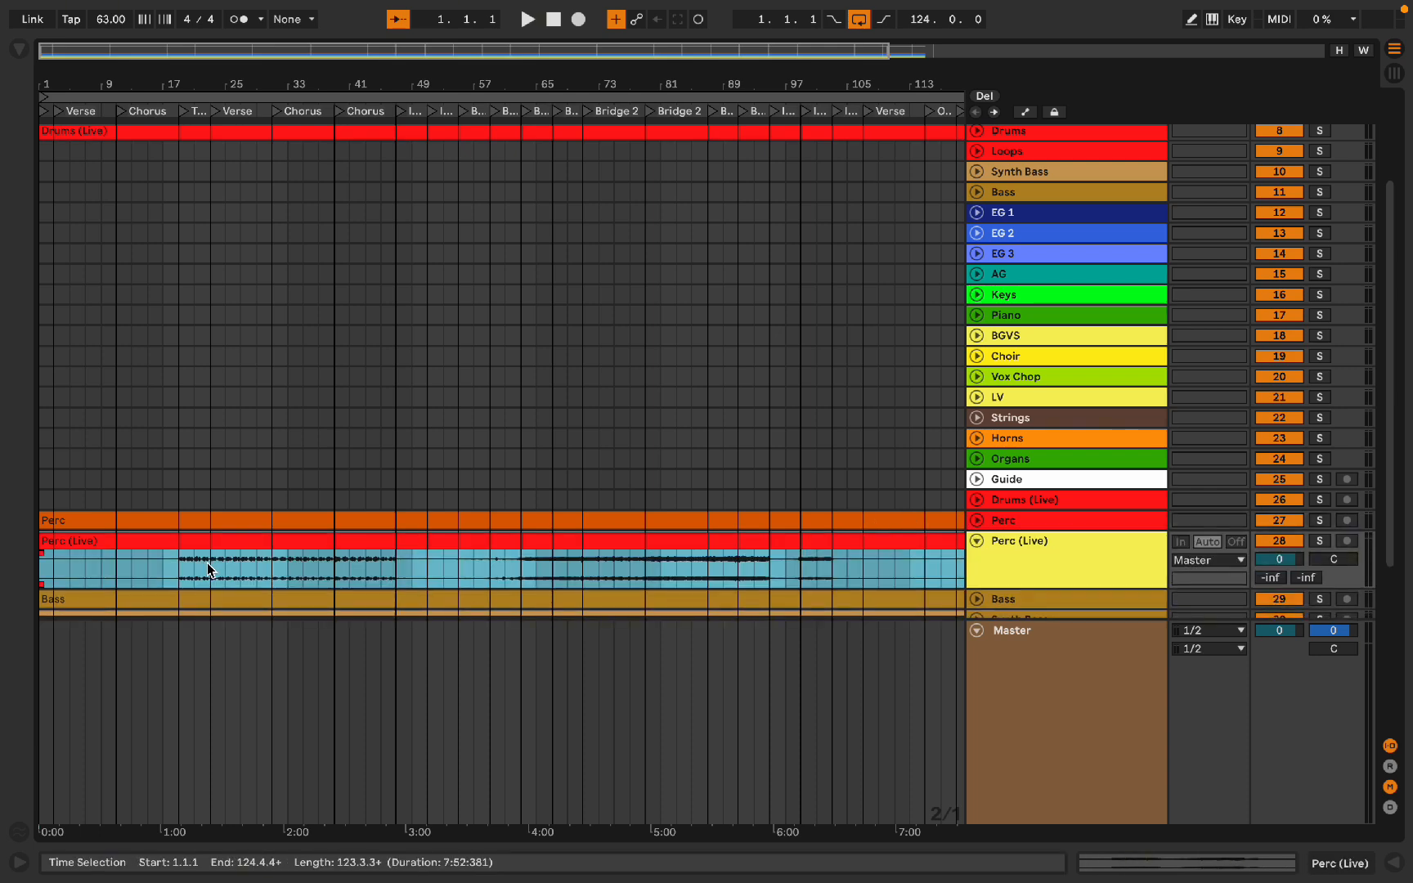
pyautogui.click(180, 569)
pyautogui.click(186, 521)
pyautogui.scroll(-5, 186, 521)
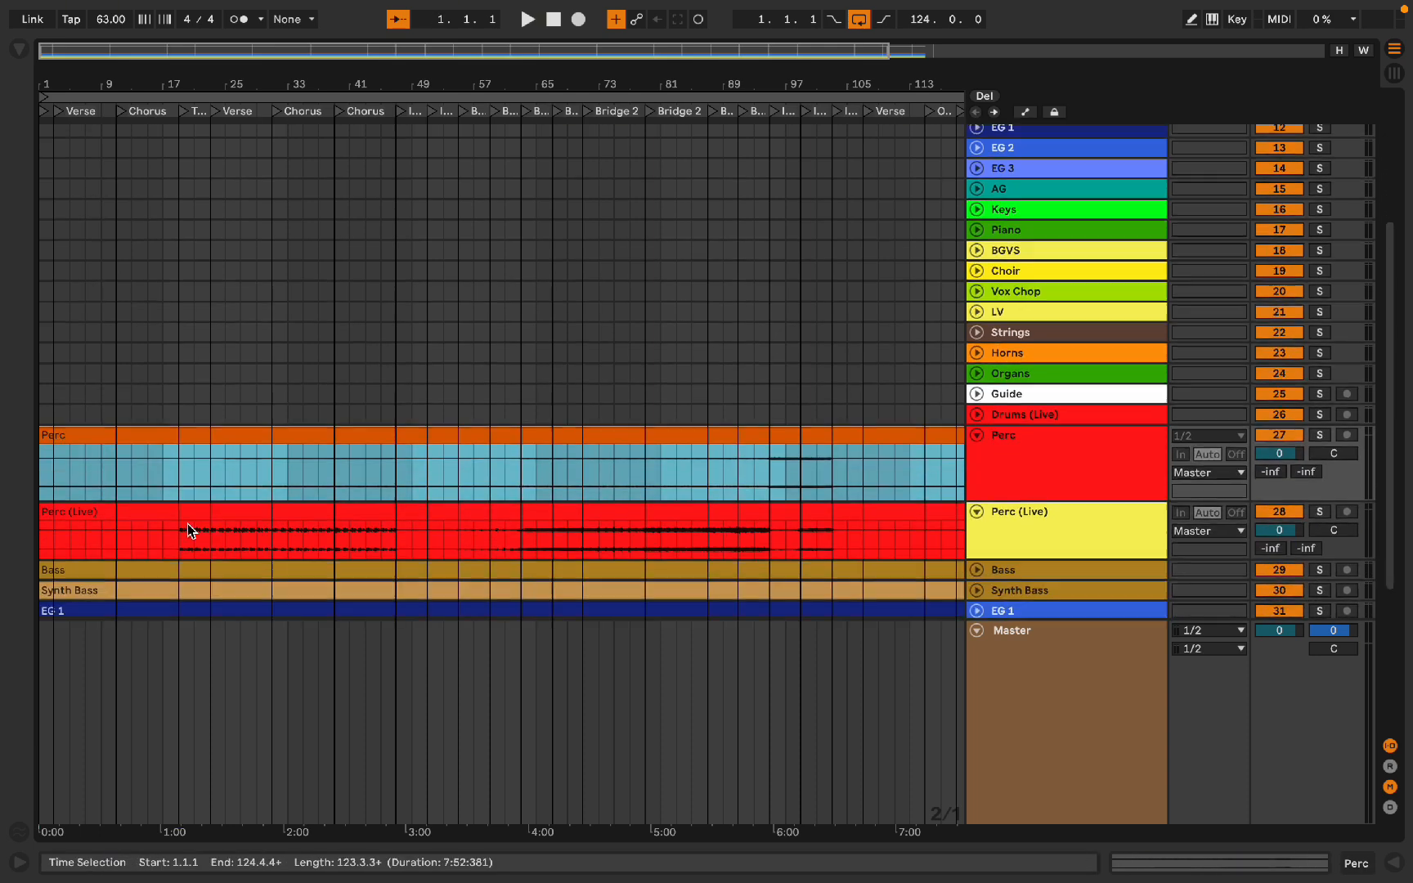
pyautogui.click(180, 416)
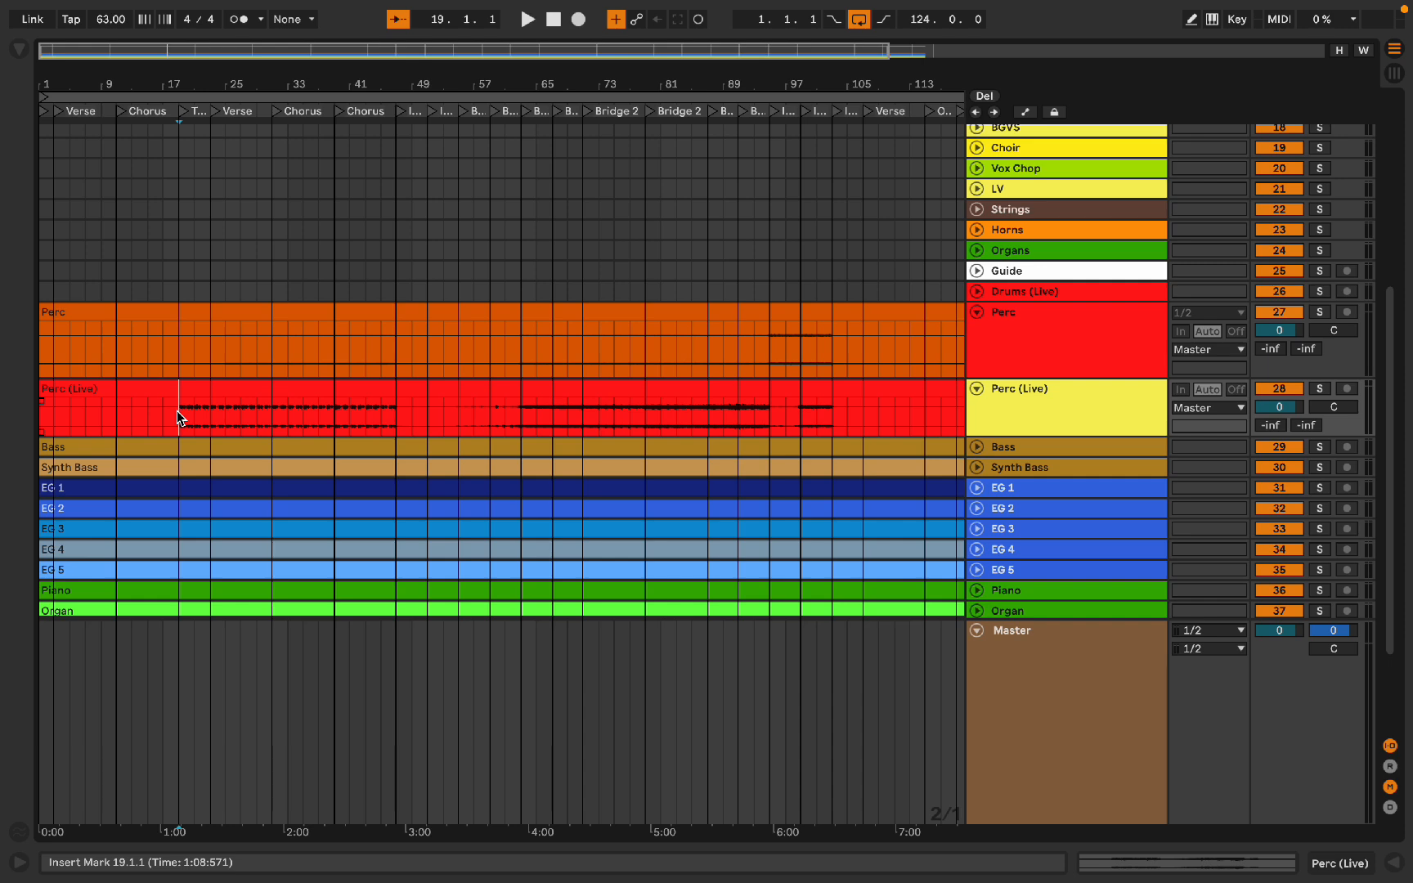
pyautogui.press('space')
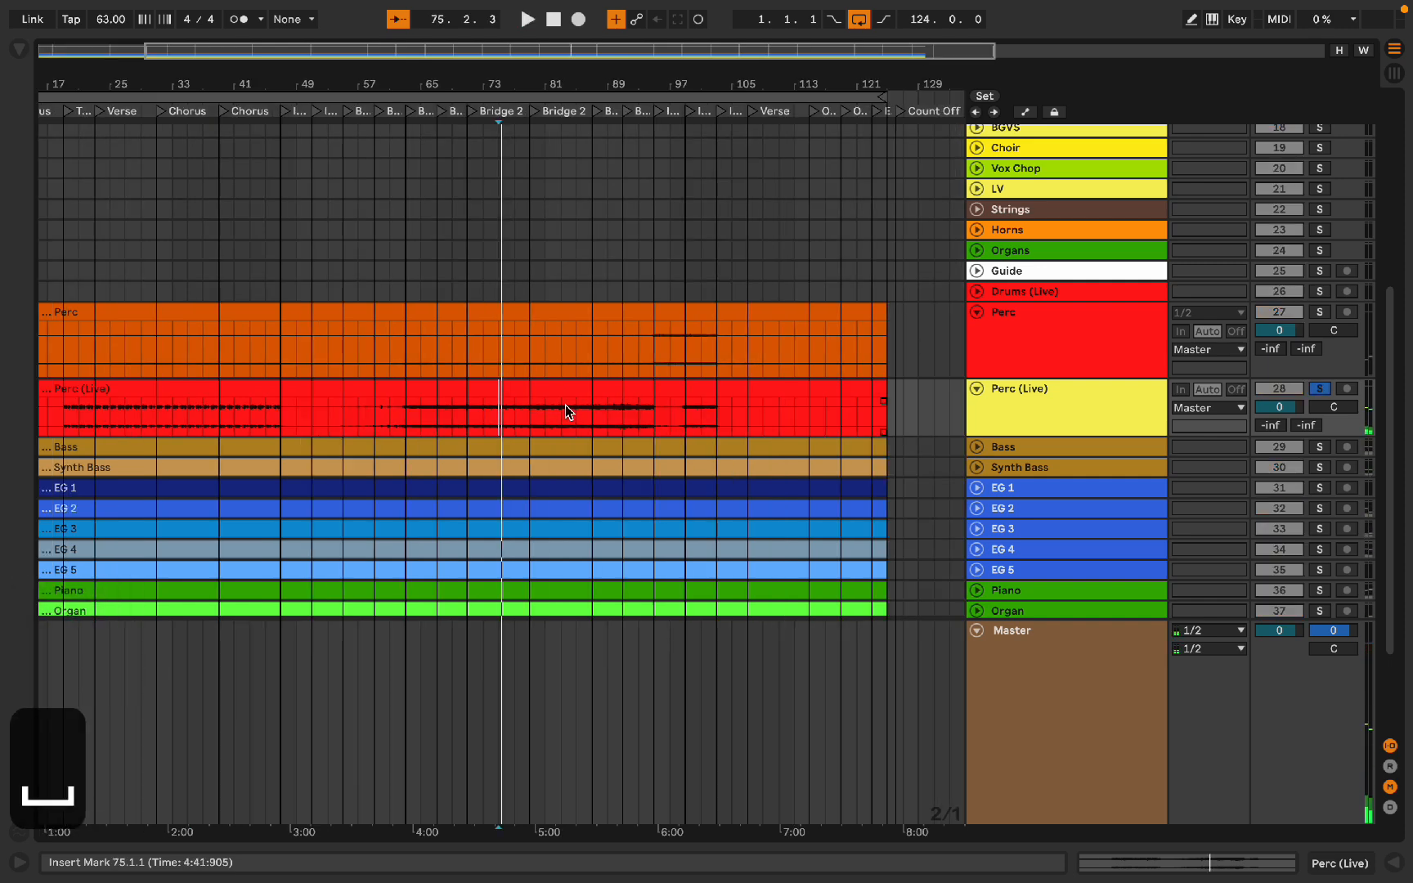
pyautogui.click(594, 408)
pyautogui.press('space')
pyautogui.press('s')
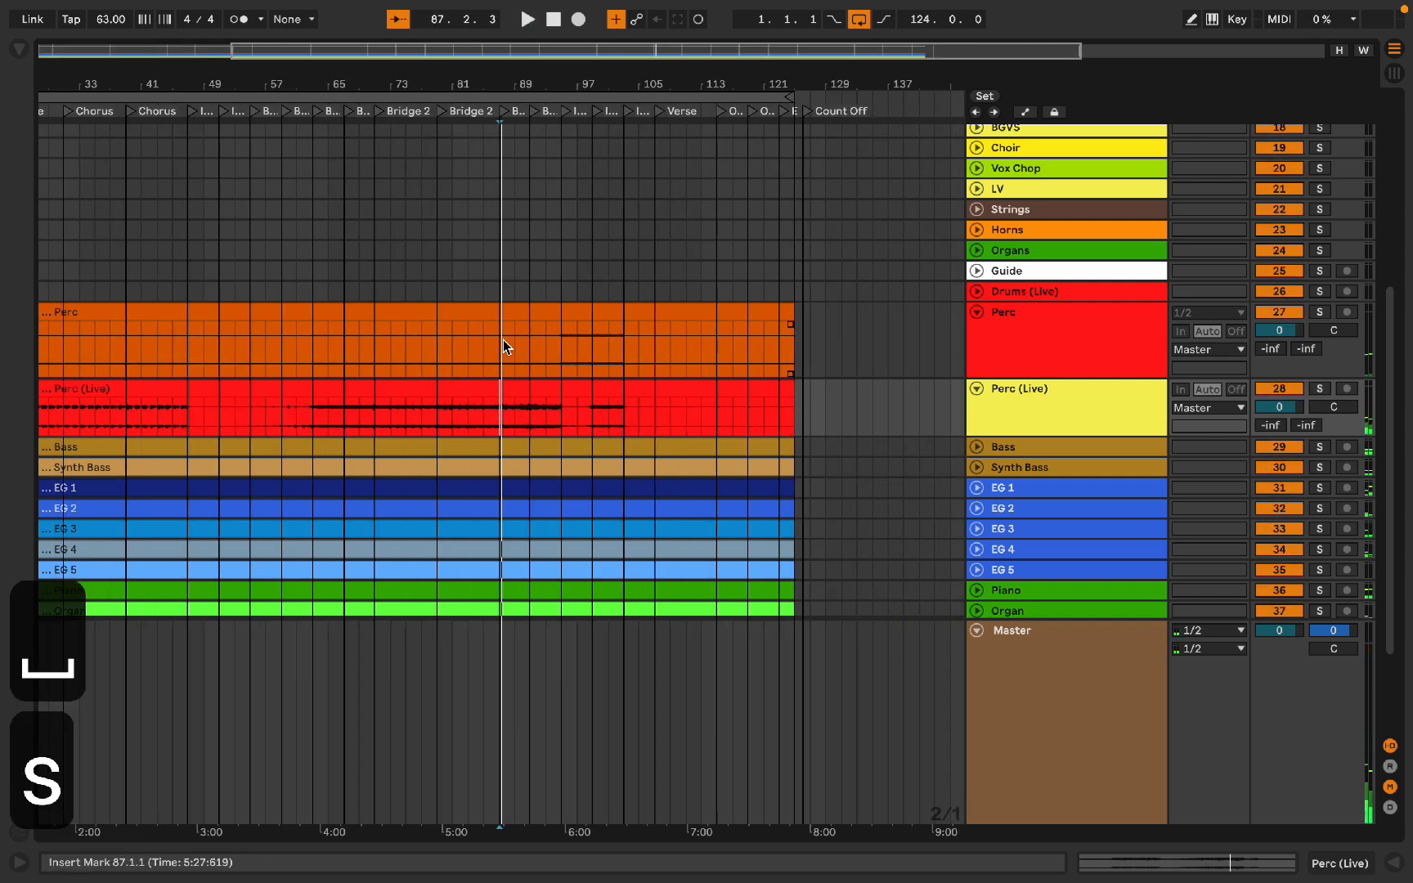
# Step: Delete the Perc (Live) clip and its track
pyautogui.scroll(-1, 601, 342)
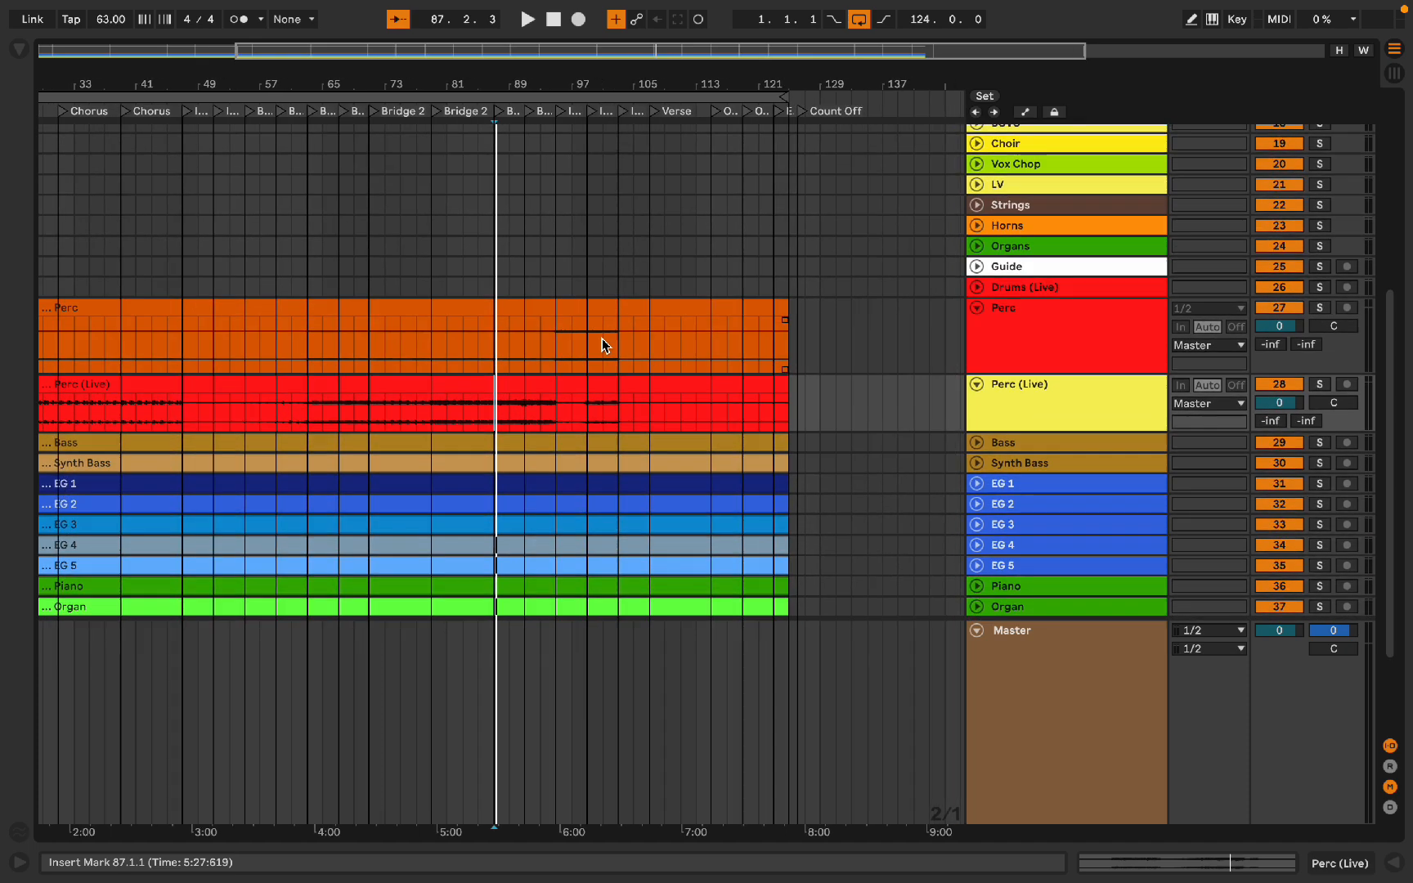
pyautogui.hscroll(-1, 602, 344)
pyautogui.click(769, 372)
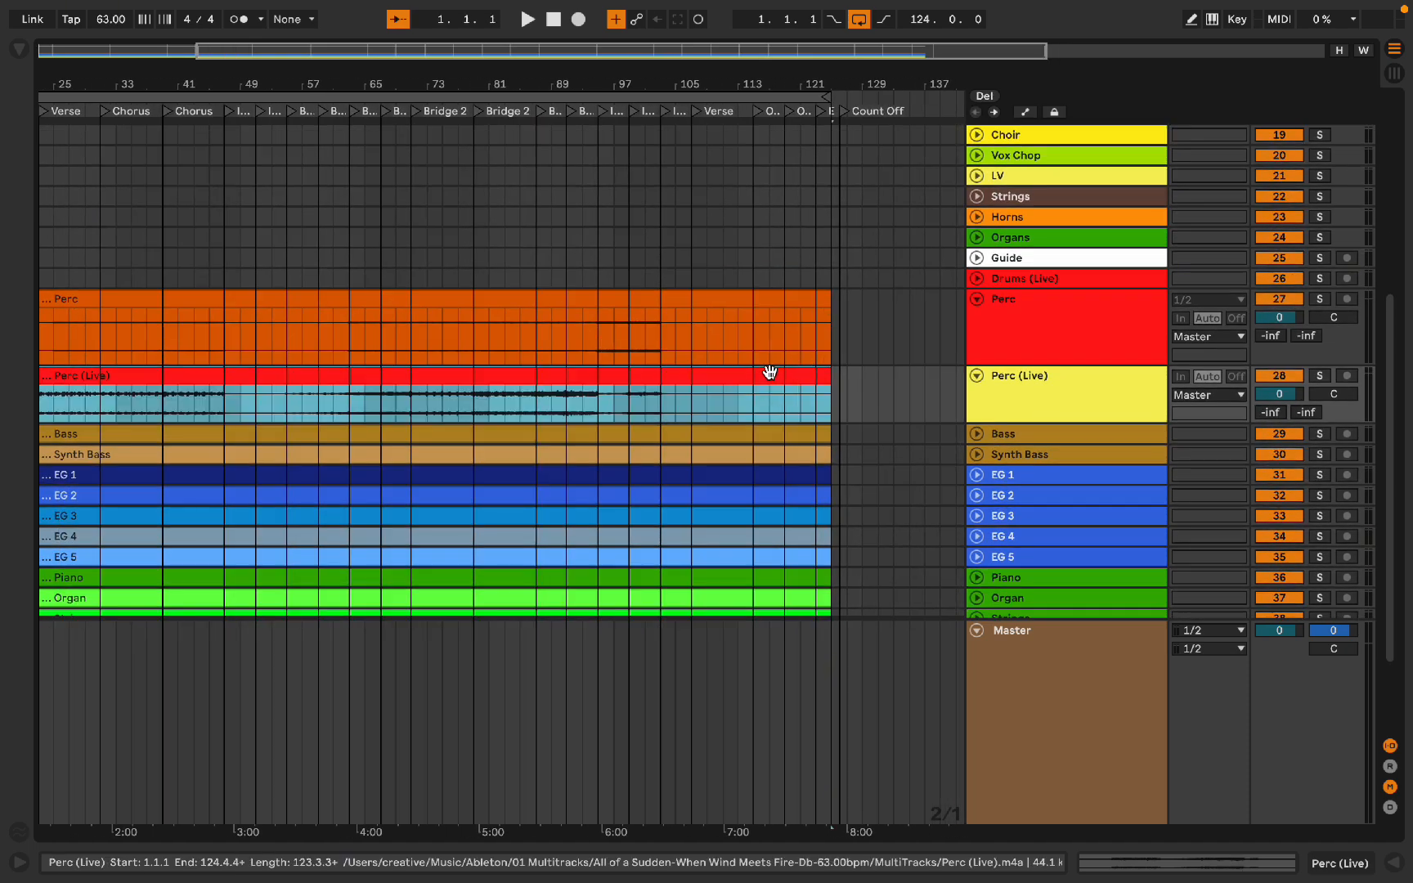
pyautogui.press('BackSpace')
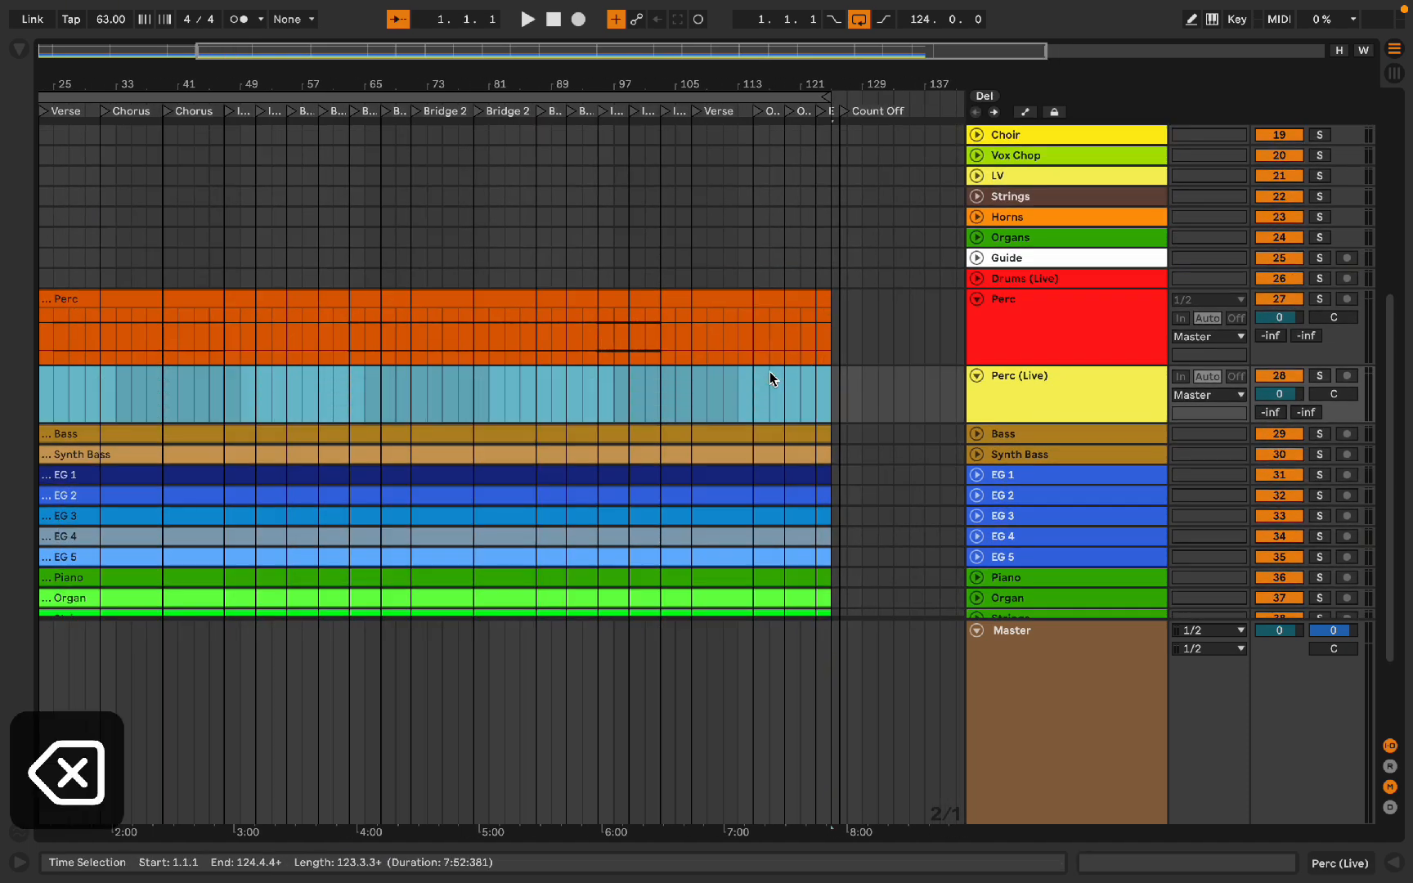
pyautogui.scroll(3, 769, 372)
pyautogui.hscroll(-1, 770, 371)
pyautogui.press('BackSpace')
# Step: Move the Perc clip onto the template's Loops track
pyautogui.scroll(5, 758, 402)
pyautogui.hscroll(-1, 757, 401)
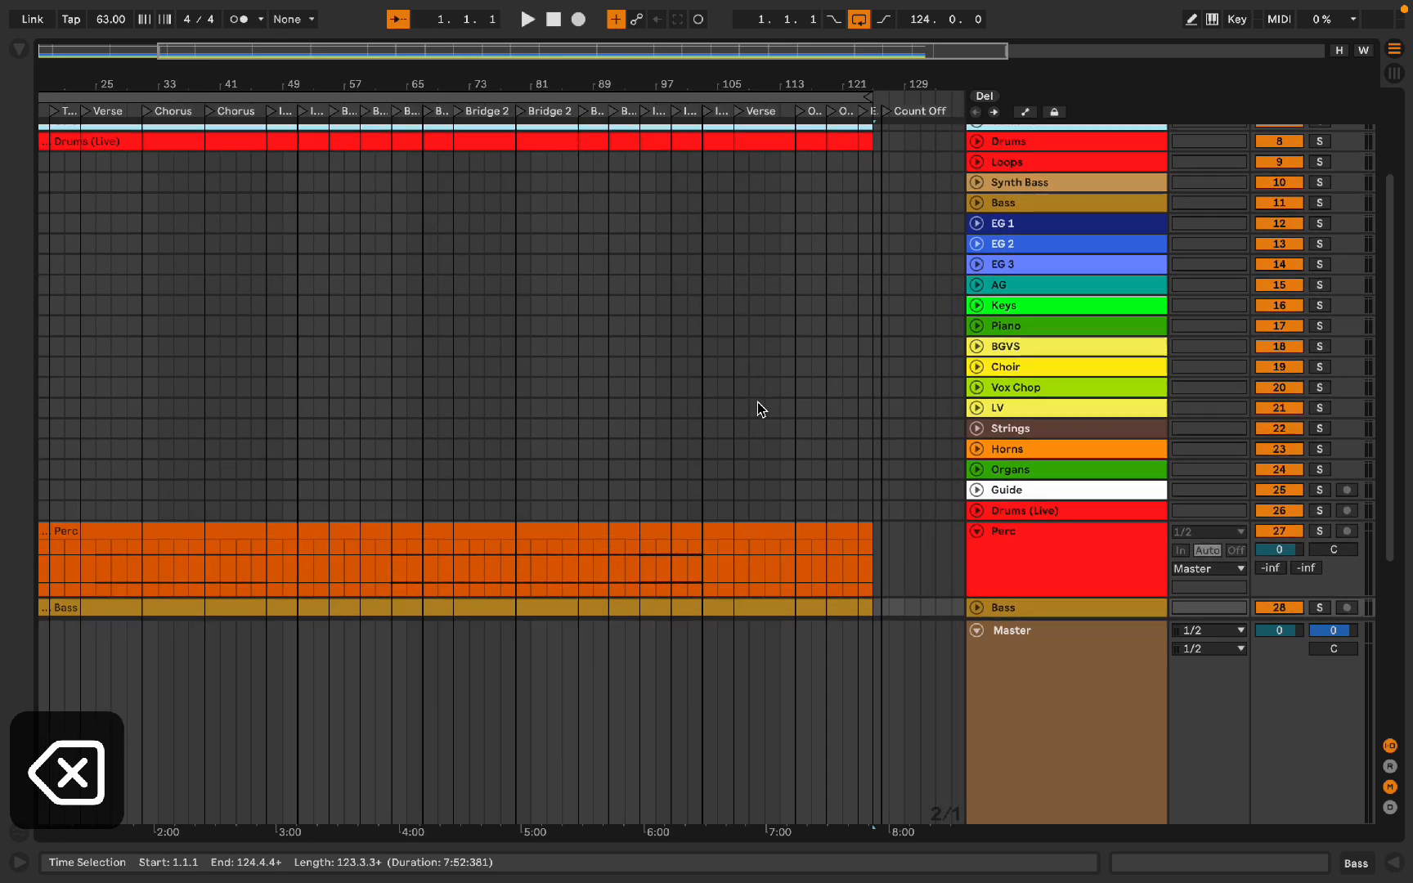
pyautogui.moveTo(725, 521); pyautogui.dragTo(703, 188)
# Step: Delete the emptied Guide, Drums (Live) and Perc tracks
pyautogui.hscroll(-2, 704, 188)
pyautogui.scroll(-5, 704, 188)
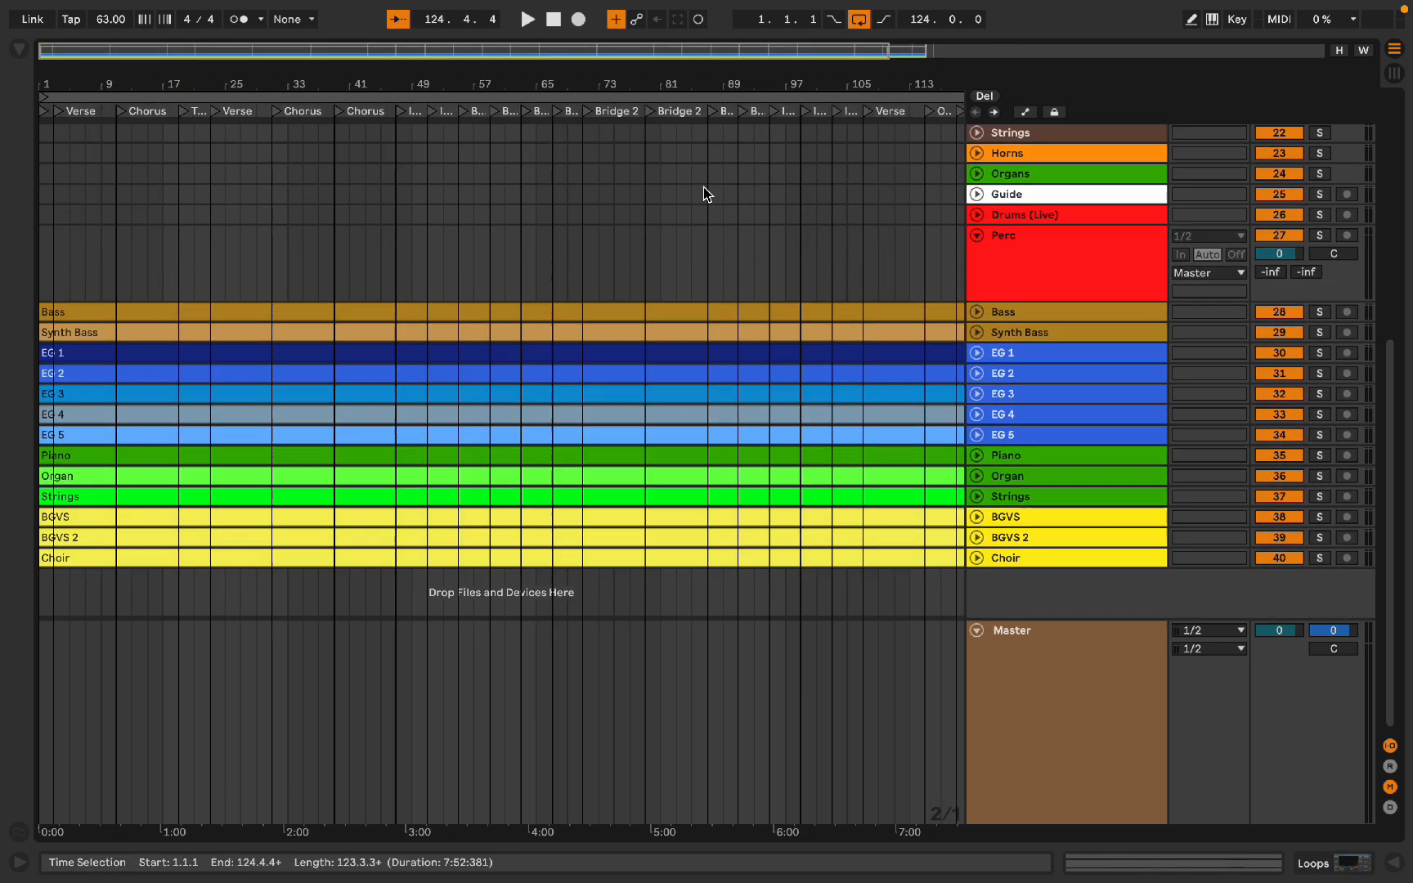
pyautogui.scroll(2, 752, 221)
pyautogui.hscroll(1, 752, 220)
pyautogui.click(1041, 294)
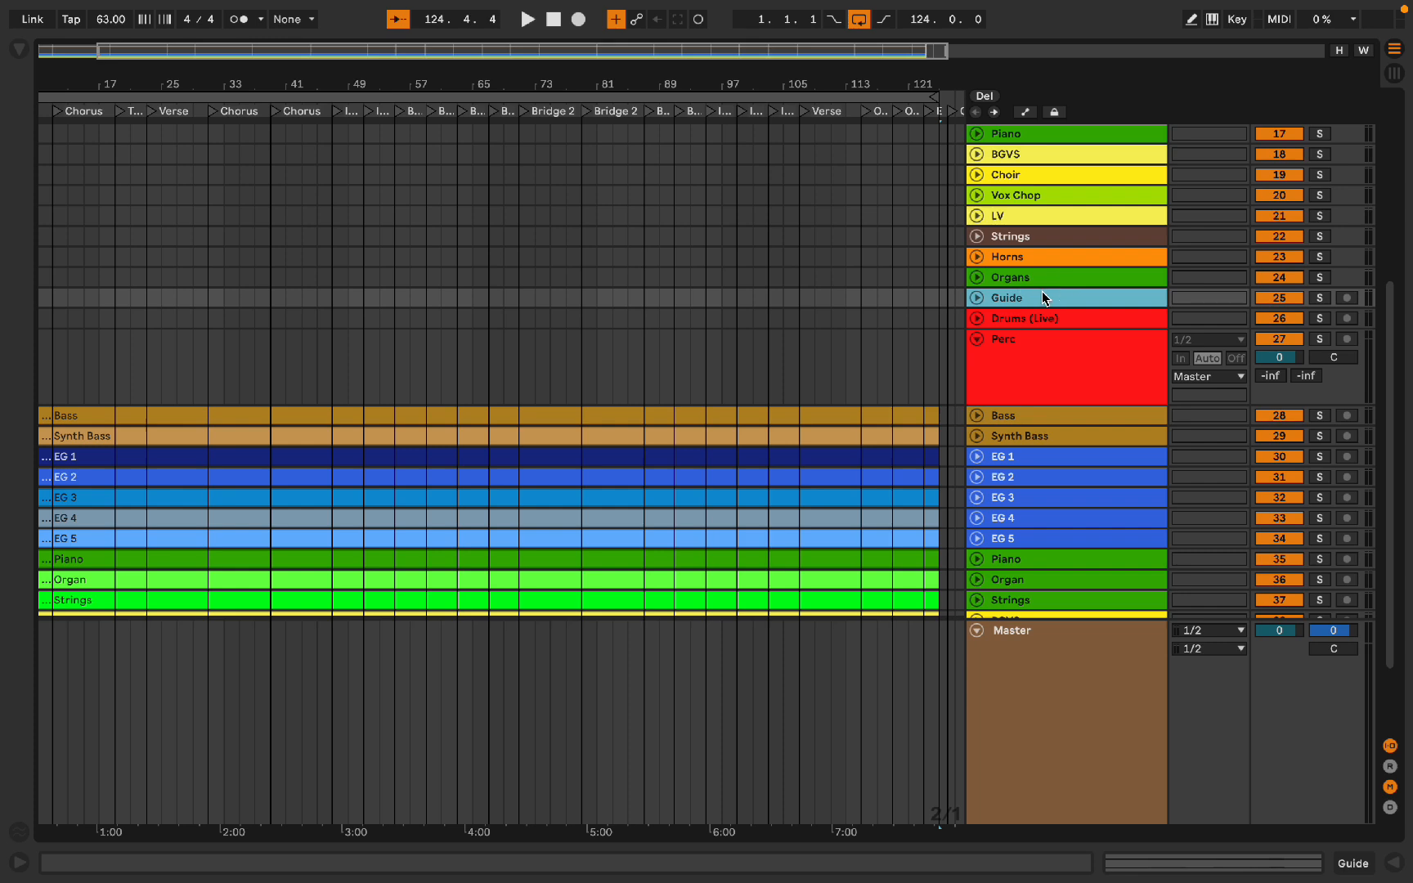
pyautogui.press('BackSpace')
pyautogui.press('BackSpace')
pyautogui.press('BackSpace')
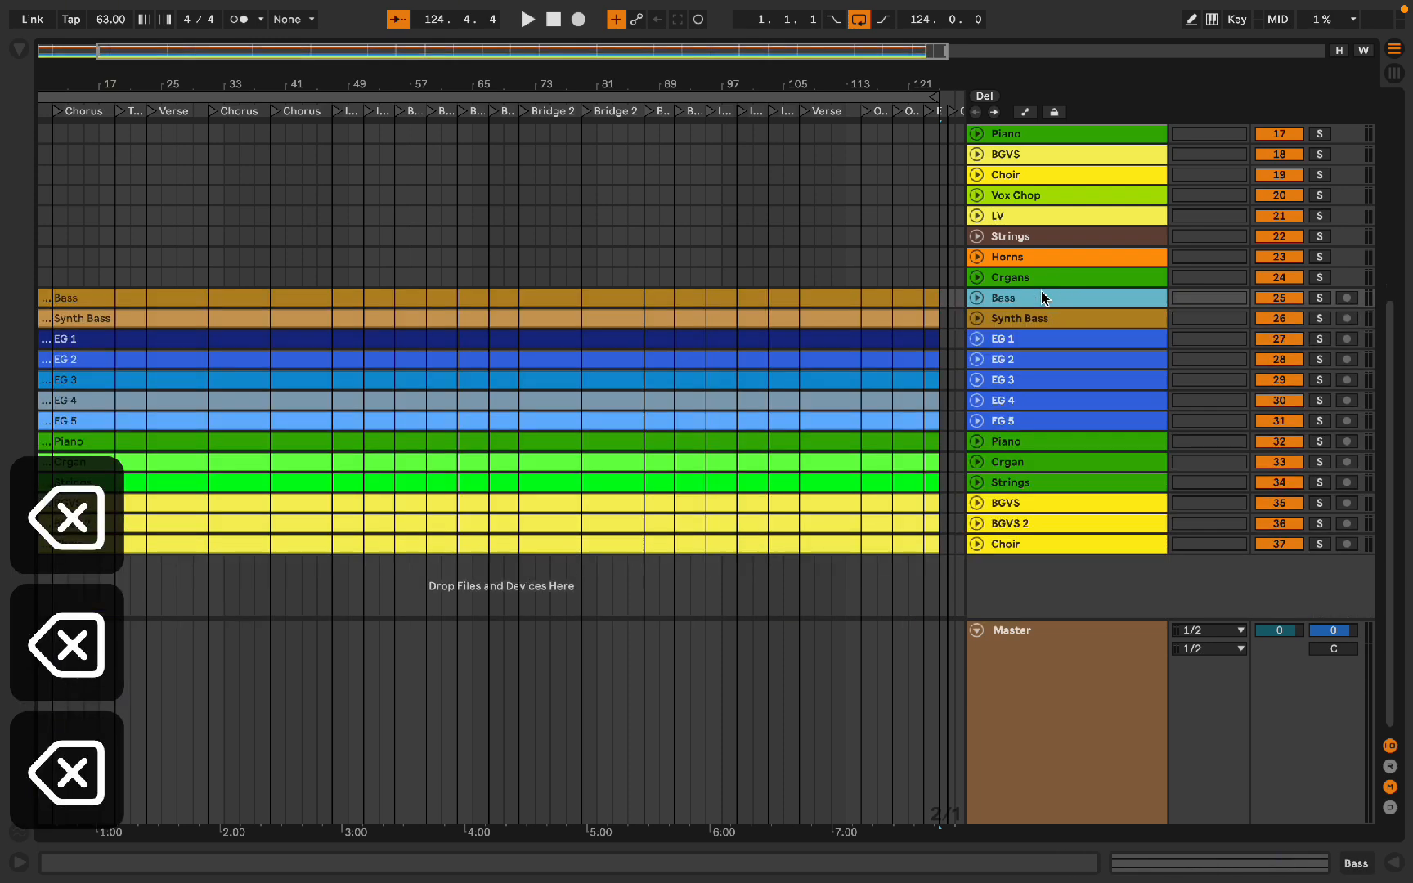
# Step: Move the Bass and Synth Bass clips onto the template's Bass and Synth Bass tracks
pyautogui.scroll(5, 756, 307)
pyautogui.hscroll(-1, 757, 307)
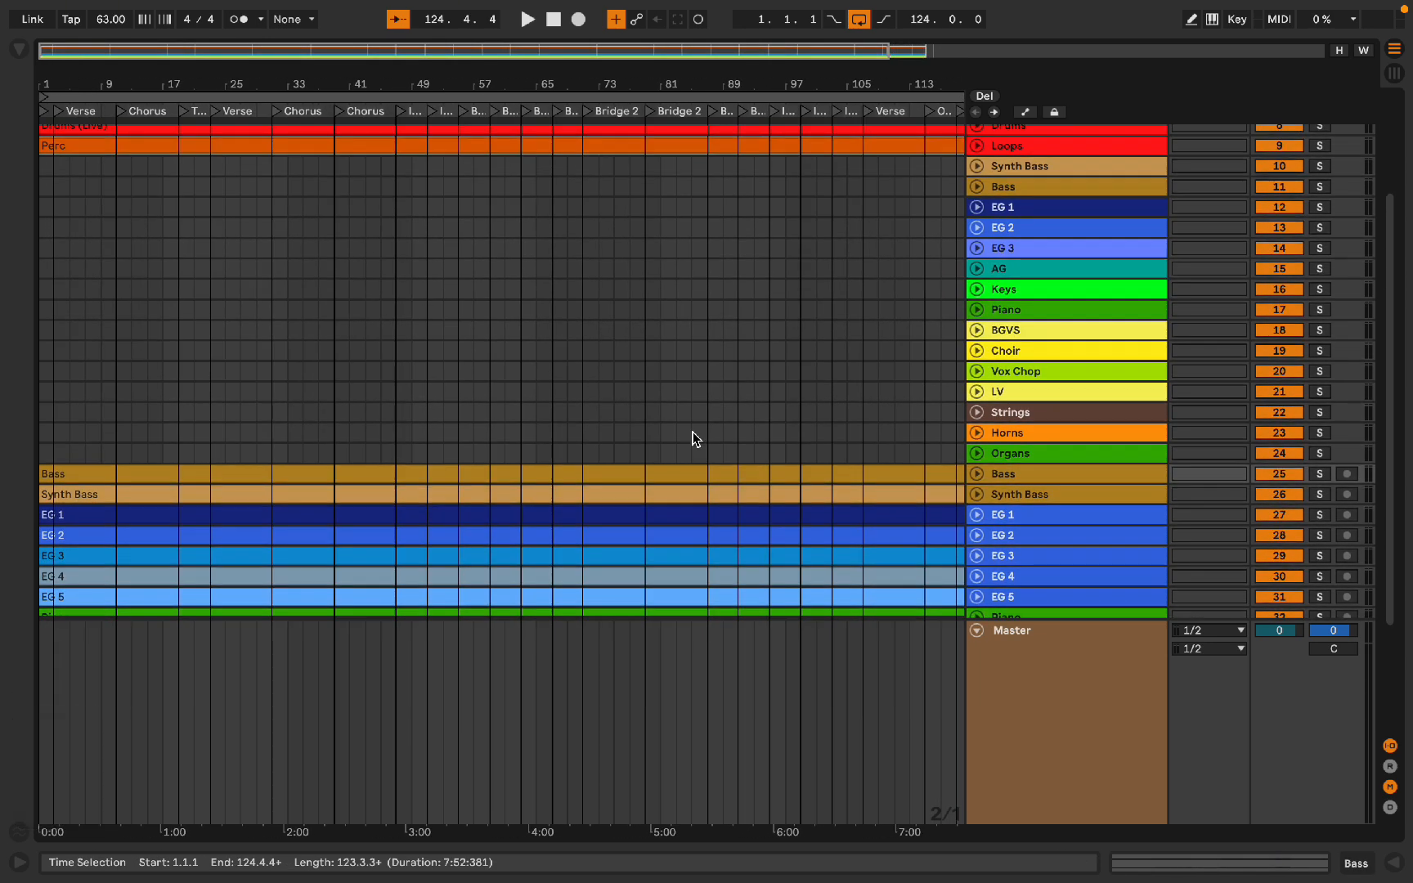
pyautogui.moveTo(672, 481); pyautogui.dragTo(630, 186)
pyautogui.moveTo(556, 487); pyautogui.dragTo(527, 166)
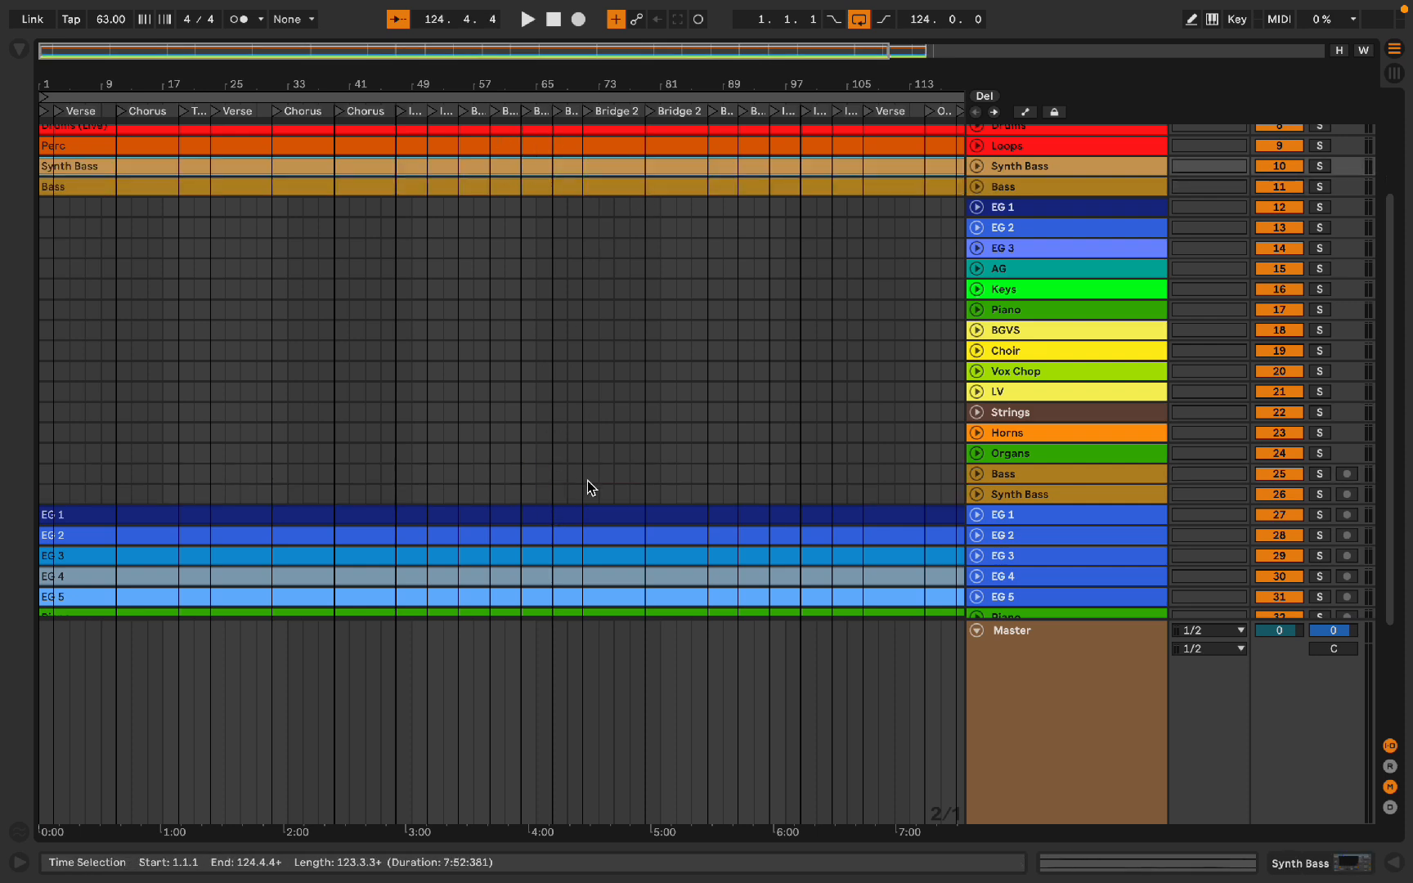
# Step: Move the Piano and Organ clips onto the template's Piano and Organs tracks
pyautogui.scroll(-2, 586, 519)
pyautogui.hscroll(1, 585, 520)
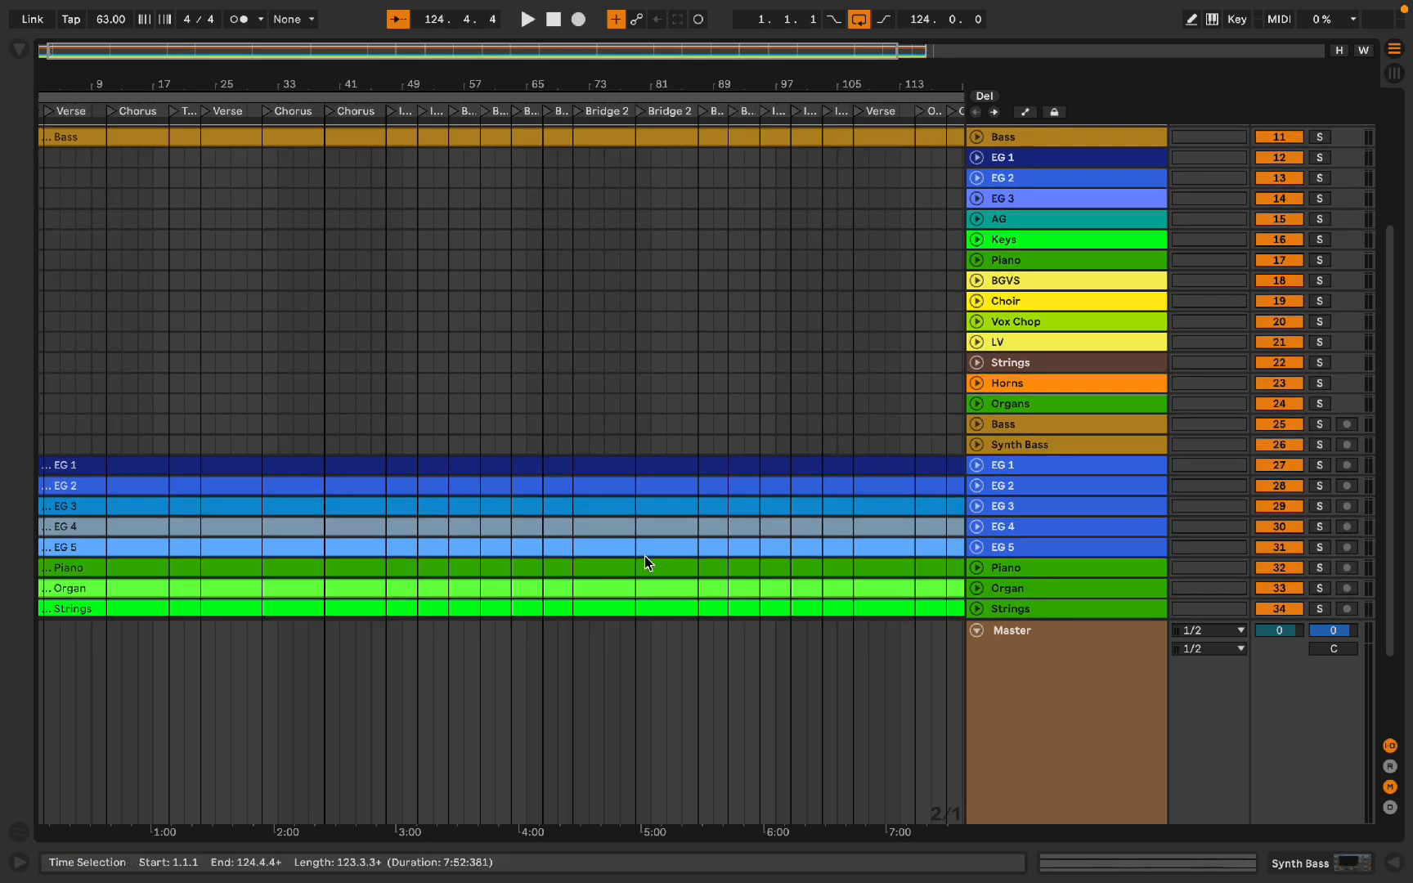
pyautogui.click(647, 468)
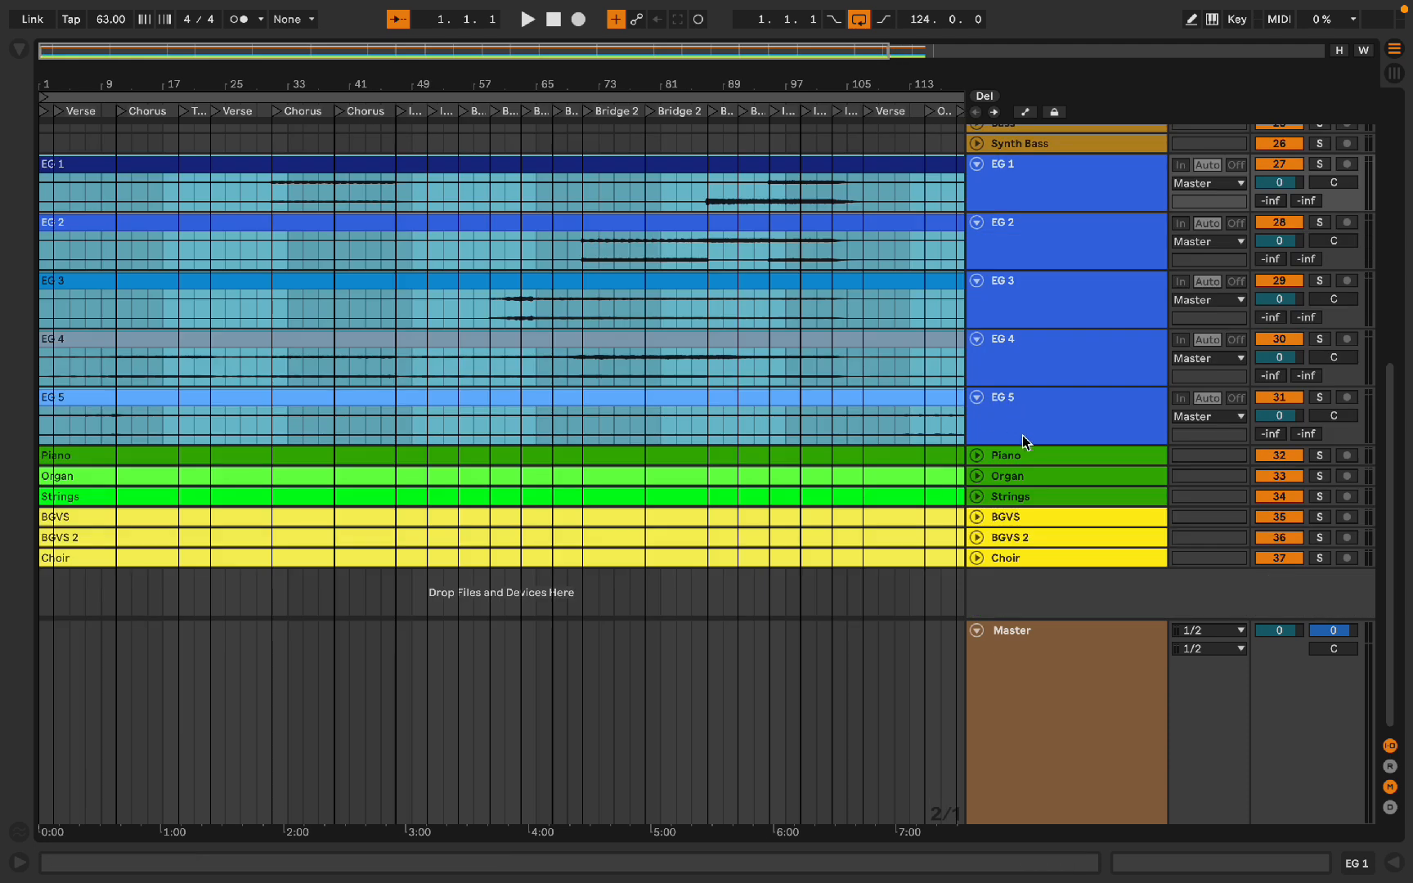
pyautogui.scroll(1, 838, 297)
pyautogui.press('u')
pyautogui.scroll(5, 838, 300)
pyautogui.scroll(-1, 838, 302)
pyautogui.moveTo(886, 539); pyautogui.dragTo(881, 372)
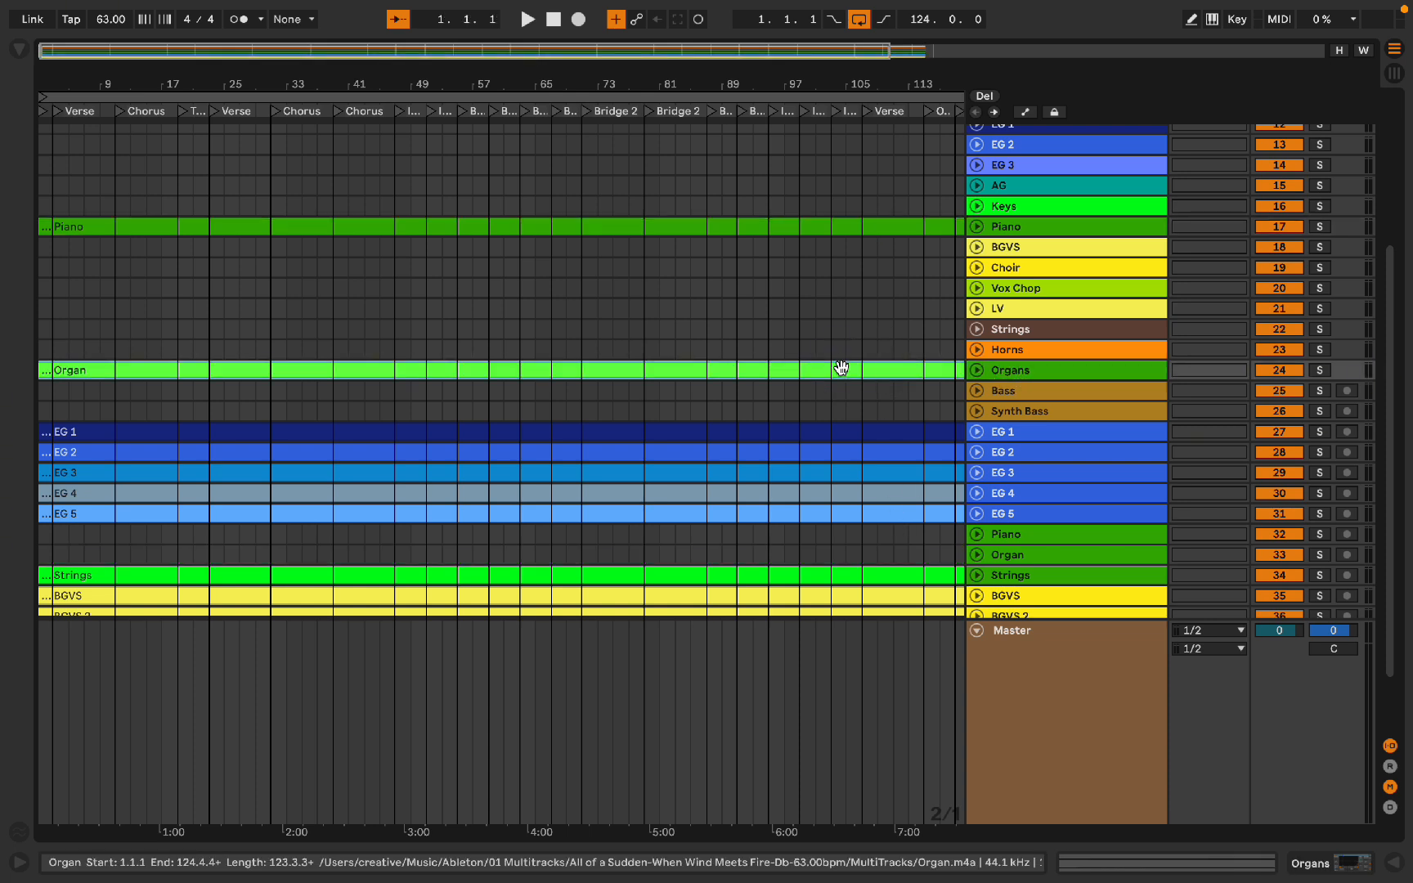
pyautogui.hotkey('alt', '+')
pyautogui.hotkey('alt', '+')
pyautogui.hotkey('alt', '+')
pyautogui.hotkey('alt', '+')
pyautogui.hotkey('alt', '+')
pyautogui.hotkey('alt', '+')
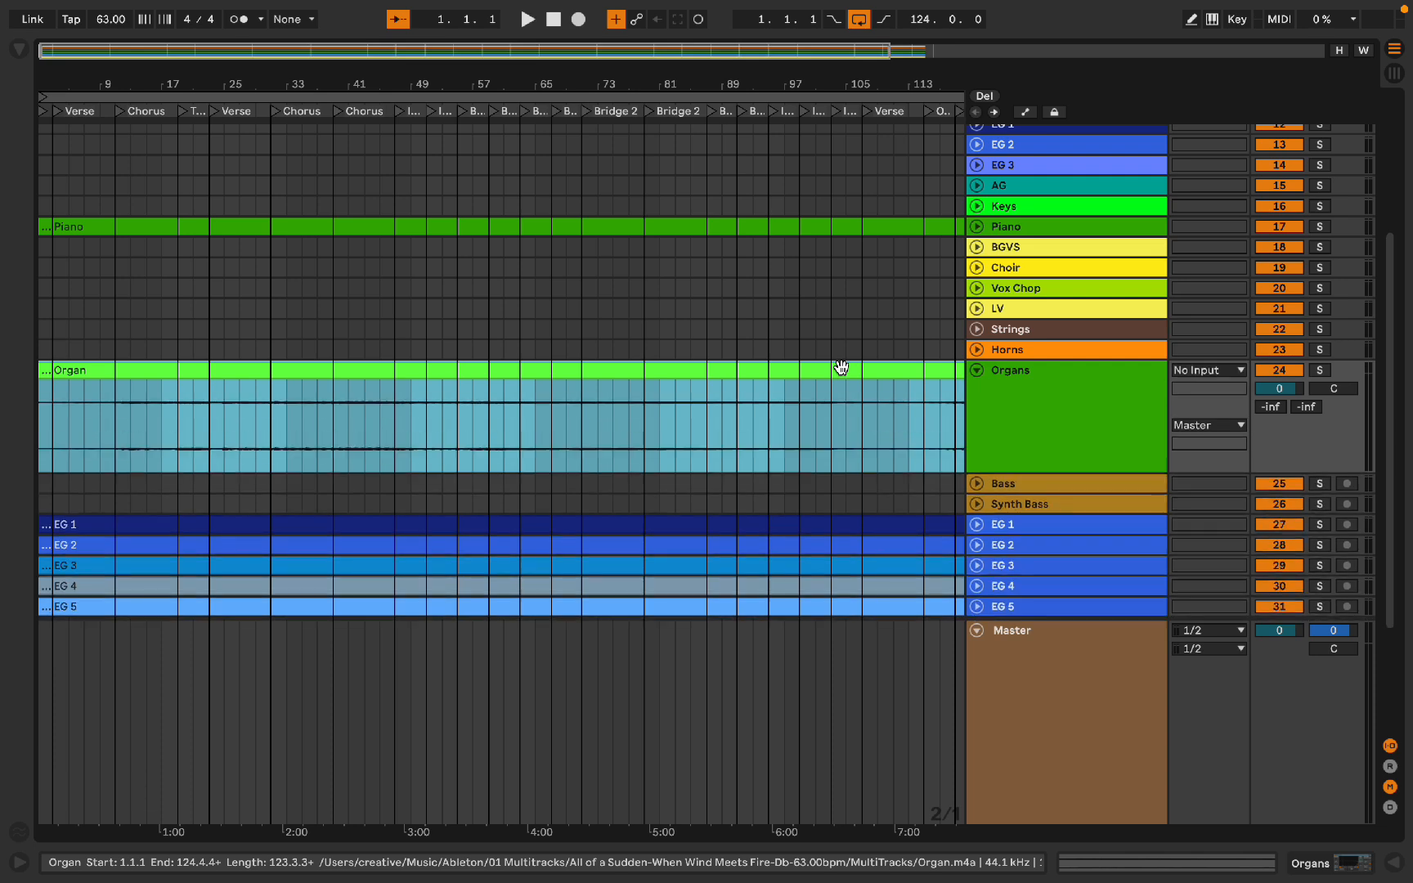
pyautogui.hotkey('alt', '-')
pyautogui.hotkey('alt', '-')
pyautogui.hotkey('alt', '-')
pyautogui.hotkey('alt', '-')
pyautogui.hotkey('alt', '-')
# Step: Move the Strings clip onto the template's Strings track
pyautogui.scroll(-3, 841, 367)
pyautogui.moveTo(826, 517); pyautogui.dragTo(798, 266)
pyautogui.click(989, 539)
# Step: Move the Choir clip onto the template's Choir track
pyautogui.click(893, 535)
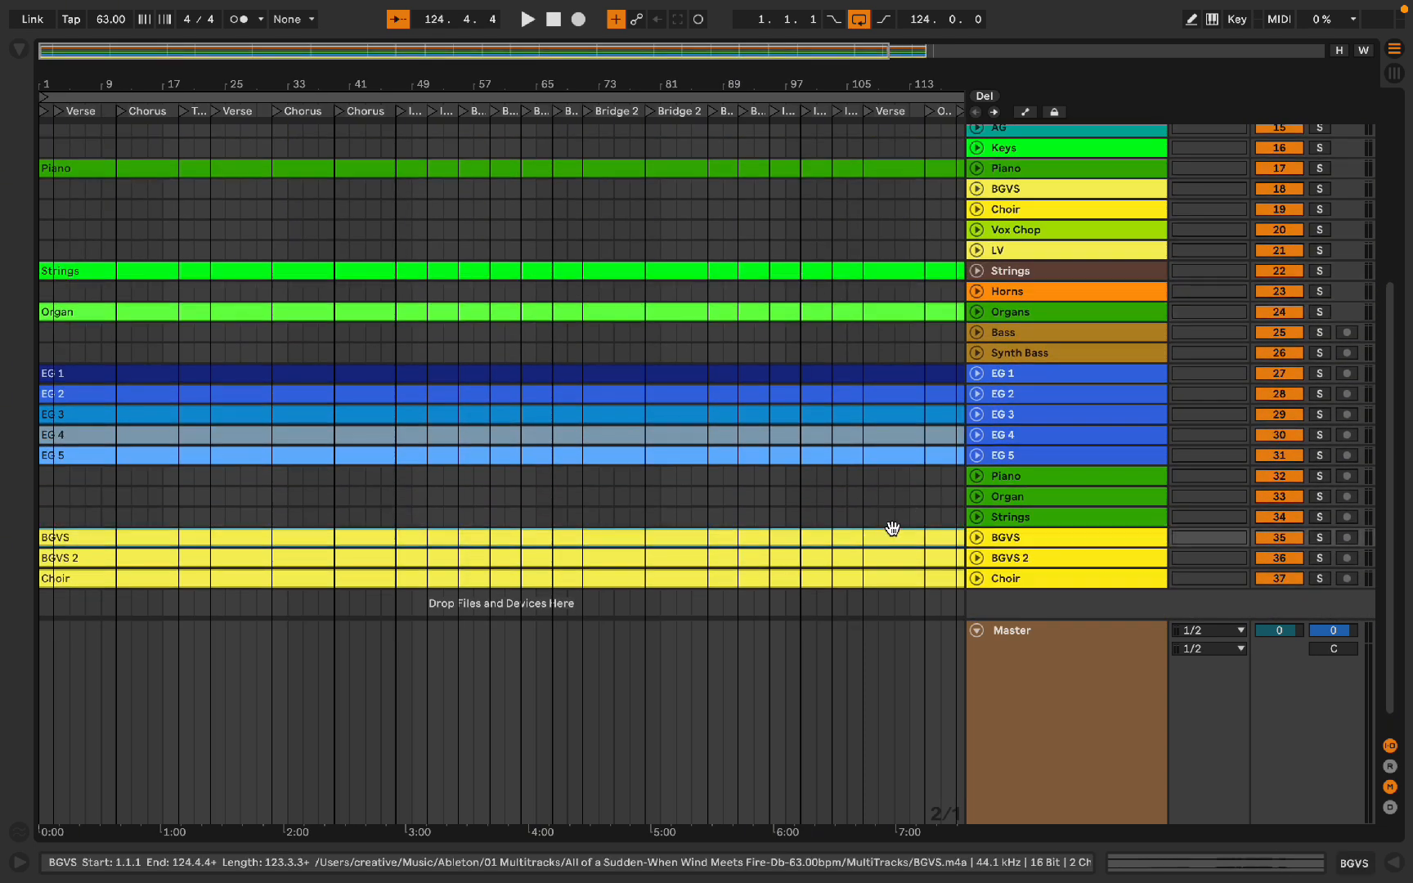
pyautogui.keyDown('shift'); pyautogui.click(887, 580); pyautogui.keyUp('shift')
pyautogui.scroll(2, 886, 580)
pyautogui.scroll(-1, 886, 580)
pyautogui.scroll(-1, 887, 582)
pyautogui.click(882, 537)
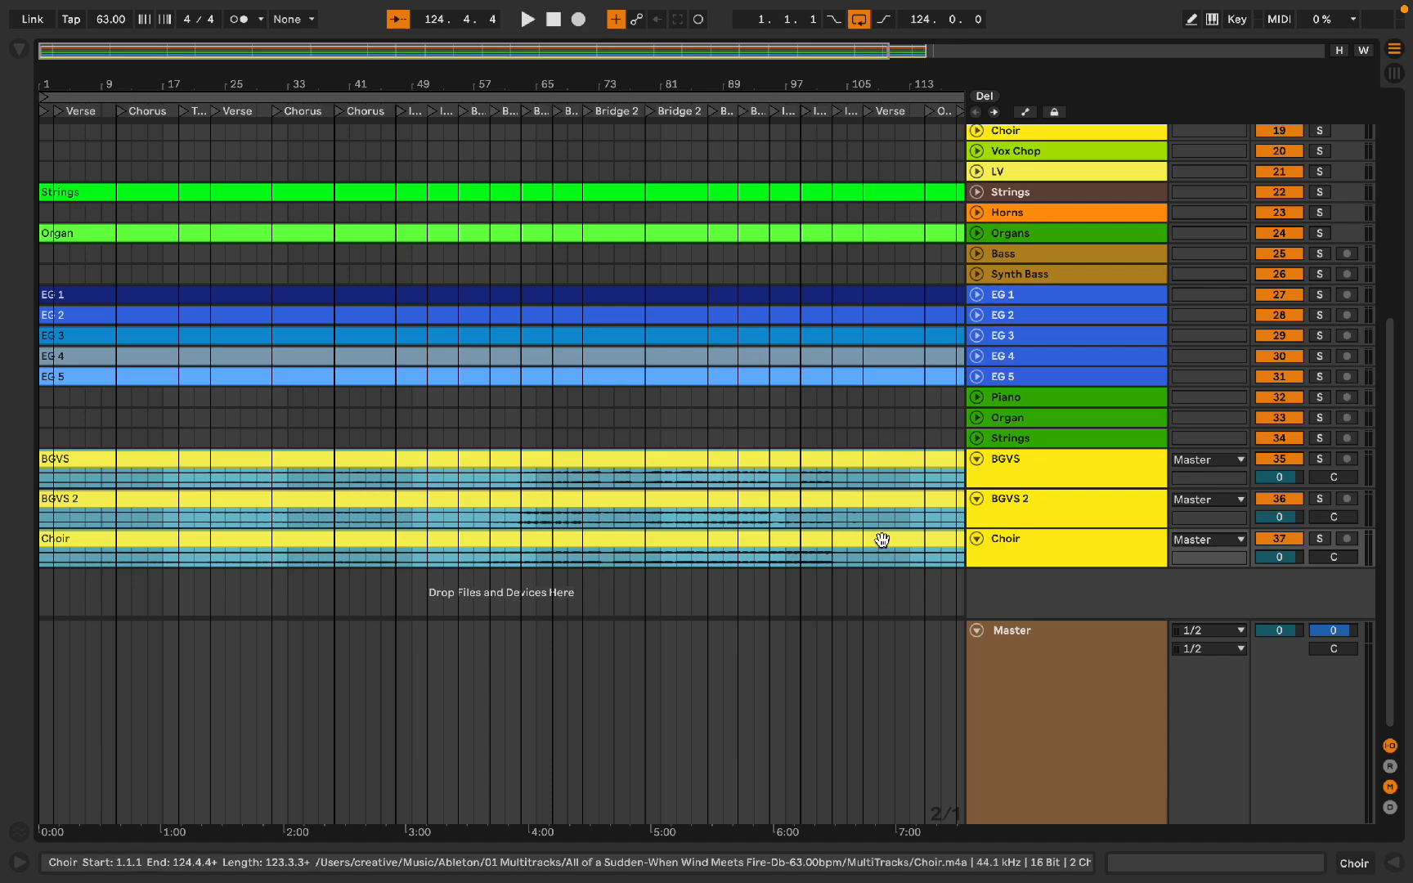
pyautogui.moveTo(882, 542); pyautogui.dragTo(906, 167)
pyautogui.press('super+x')
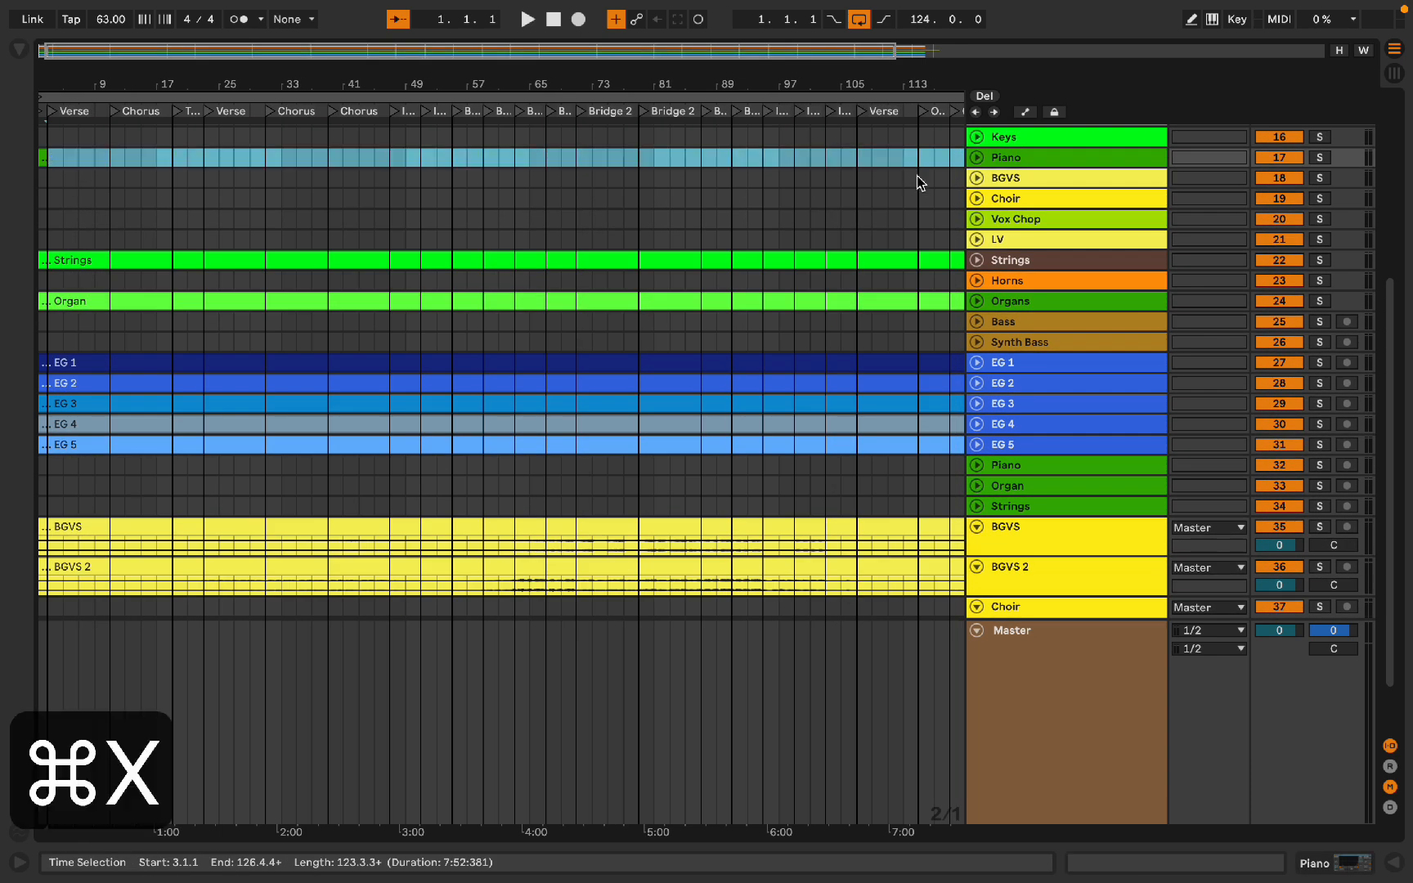
pyautogui.press('super+z')
pyautogui.press('super+z')
pyautogui.moveTo(836, 539); pyautogui.dragTo(818, 211)
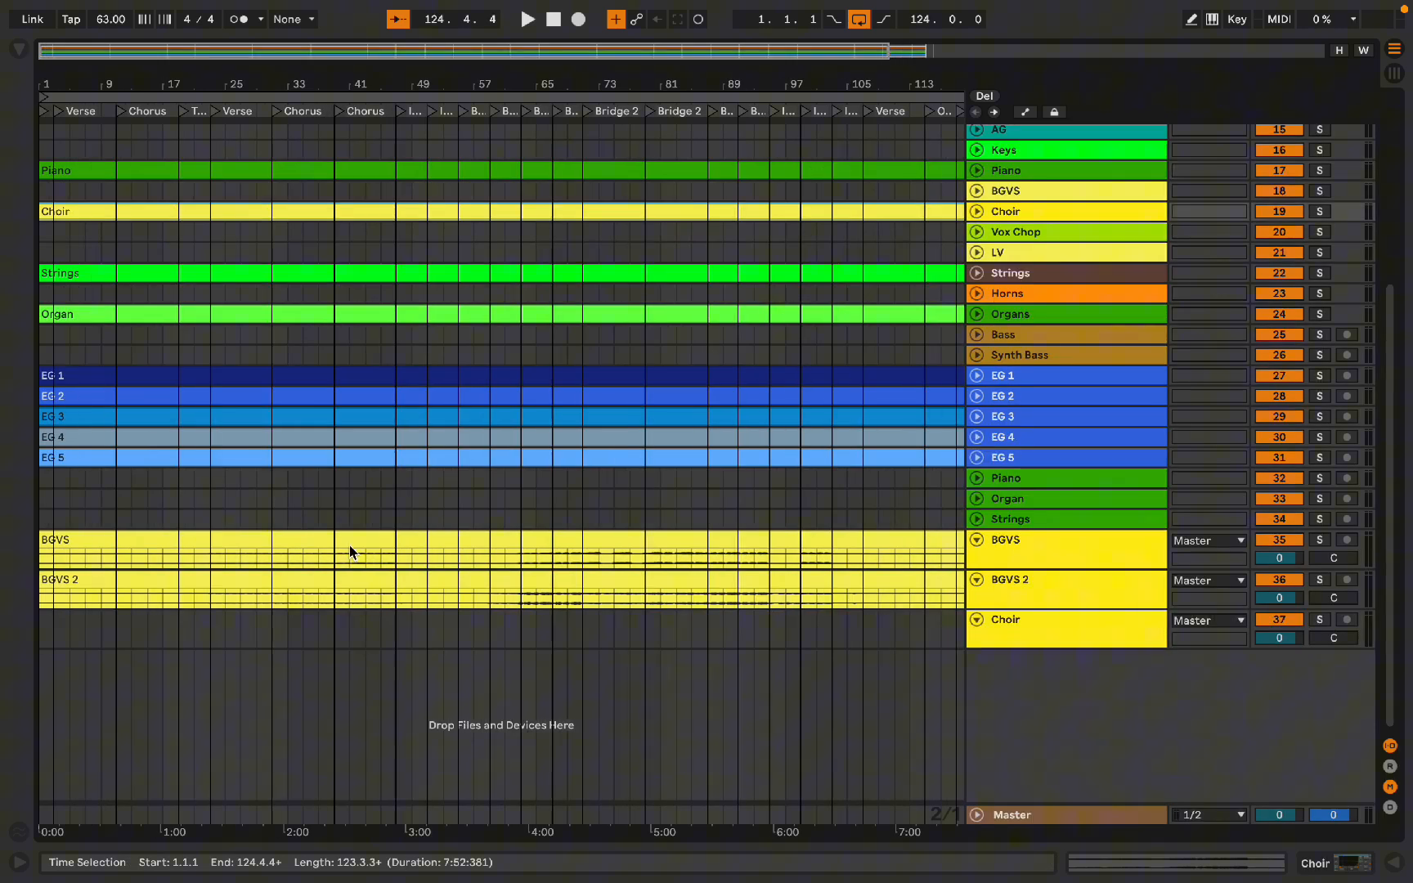
# Step: Solo the BGVS track and start playback
pyautogui.click(213, 560)
pyautogui.press('s')
pyautogui.press('space')
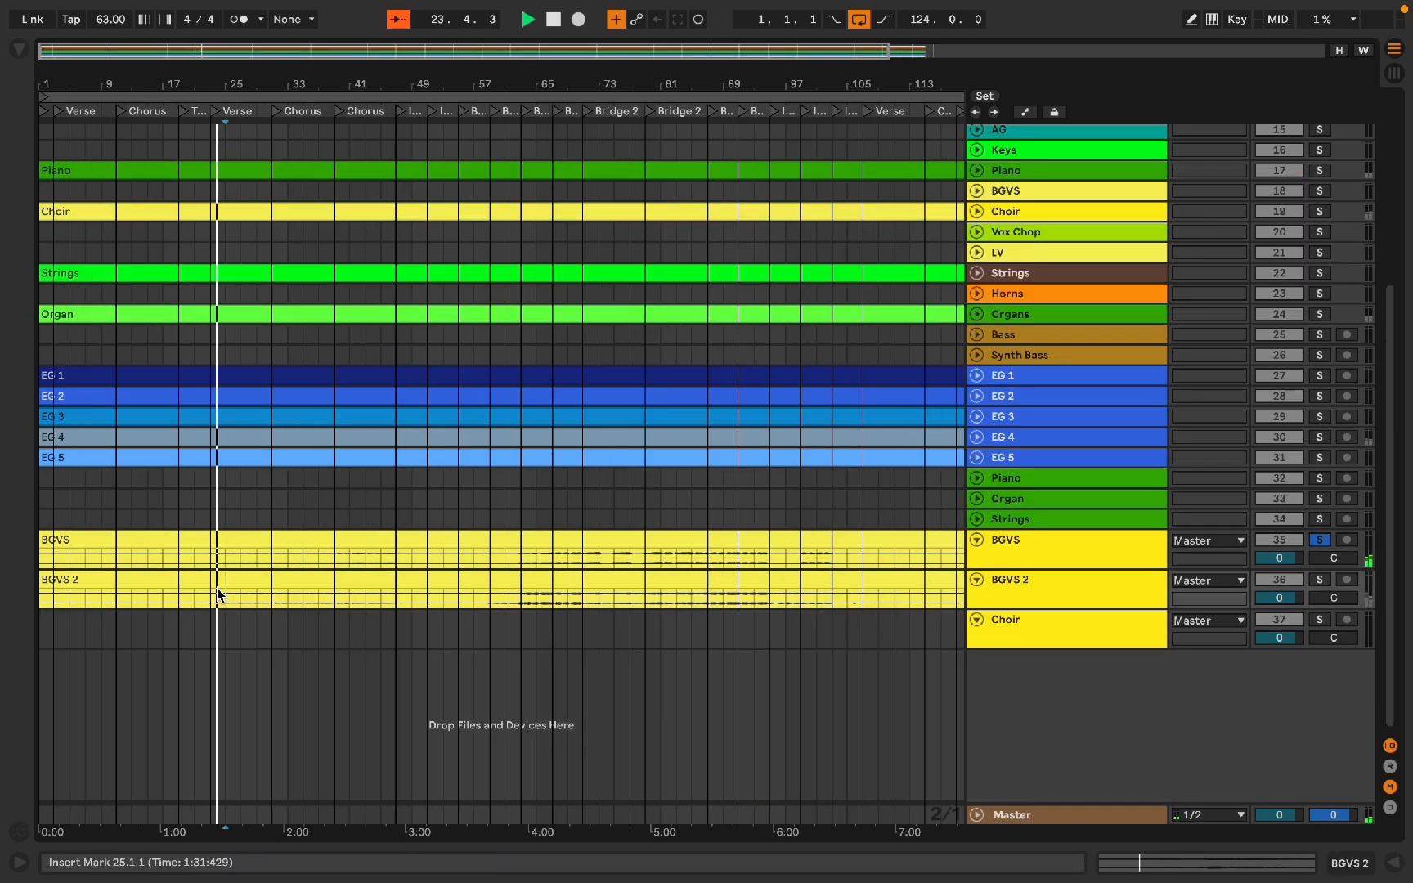
# Step: Audition the BGVS and BGVS 2 tracks by soloing each in turn and playing around the chorus
pyautogui.press('s')
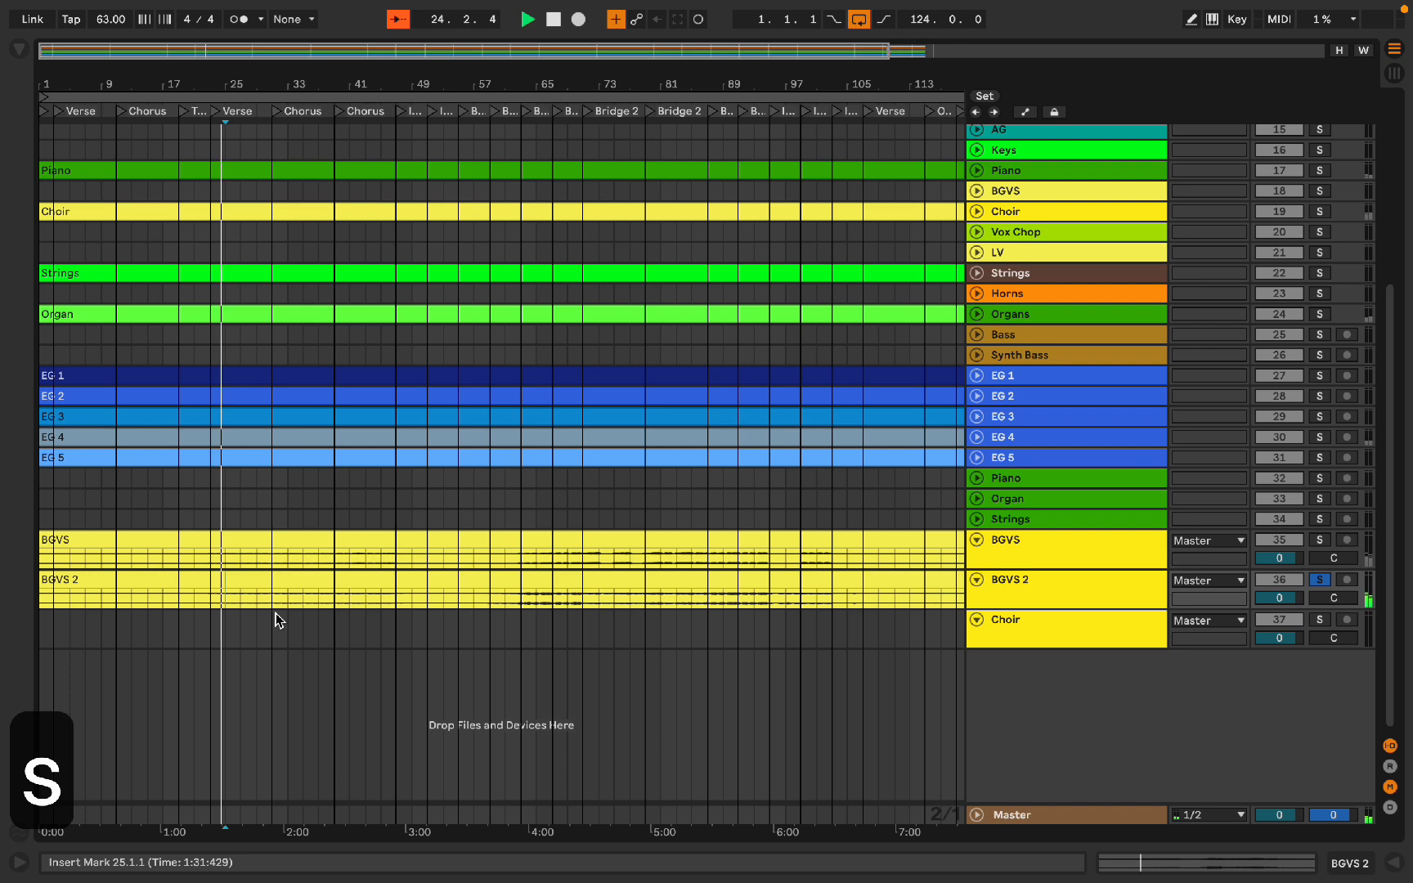
pyautogui.scroll(2, 277, 617)
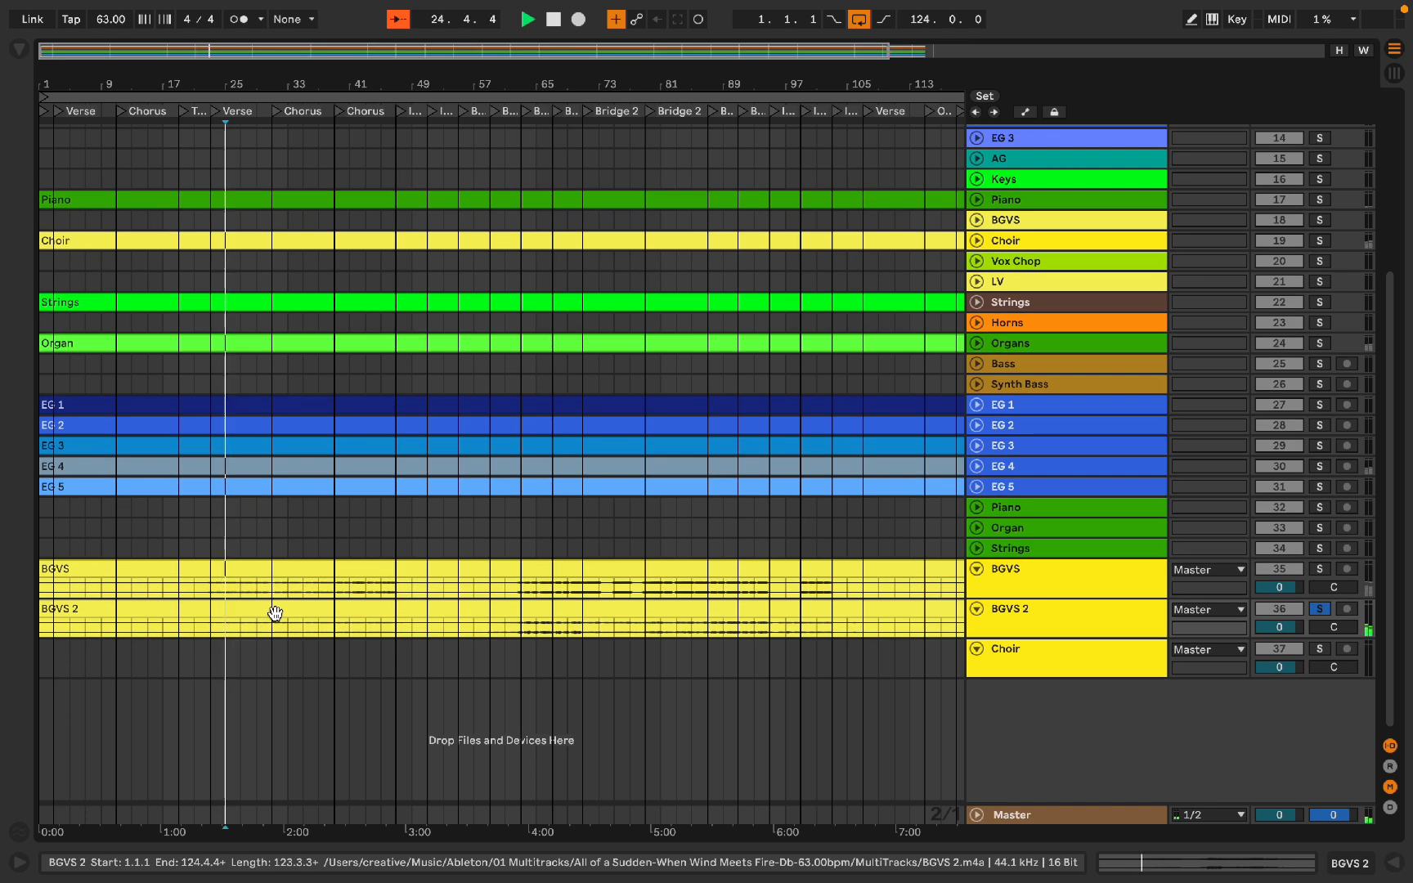
pyautogui.click(251, 627)
pyautogui.scroll(3, 248, 628)
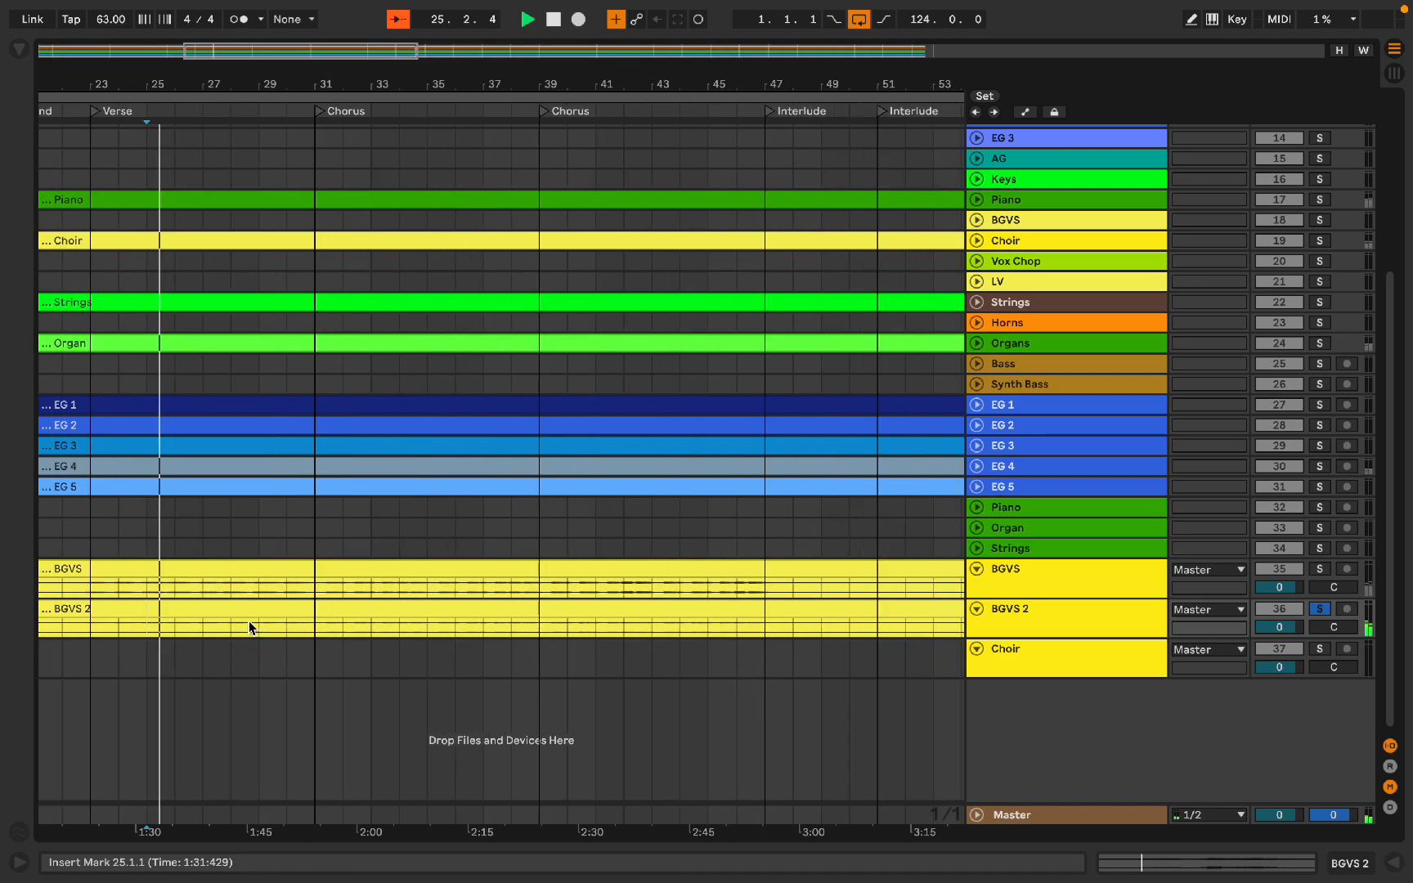
pyautogui.click(268, 628)
pyautogui.press('space')
pyautogui.press('space')
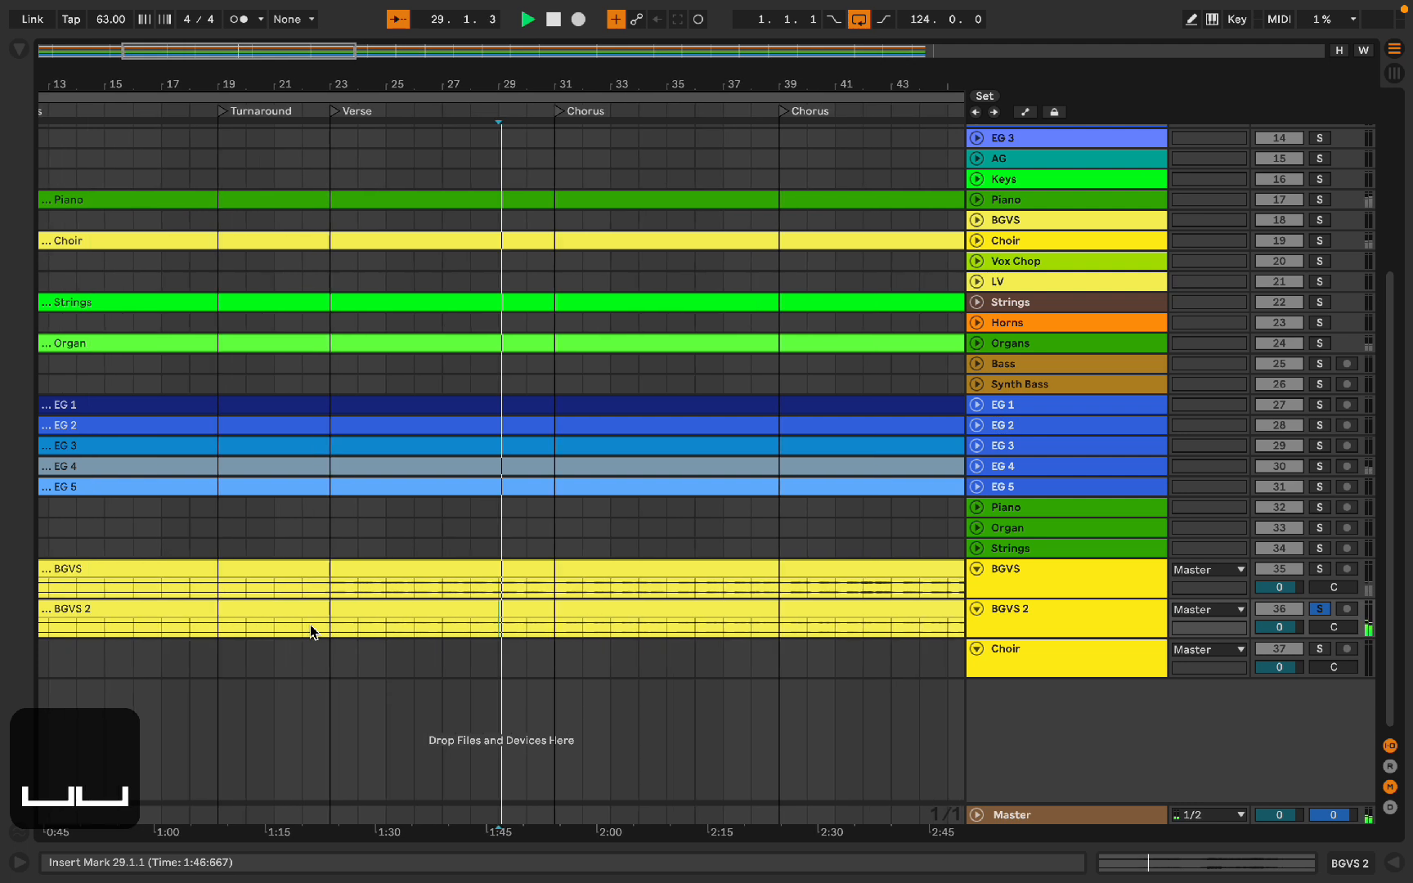
pyautogui.click(555, 587)
pyautogui.press('s')
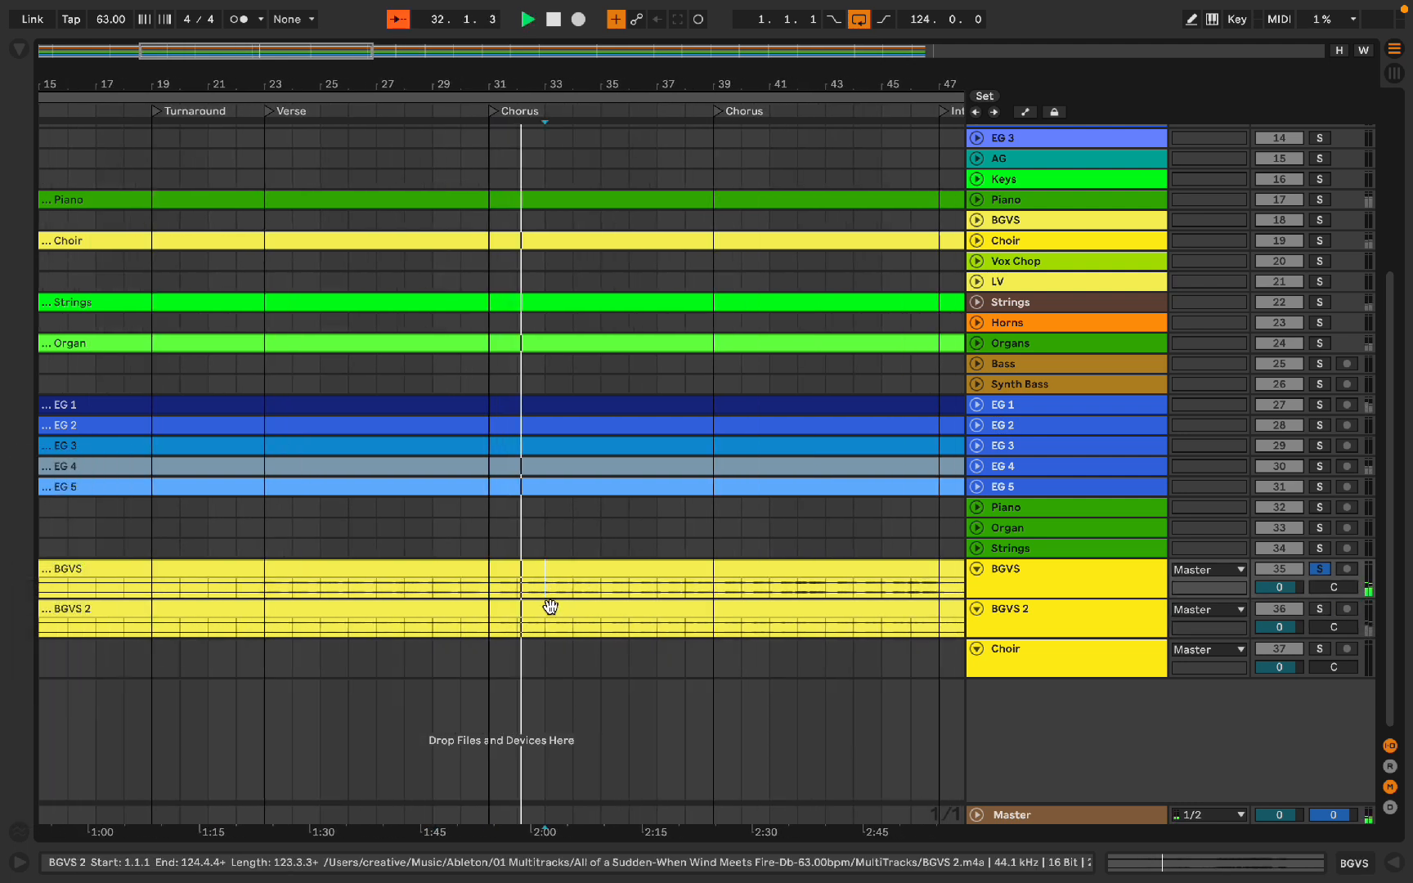
pyautogui.press('s')
pyautogui.click(541, 630)
pyautogui.press('space')
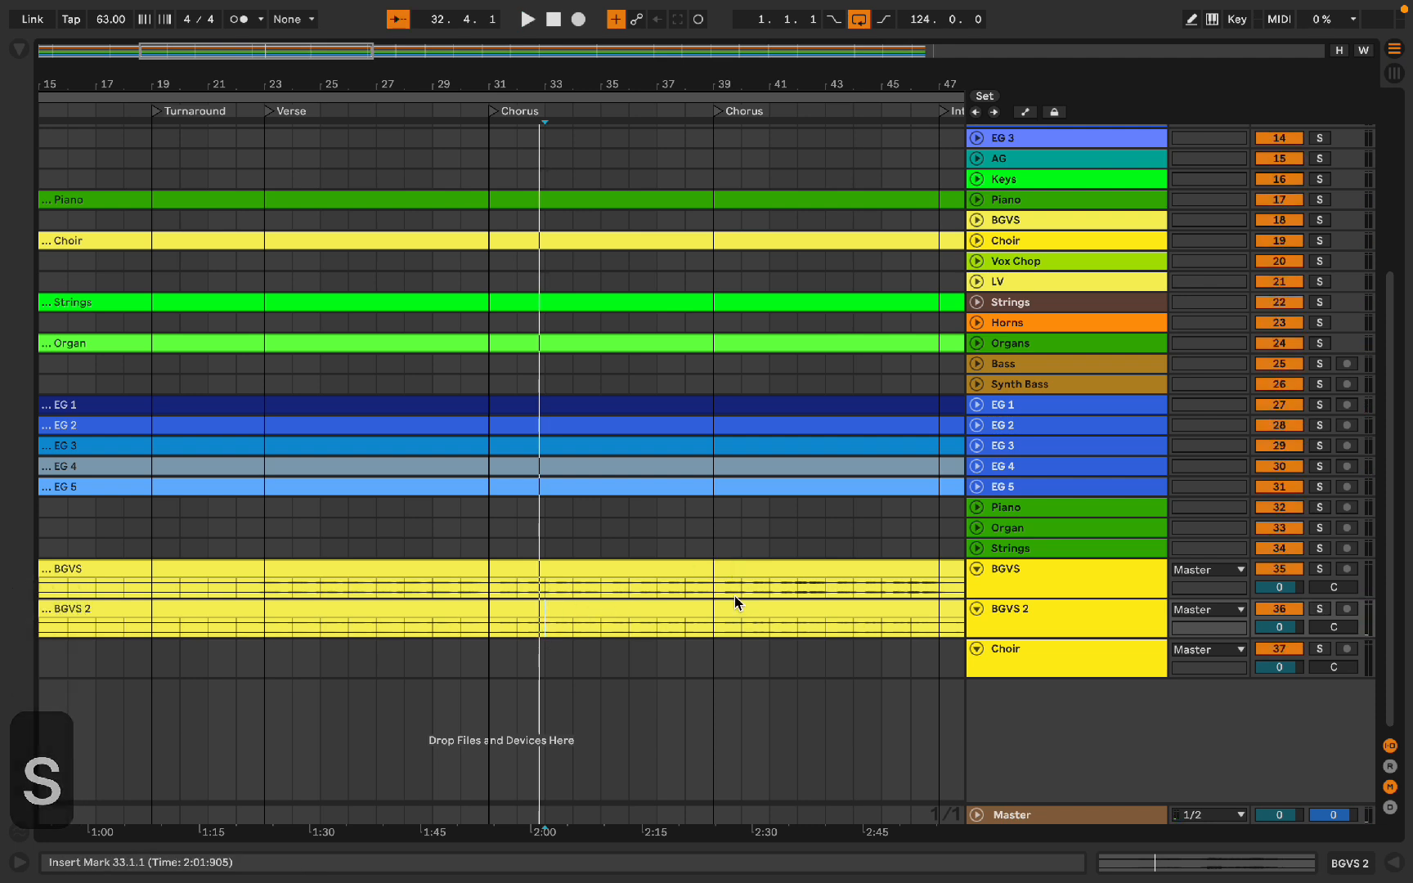
# Step: Group the BGVS and BGVS 2 tracks and name the group BGVS
pyautogui.scroll(-5, 787, 553)
pyautogui.scroll(1, 787, 553)
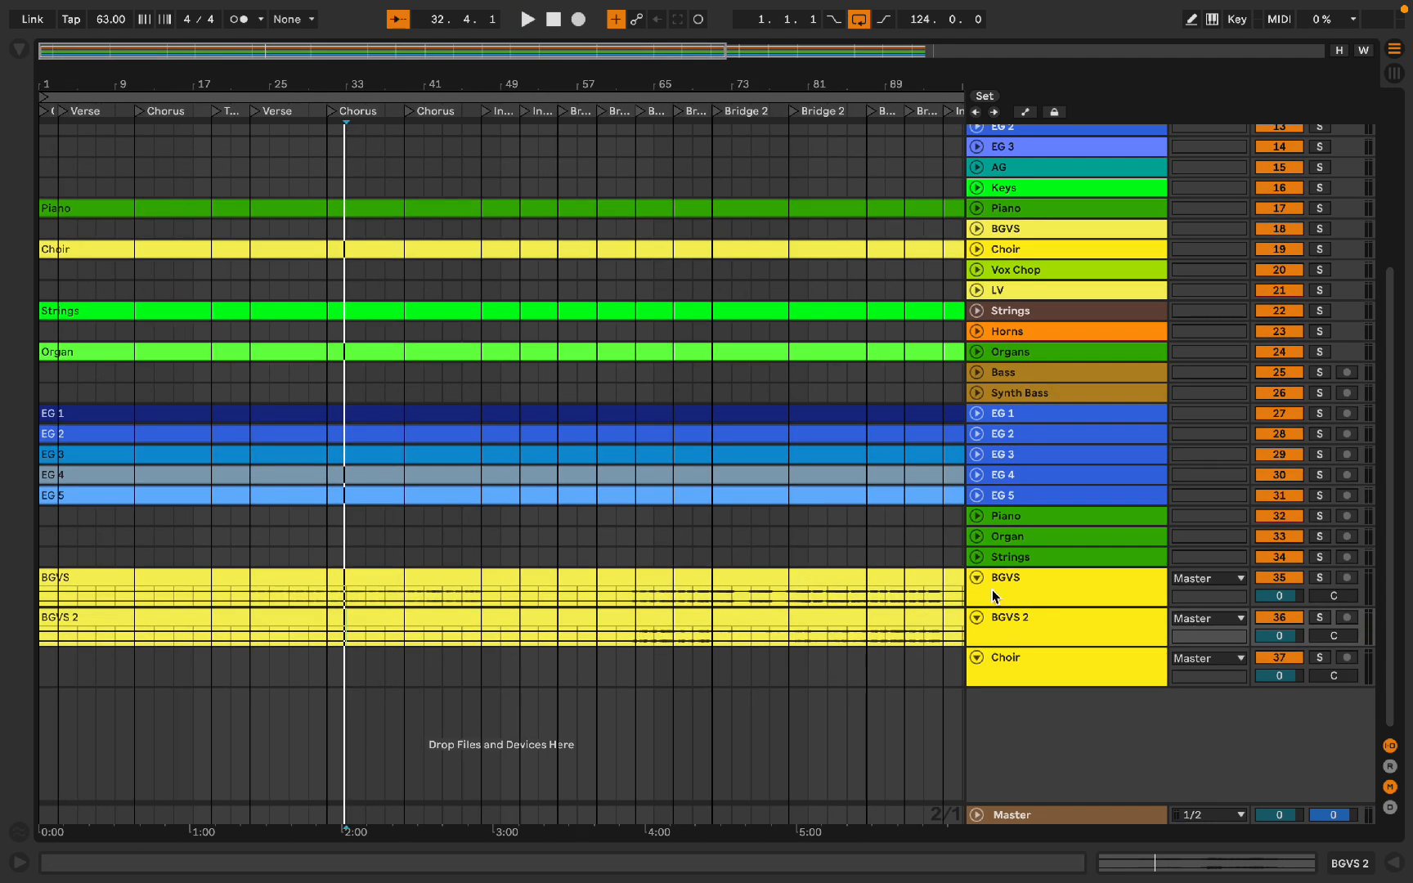
pyautogui.click(1019, 585)
pyautogui.keyDown('shift'); pyautogui.click(1043, 625); pyautogui.keyUp('shift')
pyautogui.press('super+g')
pyautogui.press('super+r')
pyautogui.write('BGVS')
# Step: Delete the leftover Choir, Piano, Organ and Strings tracks at the bottom of the set
pyautogui.click(1004, 695)
pyautogui.press('BackSpace')
pyautogui.click(1023, 515)
pyautogui.press('BackSpace')
pyautogui.press('BackSpace')
pyautogui.press('BackSpace')
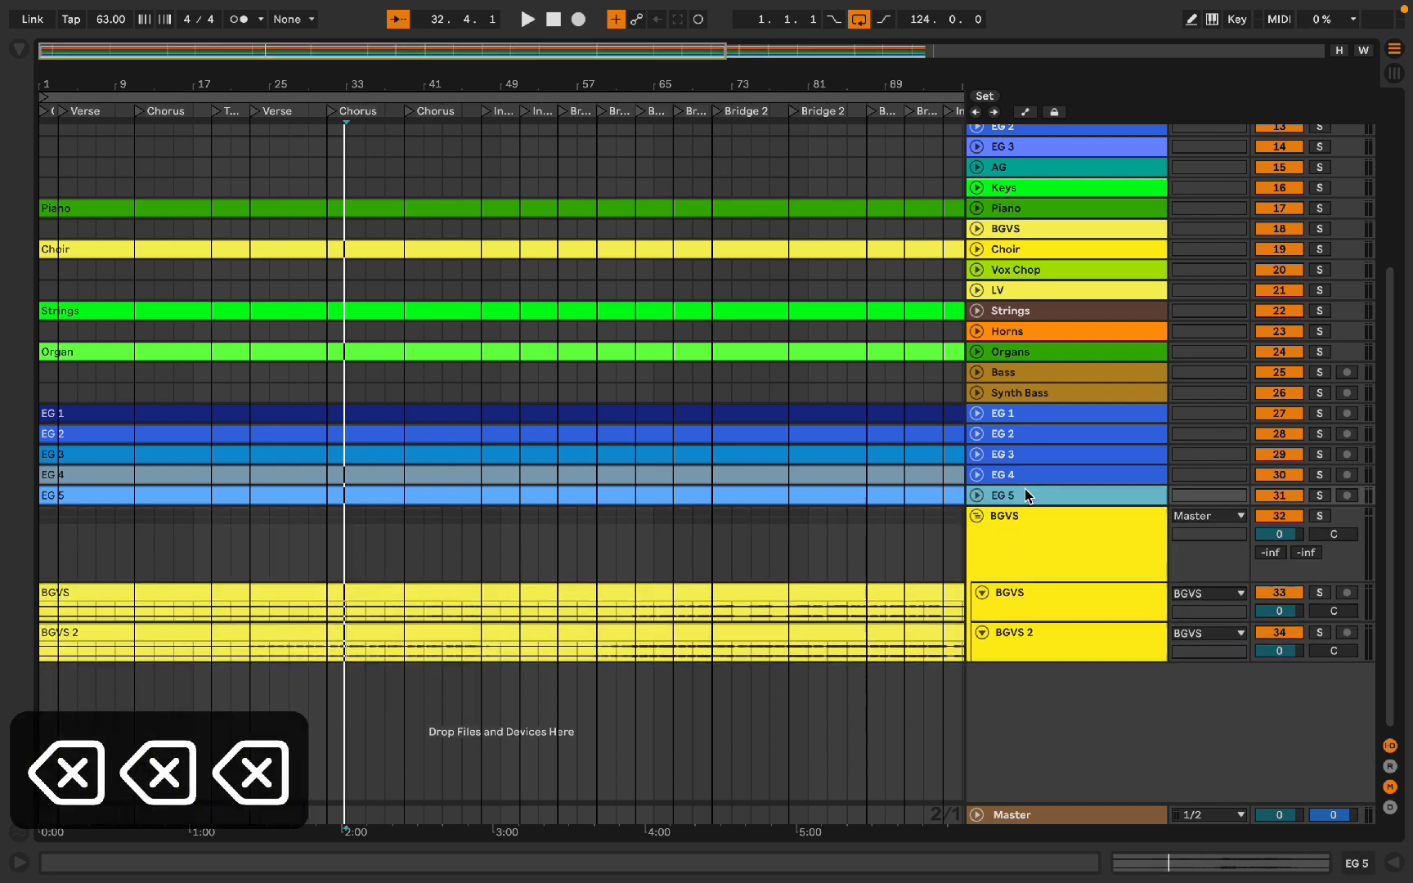
# Step: Delete the leftover Bass and Synth Bass tracks below the template tracks
pyautogui.click(1015, 367)
pyautogui.press('BackSpace')
pyautogui.press('BackSpace')
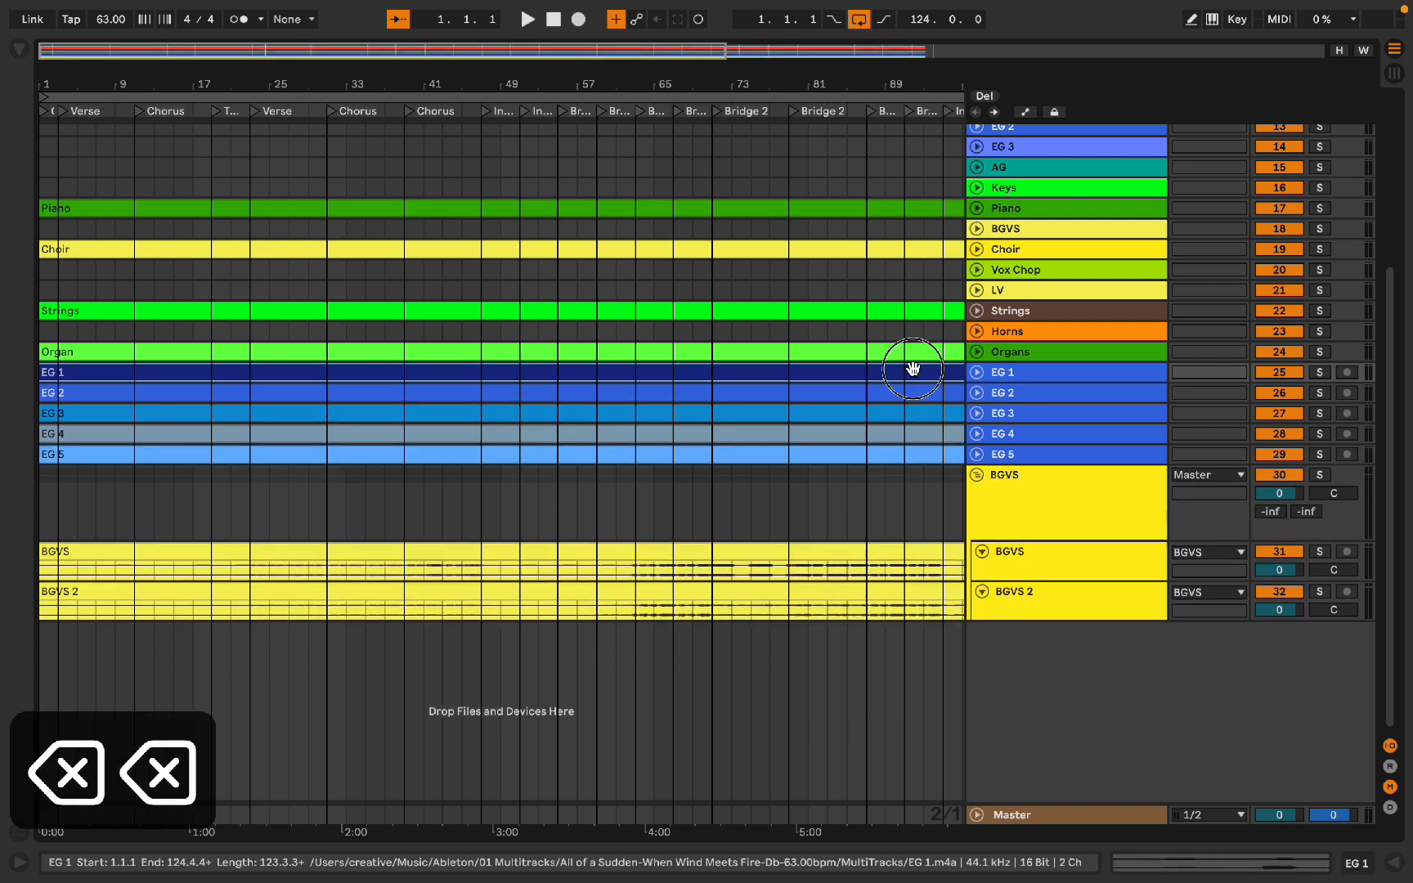
# Step: Expand the electric guitar tracks and play the EG 4 track soloed
pyautogui.keyDown('shift'); pyautogui.click(892, 448); pyautogui.keyUp('shift')
pyautogui.press('u')
pyautogui.scroll(1, 52, 458)
pyautogui.click(58, 452)
pyautogui.press('s')
pyautogui.press('space')
# Step: Group the EG 4 and EG 5 tracks and name the group EG 3
pyautogui.keyDown('shift'); pyautogui.click(1050, 489); pyautogui.keyUp('shift')
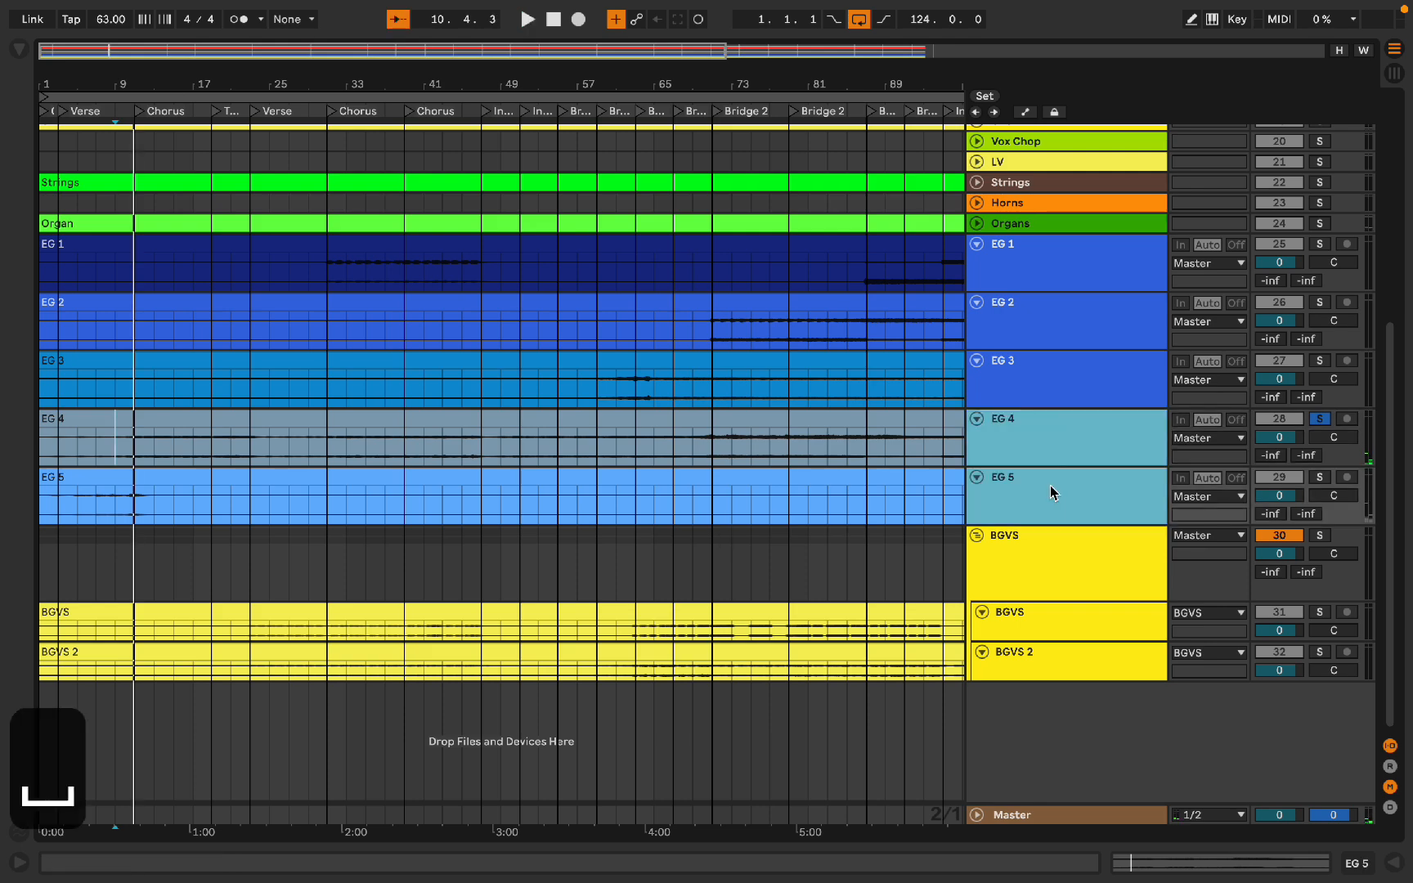
pyautogui.press('super+g')
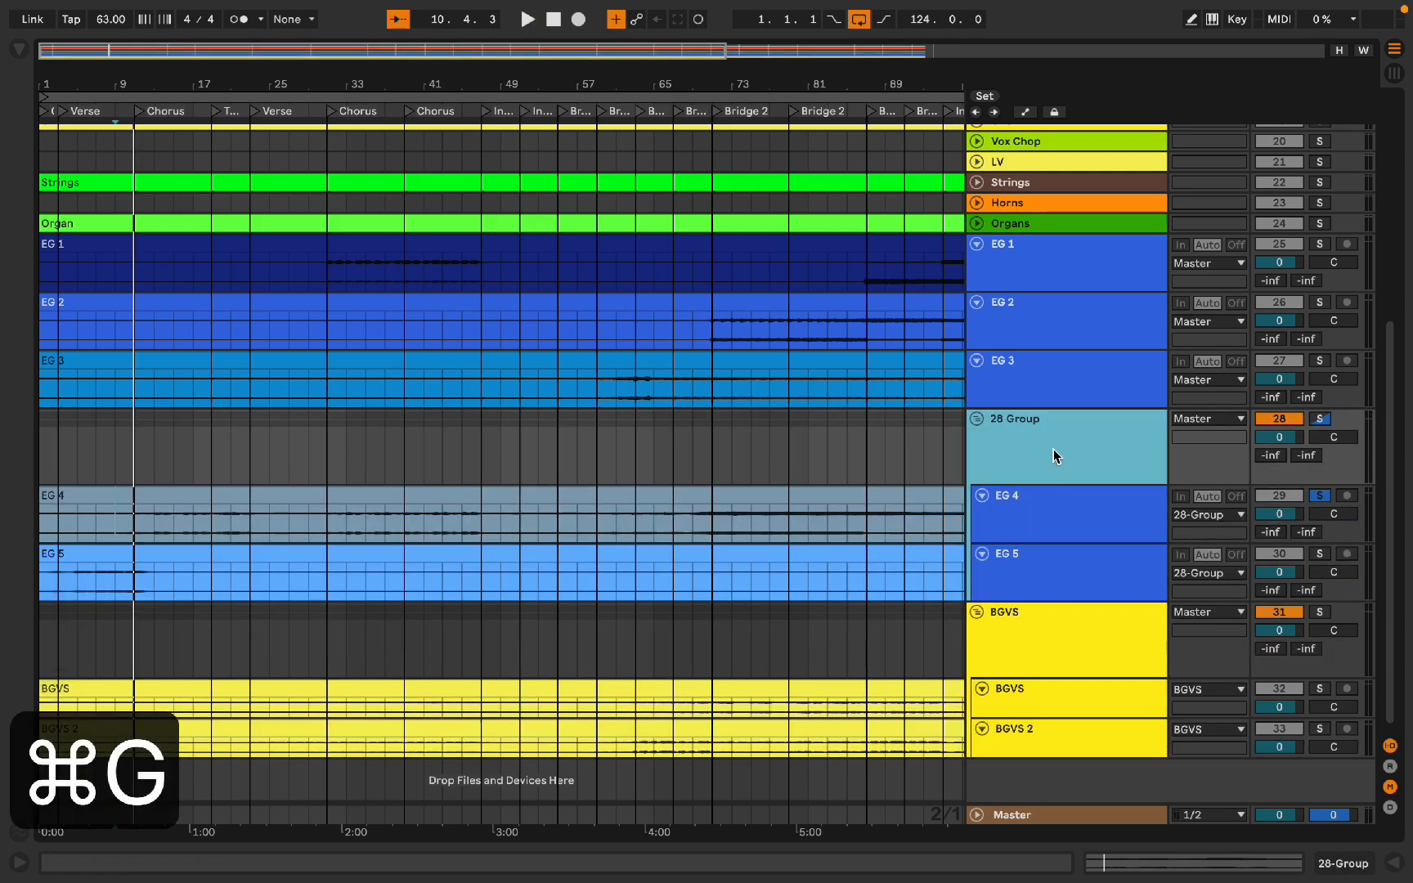
pyautogui.press('super+r')
pyautogui.write('EG 3')
pyautogui.press('Return')
# Step: Solo the EG 3 track and audition it with a short playback
pyautogui.click(721, 508)
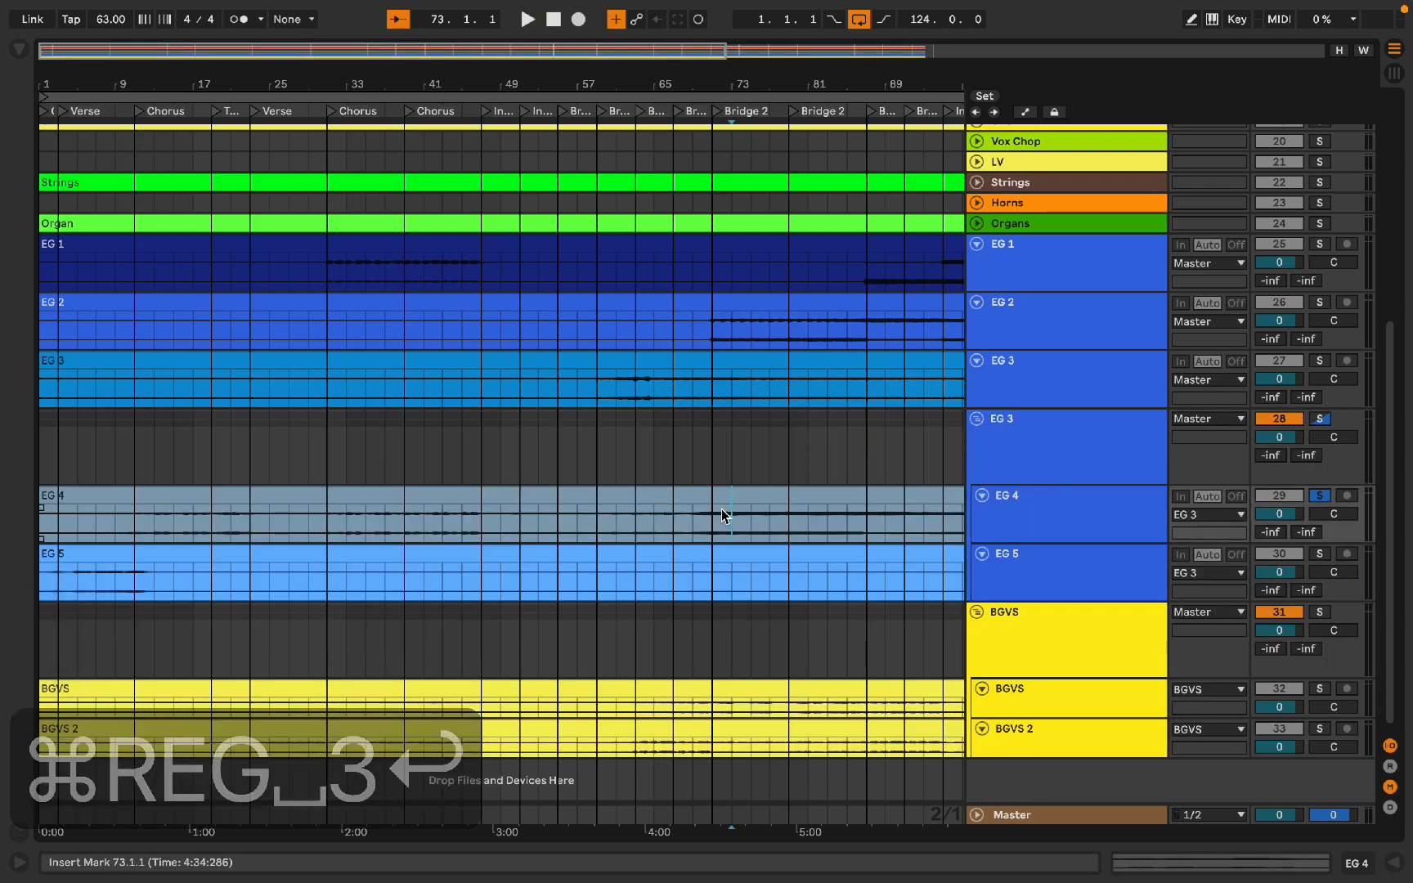
pyautogui.press('s')
pyautogui.press('space')
pyautogui.press('space')
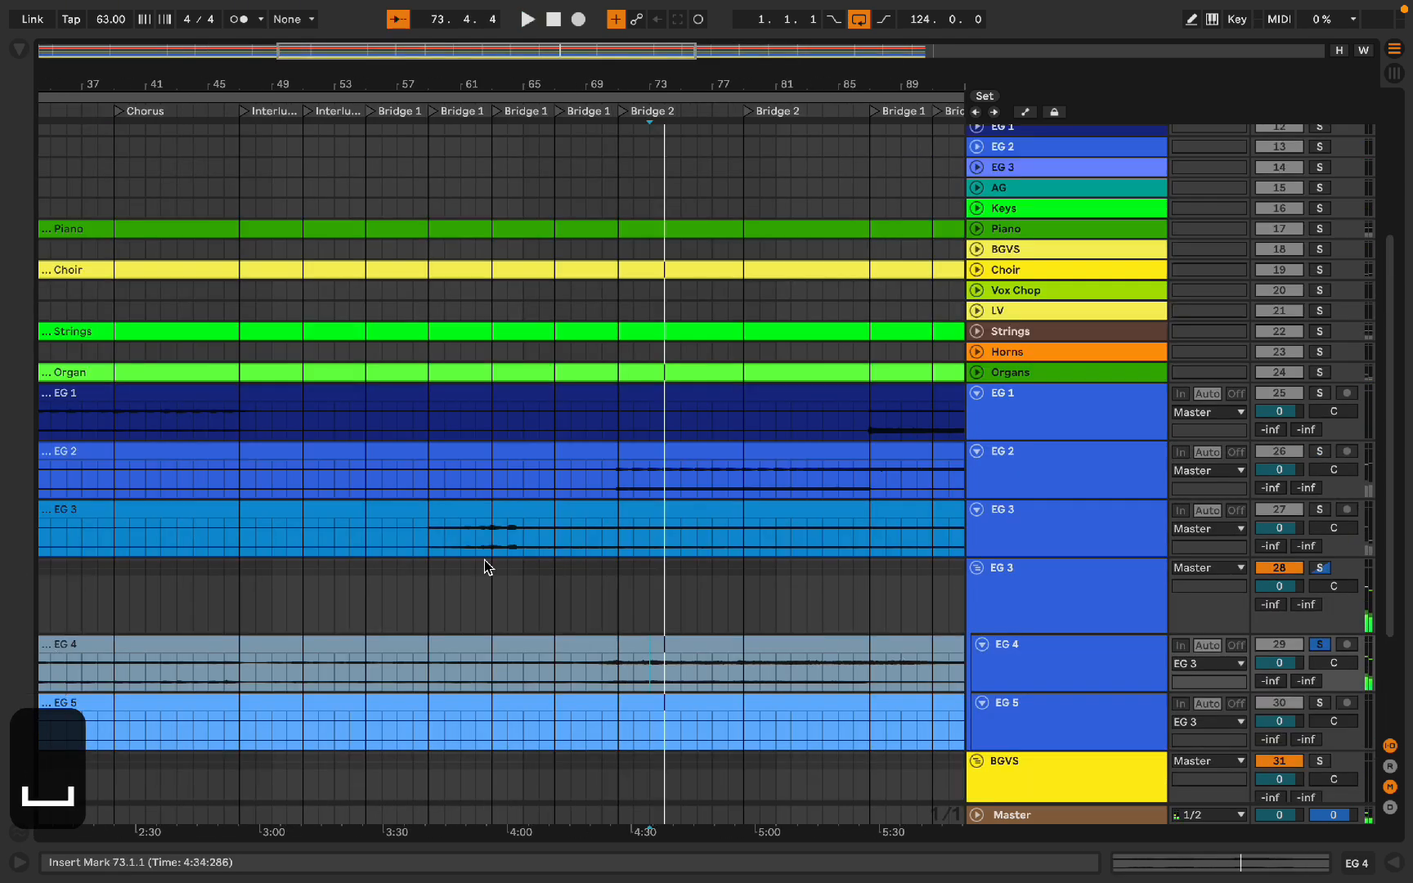
# Step: Rearrange the electric guitar clips and move the EG 3 track into the EG 3 group
pyautogui.scroll(-5, 485, 564)
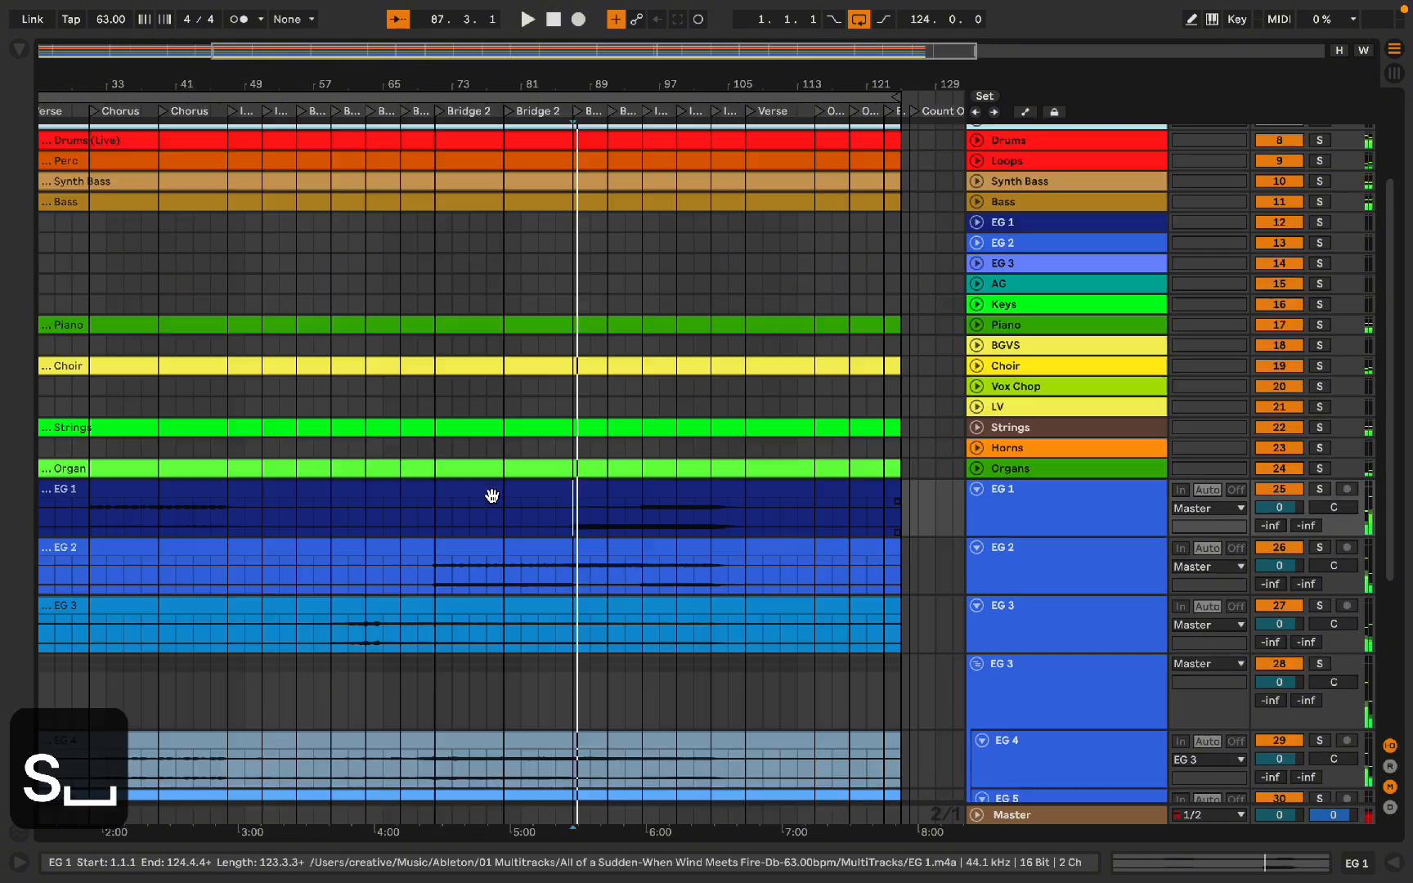
pyautogui.moveTo(492, 495); pyautogui.dragTo(495, 227)
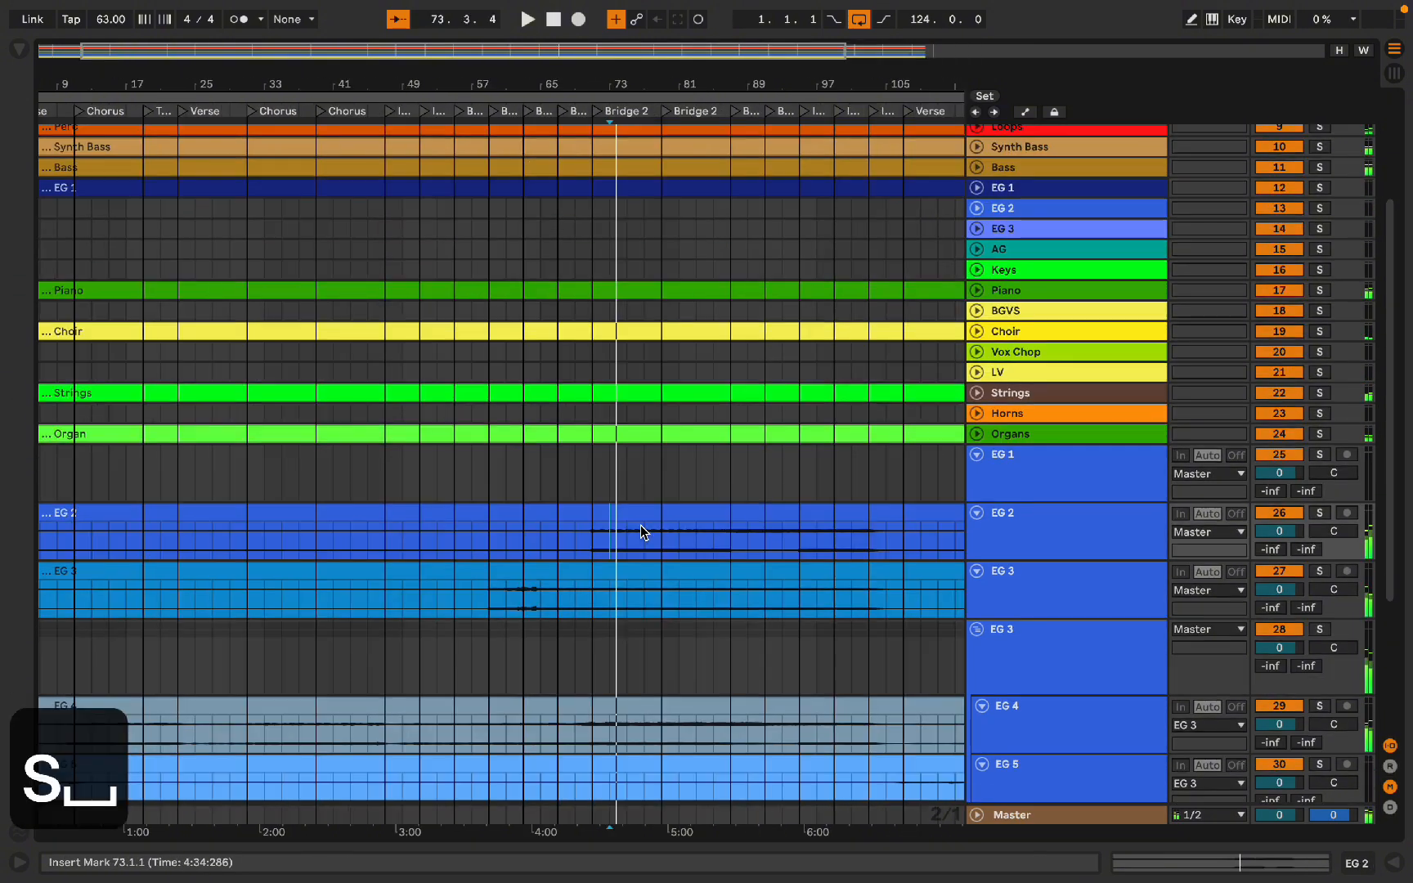
pyautogui.moveTo(641, 515); pyautogui.dragTo(648, 214)
pyautogui.moveTo(1042, 452); pyautogui.dragTo(1040, 589)
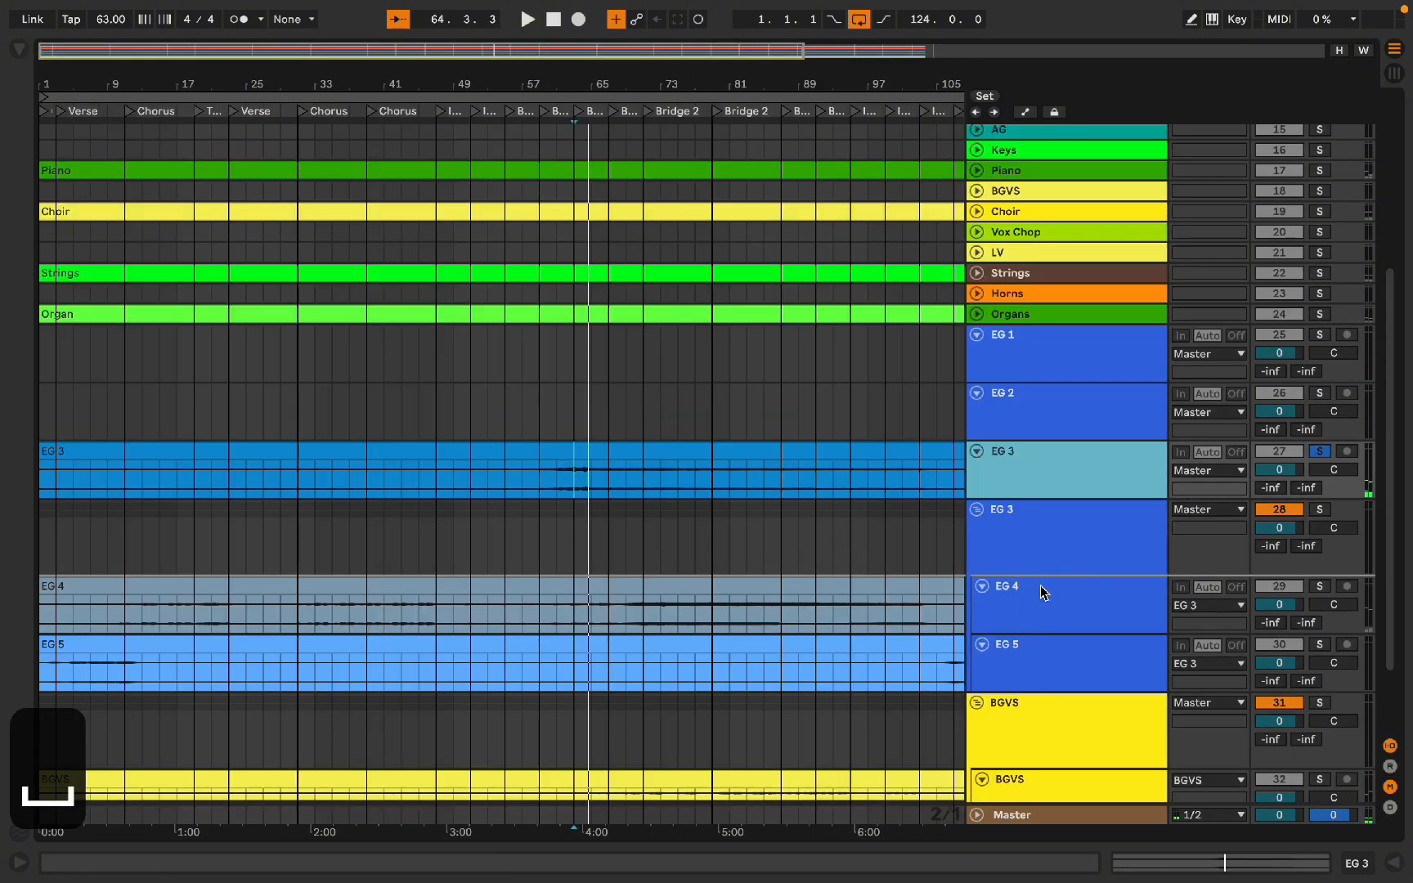
# Step: Delete the leftover EG 4, EG 2 and EG 1 tracks
pyautogui.click(1041, 597)
pyautogui.press('BackSpace')
pyautogui.click(1039, 403)
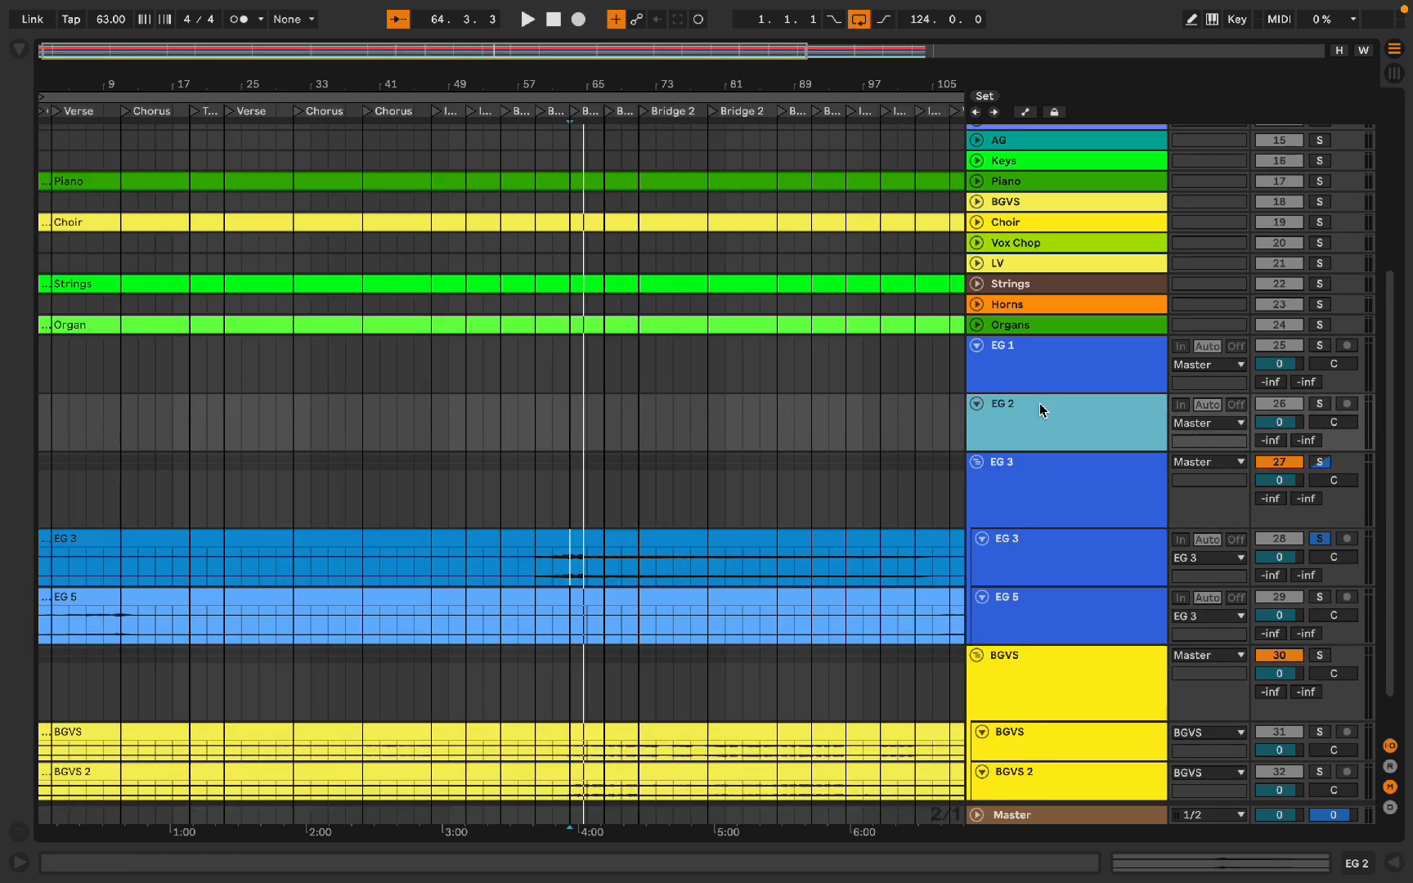
pyautogui.press('BackSpace')
pyautogui.click(1043, 365)
pyautogui.press('BackSpace')
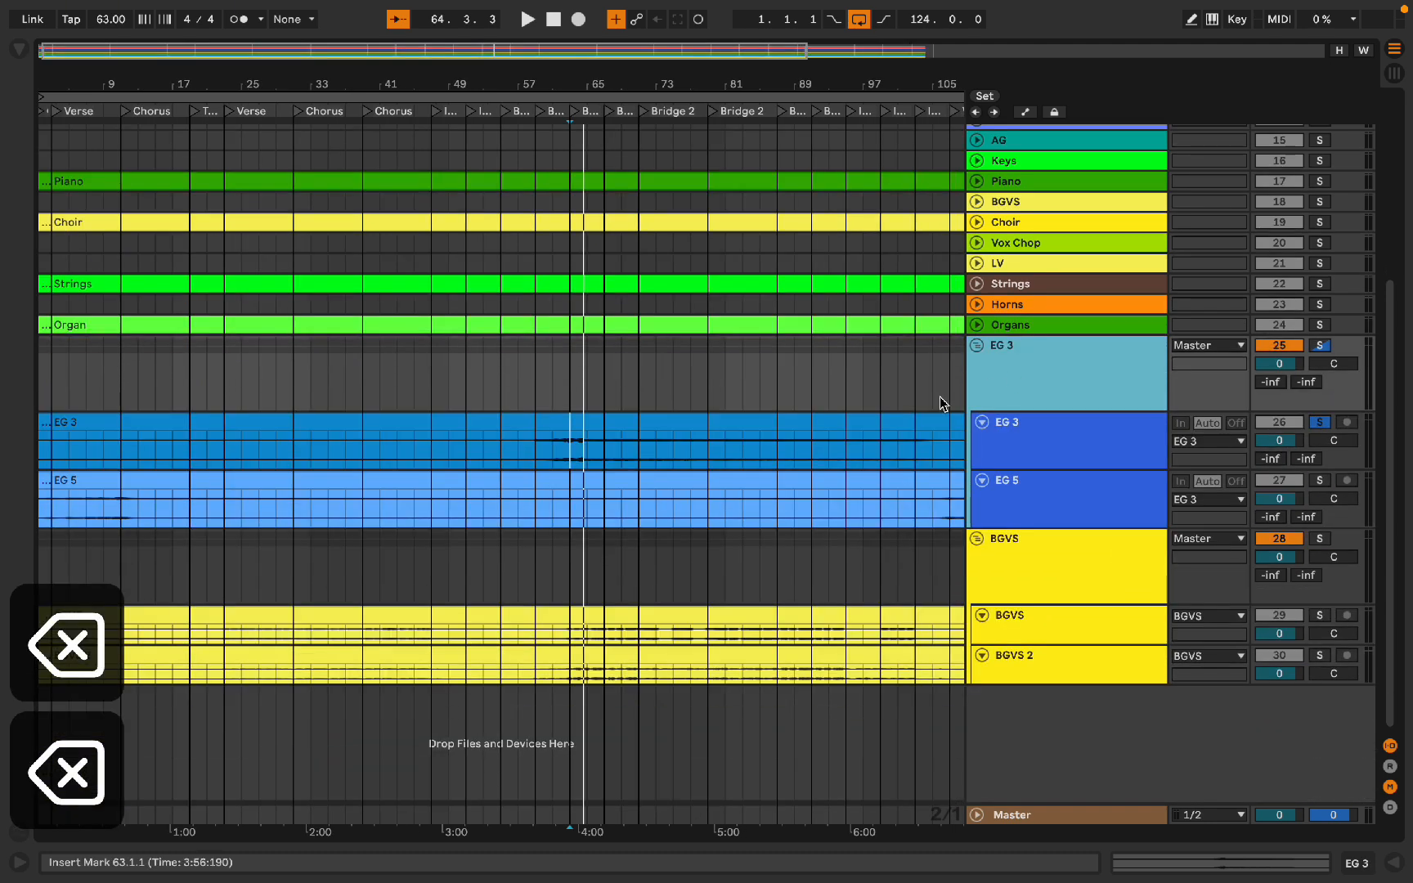
pyautogui.press('s')
pyautogui.press('s')
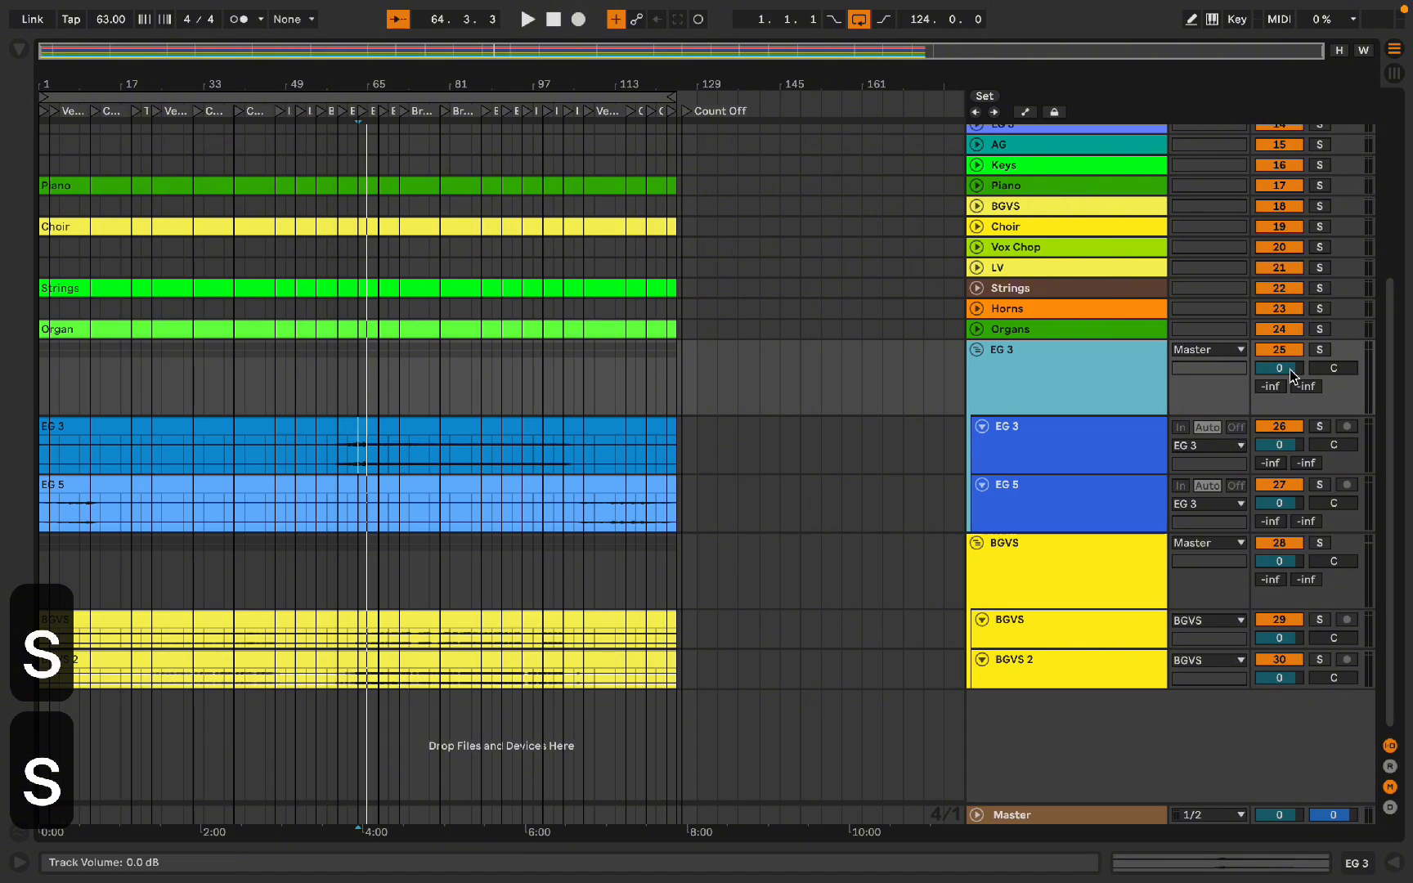
pyautogui.doubleClick(1324, 348)
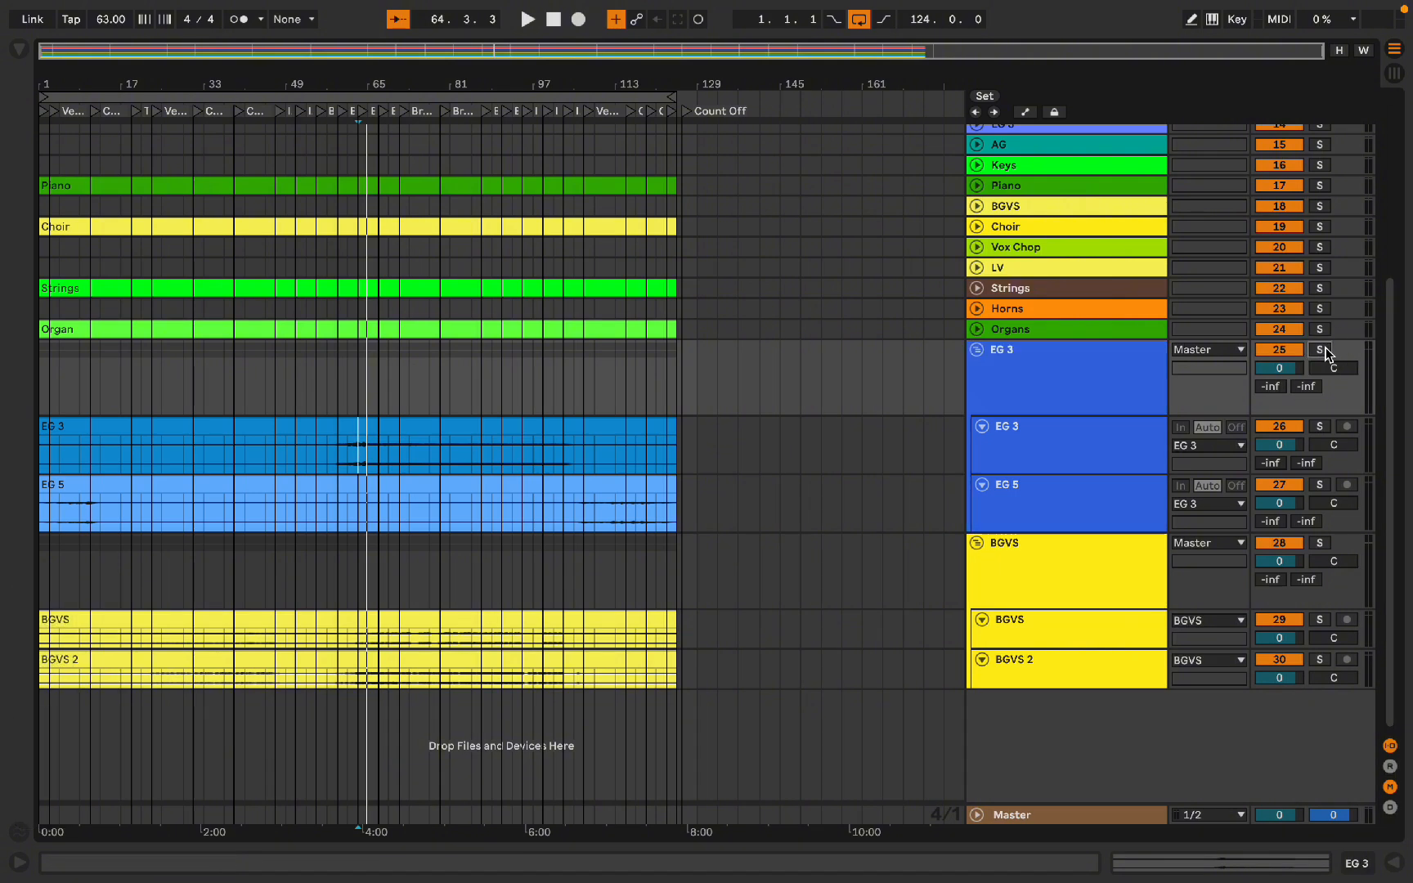
pyautogui.scroll(1, 757, 400)
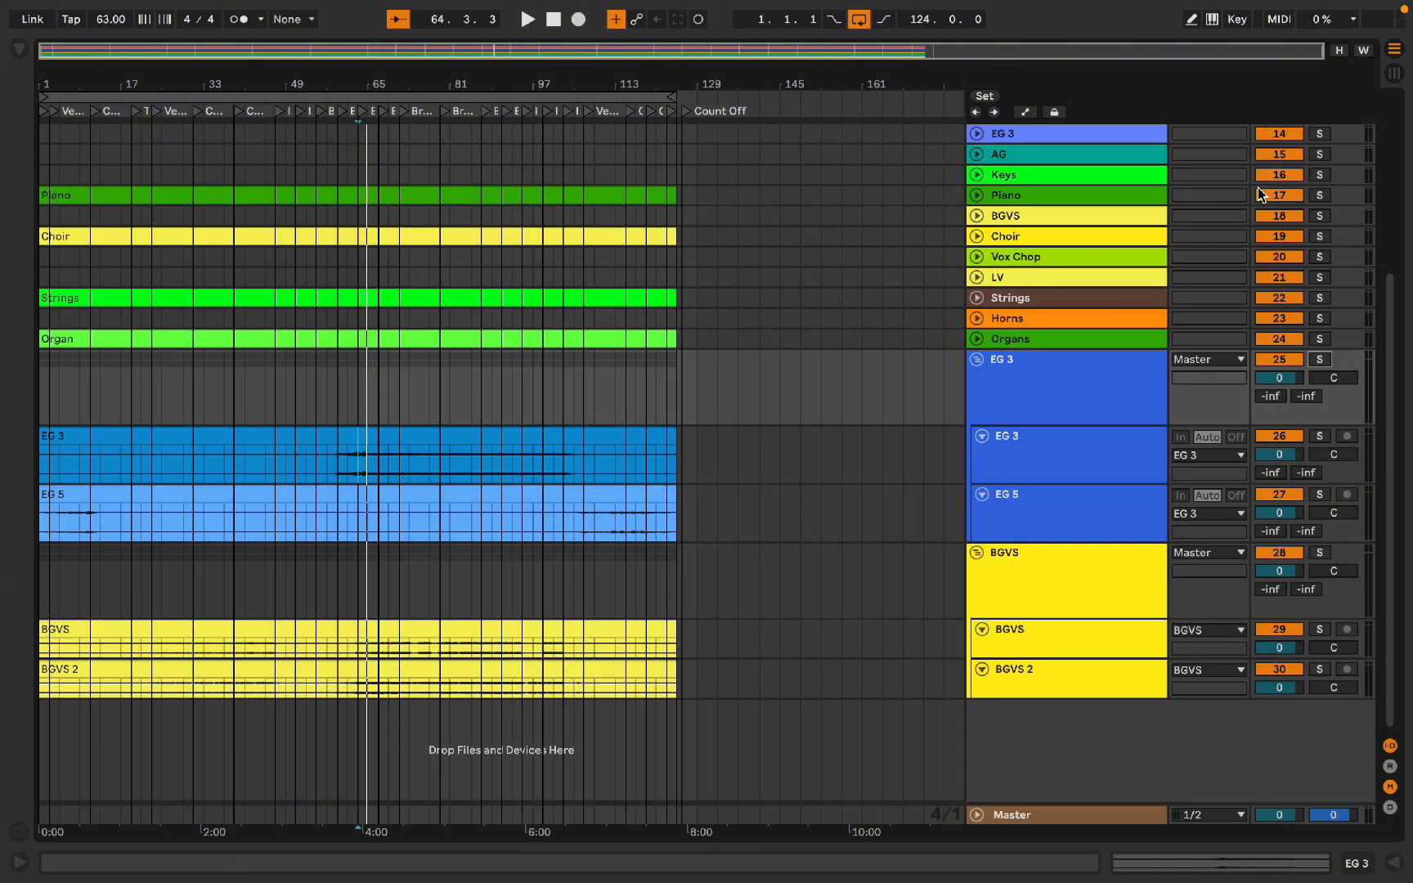
pyautogui.click(996, 417)
pyautogui.scroll(1, 996, 433)
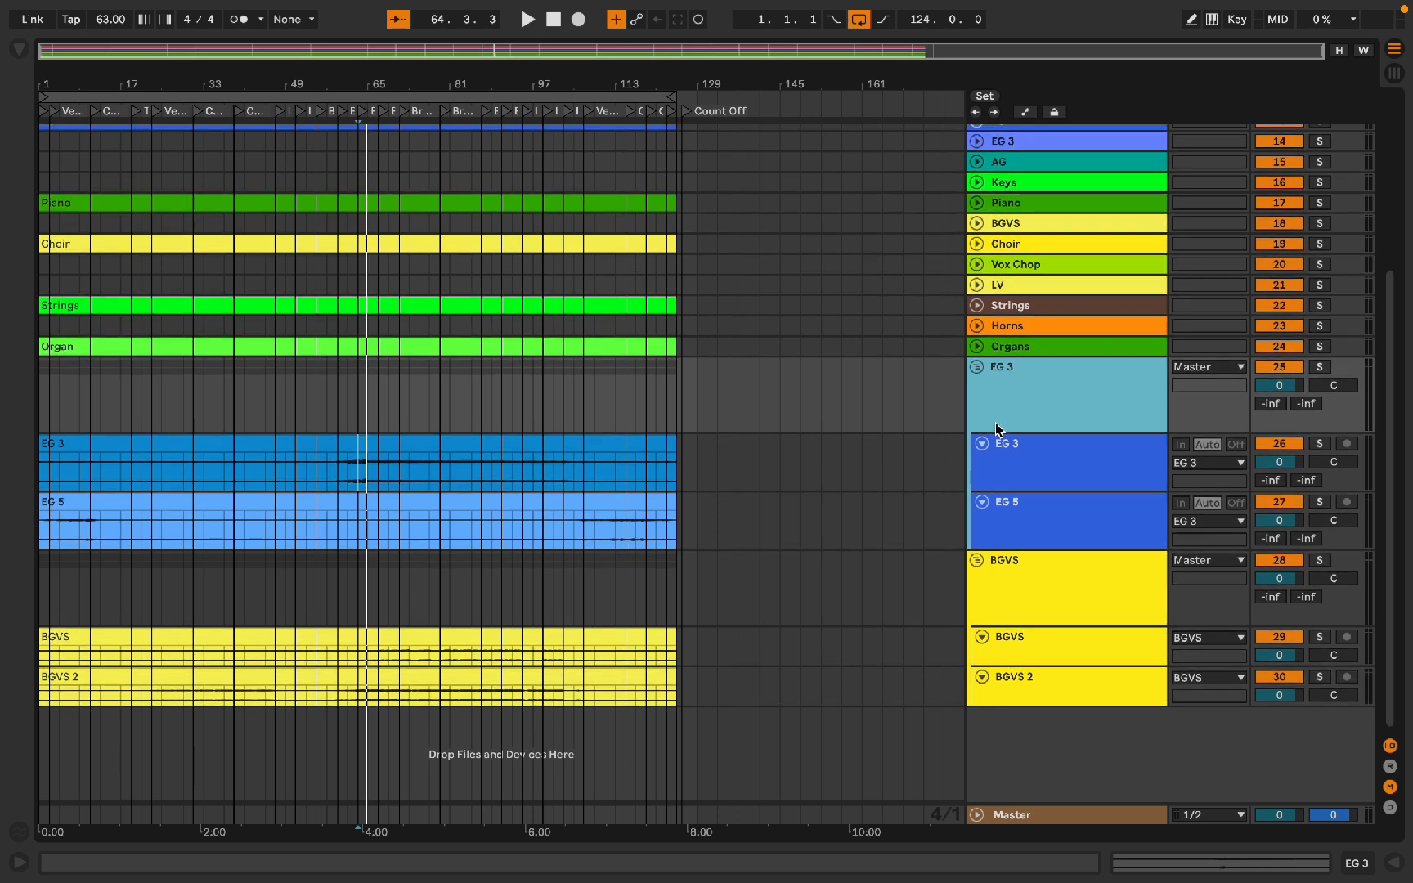
# Step: Select the whole song on the EG 3 and BGVS groups and export audio with Selected Tracks Only
pyautogui.click(567, 96)
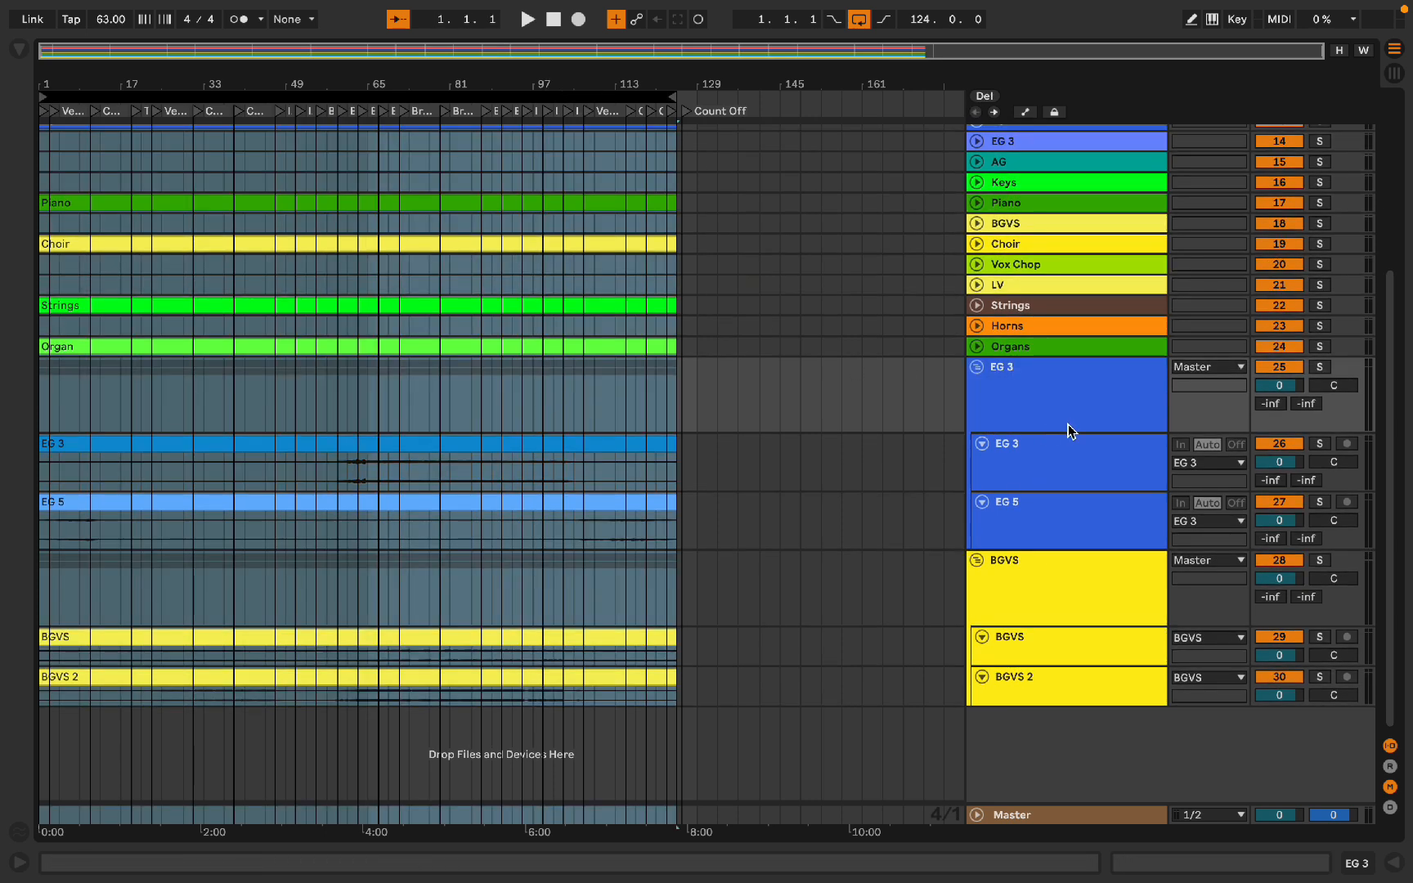
pyautogui.click(1040, 376)
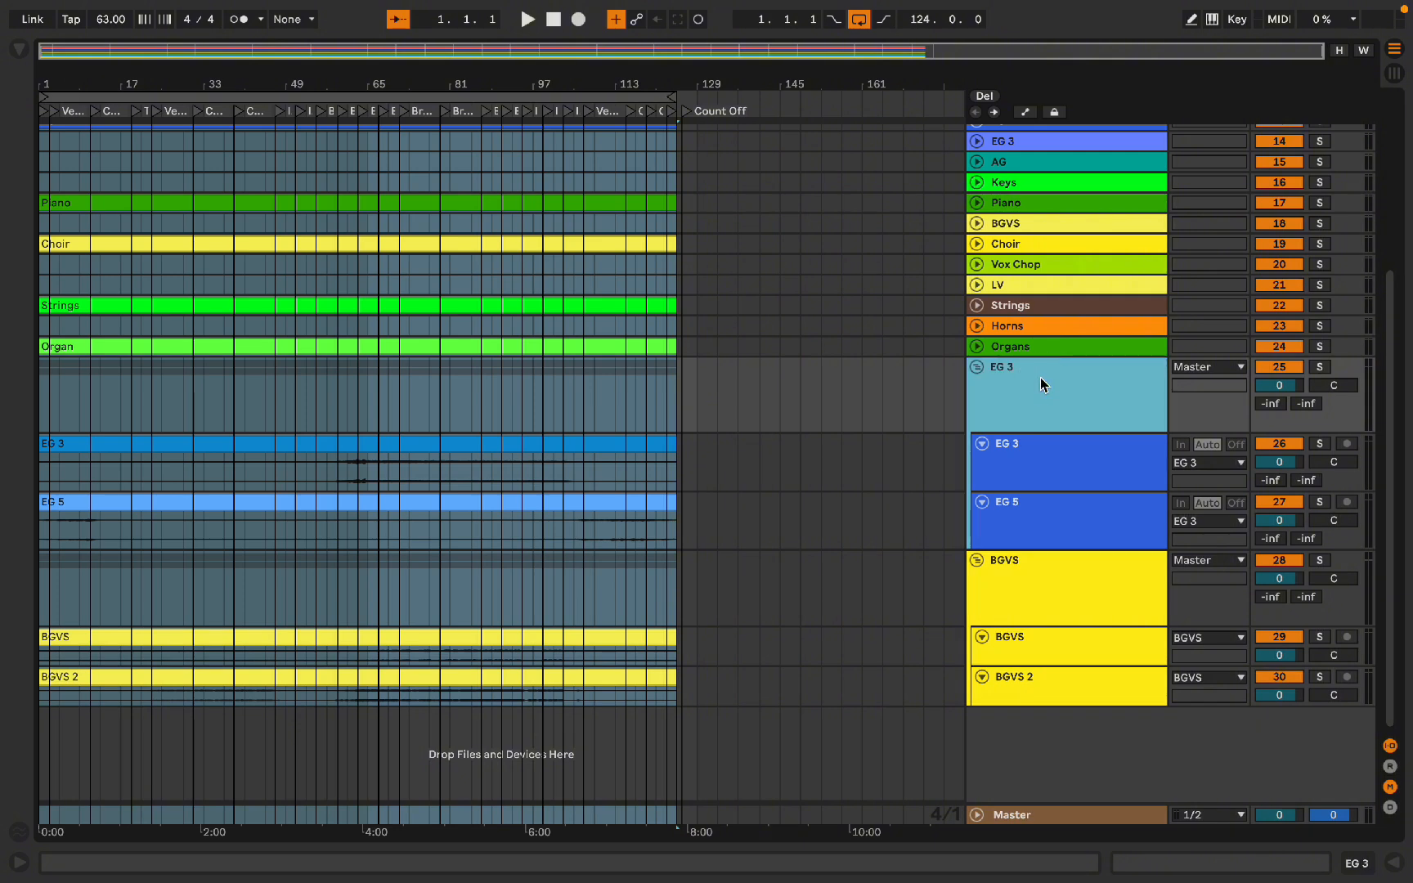
pyautogui.click(1032, 593)
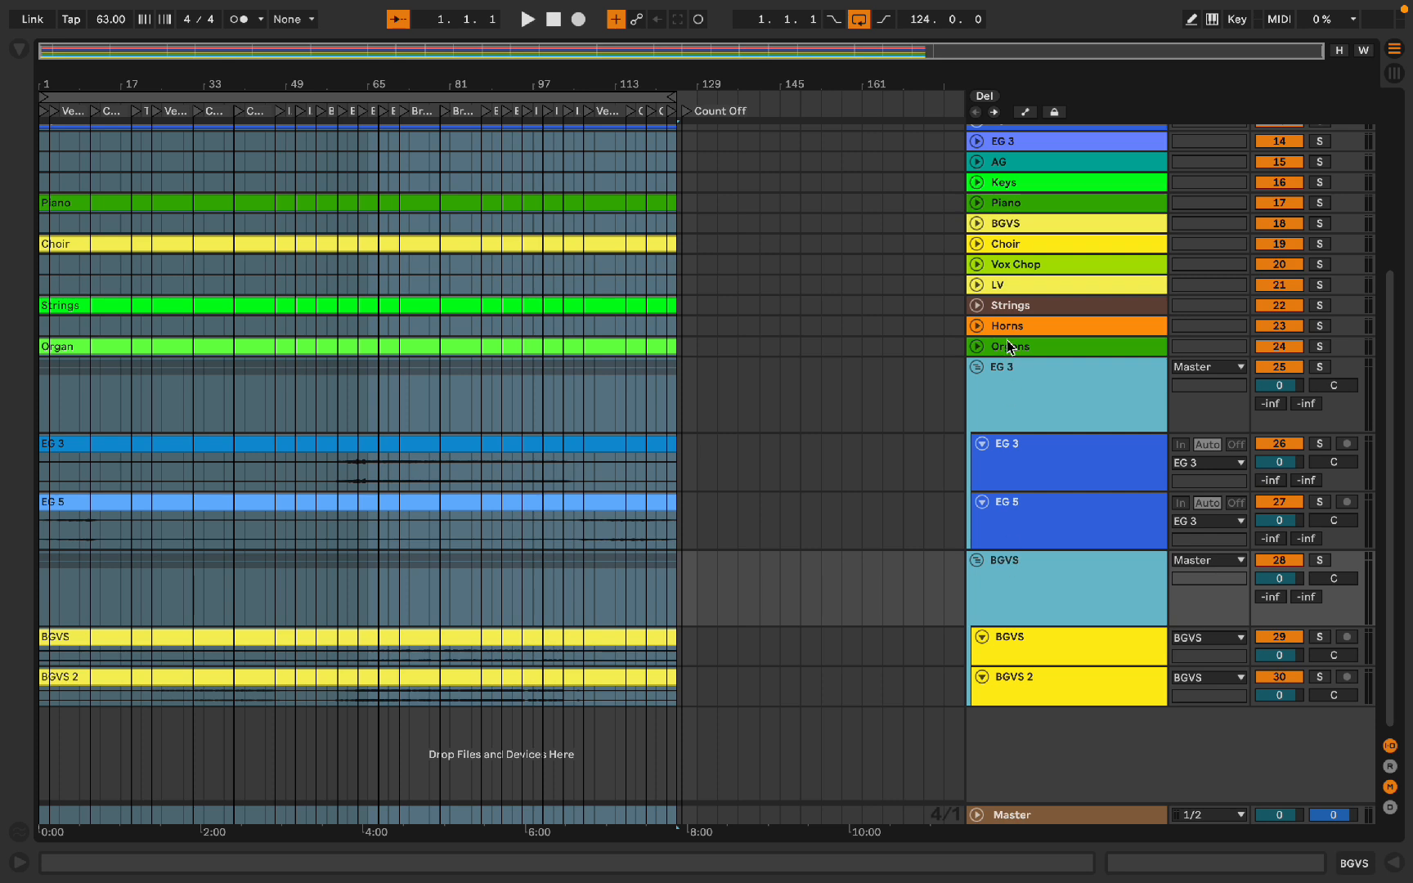
pyautogui.press('shift+super+r')
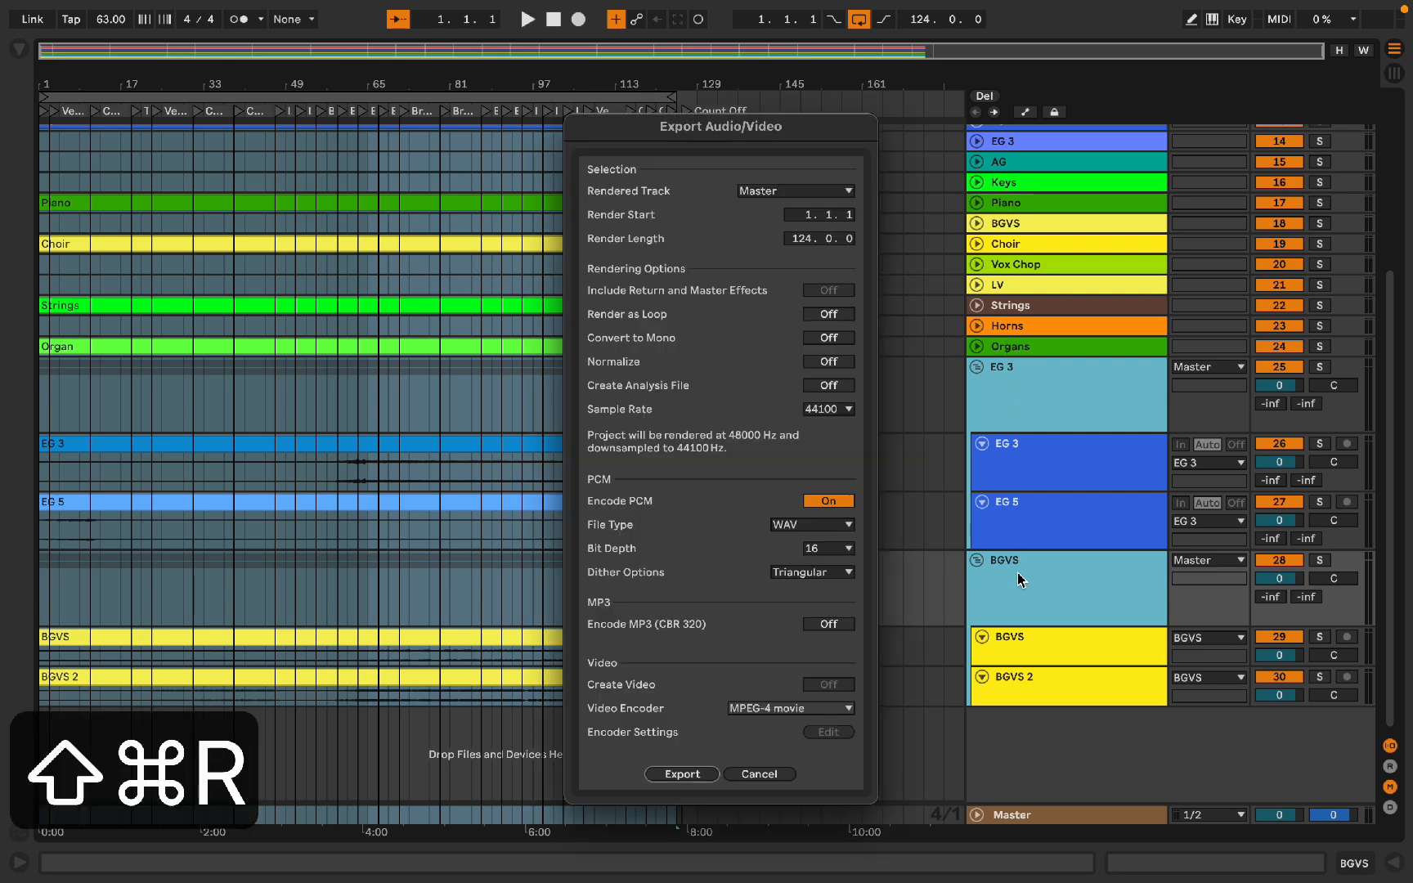
pyautogui.click(746, 198)
pyautogui.click(785, 217)
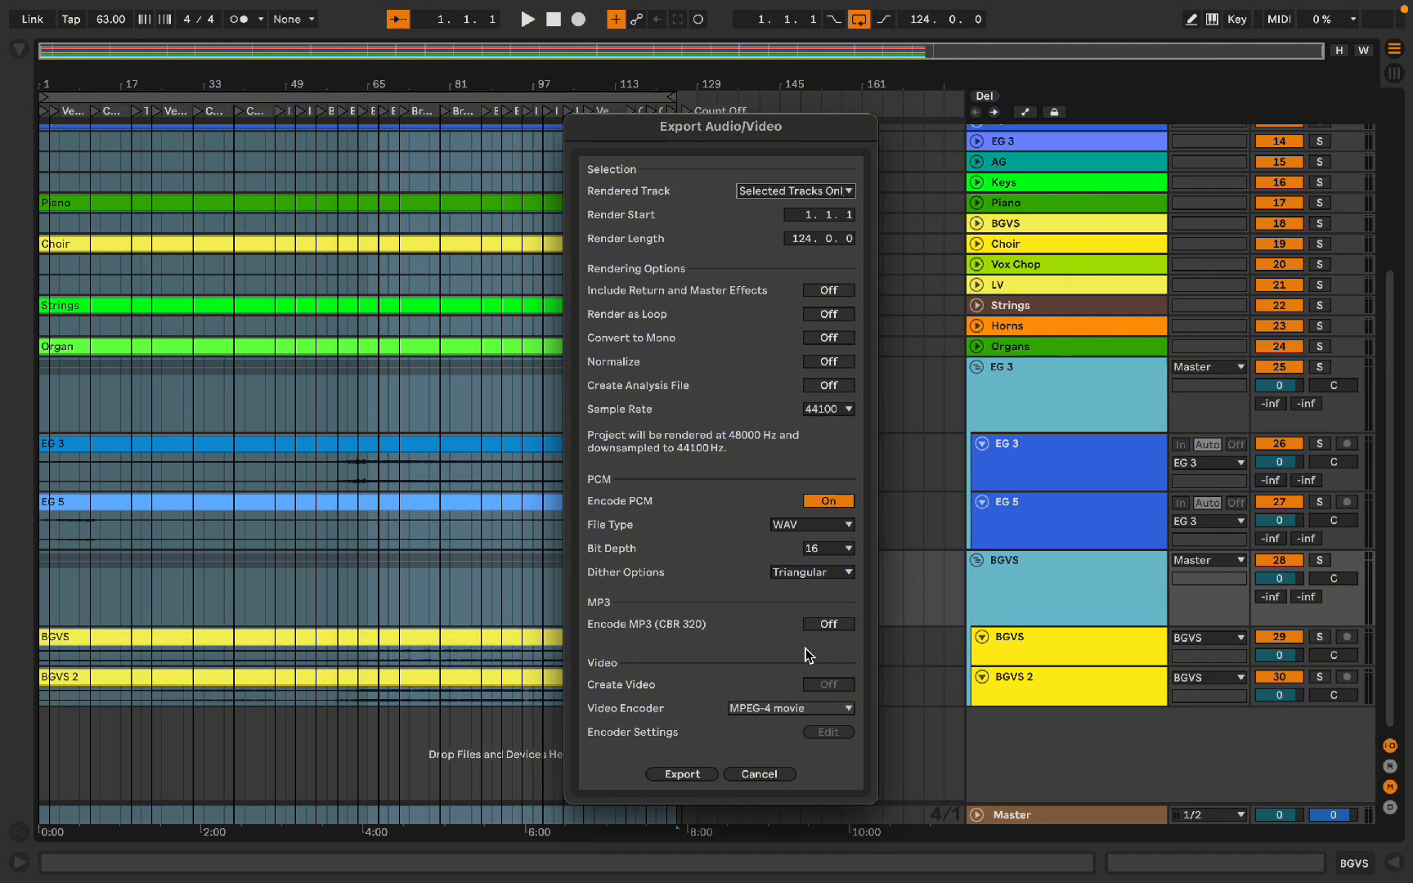
pyautogui.click(699, 773)
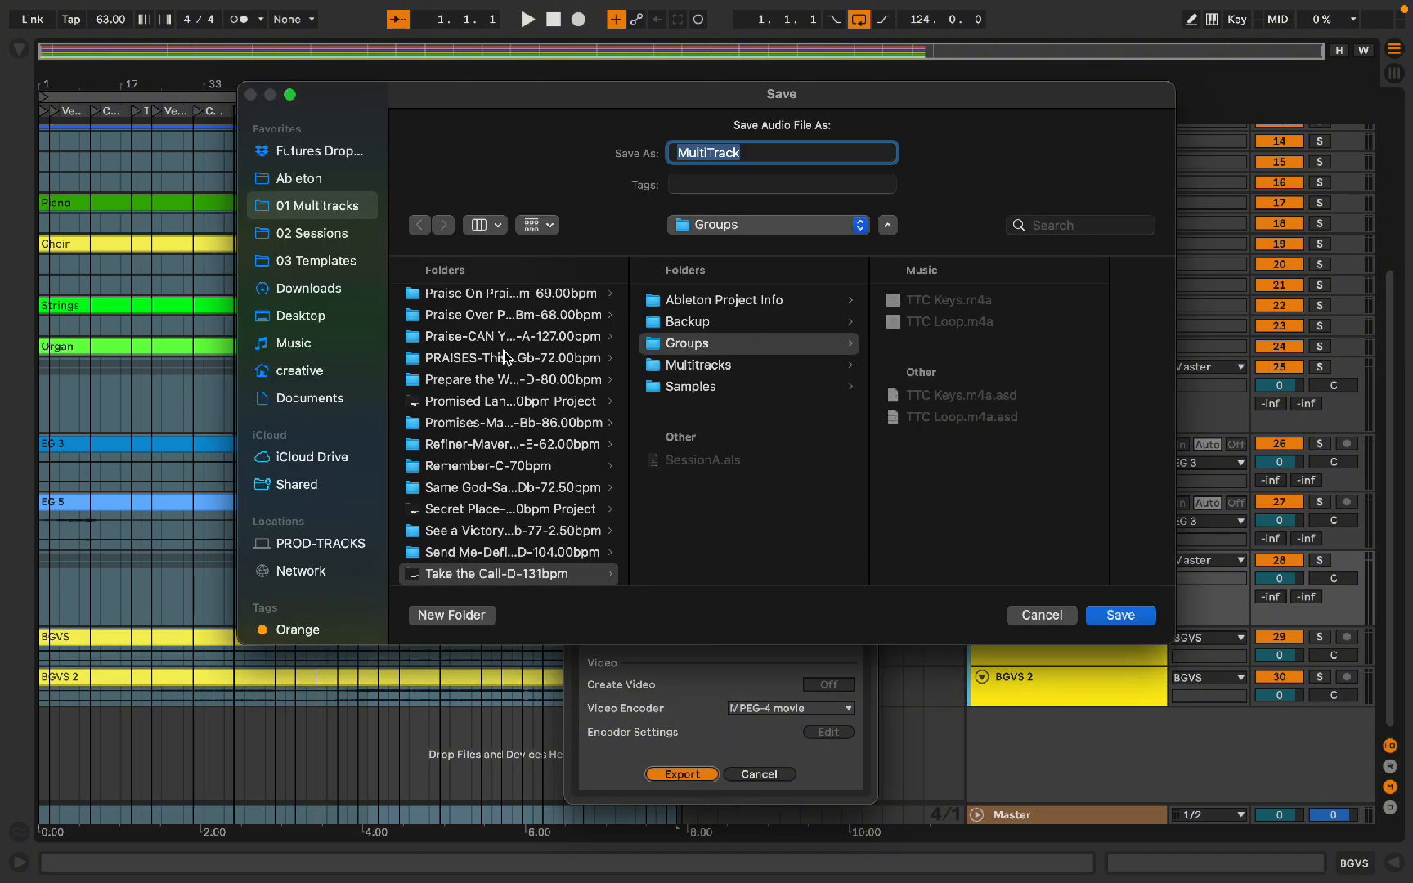
# Step: Create a new folder named Group inside the All of a Sudden song folder
pyautogui.scroll(1, 497, 385)
pyautogui.scroll(4, 538, 439)
pyautogui.scroll(15, 538, 440)
pyautogui.click(538, 343)
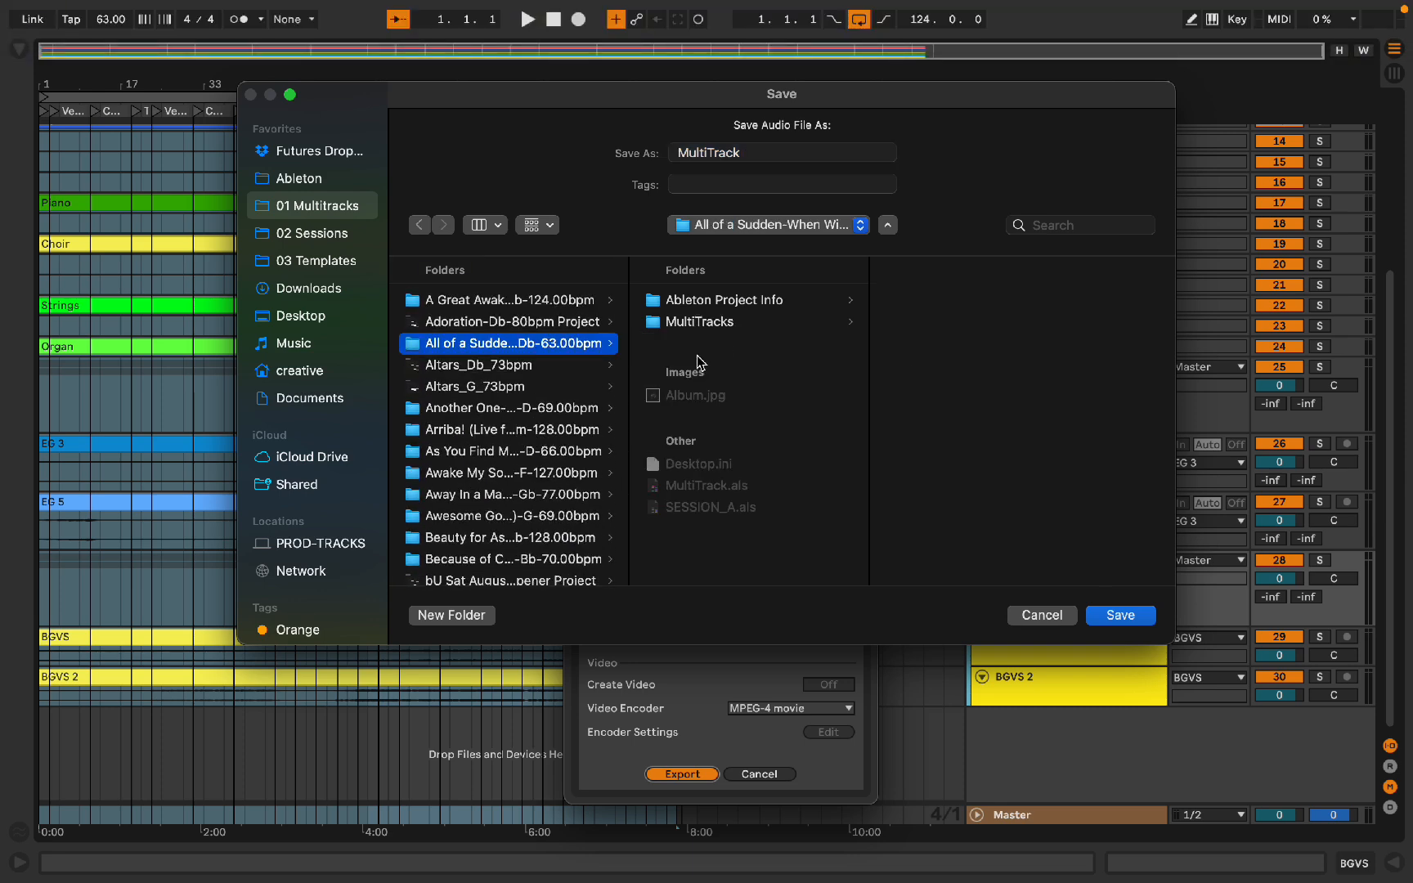
pyautogui.press('shift+super+n')
pyautogui.write('Group')
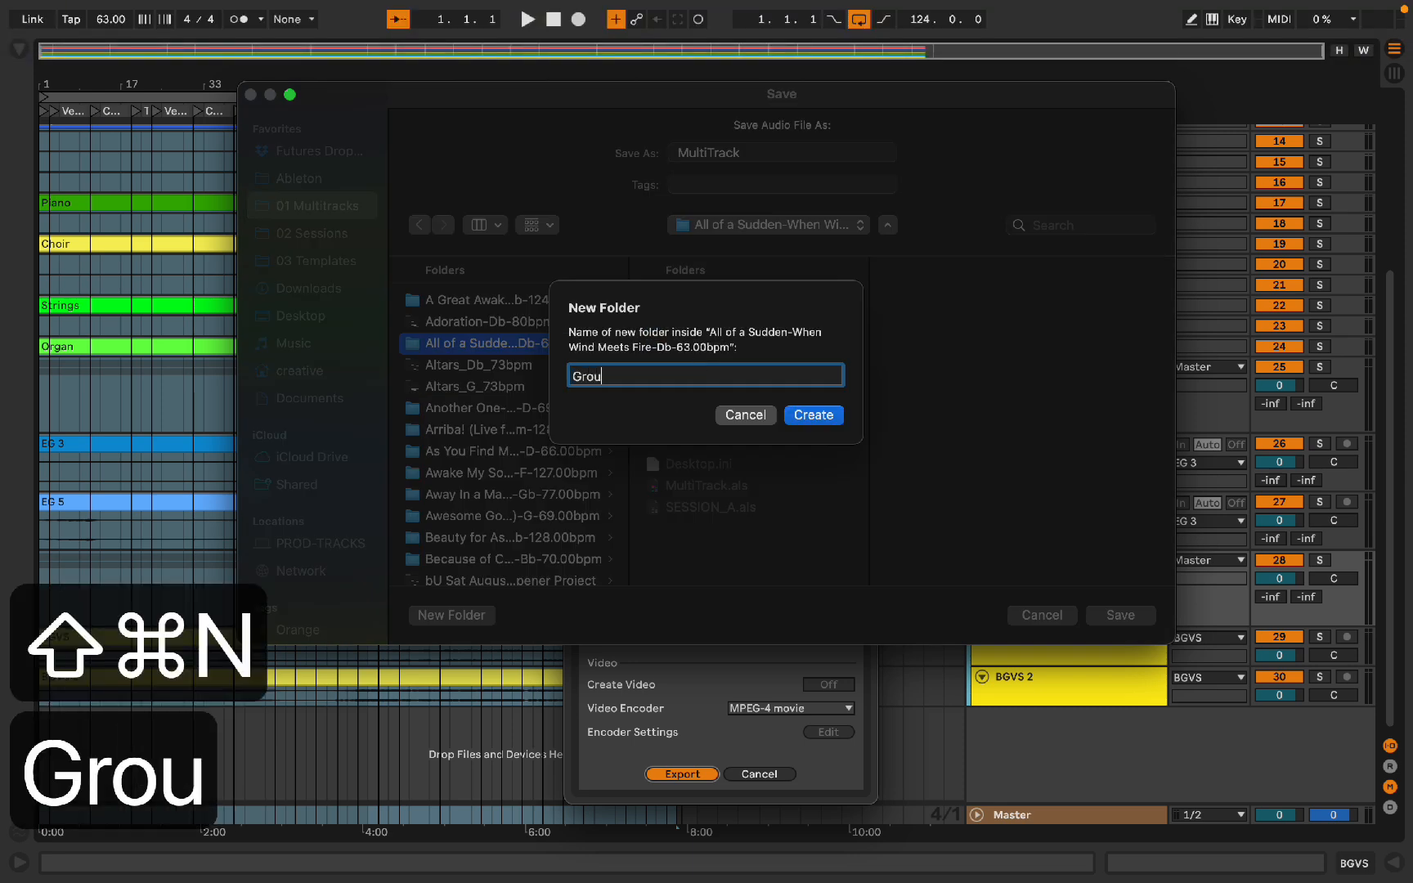
pyautogui.press('Return')
# Step: Save the export with the file name prefix AOAS_
pyautogui.write('AOAS')
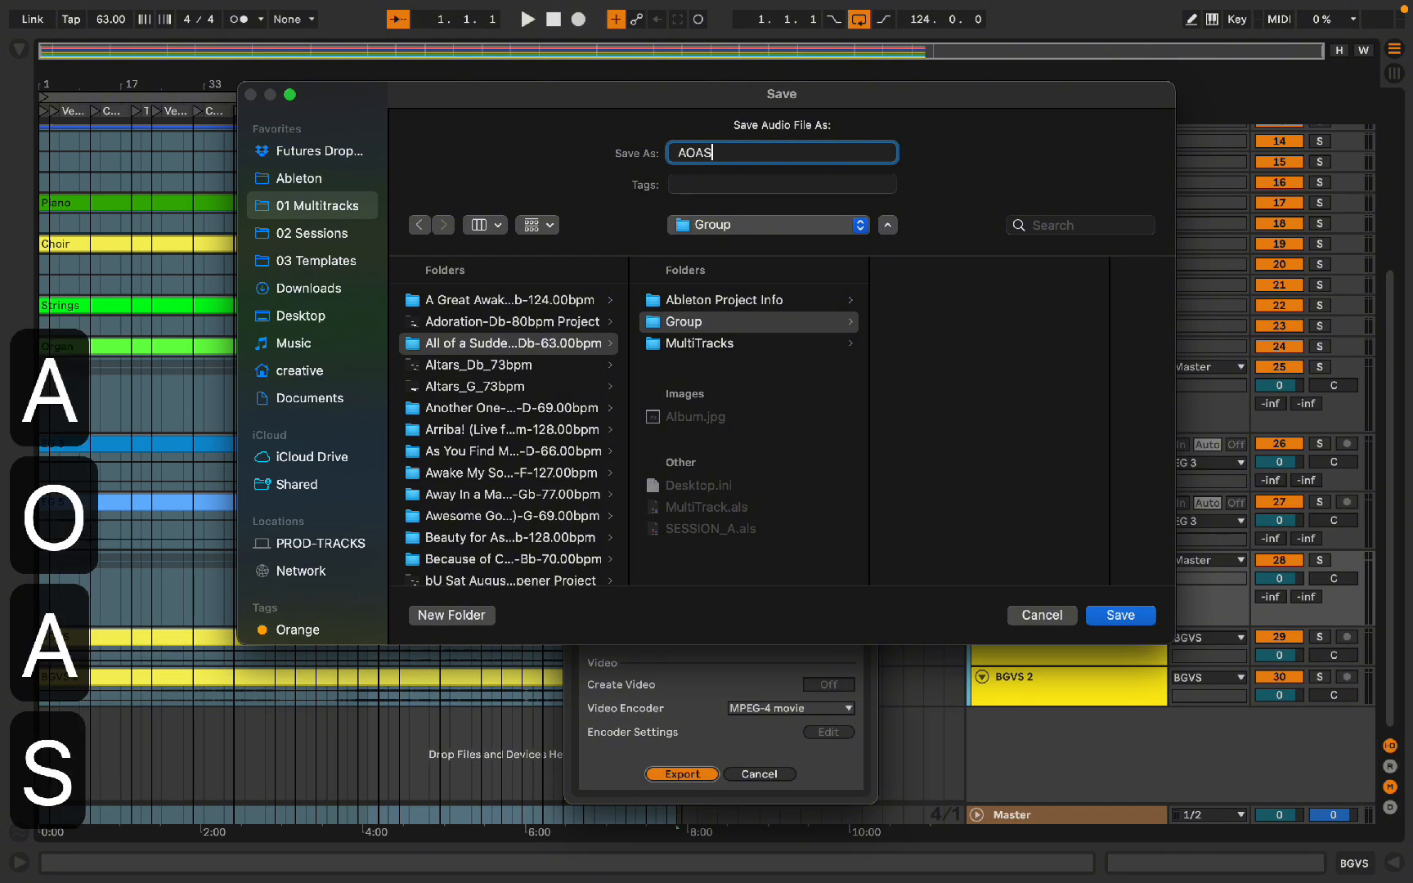
pyautogui.write('_')
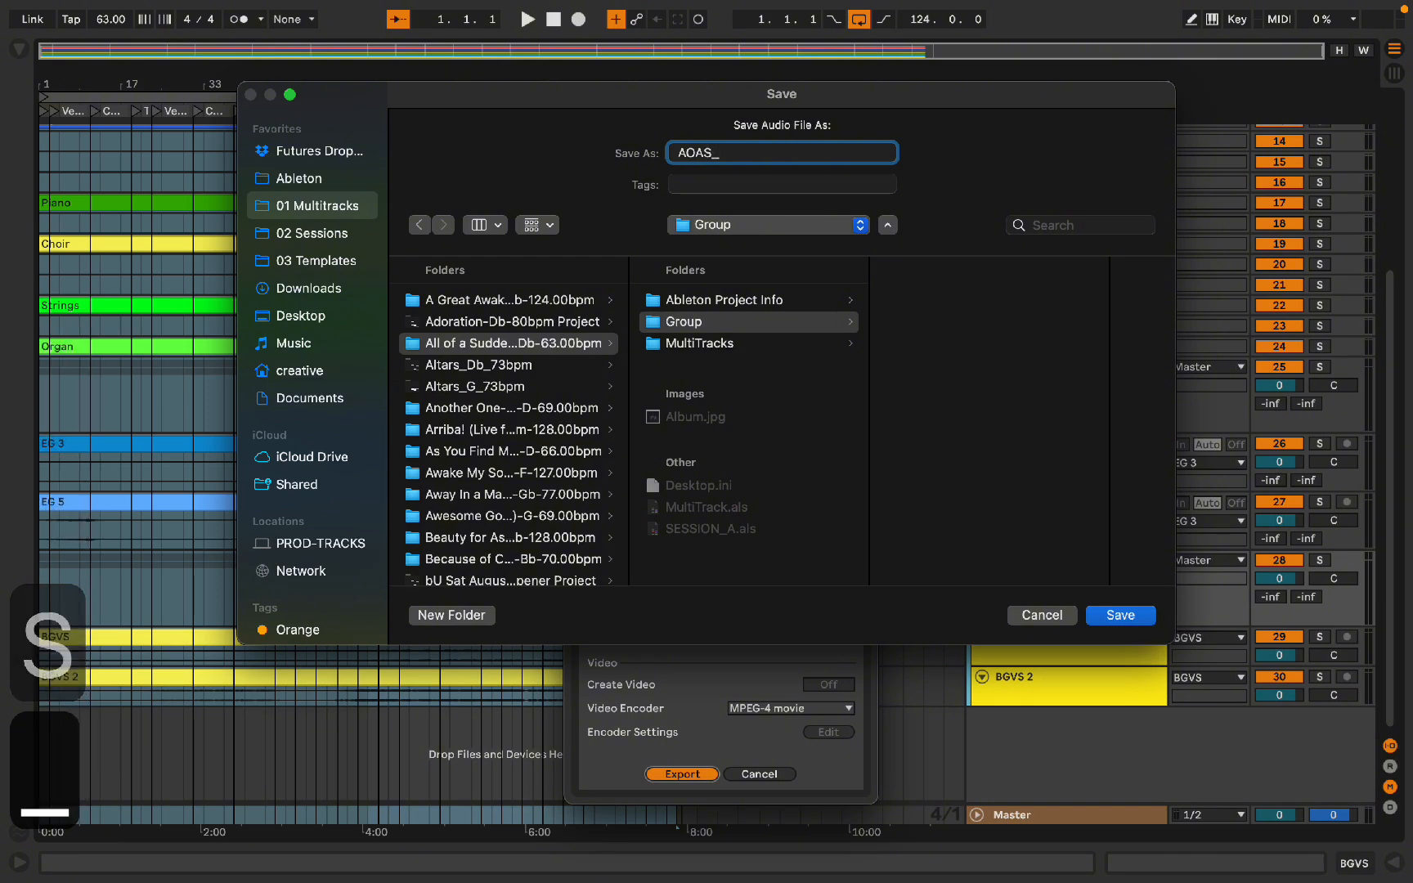
pyautogui.press('Return')
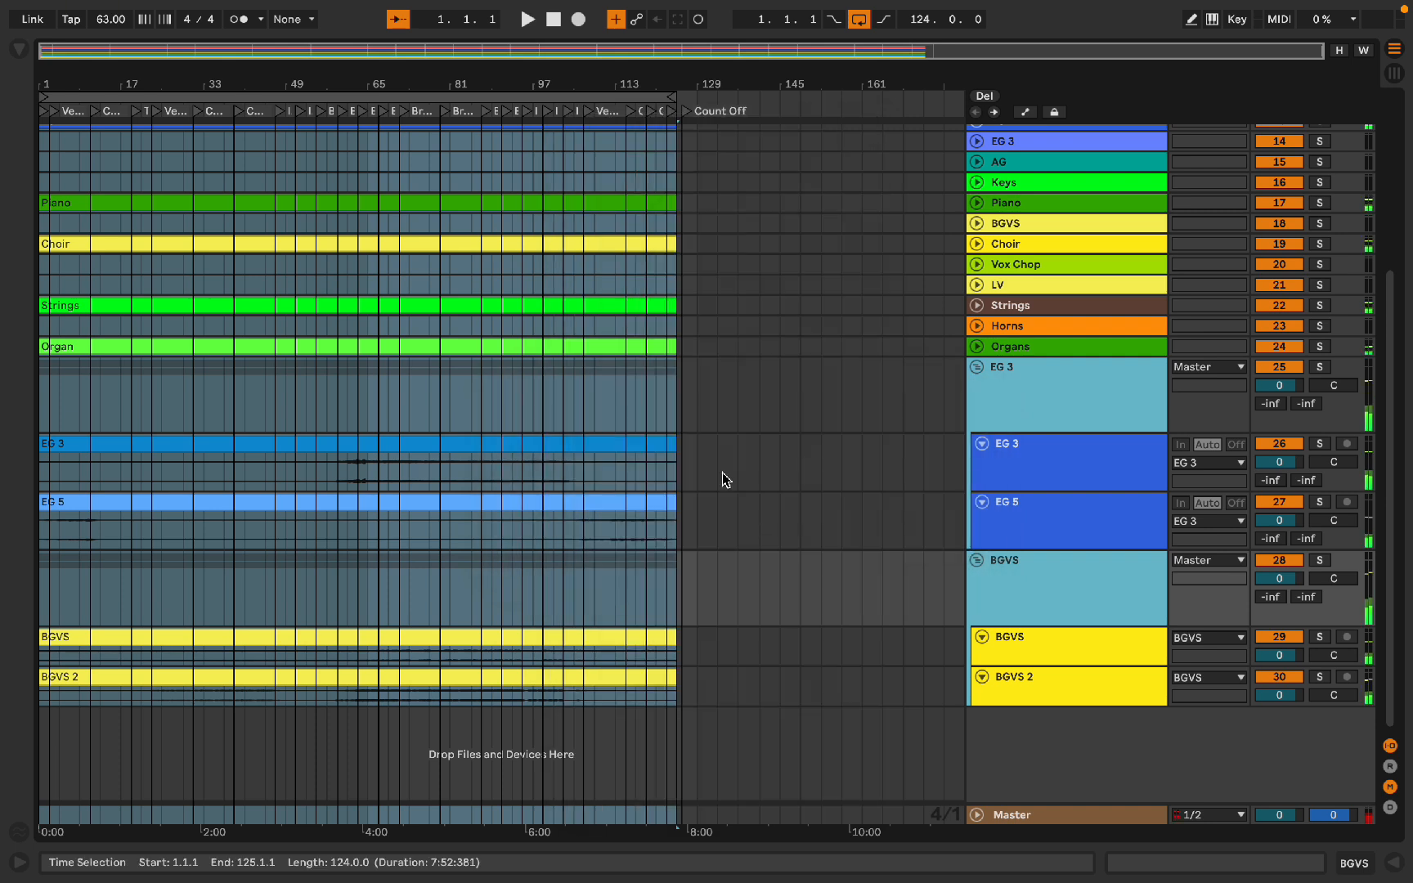
# Step: Delete the EG 3 and BGVS group tracks from the set
pyautogui.click(1041, 394)
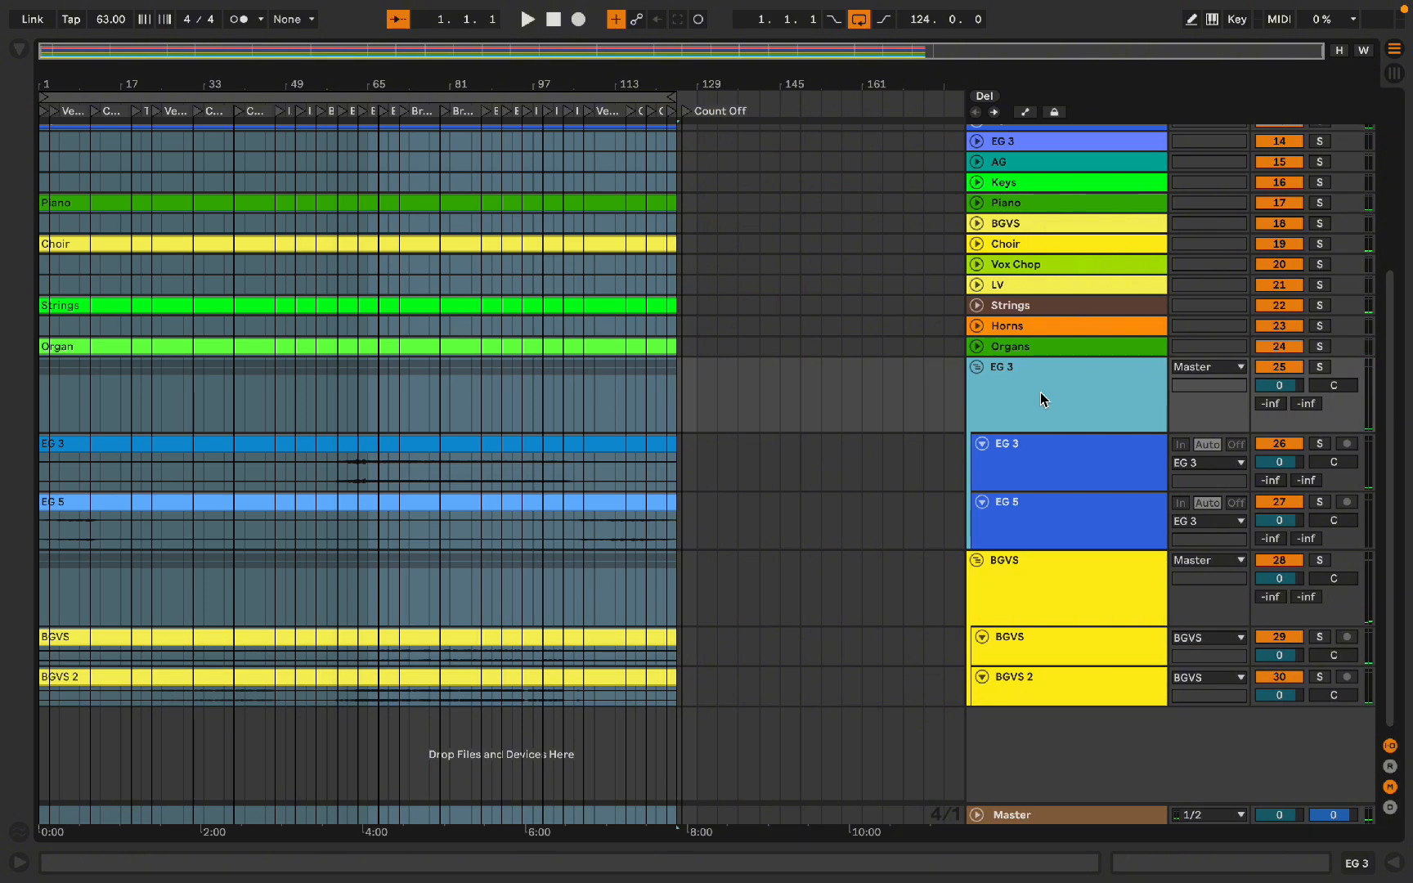
pyautogui.click(1026, 588)
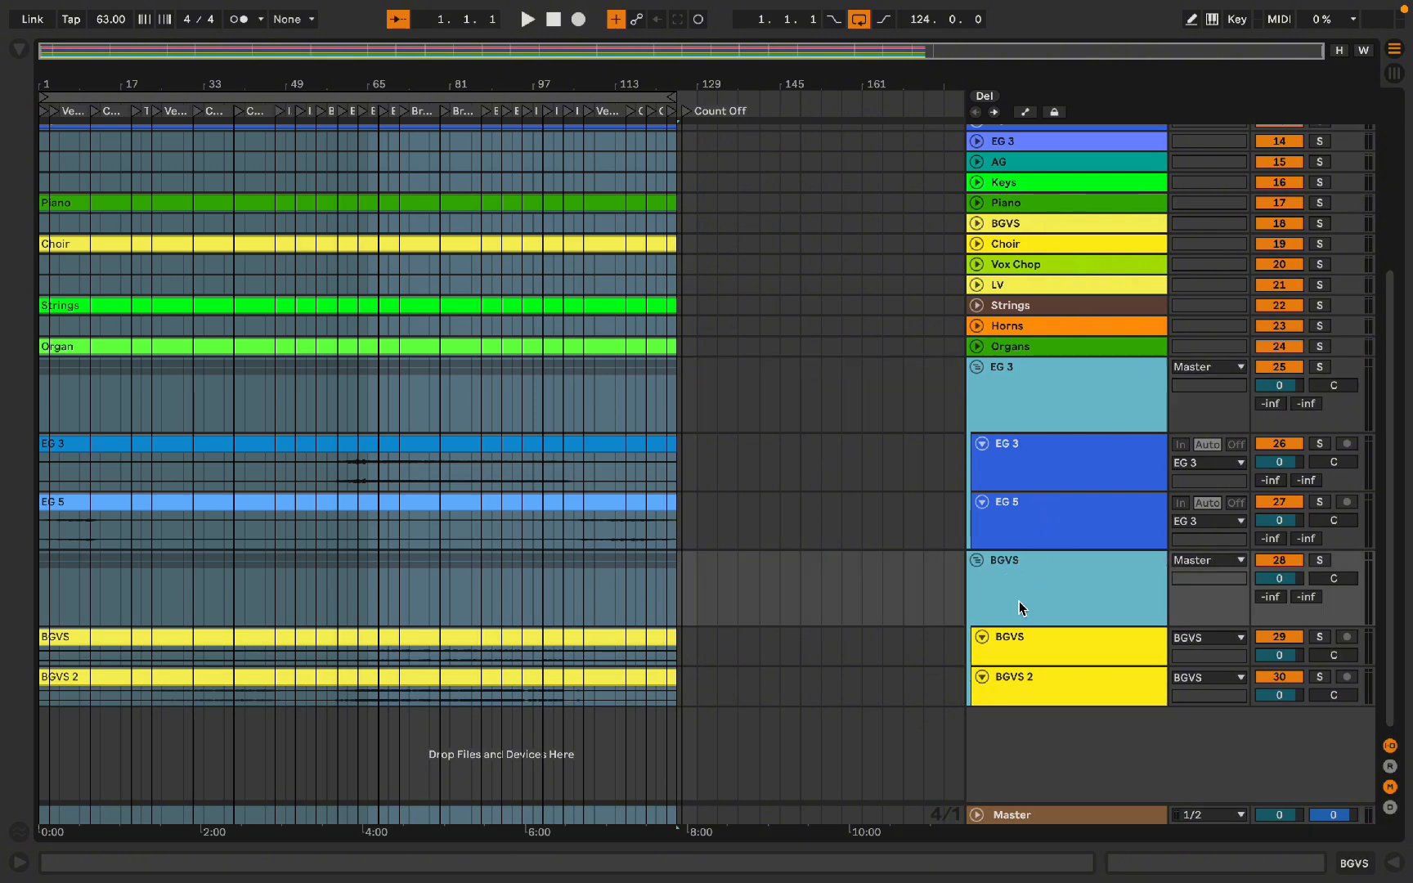
pyautogui.press('BackSpace')
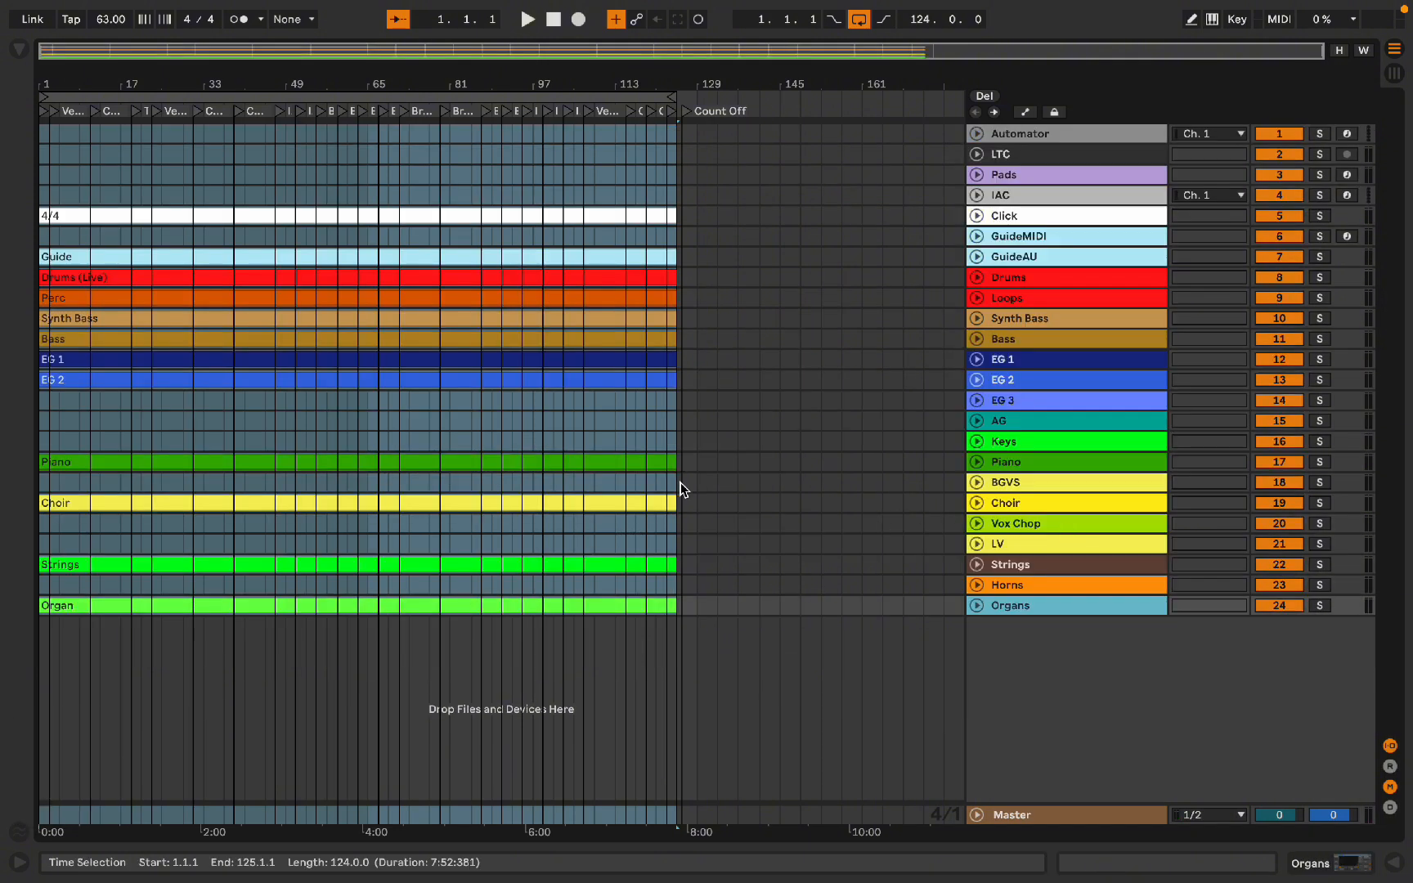
# Step: In Finder, encode both AOAS_ wav stems in the Group folder to High-Quality MPEG audio, deleting the source files
pyautogui.press('alt+super+b')
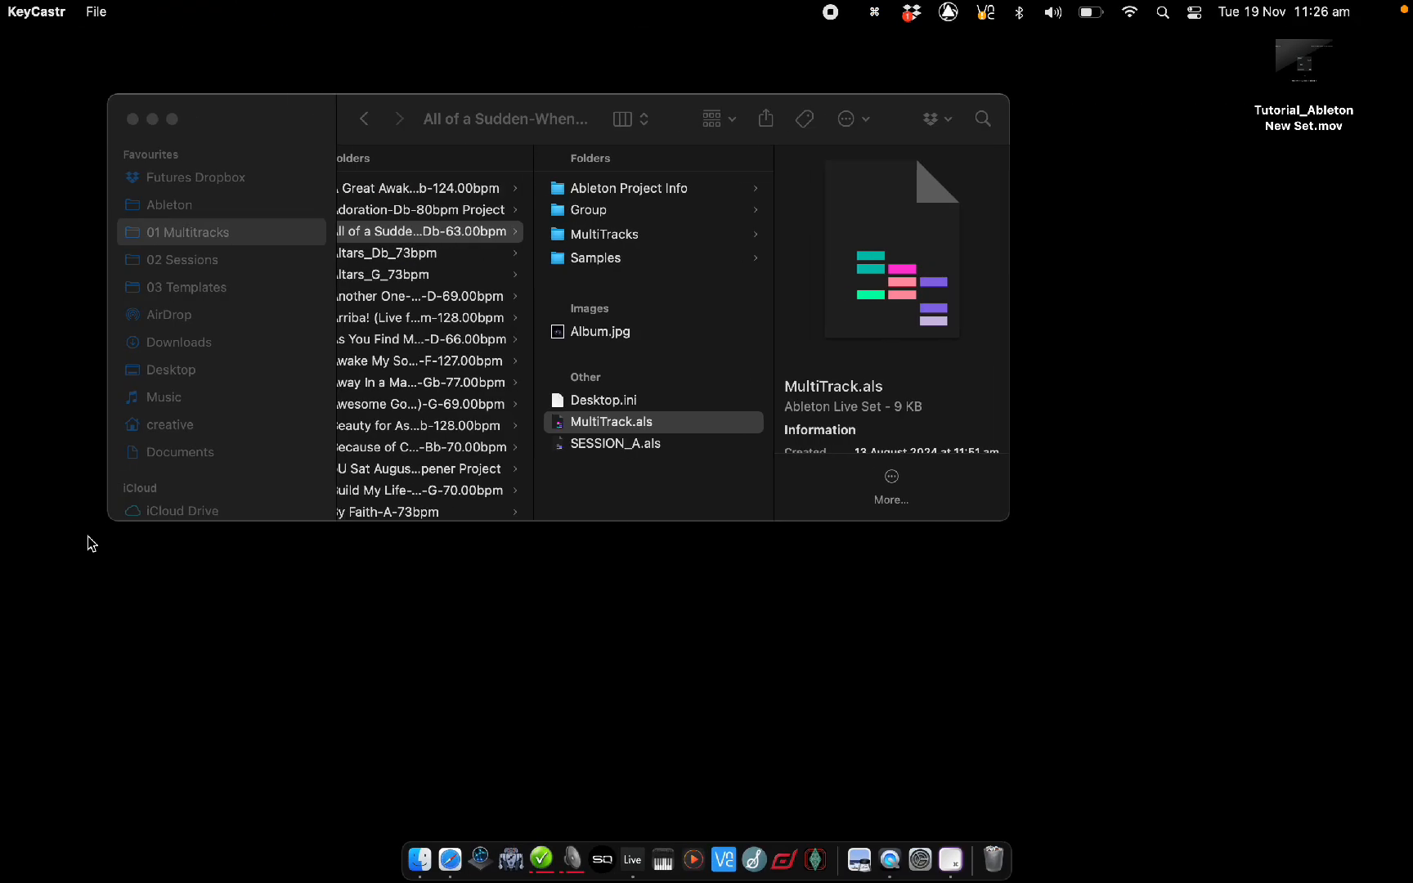
pyautogui.click(676, 211)
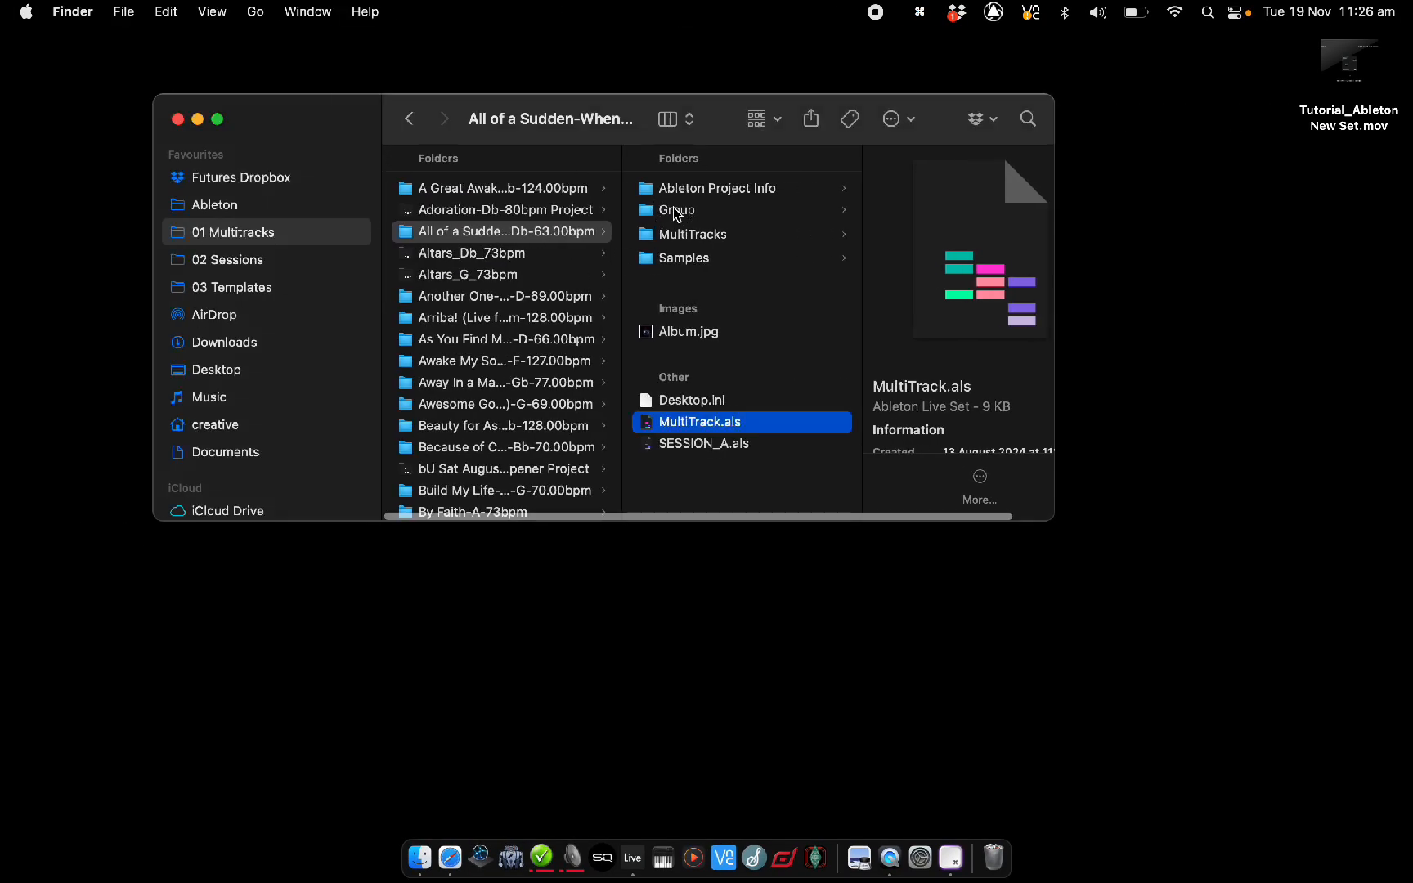
pyautogui.click(672, 214)
pyautogui.click(899, 278)
pyautogui.moveTo(899, 278); pyautogui.dragTo(880, 188)
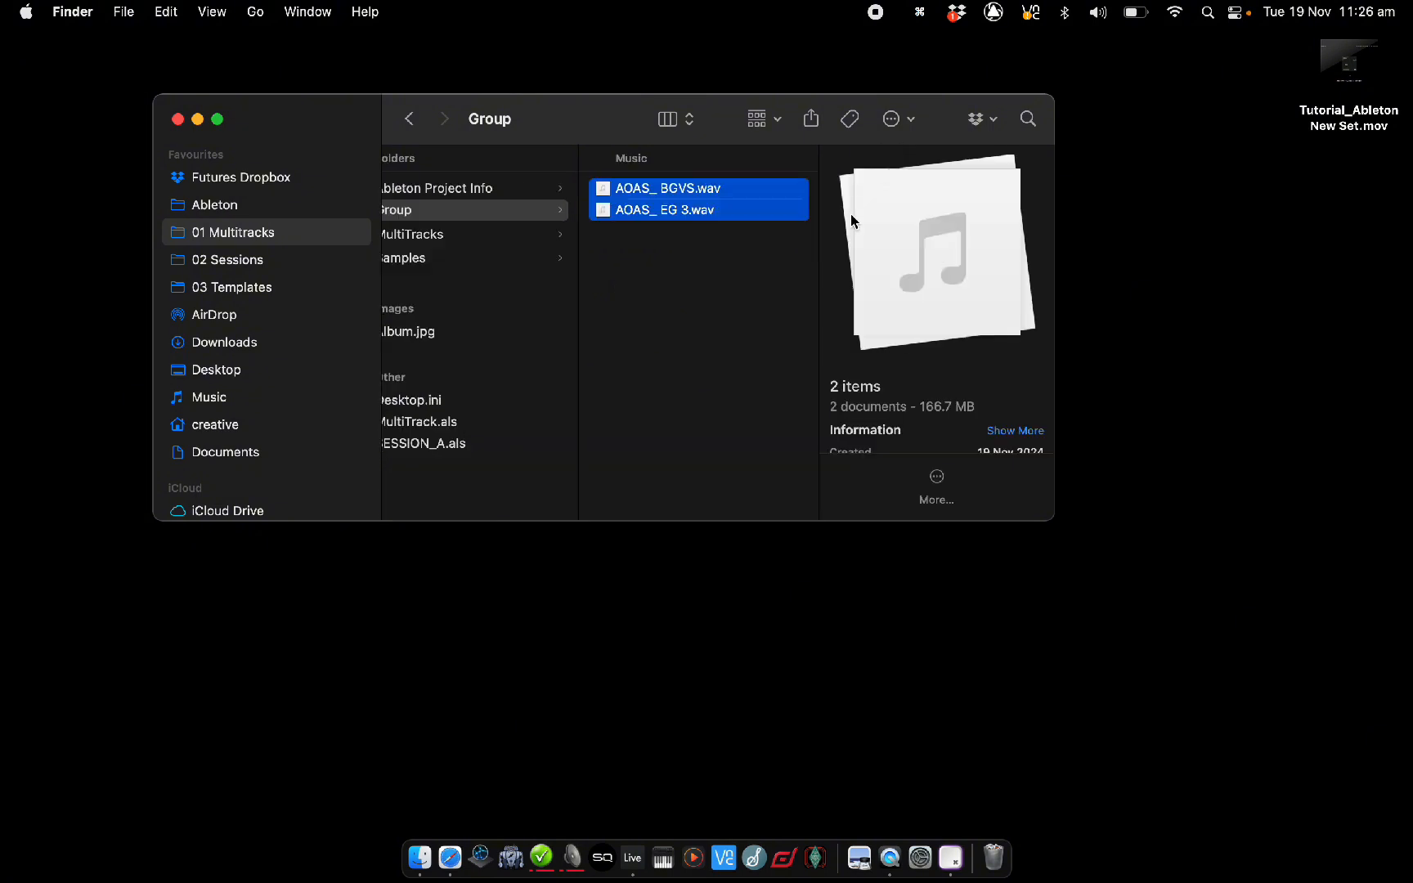
pyautogui.rightClick(695, 213)
pyautogui.click(754, 697)
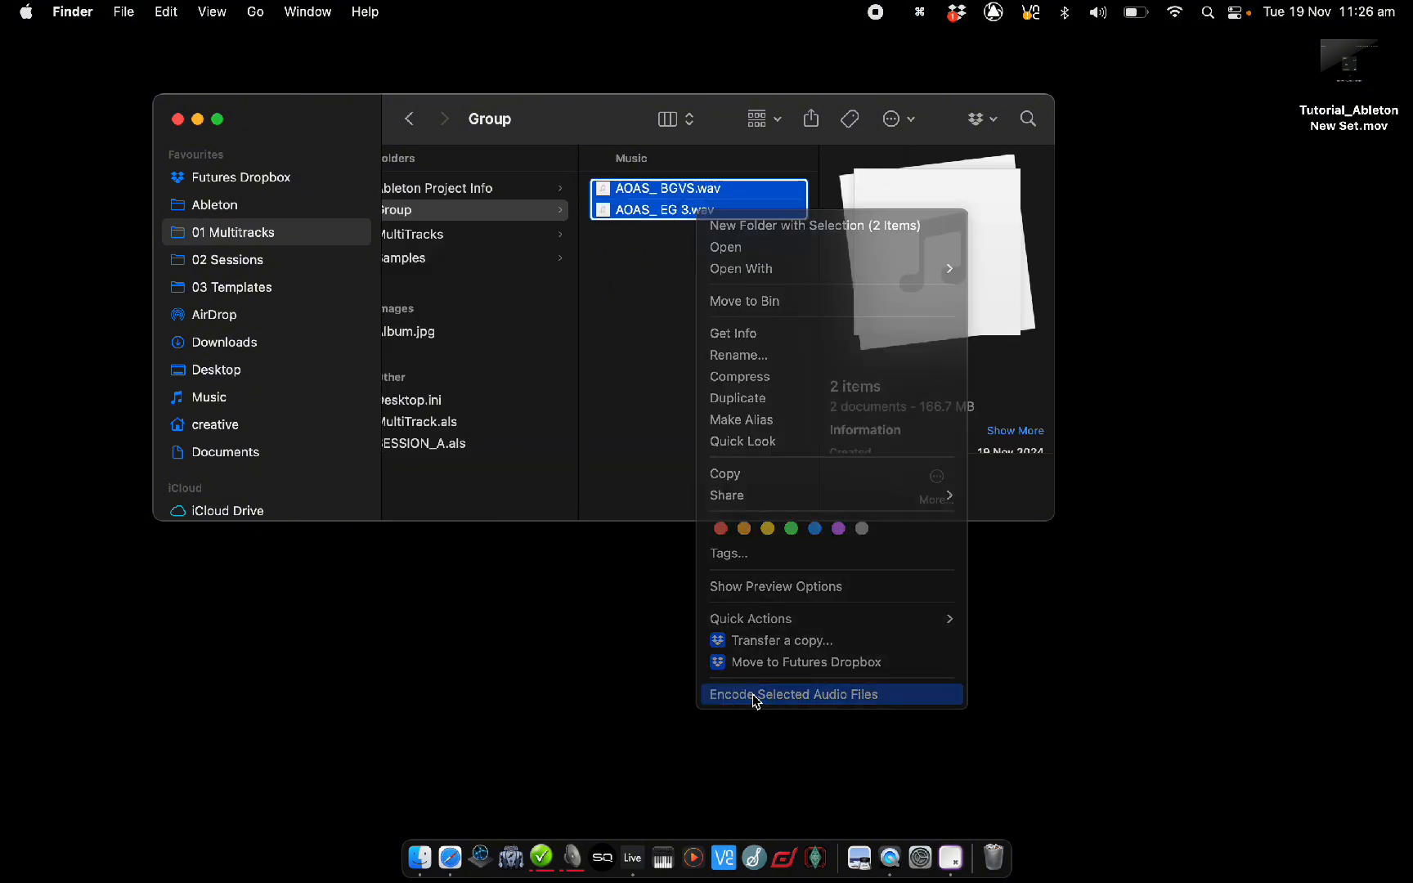
pyautogui.click(585, 304)
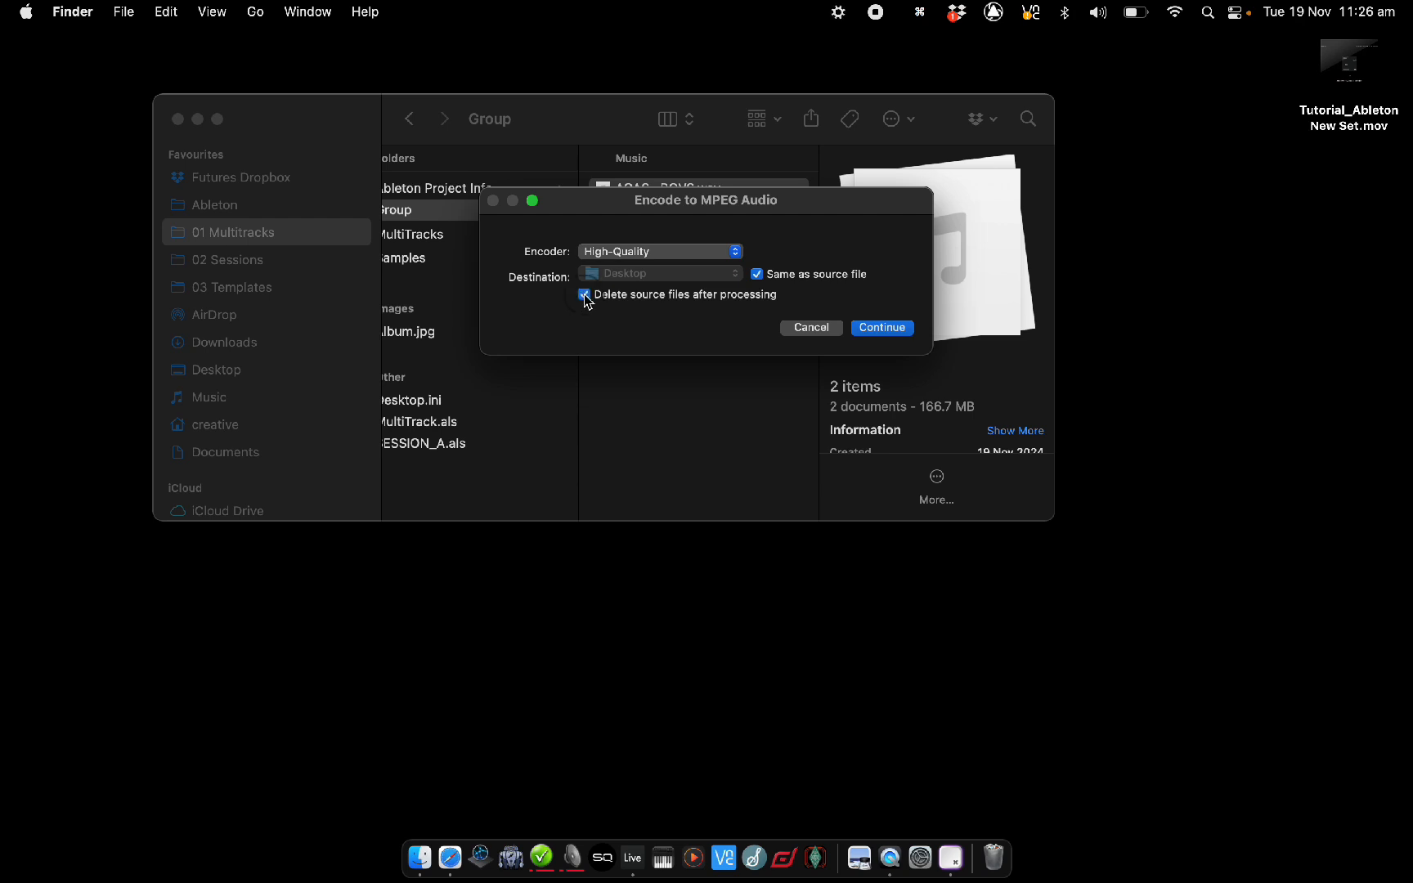
pyautogui.click(881, 327)
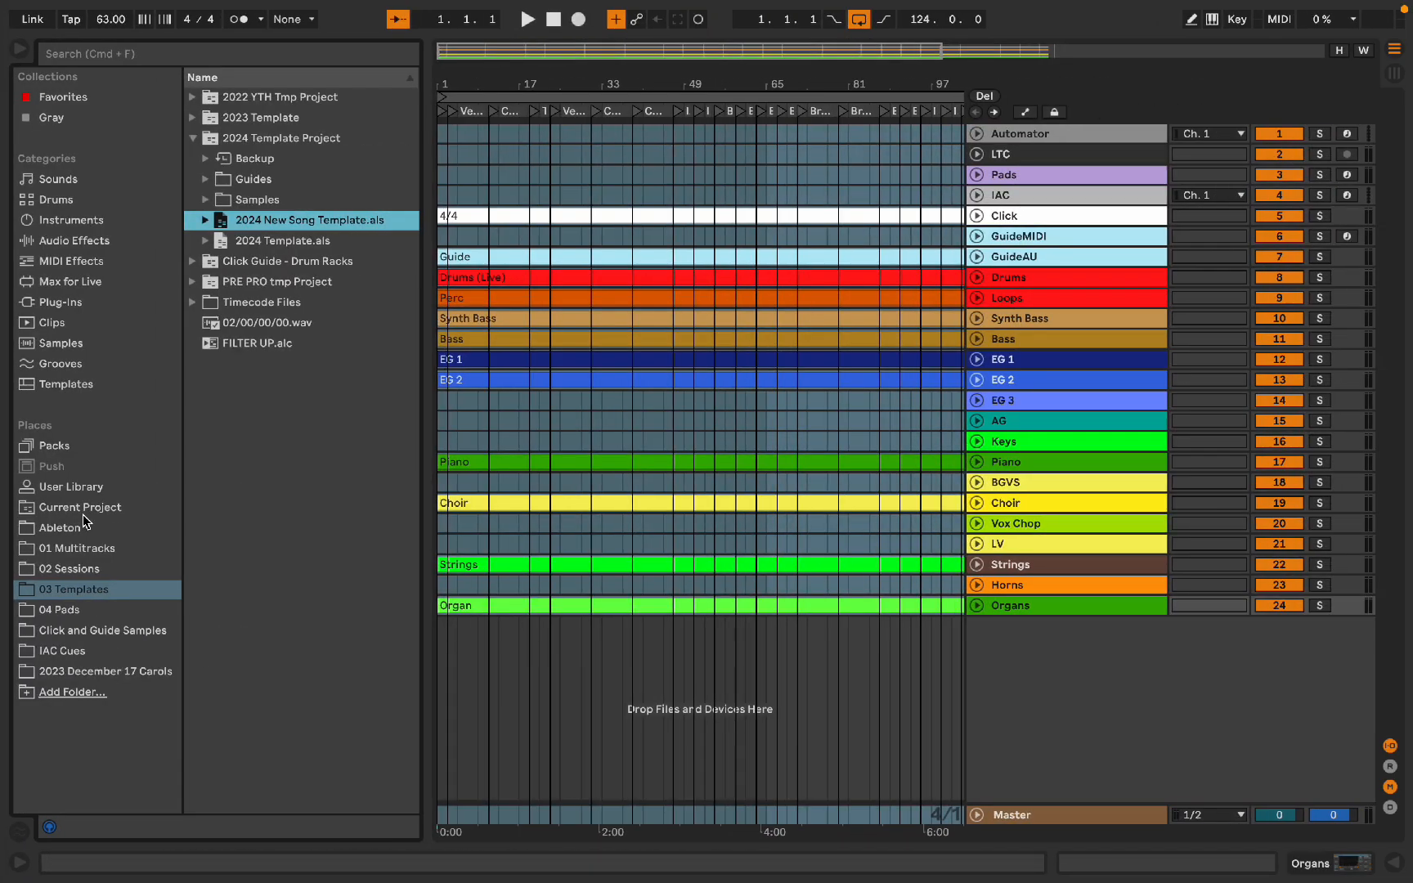
# Step: From the project's Group folder, place AOAS_ BGVS.m4a on the BGVS track and AOAS_ EG 3.m4a on the EG 3 track
pyautogui.click(82, 507)
pyautogui.doubleClick(239, 96)
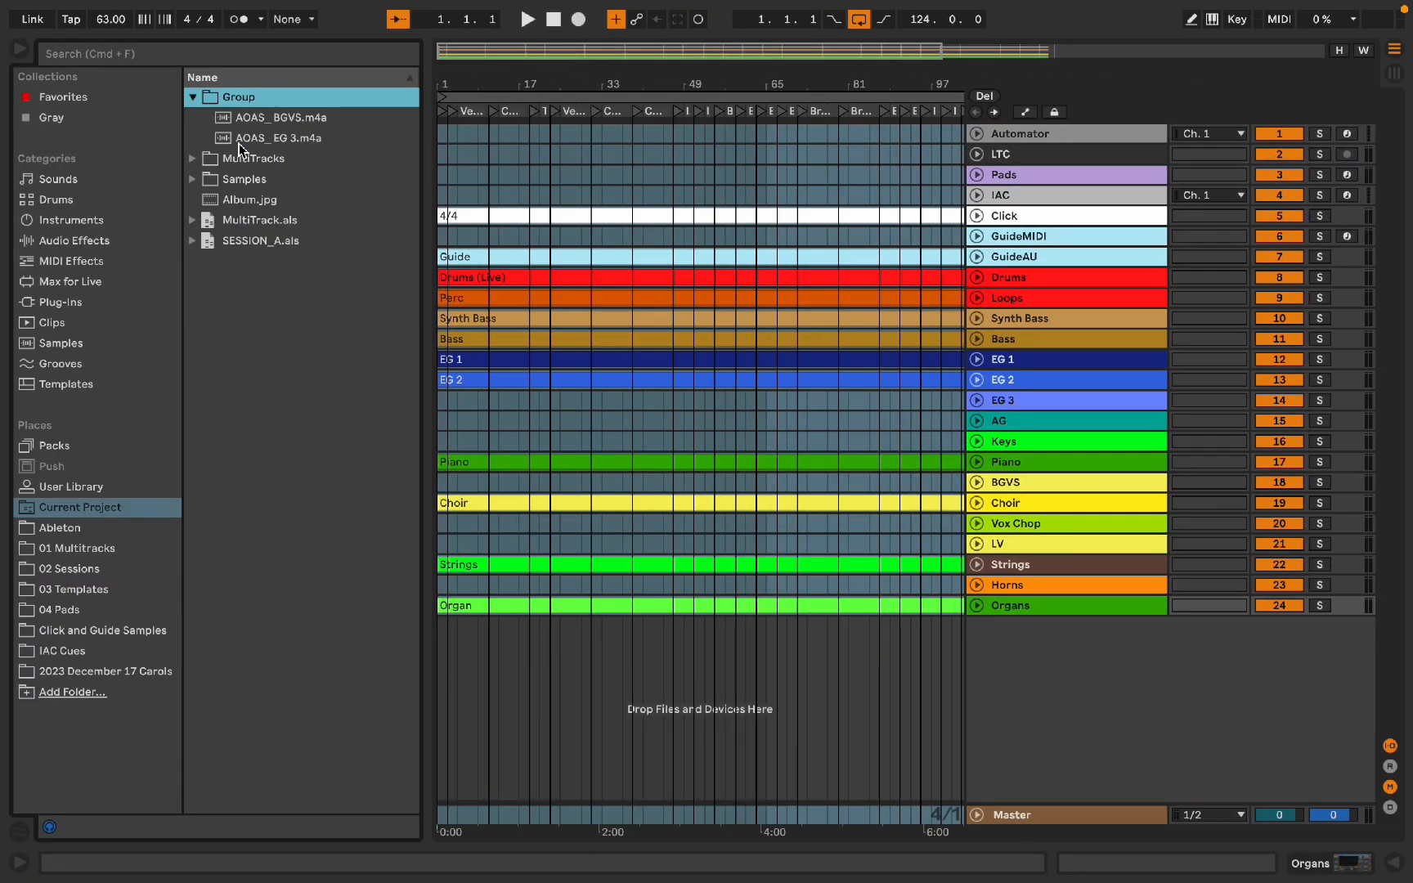
pyautogui.moveTo(250, 118); pyautogui.dragTo(441, 482)
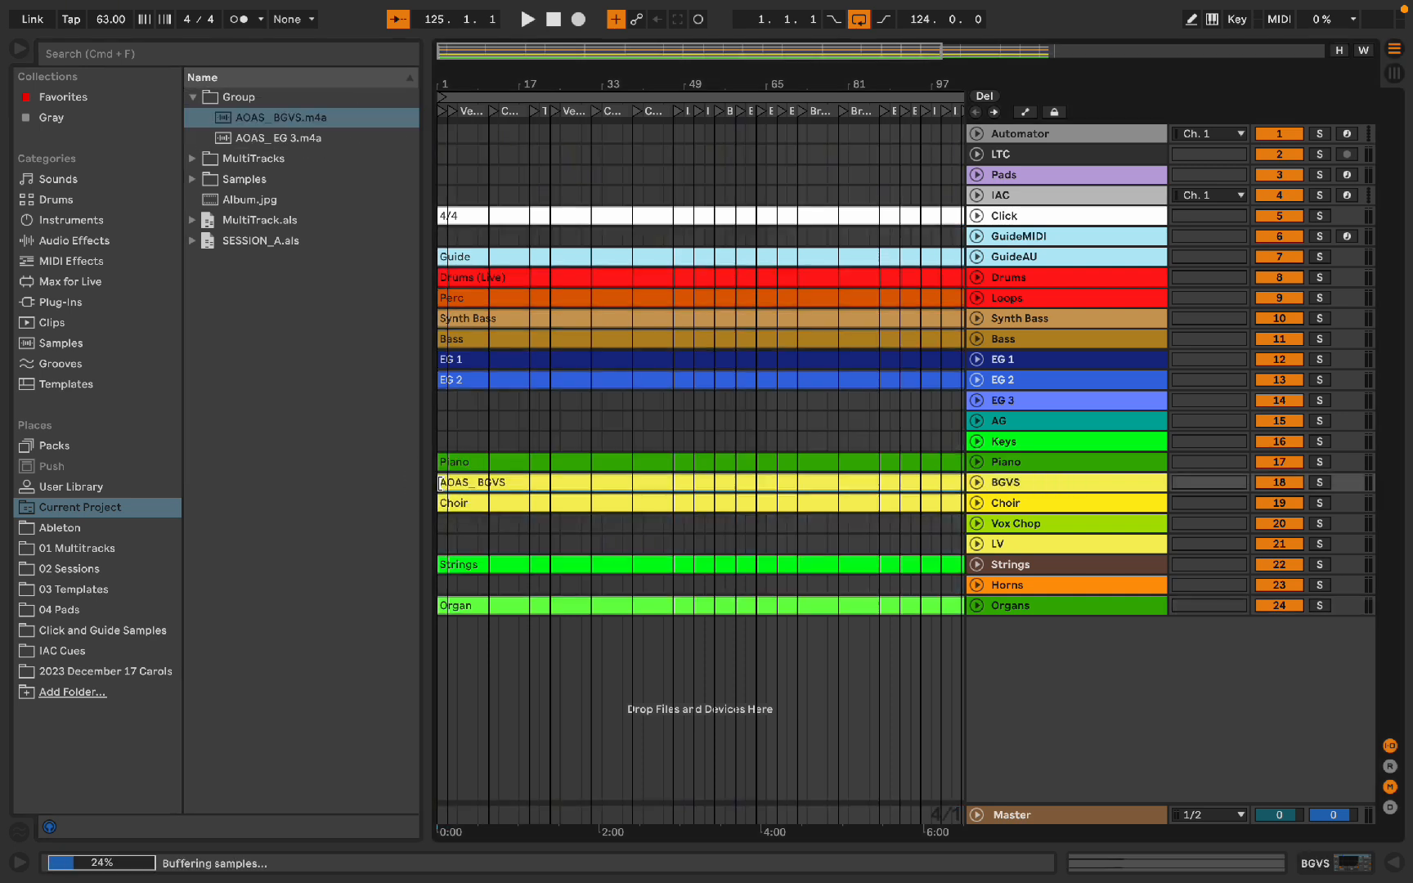
pyautogui.moveTo(255, 140); pyautogui.dragTo(442, 401)
# Step: Create a MIDI clip spanning the whole song on the IAC track
pyautogui.press('alt+super+b')
pyautogui.hscroll(10, 421, 275)
pyautogui.hscroll(-10, 421, 275)
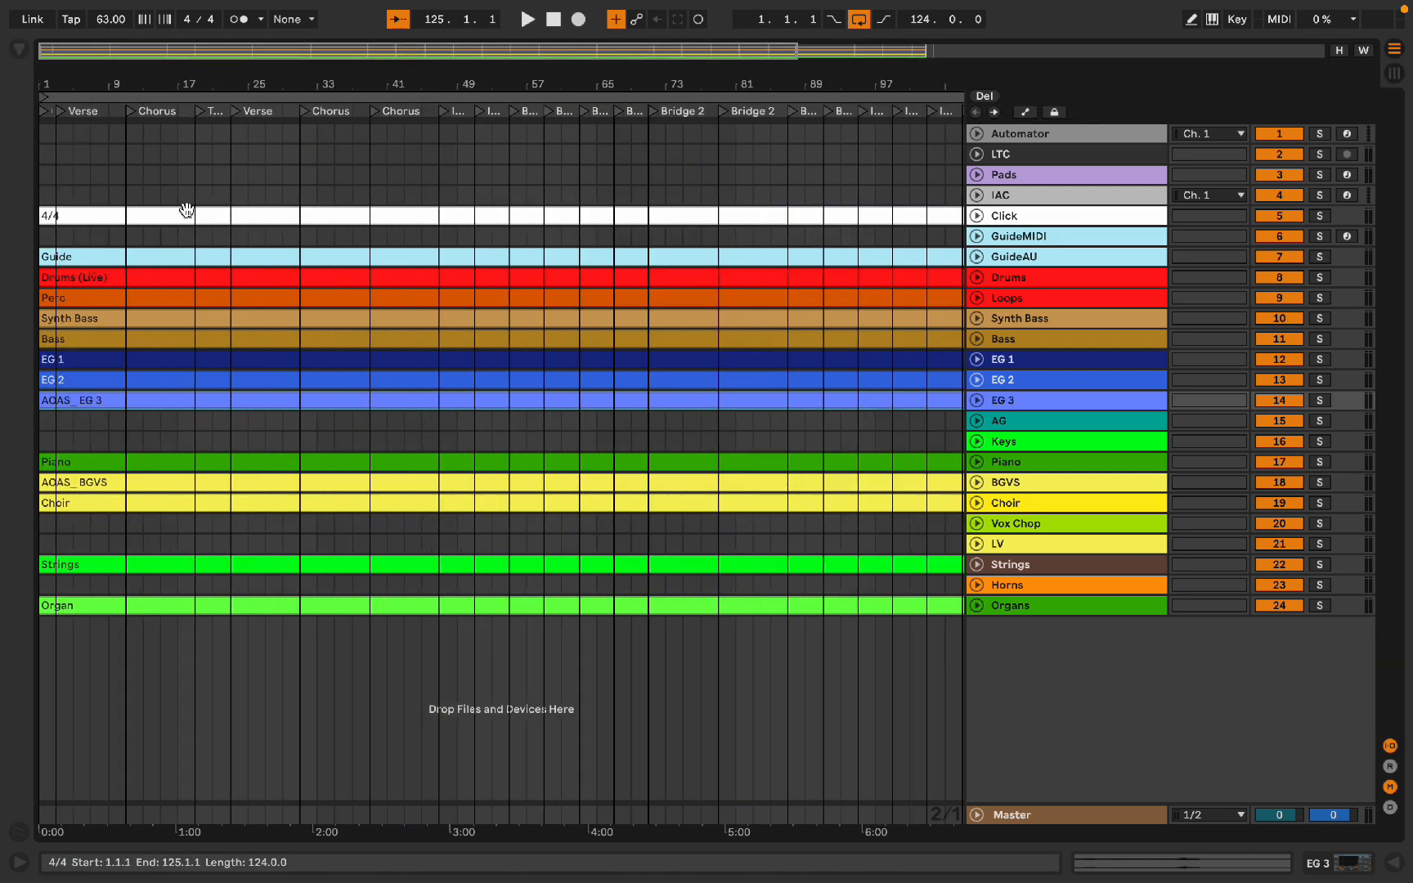
pyautogui.scroll(3, 47, 203)
pyautogui.scroll(2, 45, 198)
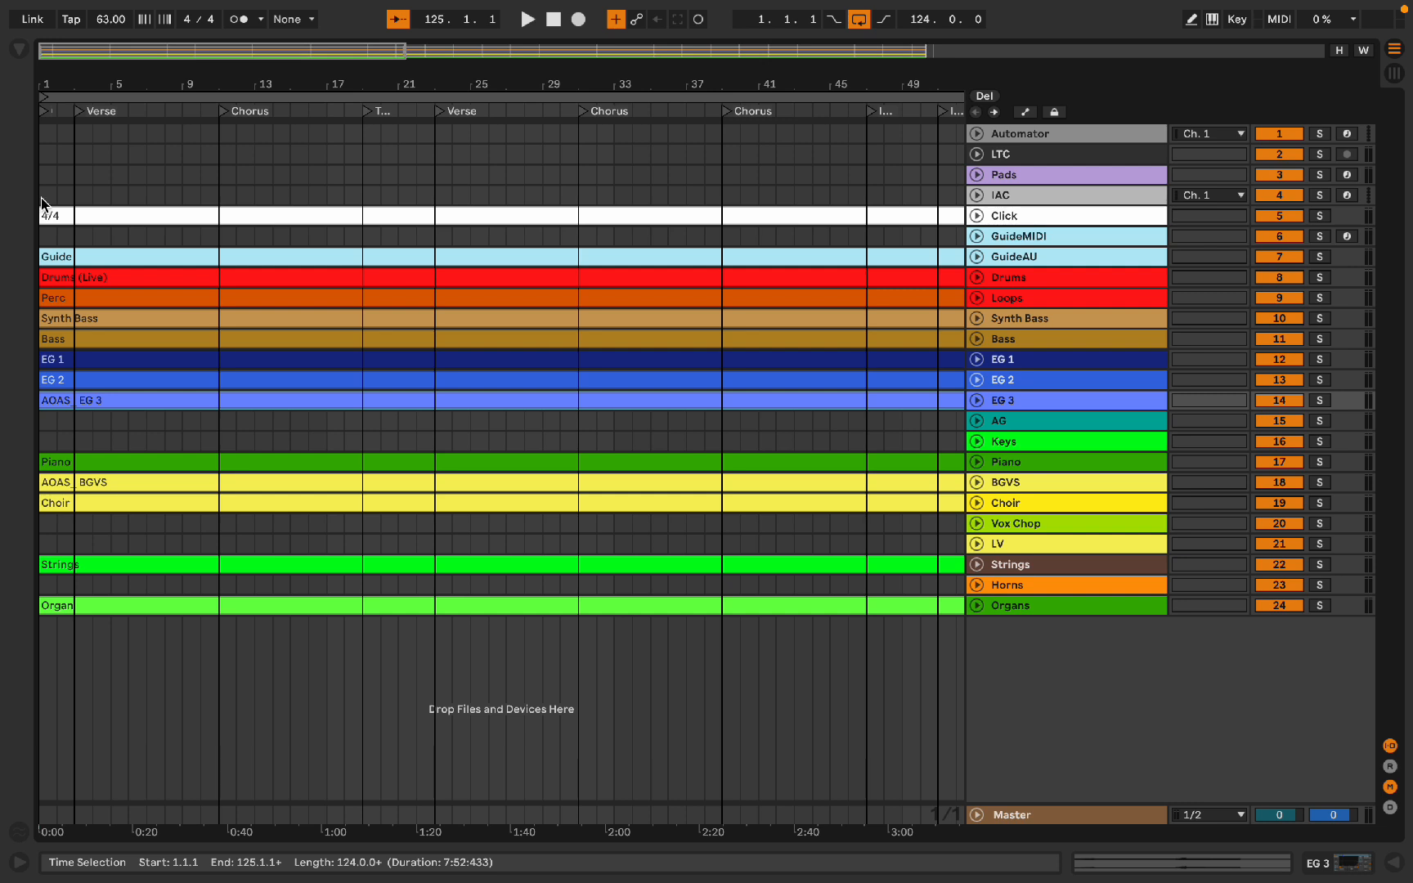
pyautogui.doubleClick(41, 197)
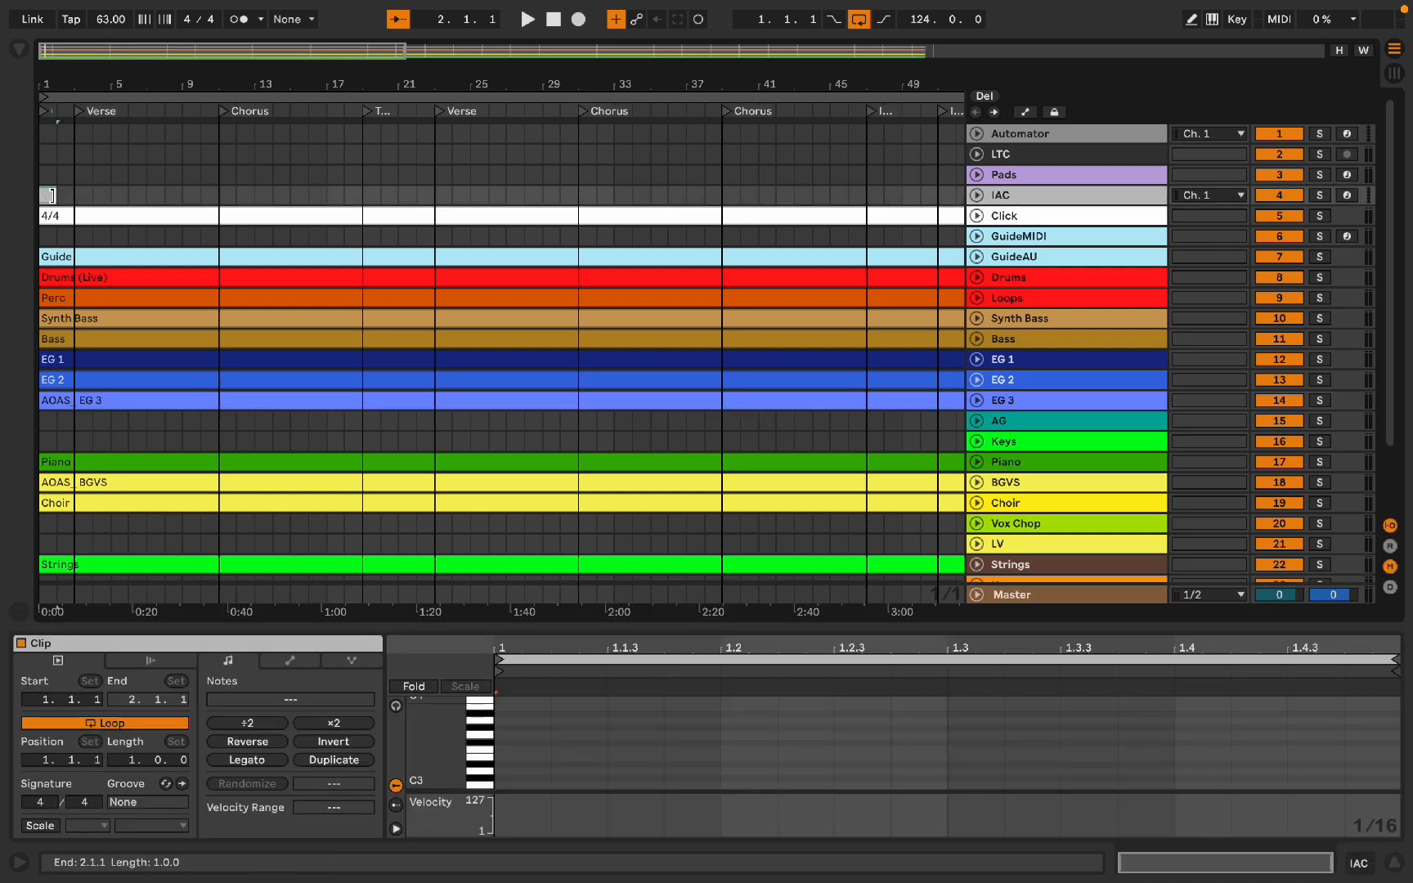
pyautogui.click(94, 217)
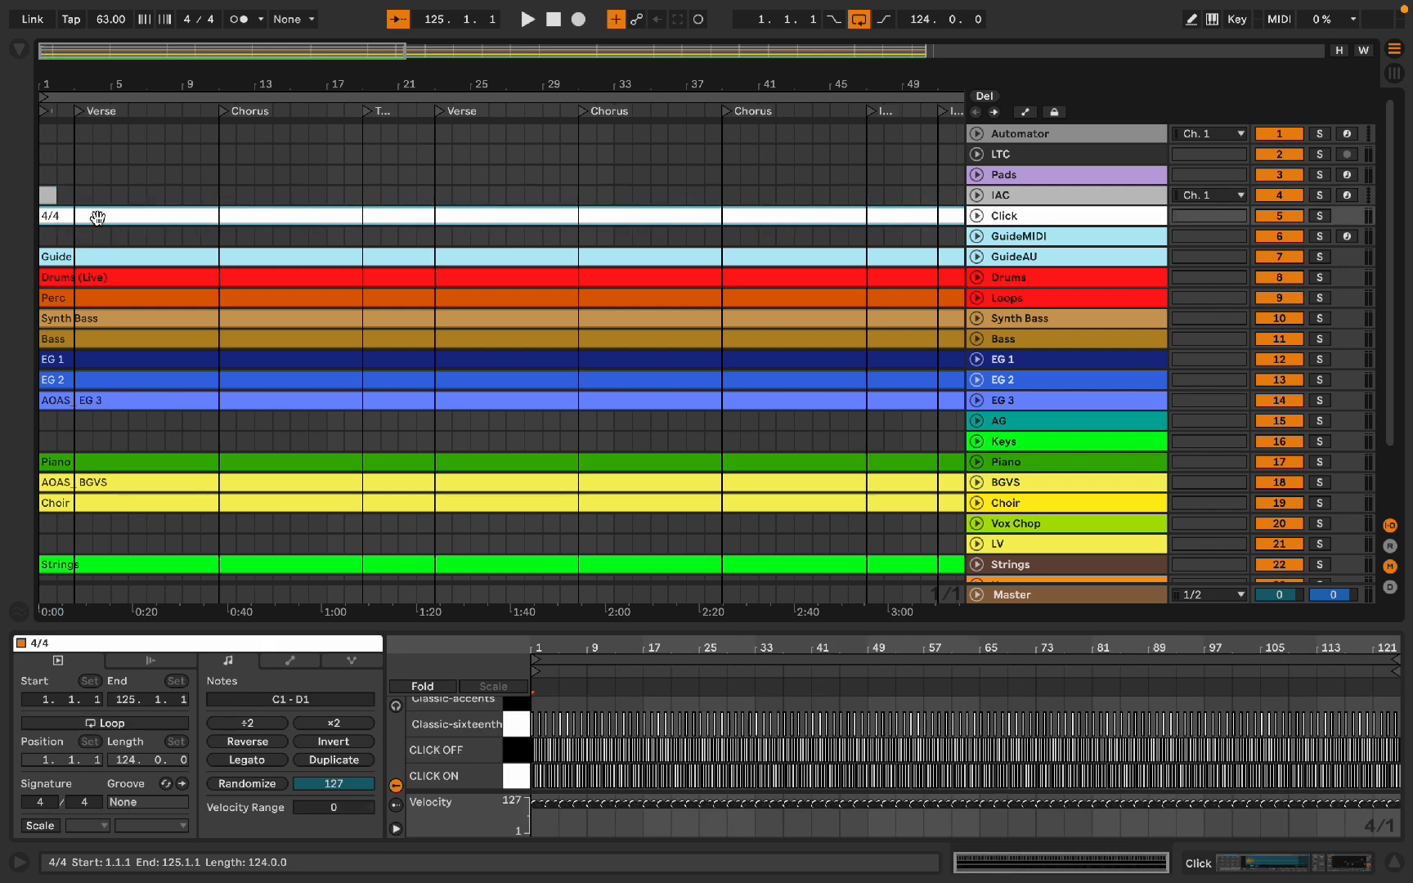
pyautogui.press('w')
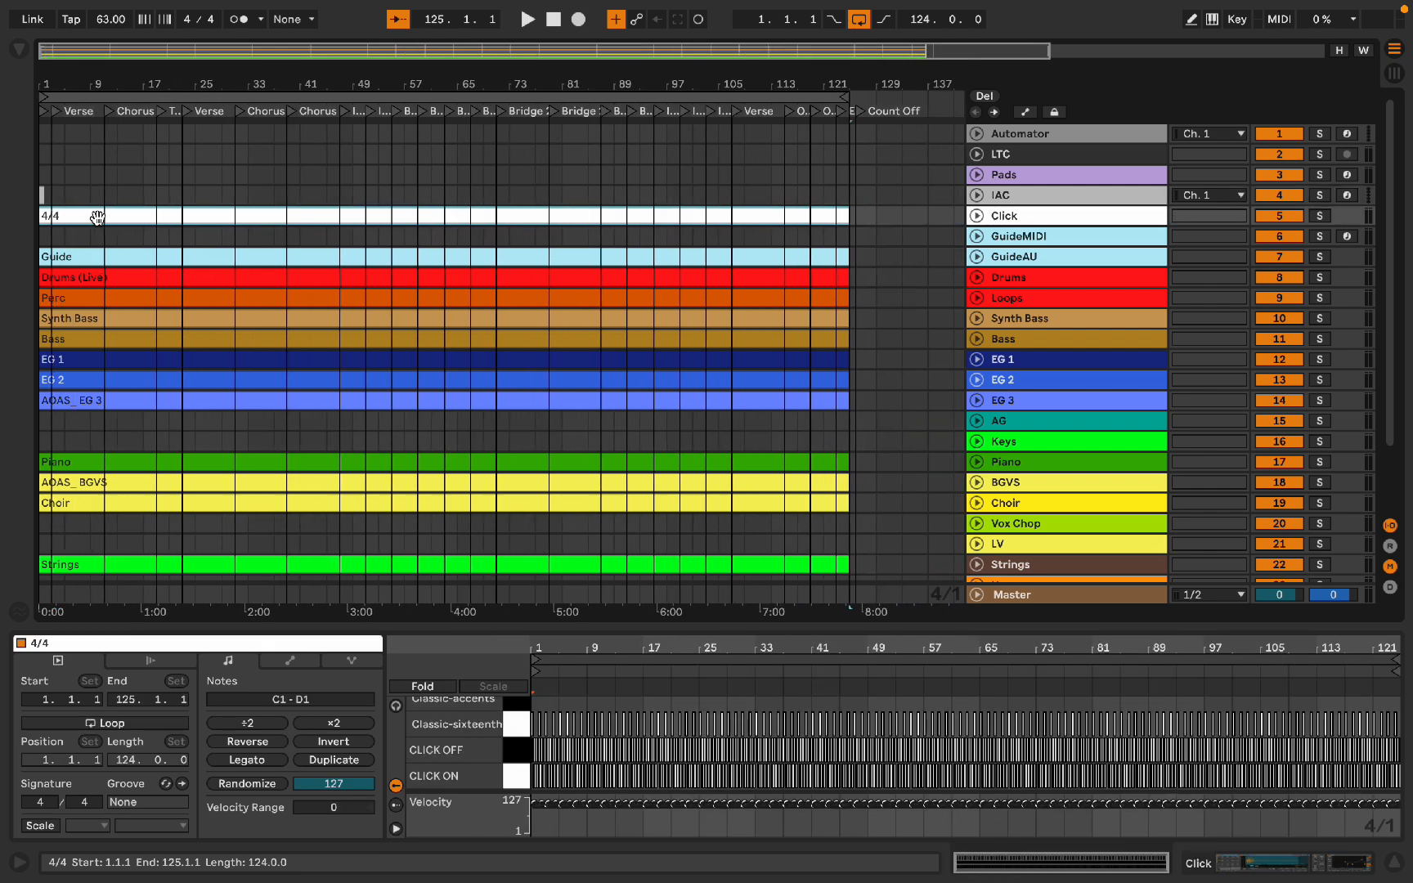
pyautogui.hotkey('ctrl', 'shift', 'm')
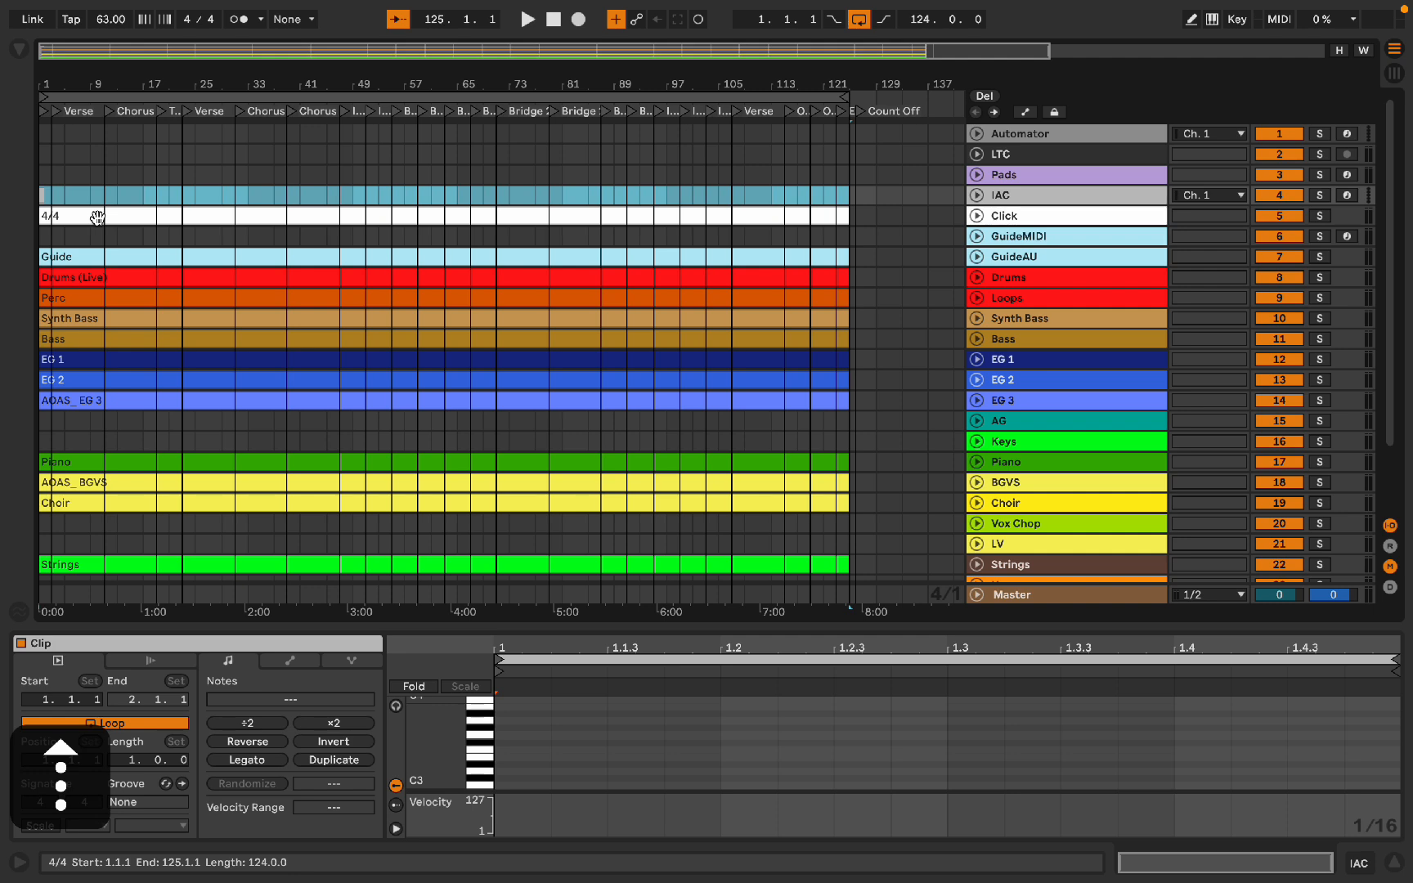
pyautogui.hotkey('ctrl', 'j')
# Step: Rename the IAC clip All of A Sudden
pyautogui.scroll(4, 59, 196)
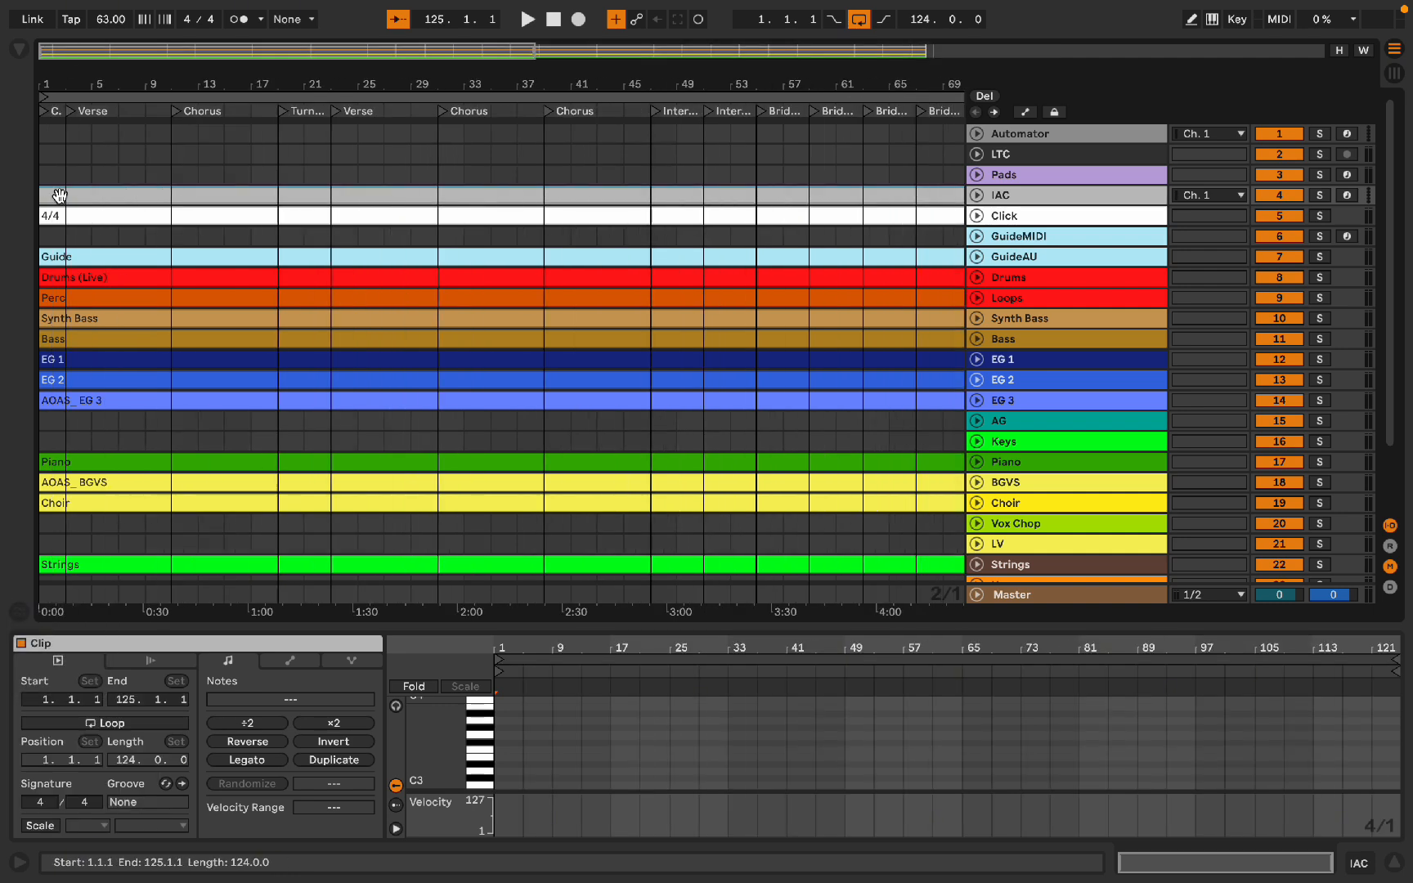
pyautogui.hotkey('ctrl', 'r')
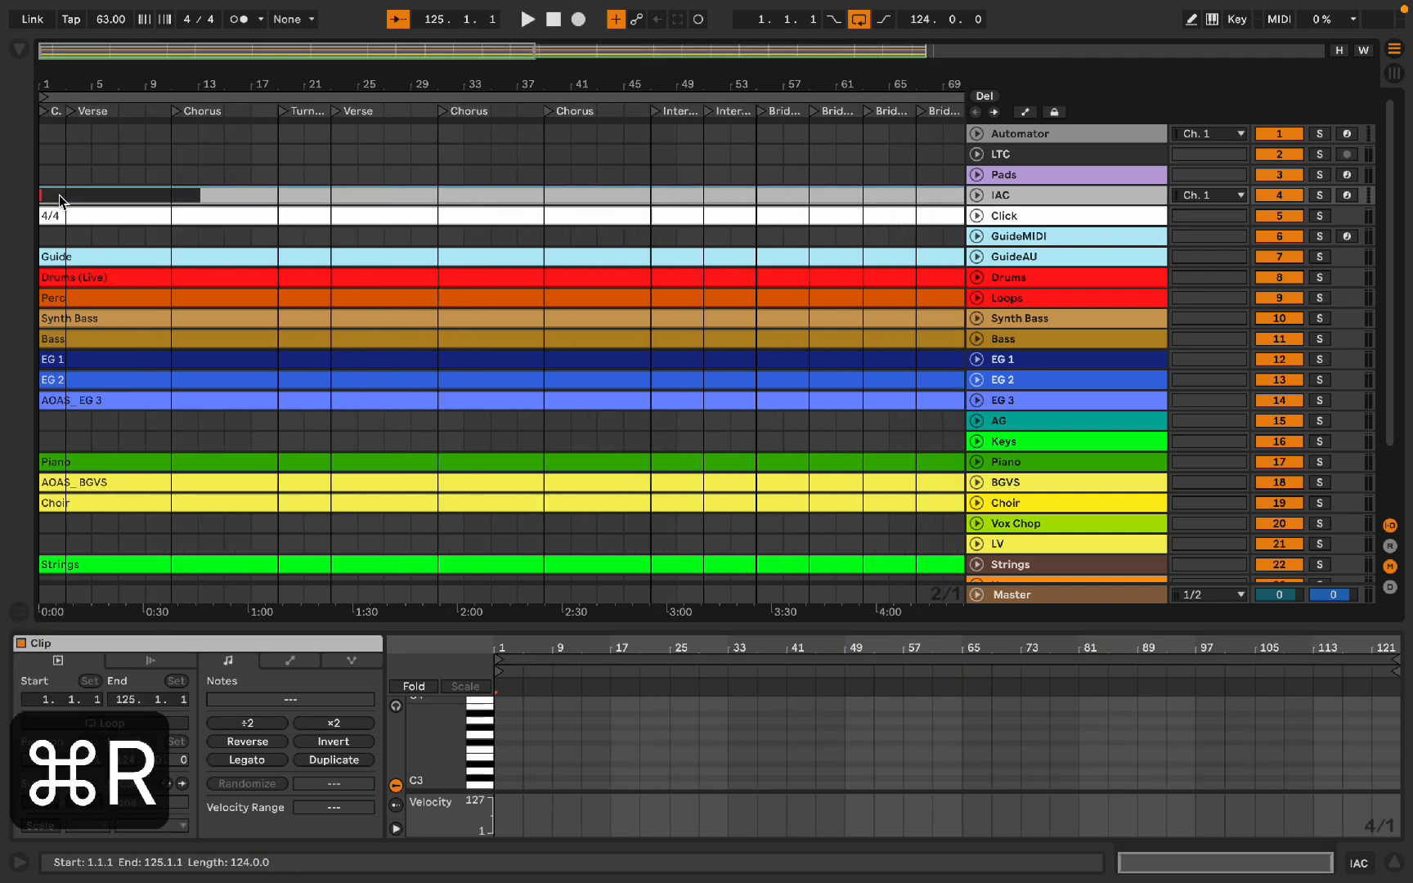
pyautogui.write('A')
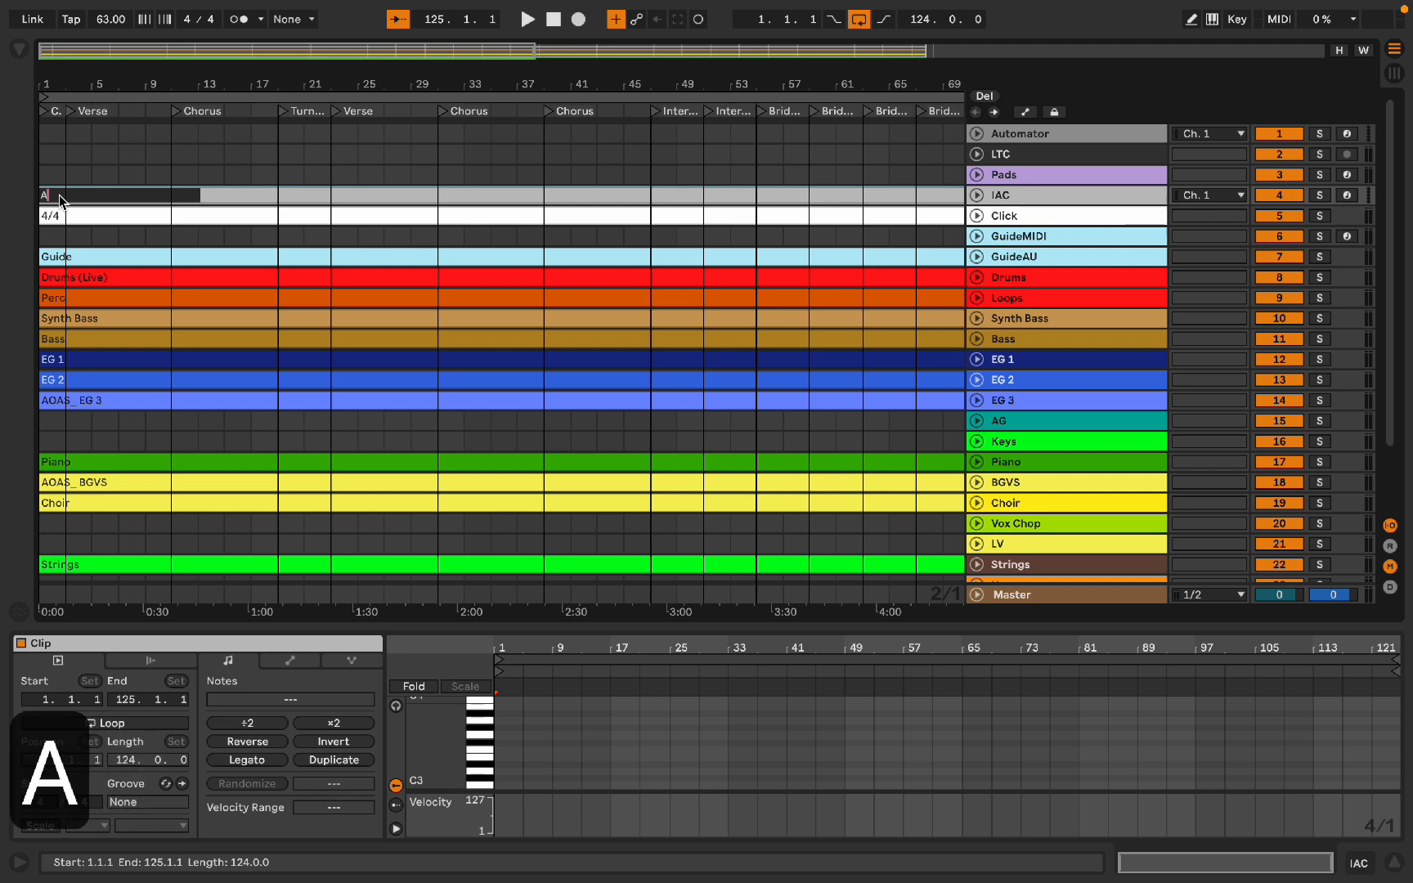
pyautogui.write('ll of A Sudden')
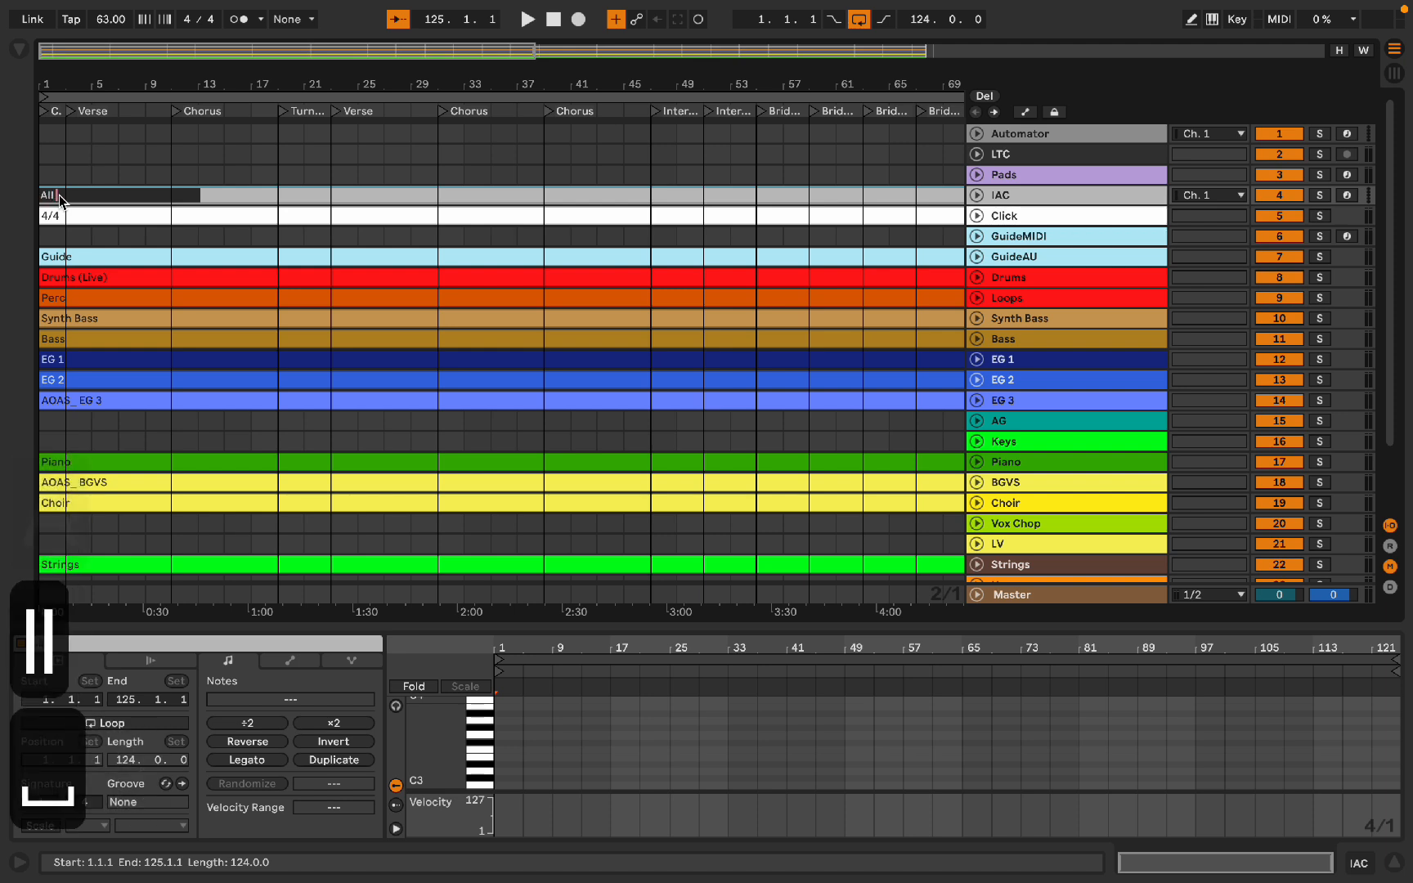
pyautogui.press('Return')
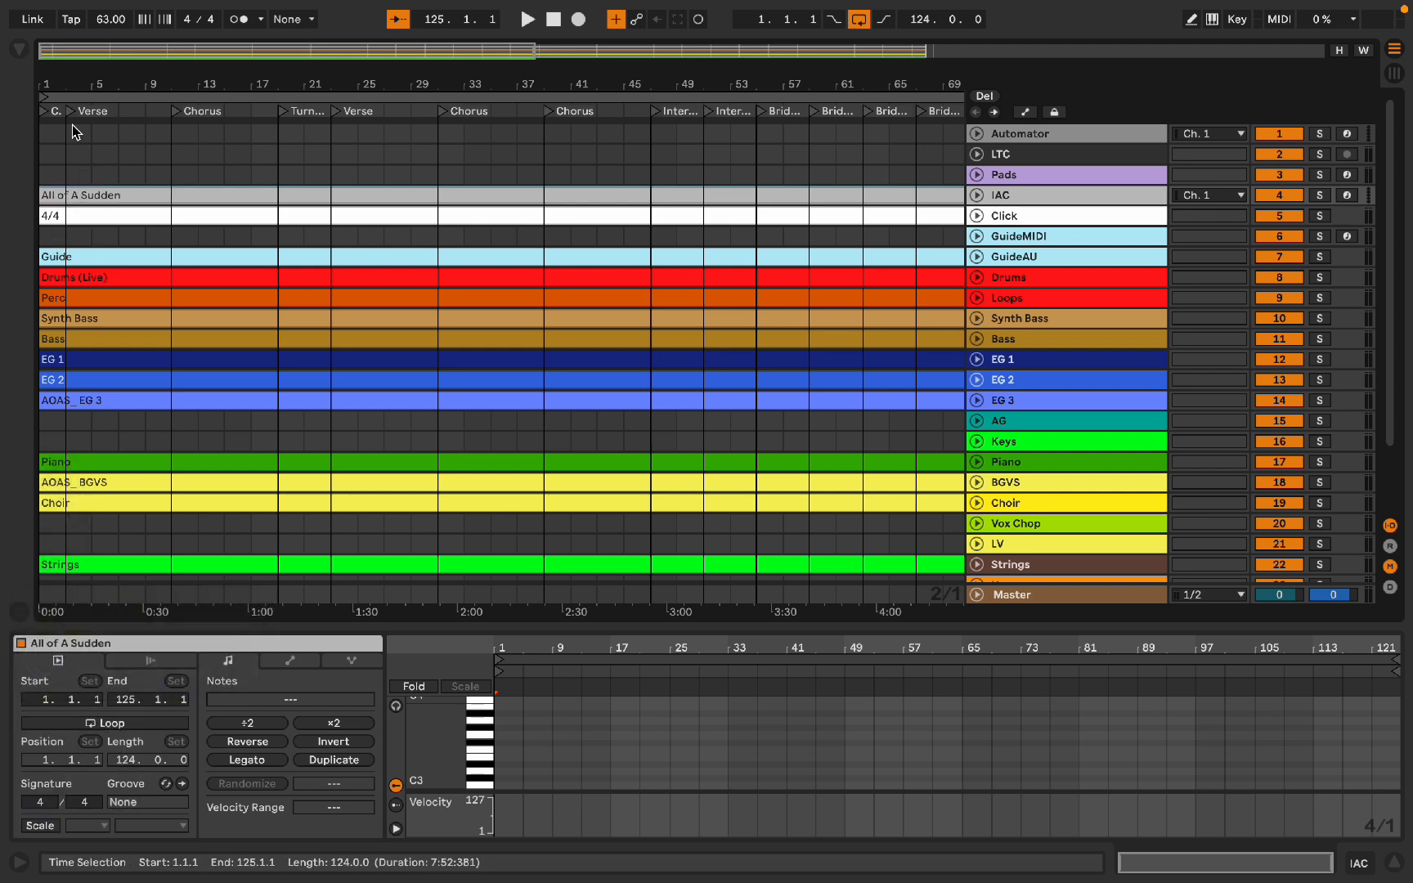
# Step: Create a MIDI clip spanning the whole song on the GuideMIDI track
pyautogui.doubleClick(64, 235)
pyautogui.click(79, 219)
pyautogui.press('Down')
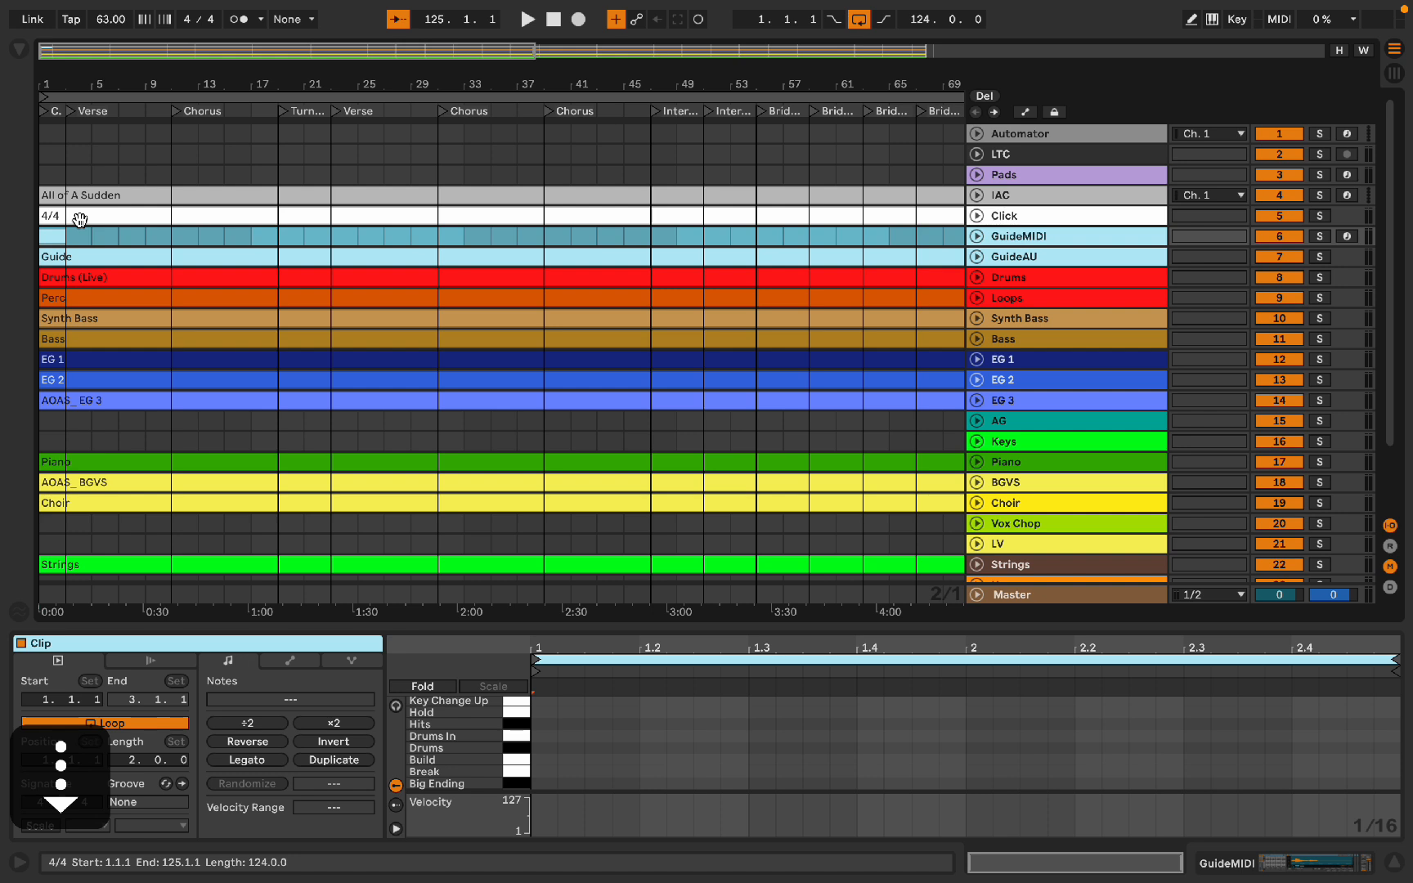
pyautogui.press('super+j')
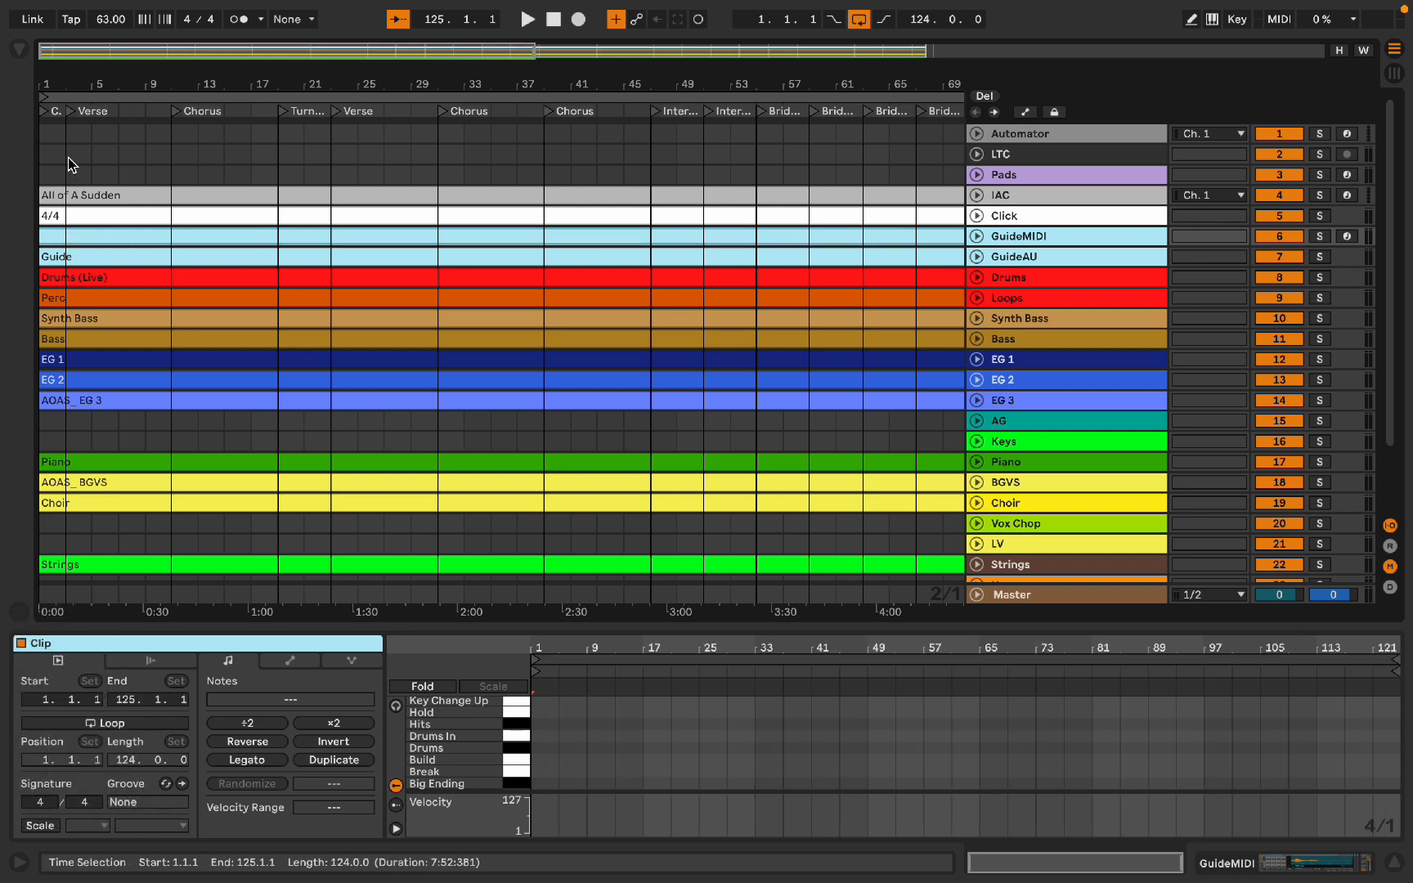
# Step: Delete the IAC clip and rebuild a consolidated MIDI clip covering the whole song on the IAC track
pyautogui.click(57, 195)
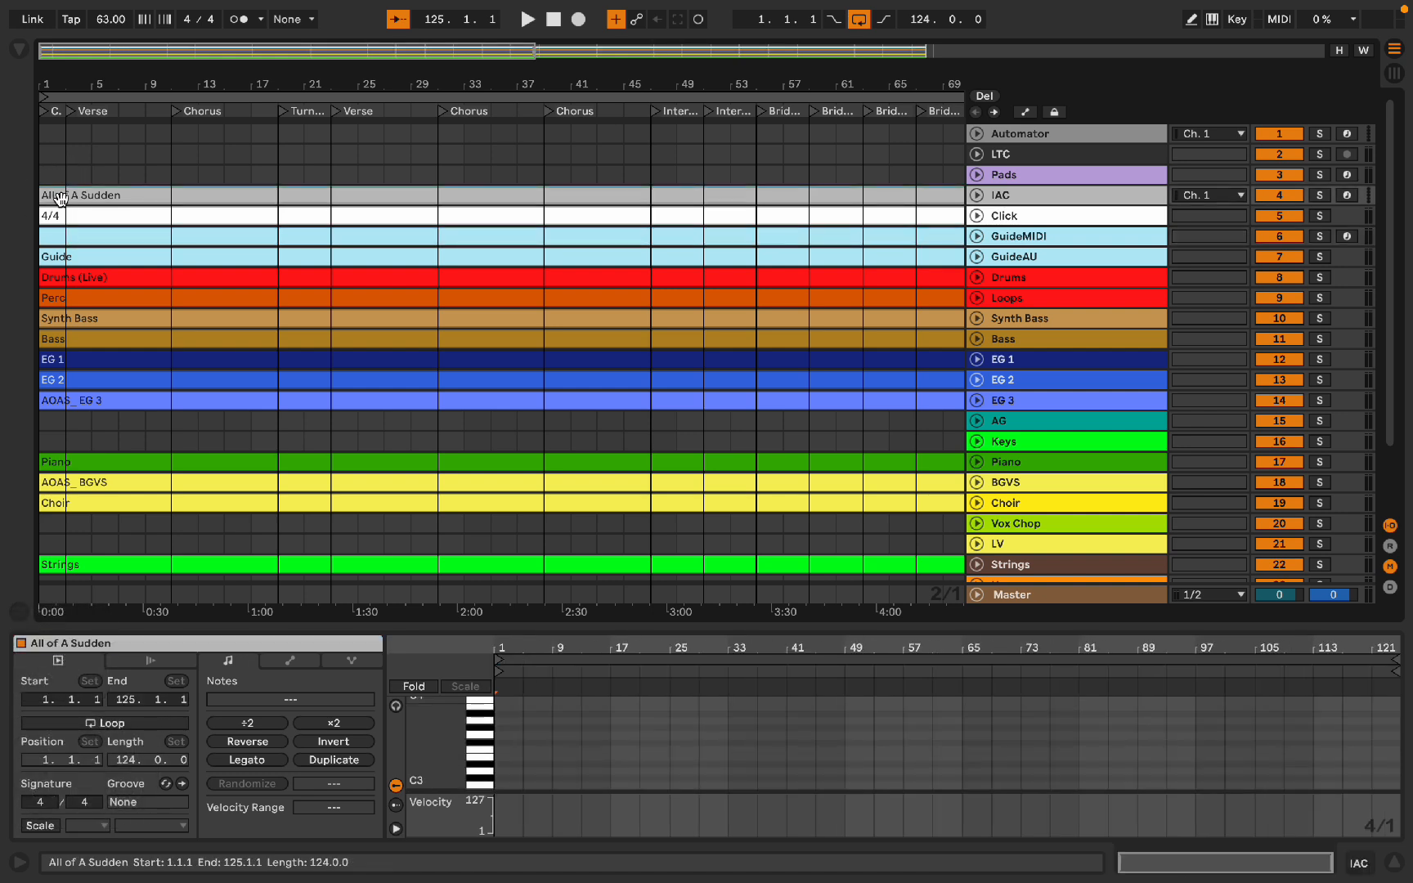
pyautogui.press('BackSpace')
pyautogui.doubleClick(60, 196)
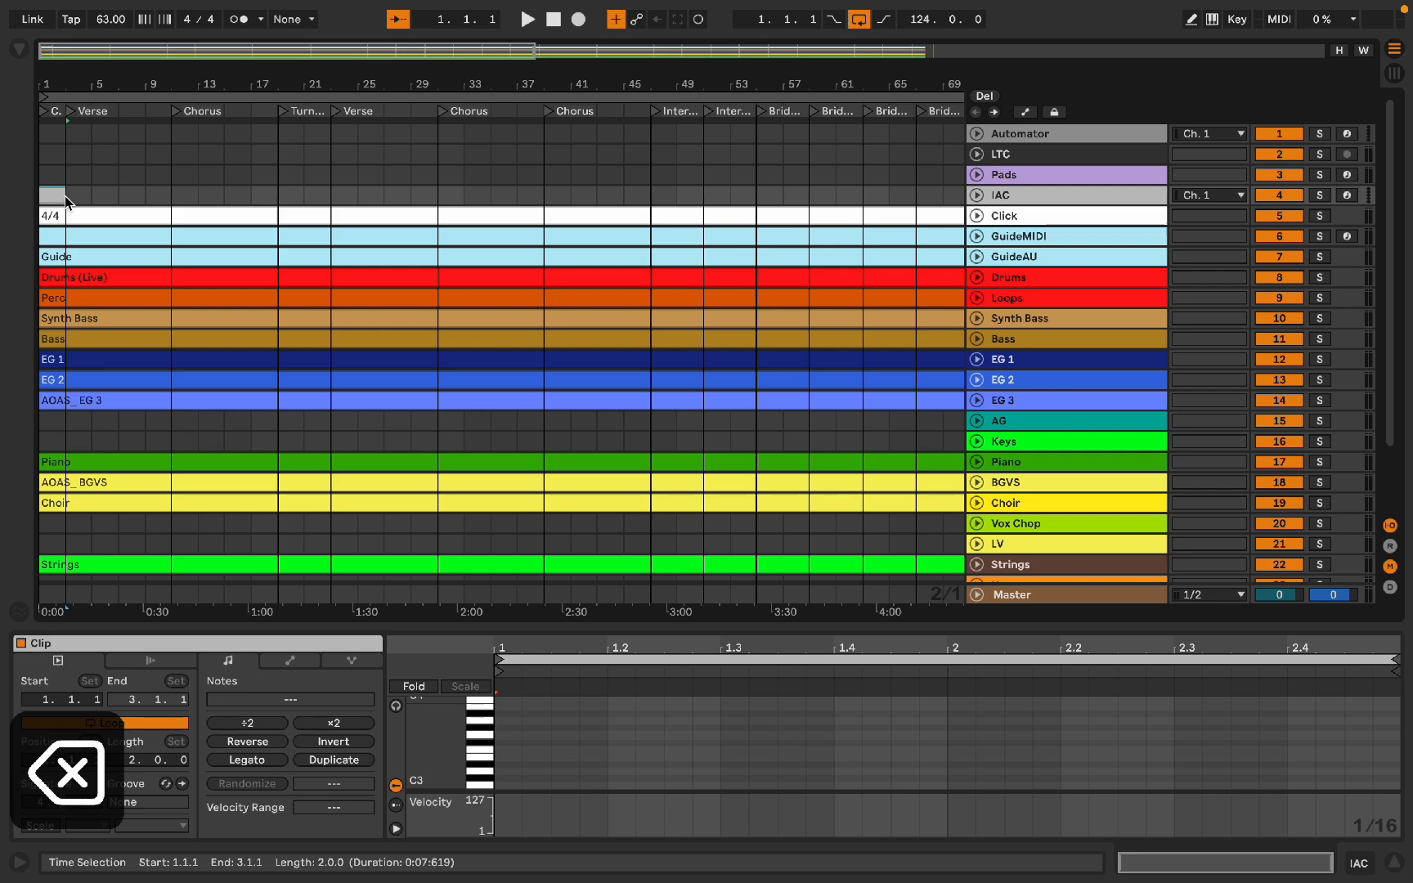
pyautogui.moveTo(59, 196); pyautogui.dragTo(803, 179)
pyautogui.scroll(-5, 804, 179)
pyautogui.moveTo(336, 194); pyautogui.dragTo(670, 219)
pyautogui.scroll(8, 671, 219)
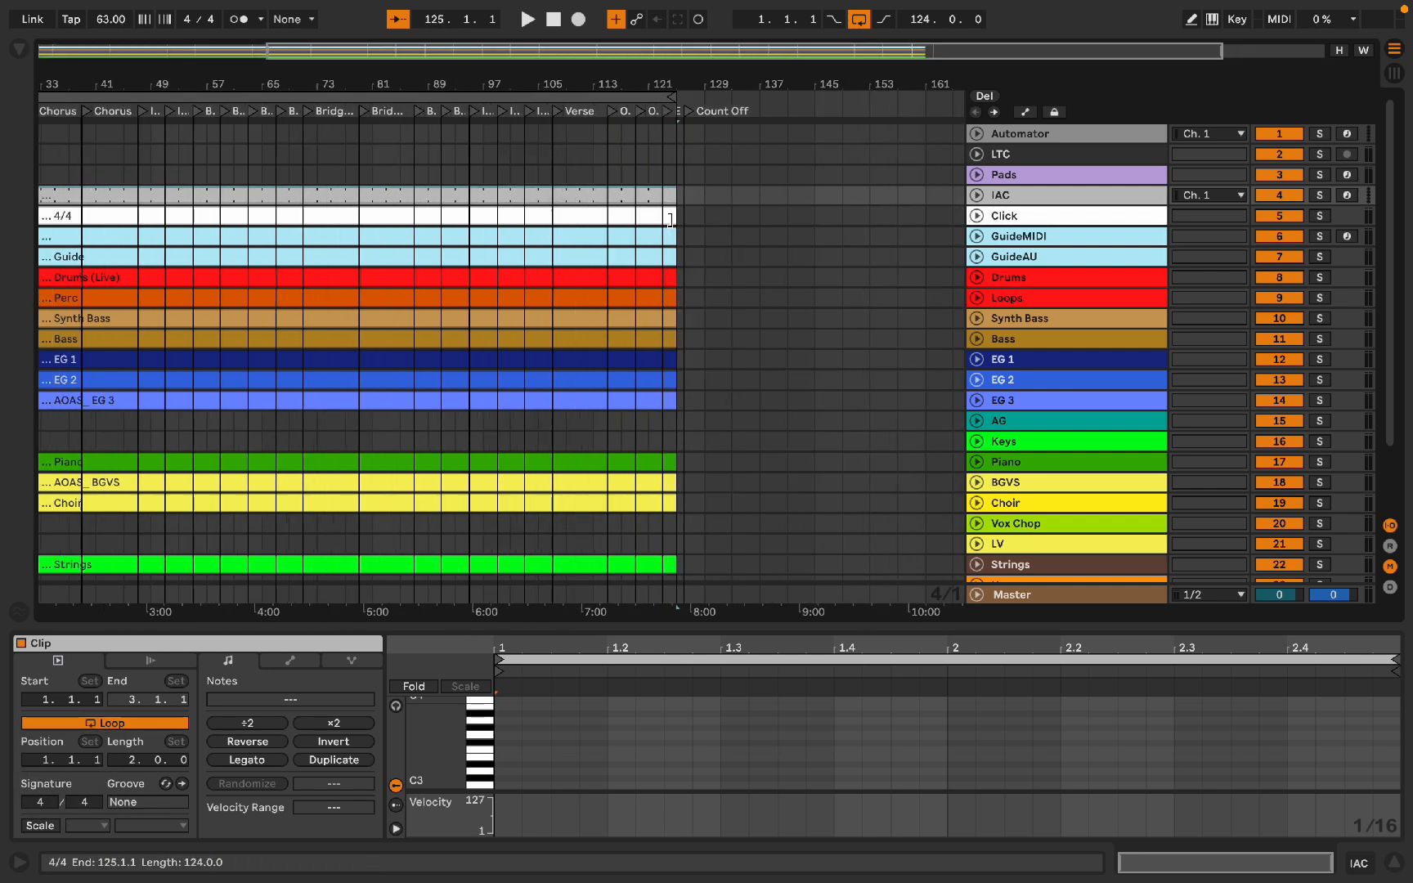
pyautogui.hscroll(-4, 609, 221)
pyautogui.scroll(-4, 609, 221)
pyautogui.hscroll(-12, 609, 222)
pyautogui.scroll(-1, 589, 213)
pyautogui.press('super+j')
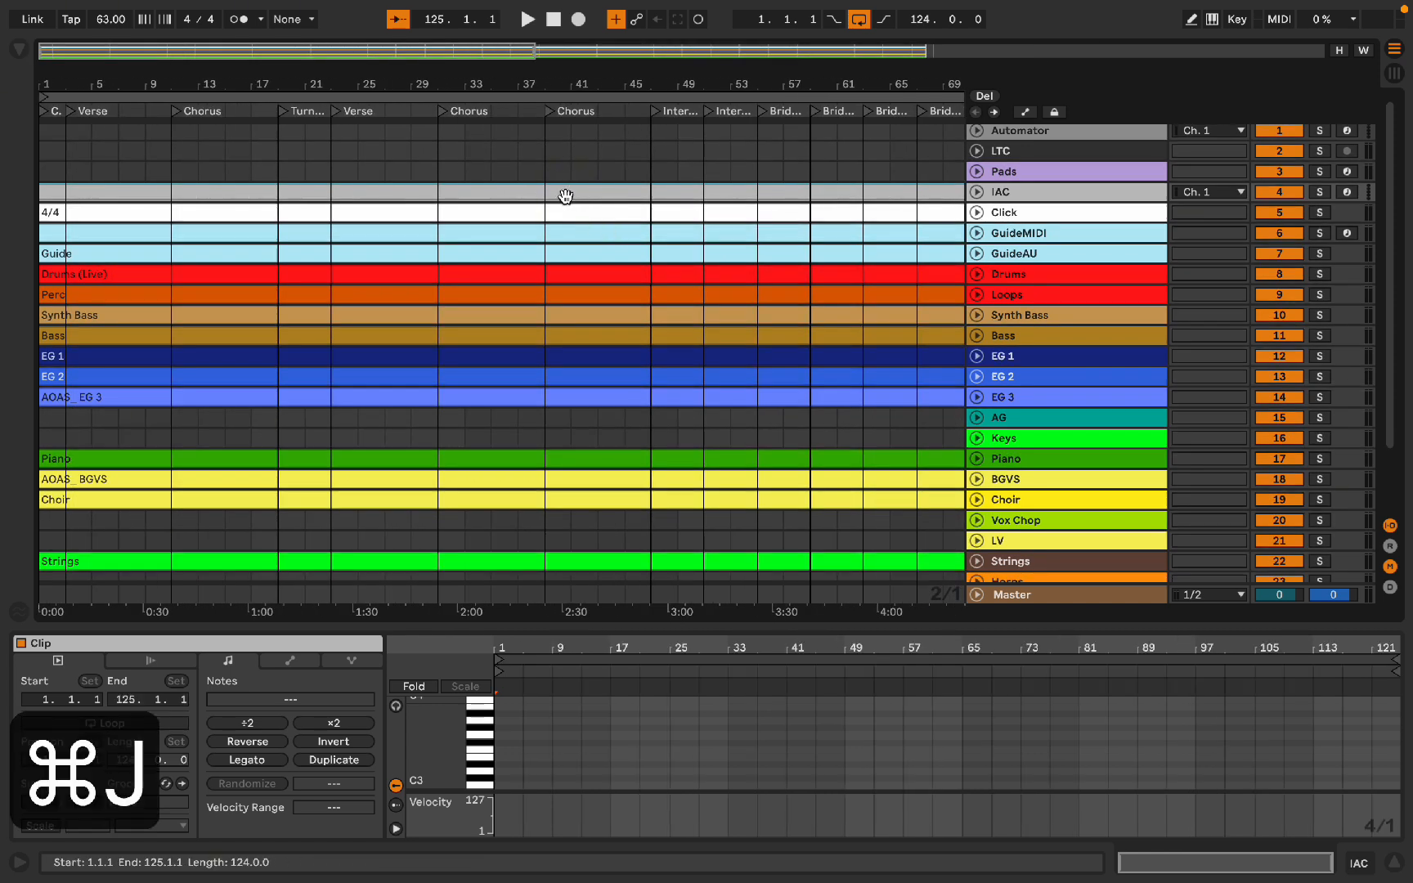
# Step: Name the new IAC clip All of A Sudden
pyautogui.press('super+r')
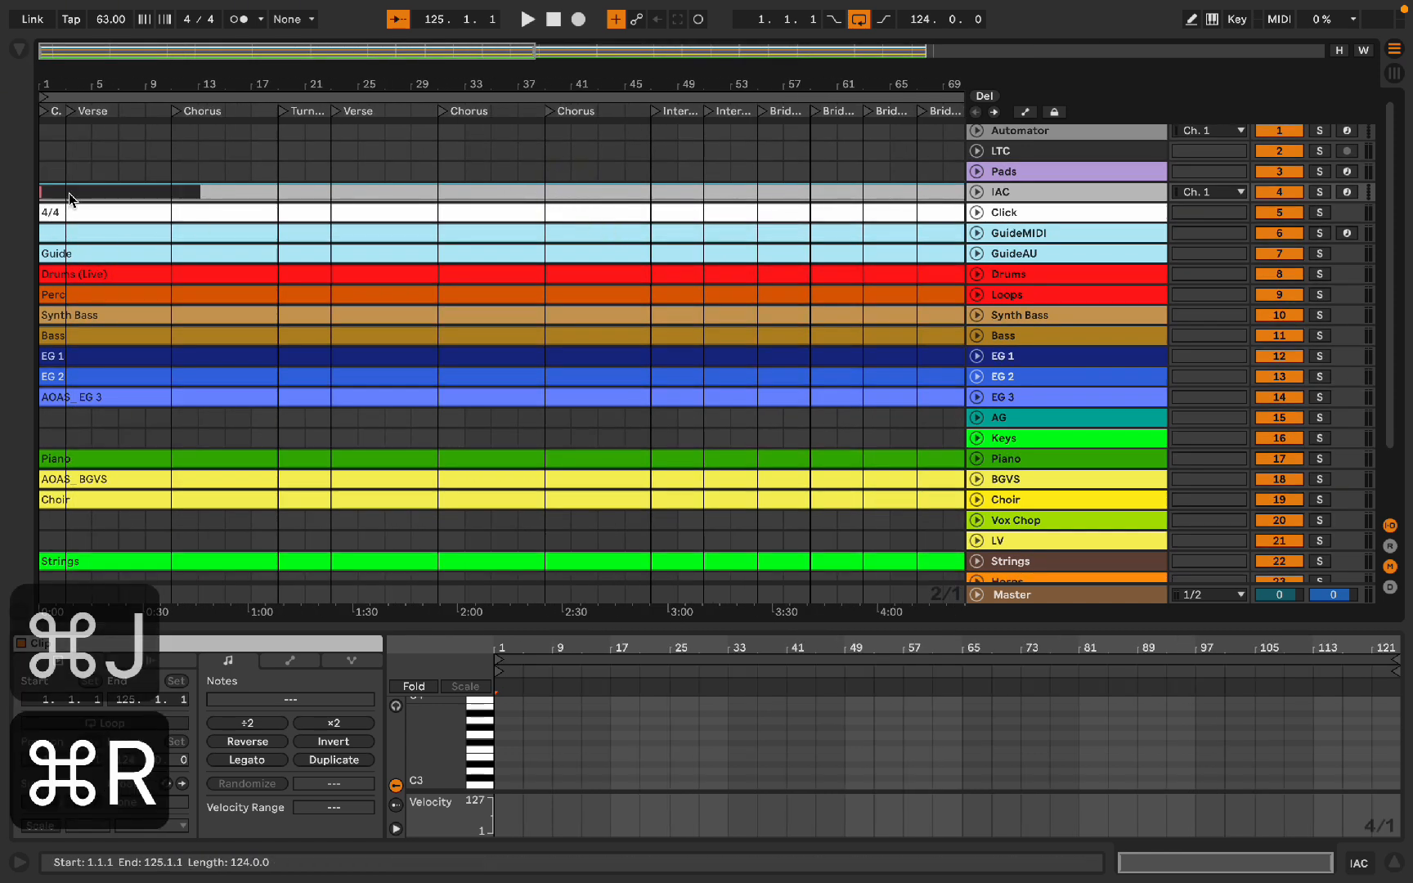
pyautogui.write('All of A Sudden')
pyautogui.press('Return')
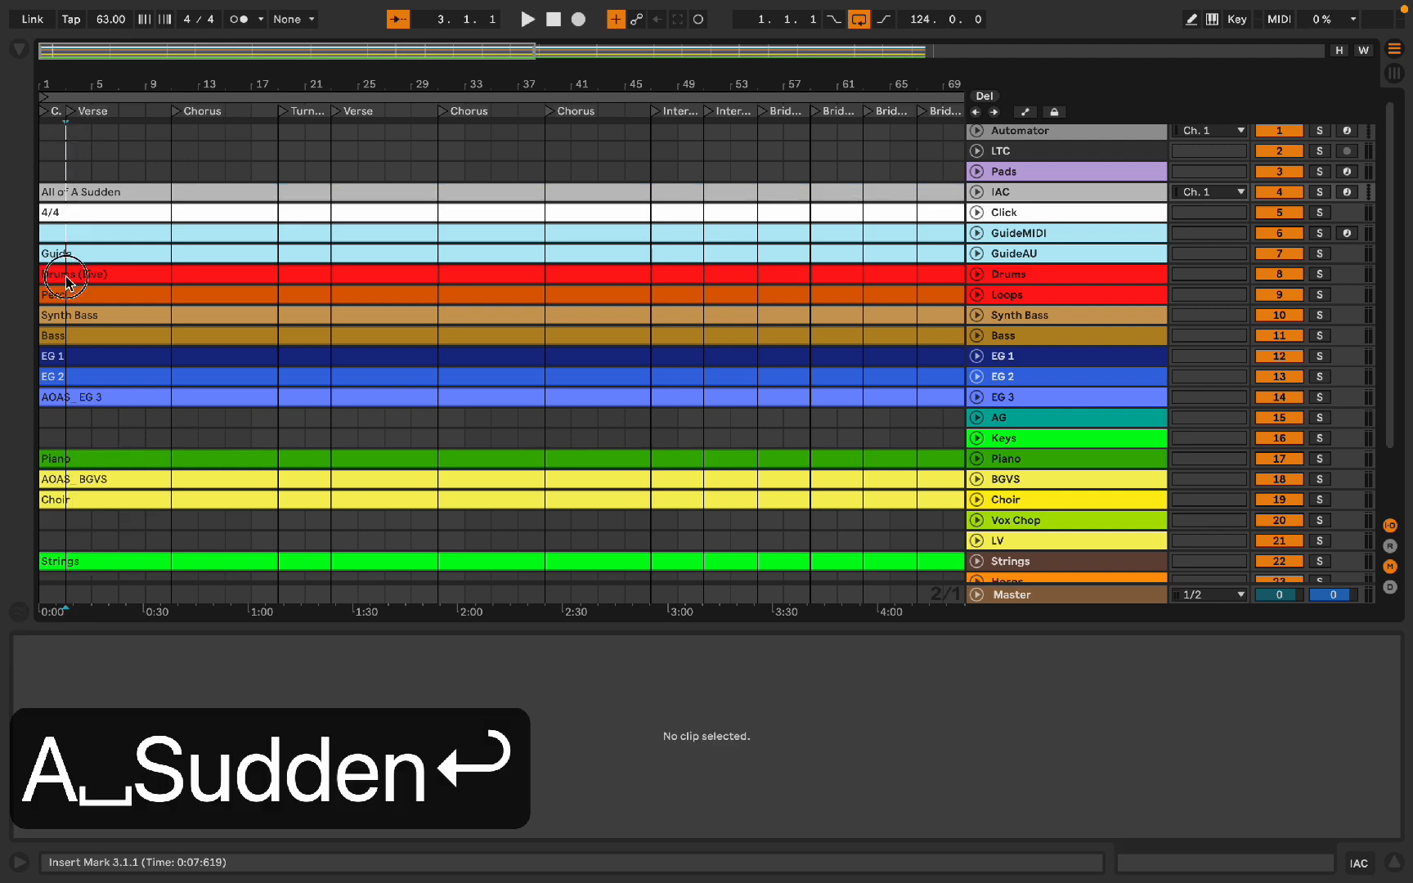
# Step: Select all clips in the arrangement and split them at bar 3
pyautogui.scroll(-1, 63, 567)
pyautogui.click(76, 625)
pyautogui.press('super+a')
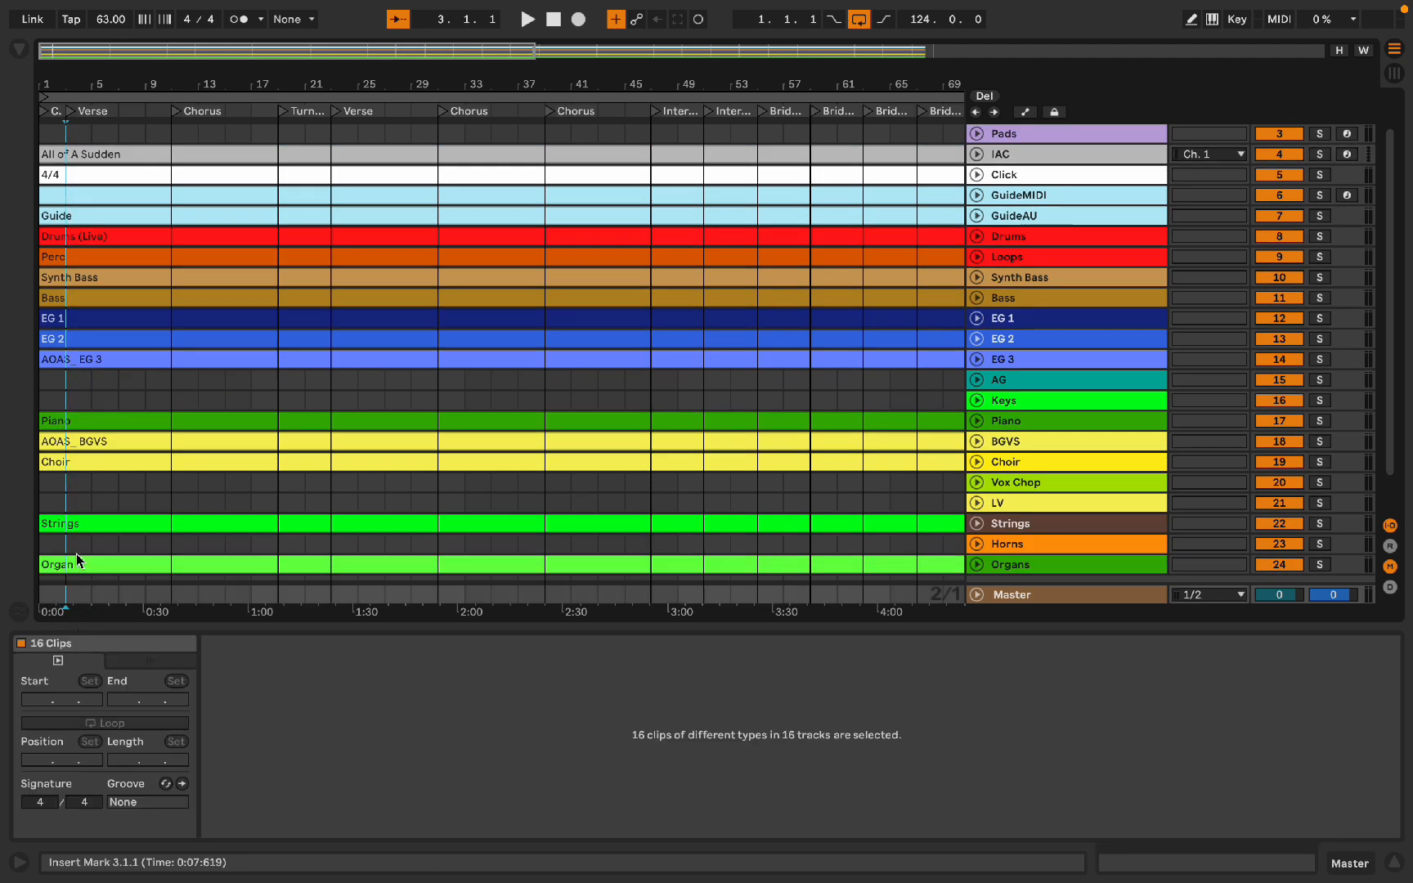
pyautogui.scroll(-1, 76, 524)
pyautogui.hscroll(-2, 122, 135)
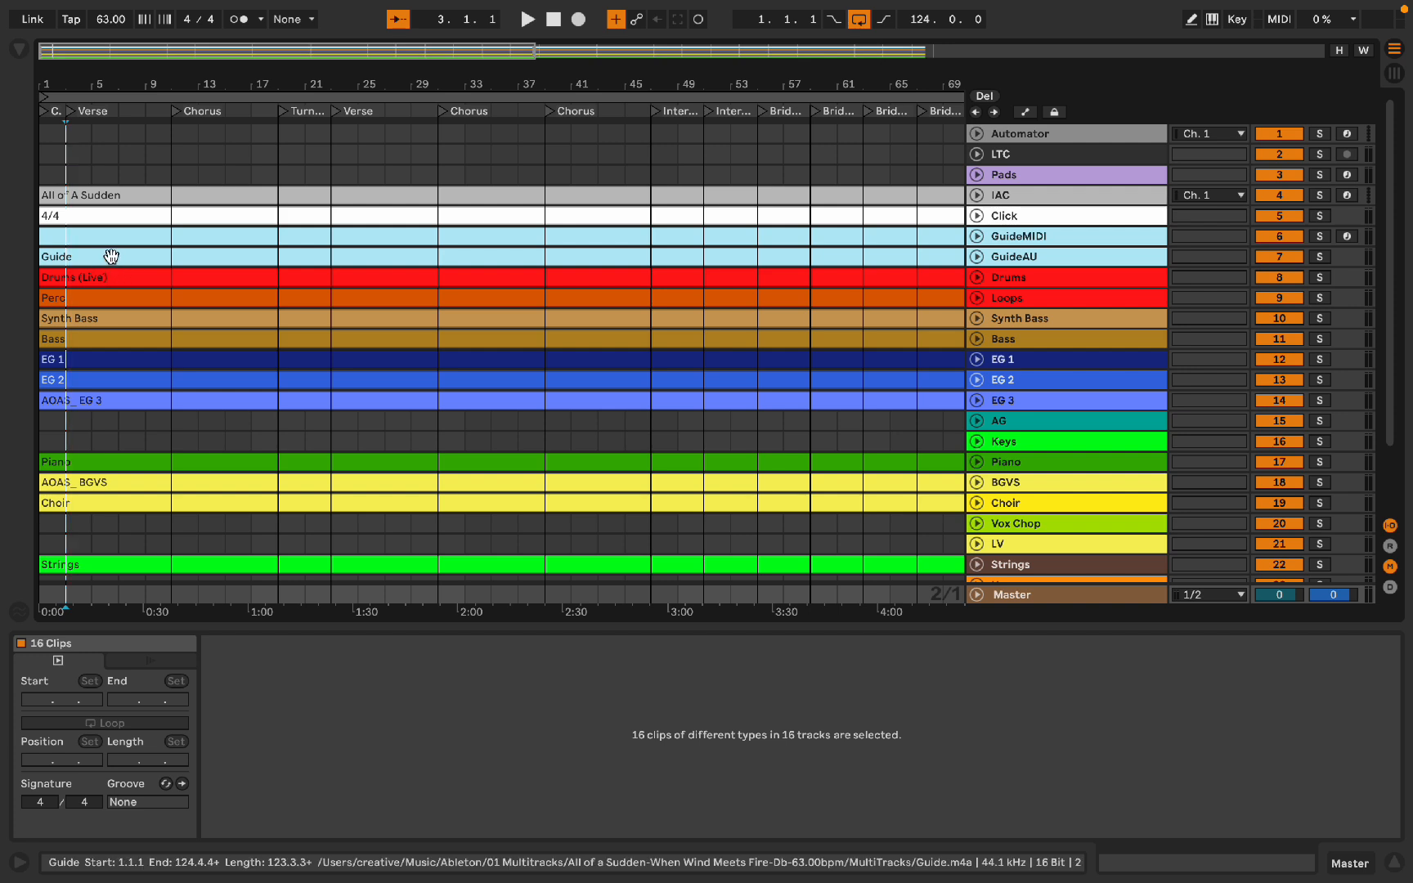
pyautogui.scroll(5, 67, 152)
pyautogui.hscroll(-2, 70, 159)
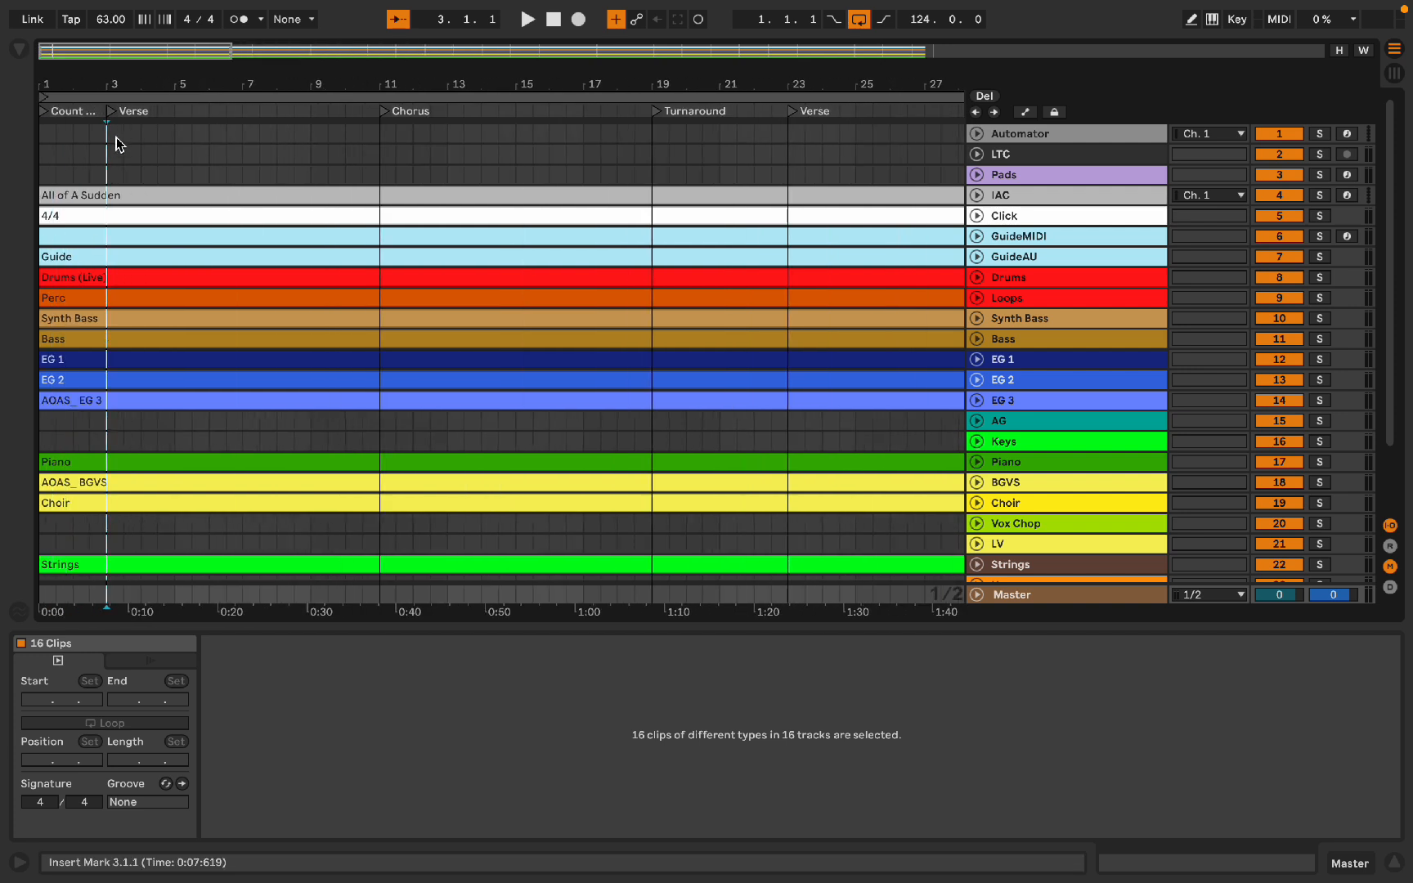
pyautogui.press('super+e')
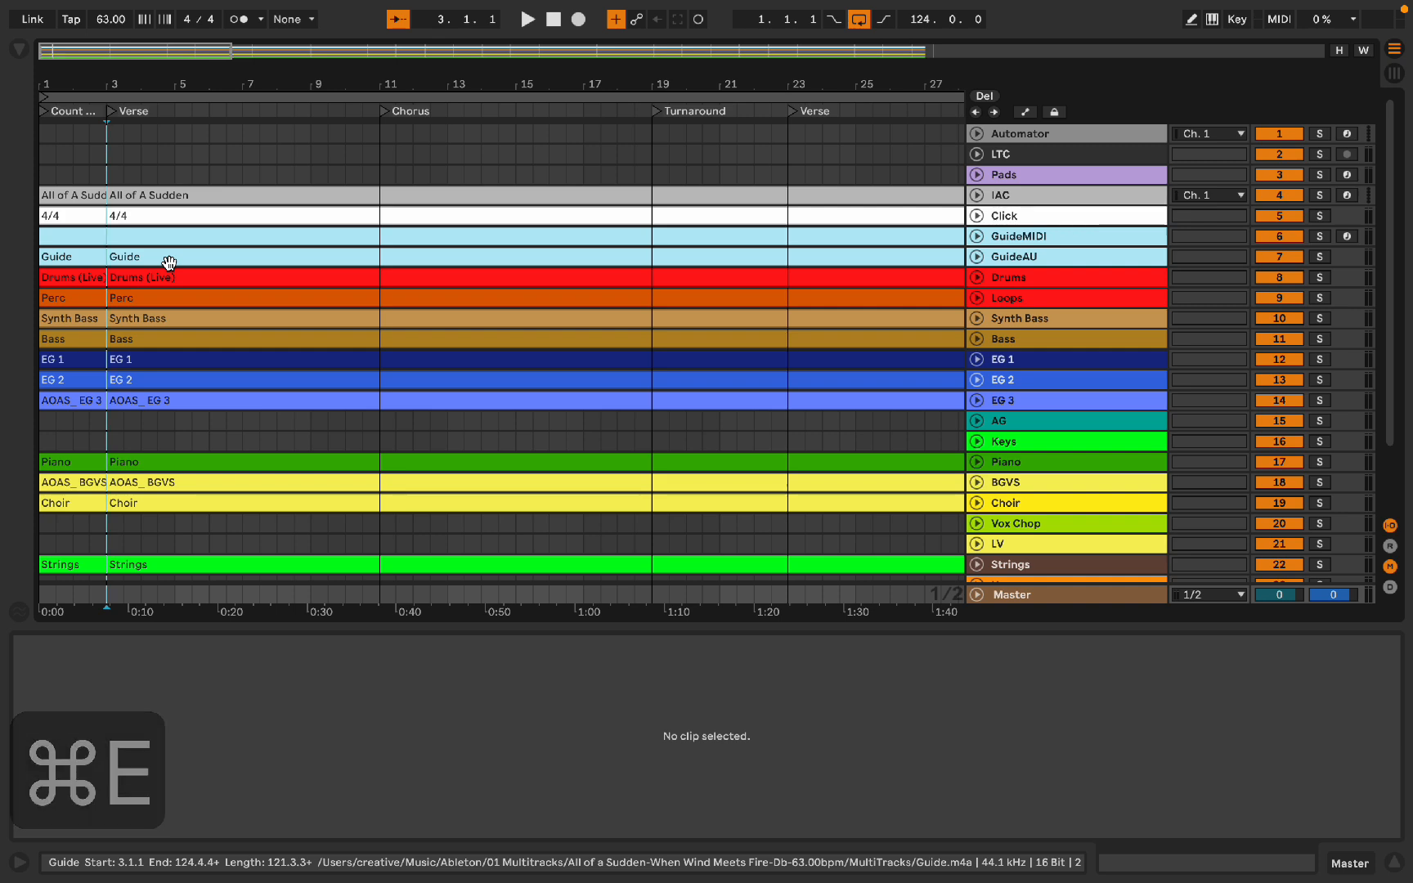
# Step: Split all clips at each section marker from the first Verse through the Bridge sections near bar 65
pyautogui.press('-')
pyautogui.press('-')
pyautogui.press('Right')
pyautogui.press('Right')
pyautogui.press('Right')
pyautogui.press('Right')
pyautogui.press('super+e')
pyautogui.press('Right')
pyautogui.press('Right')
pyautogui.press('Right')
pyautogui.press('Right')
pyautogui.press('super+e')
pyautogui.press('Right')
pyautogui.press('Right')
pyautogui.press('Right')
pyautogui.press('Left')
pyautogui.press('super+e')
pyautogui.press('Right')
pyautogui.press('Right')
pyautogui.press('Right')
pyautogui.press('Right')
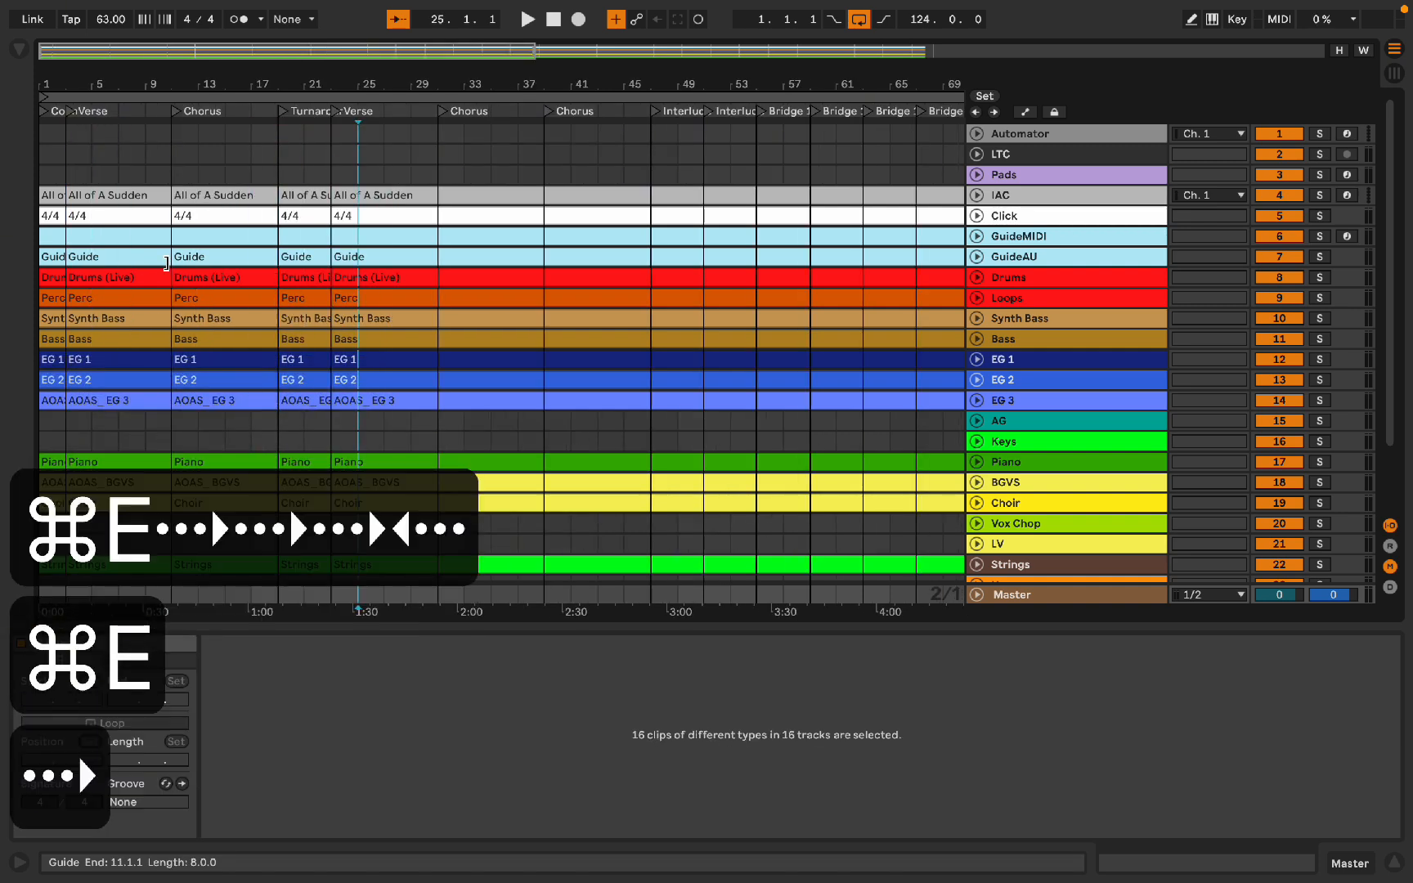
pyautogui.press('super+e')
pyautogui.press('Right')
pyautogui.press('Right')
pyautogui.press('Right')
pyautogui.press('Right')
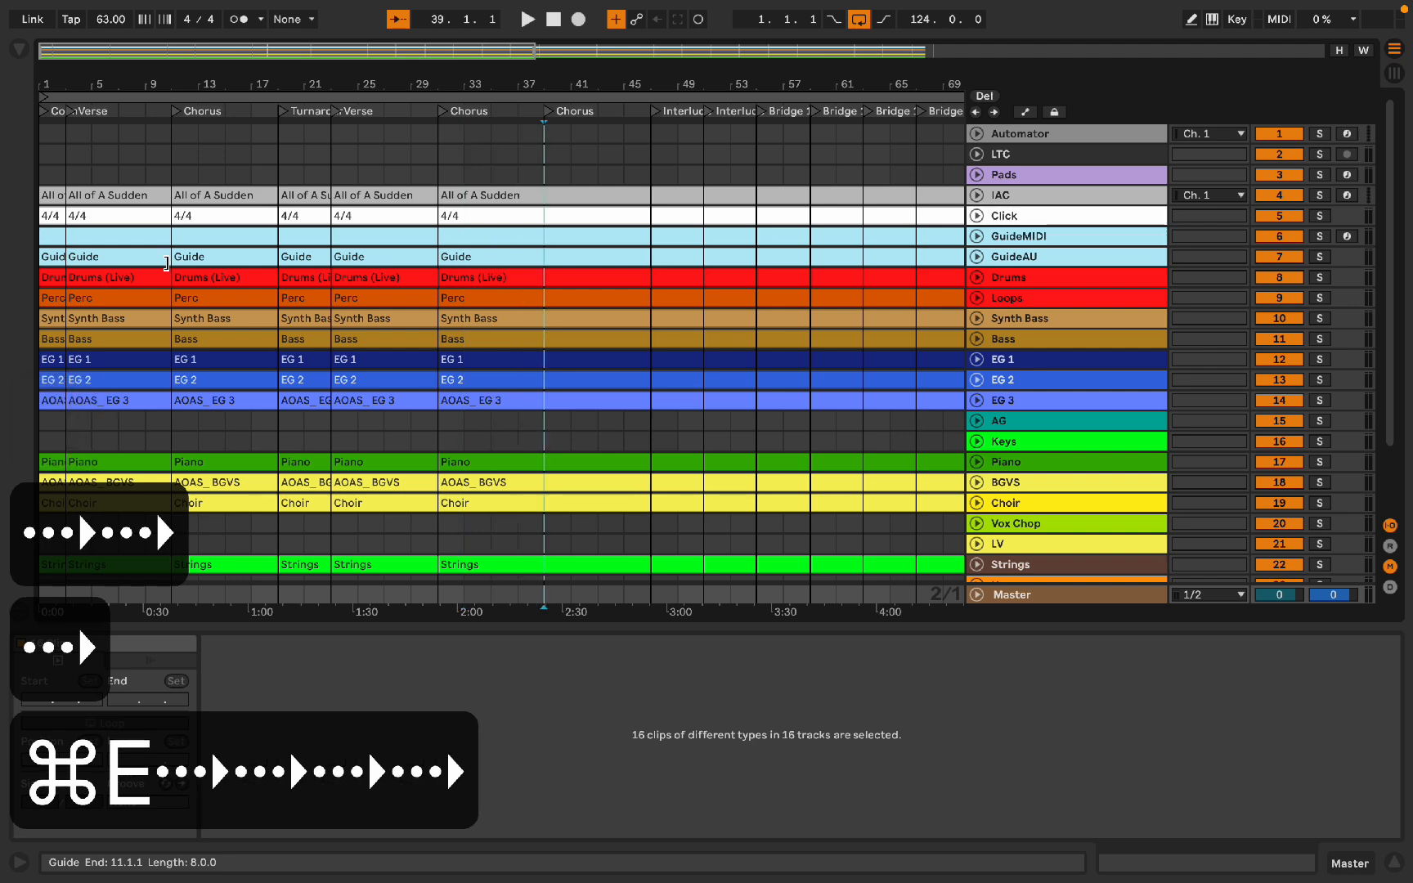
pyautogui.press('super+e')
pyautogui.press('Right')
pyautogui.press('Right')
pyautogui.press('super+e')
pyautogui.press('Right')
pyautogui.press('Right')
pyautogui.press('Right')
pyautogui.press('Left')
pyautogui.press('super+e')
pyautogui.press('Right')
pyautogui.press('Right')
pyautogui.press('super+e')
pyautogui.press('Right')
pyautogui.press('Right')
pyautogui.press('super+e')
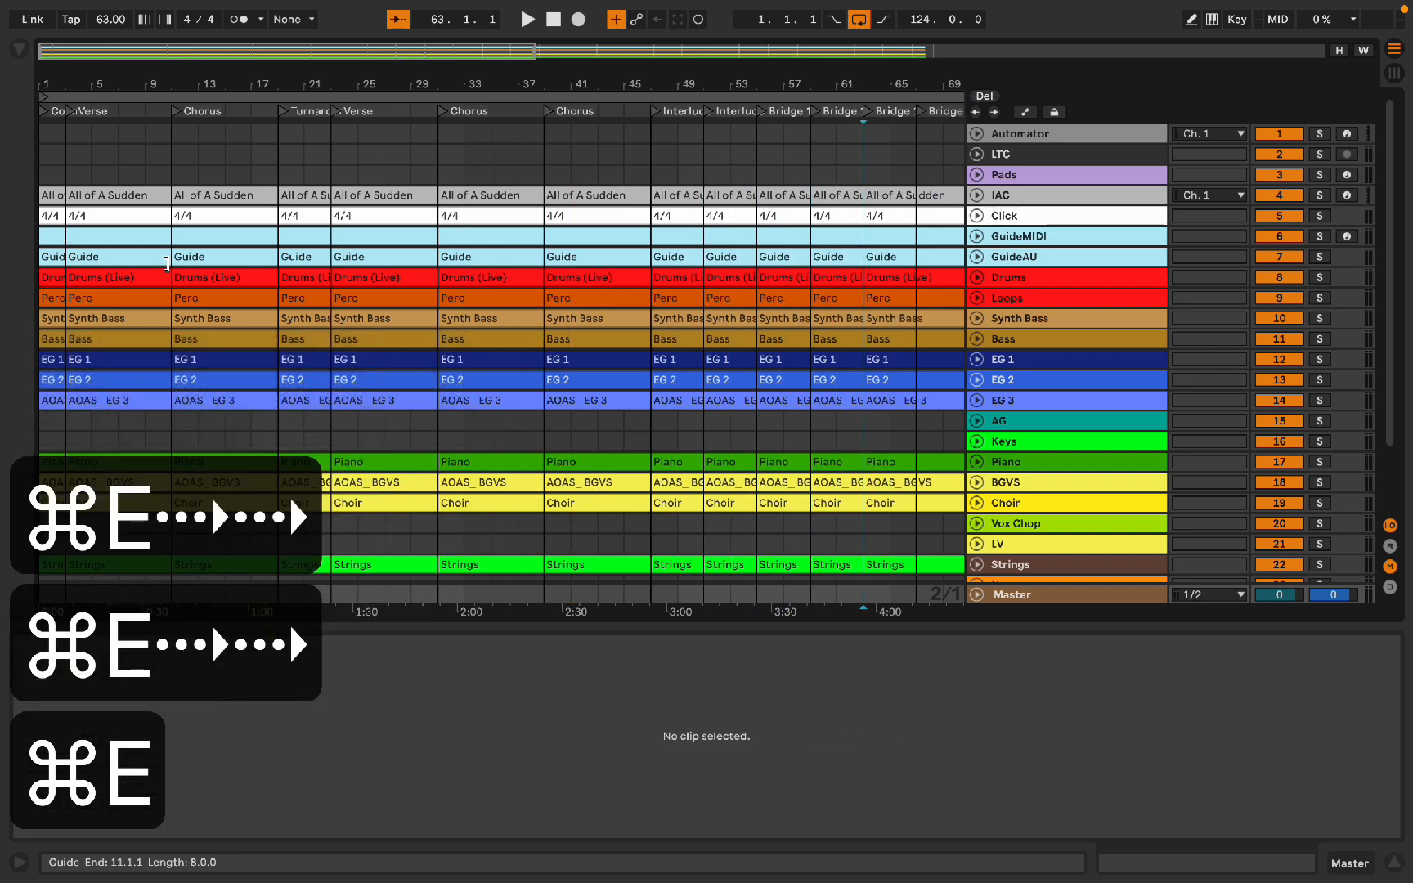
pyautogui.press('Right')
pyautogui.press('Right')
pyautogui.press('super+e')
# Step: Continue splitting all clips at every remaining section marker through the Outro and Ending sections
pyautogui.press('Right')
pyautogui.press('Right')
pyautogui.press('super+e')
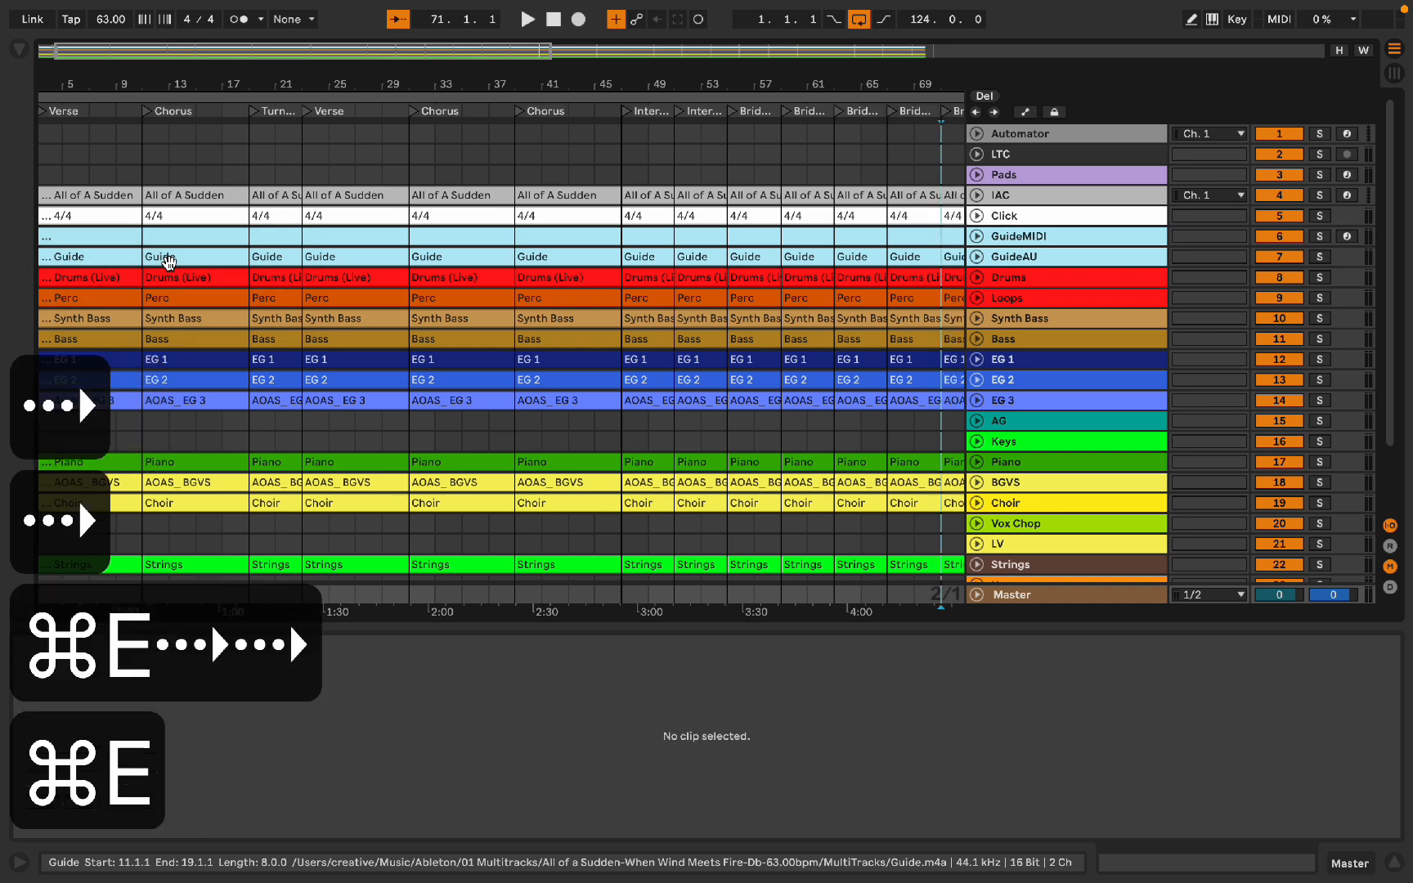
pyautogui.press('Right')
pyautogui.press('Right')
pyautogui.press('Right')
pyautogui.press('Right')
pyautogui.press('Right')
pyautogui.press('Left')
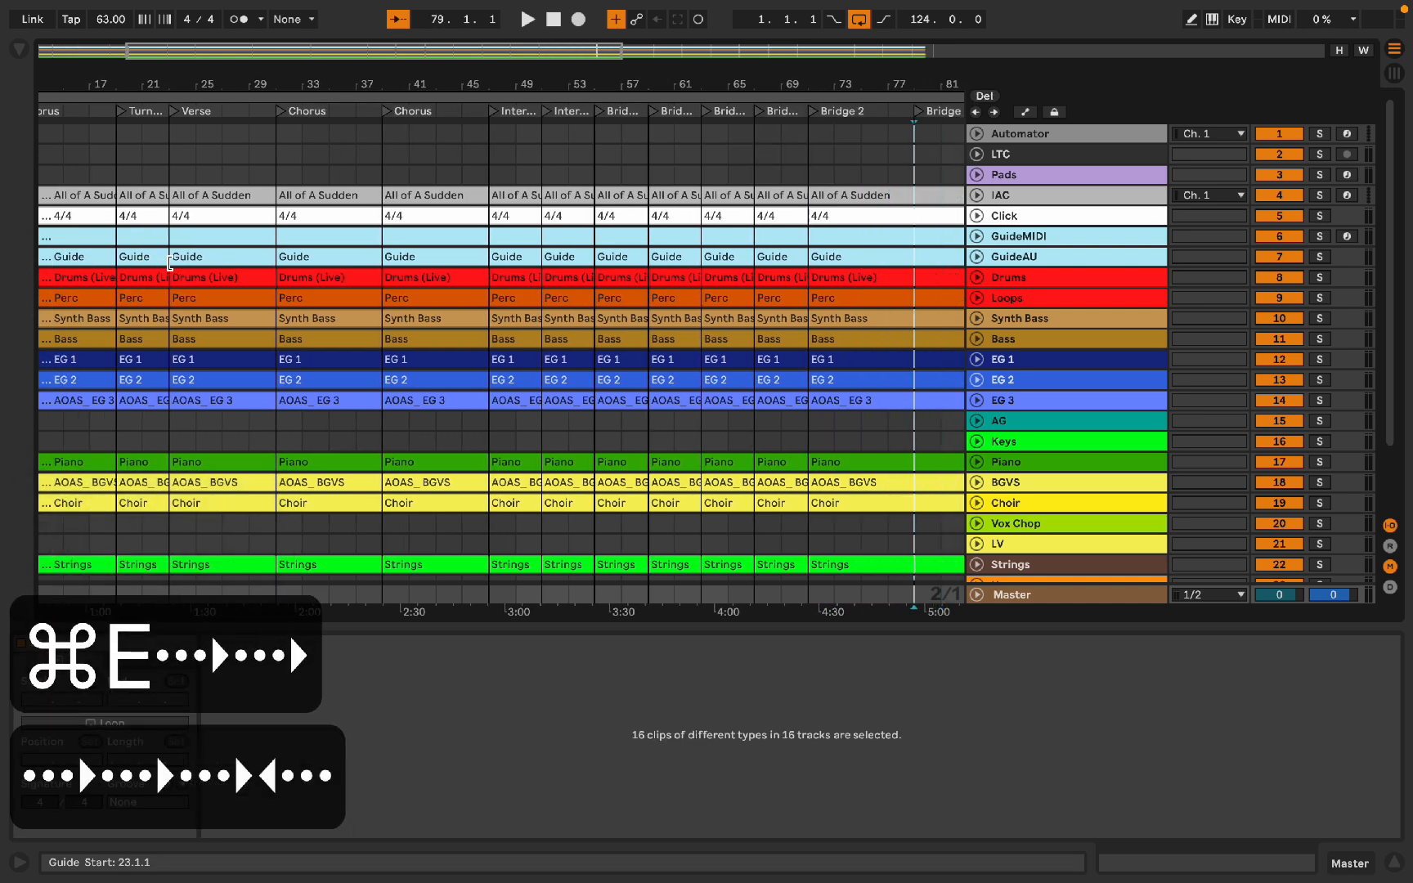
pyautogui.press('super+e')
pyautogui.press('Right')
pyautogui.press('Right')
pyautogui.press('Right')
pyautogui.press('Right')
pyautogui.press('Right')
pyautogui.press('Right')
pyautogui.press('super+e')
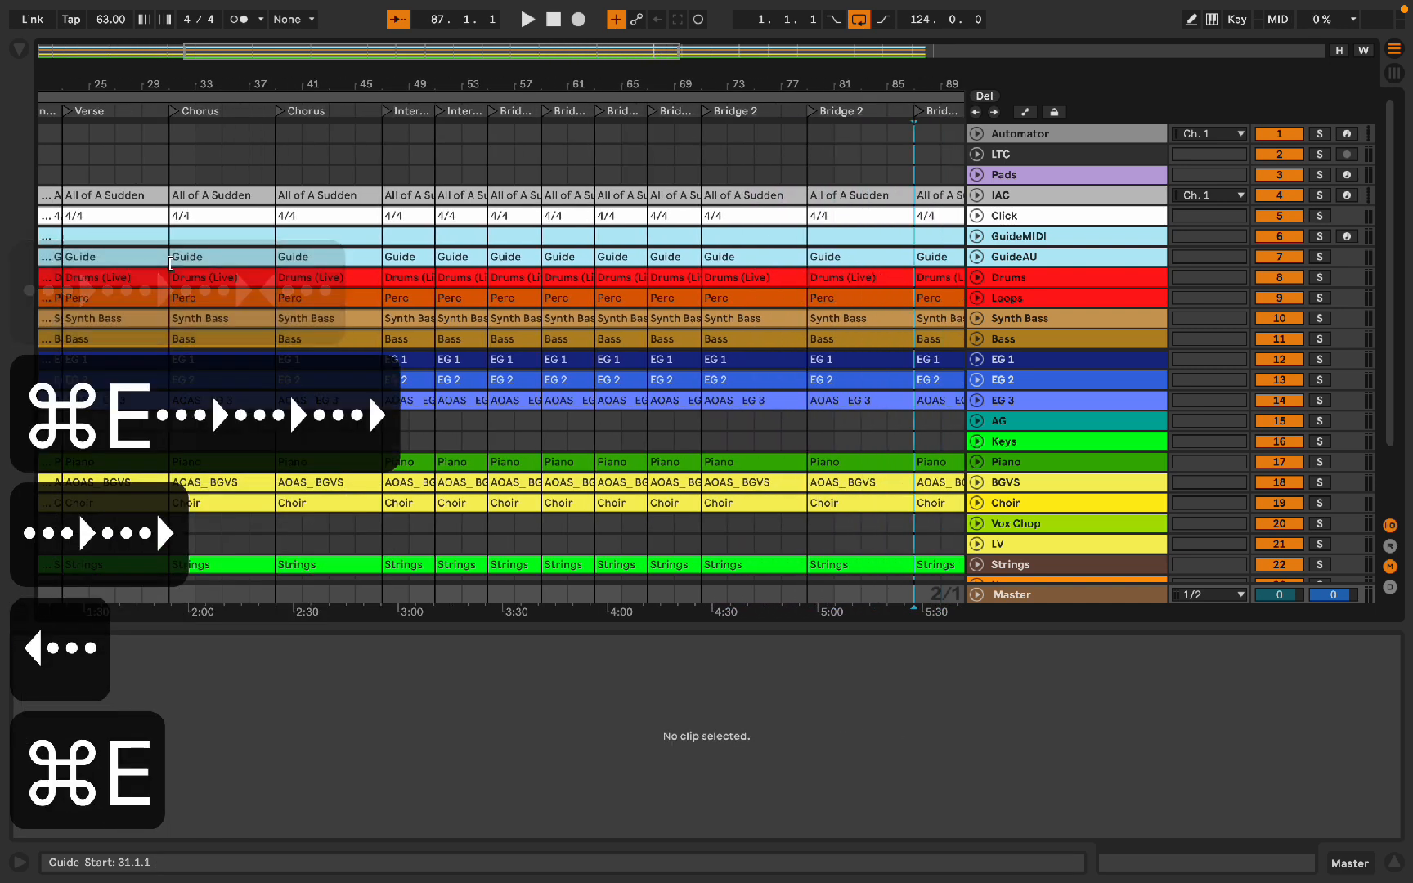
pyautogui.press('Right')
pyautogui.press('Right')
pyautogui.press('super+e')
pyautogui.press('Right')
pyautogui.press('Right')
pyautogui.press('super+e')
pyautogui.press('Right')
pyautogui.press('Right')
pyautogui.press('super+e')
pyautogui.press('Right')
pyautogui.press('Right')
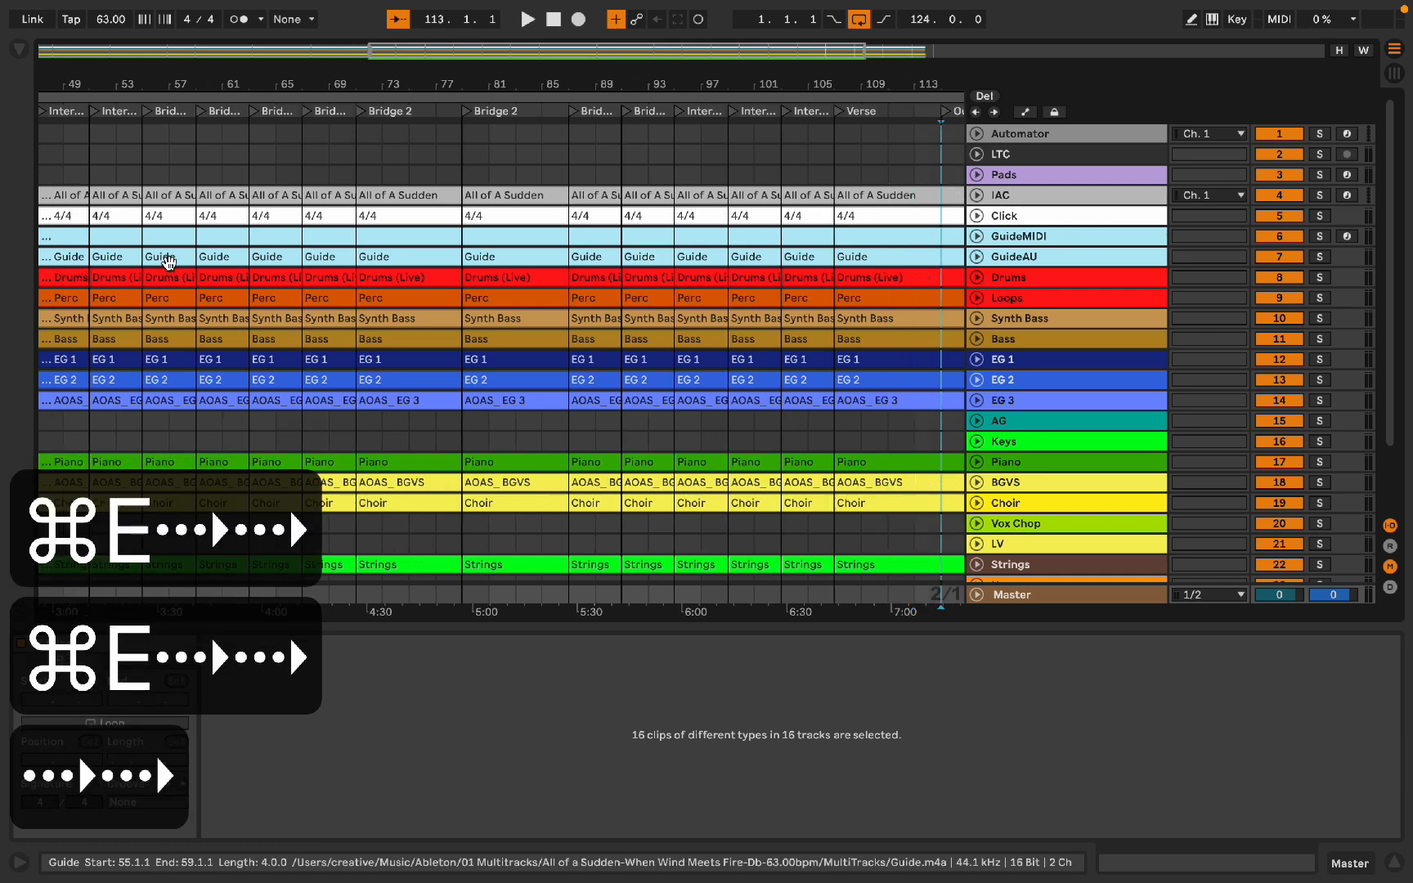
pyautogui.press('super+e')
pyautogui.press('Right')
pyautogui.press('Right')
pyautogui.press('Right')
pyautogui.press('Left')
pyautogui.press('super+e')
pyautogui.press('Right')
pyautogui.press('Right')
pyautogui.press('super+e')
pyautogui.press('Right')
pyautogui.press('Right')
pyautogui.press('Left')
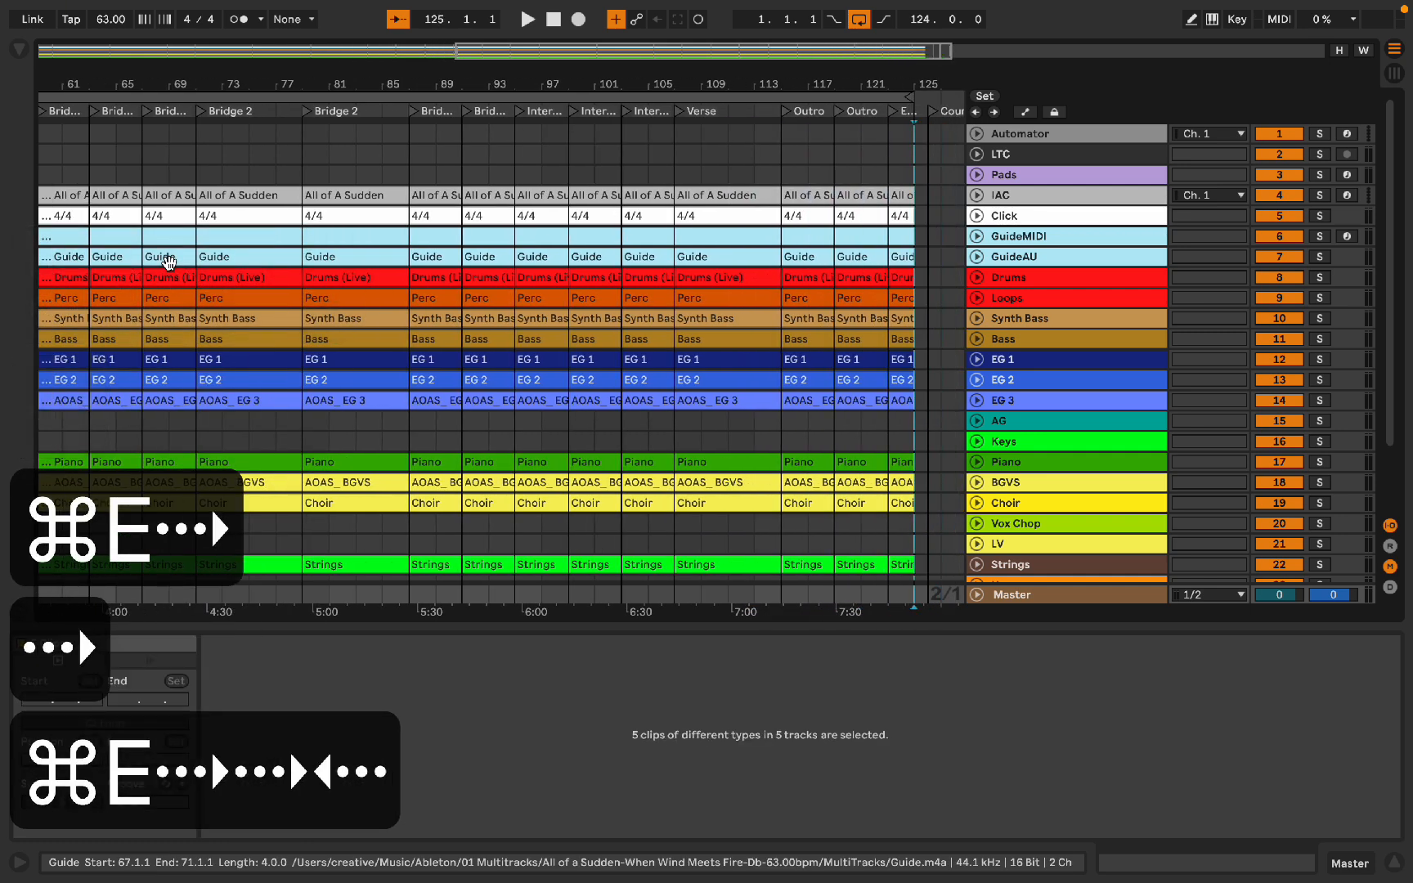
pyautogui.press('super+e')
# Step: Delete all clip material after bar 125, beyond the end of the Ending section
pyautogui.hotkey('shift', 'Right')
pyautogui.press('BackSpace')
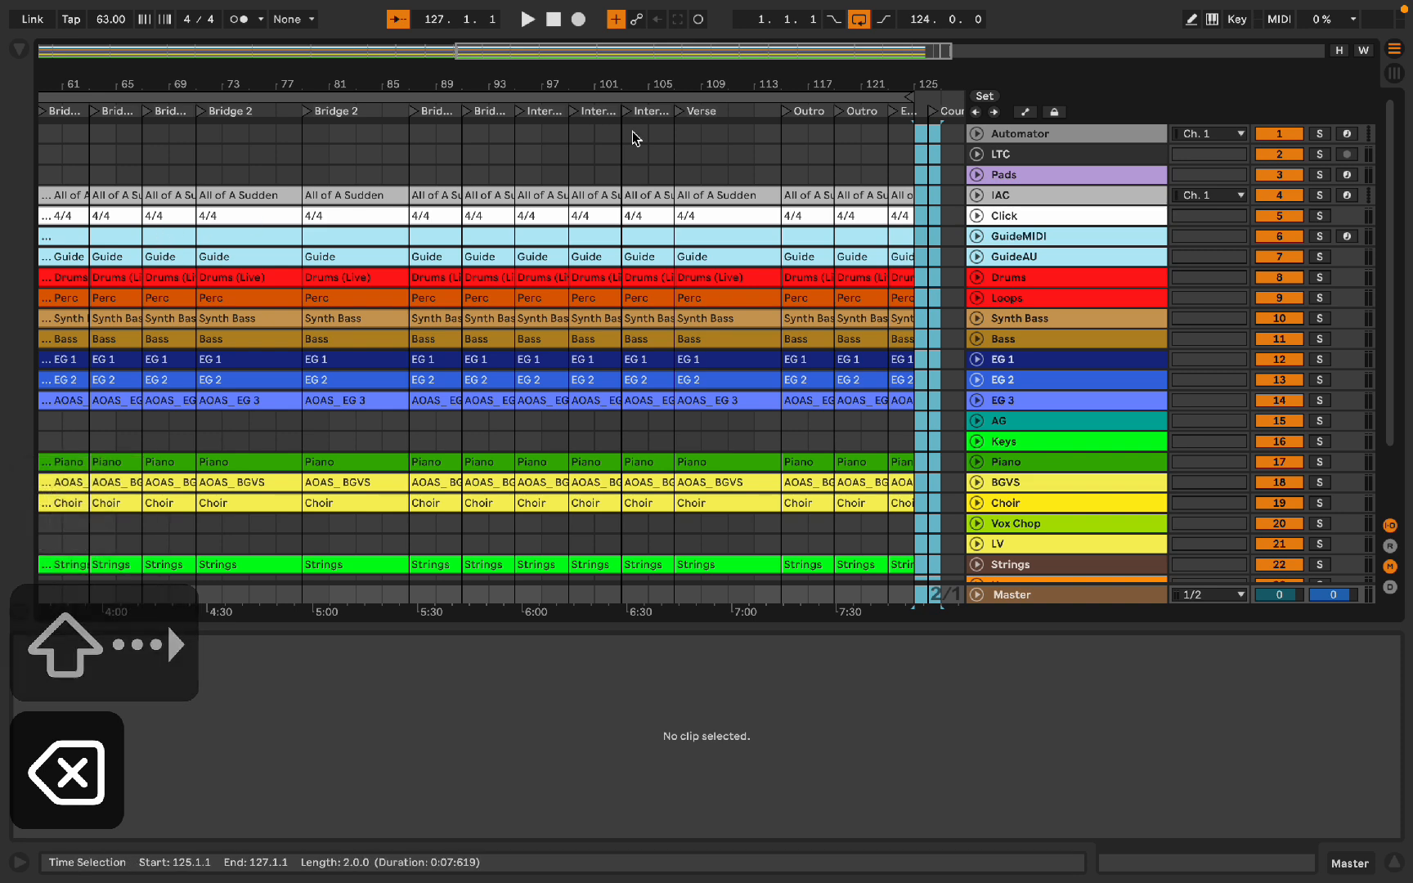
pyautogui.scroll(5, 818, 375)
pyautogui.hscroll(5, 817, 375)
pyautogui.hscroll(2, 820, 381)
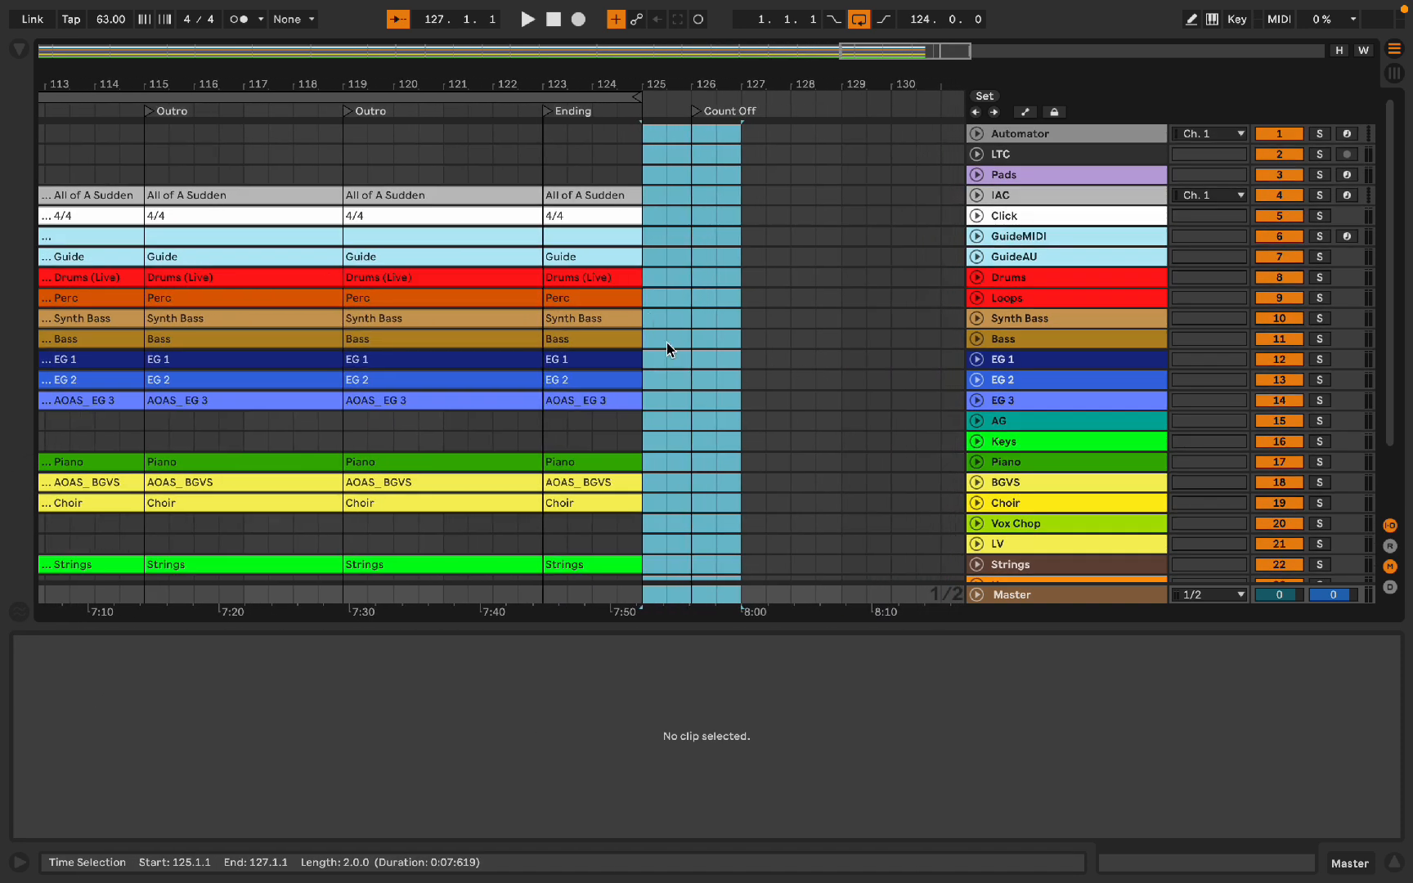
pyautogui.click(620, 150)
pyautogui.moveTo(543, 153); pyautogui.dragTo(539, 881)
pyautogui.hotkey('shift', 'Right')
pyautogui.hotkey('shift', 'Right')
pyautogui.hotkey('shift', 'Right')
pyautogui.hotkey('shift', 'Right')
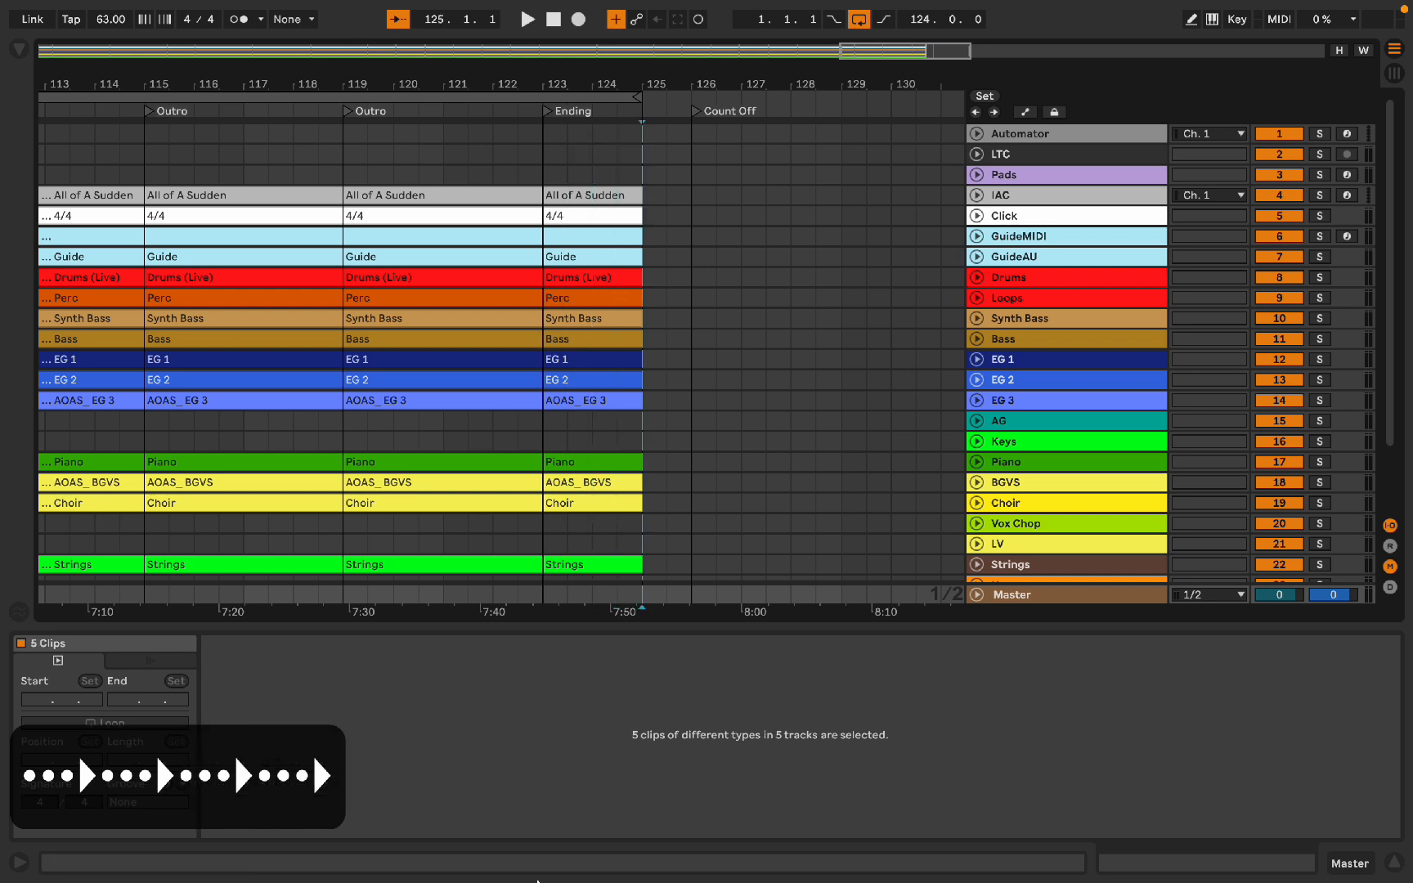
pyautogui.hotkey('shift', 'Right')
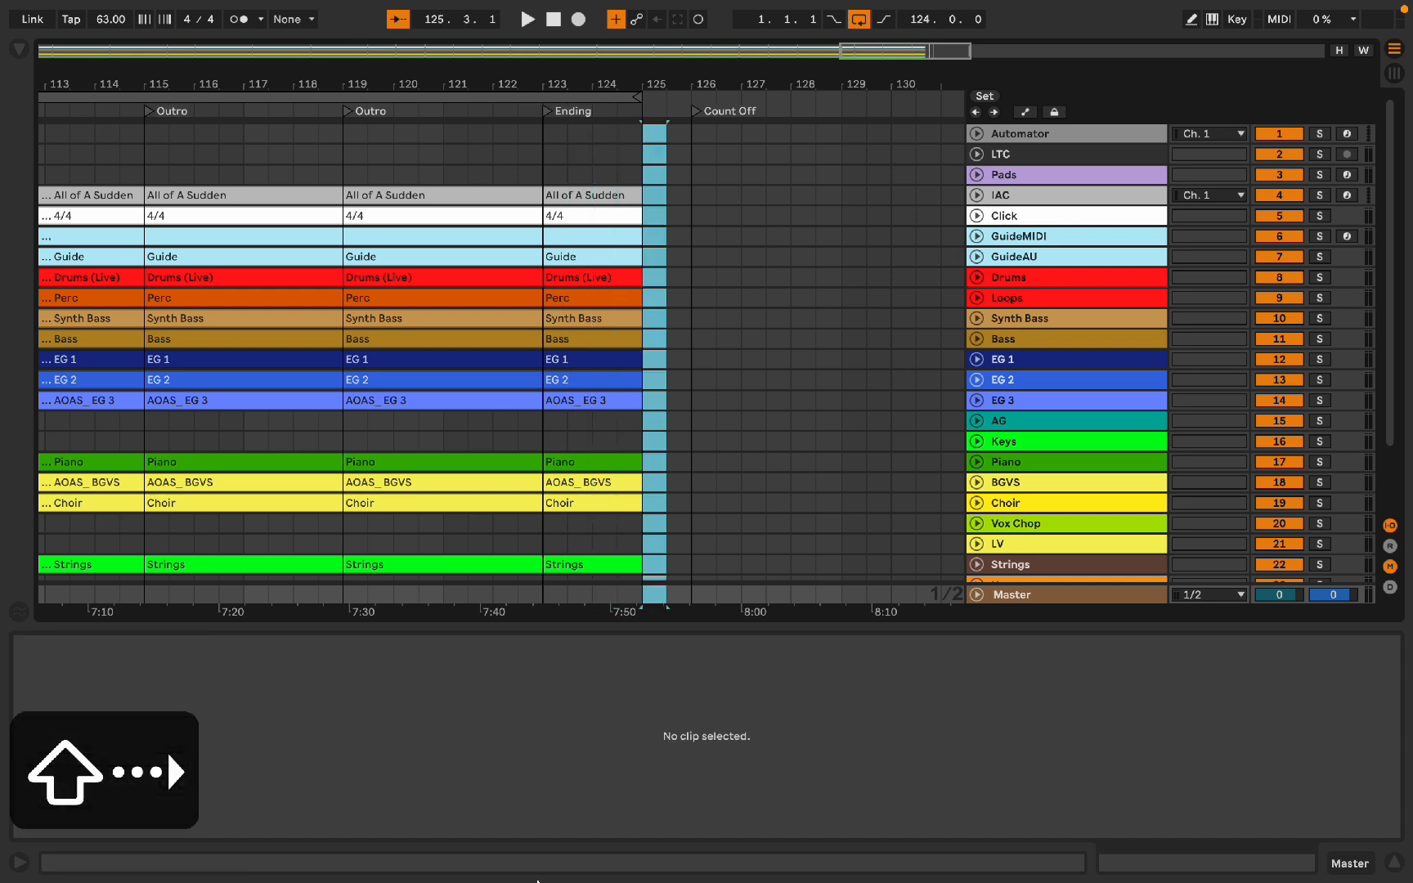
pyautogui.hotkey('shift', 'Right')
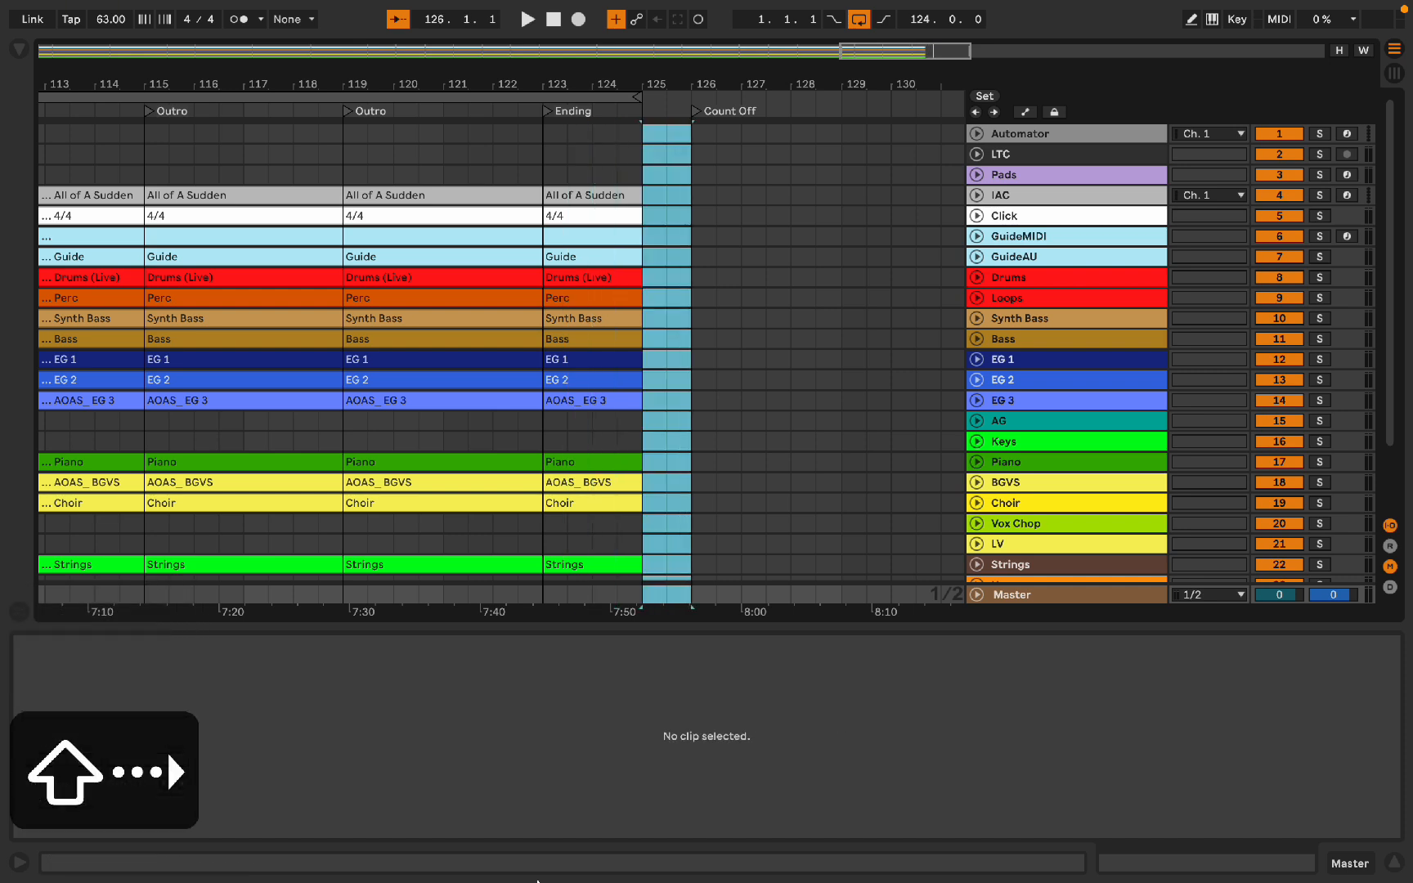
pyautogui.press('BackSpace')
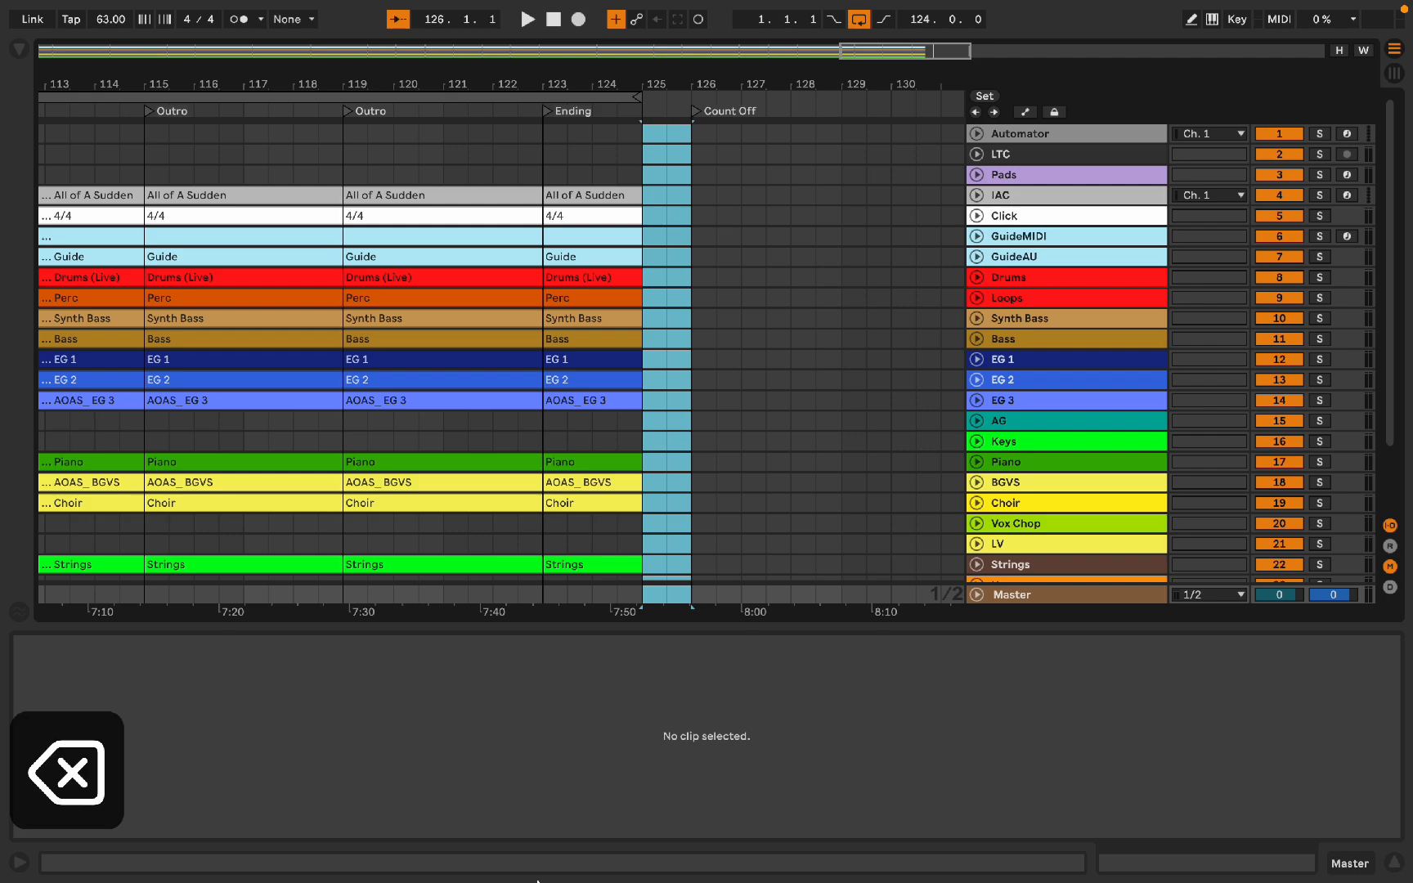
pyautogui.scroll(-3, 721, 189)
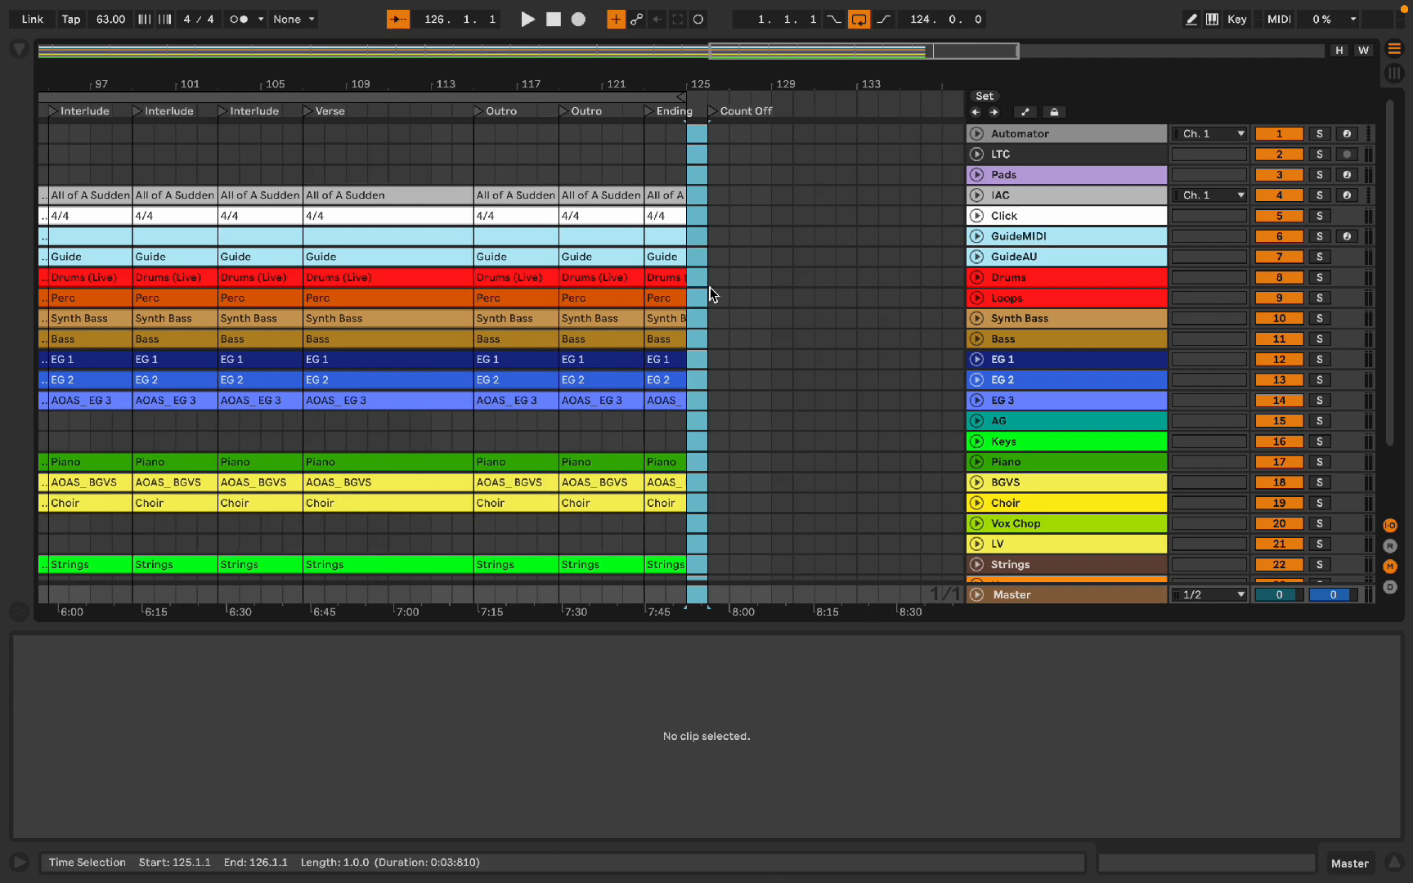
pyautogui.hscroll(-3, 712, 260)
pyautogui.scroll(-1, 711, 260)
pyautogui.scroll(-2, 753, 481)
pyautogui.scroll(10, 753, 444)
pyautogui.scroll(3, 753, 409)
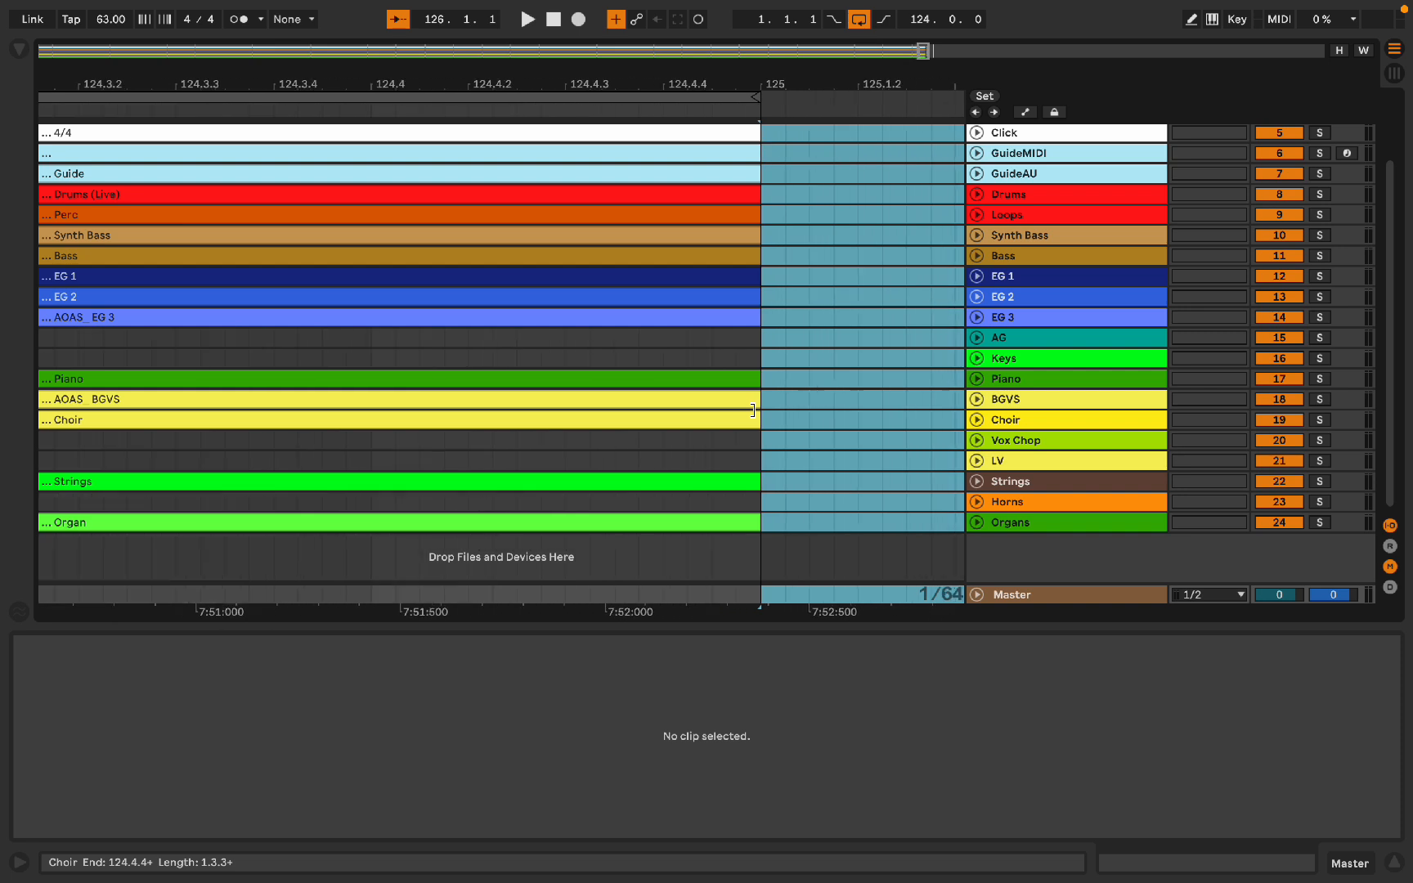
pyautogui.scroll(2, 765, 400)
pyautogui.click(764, 400)
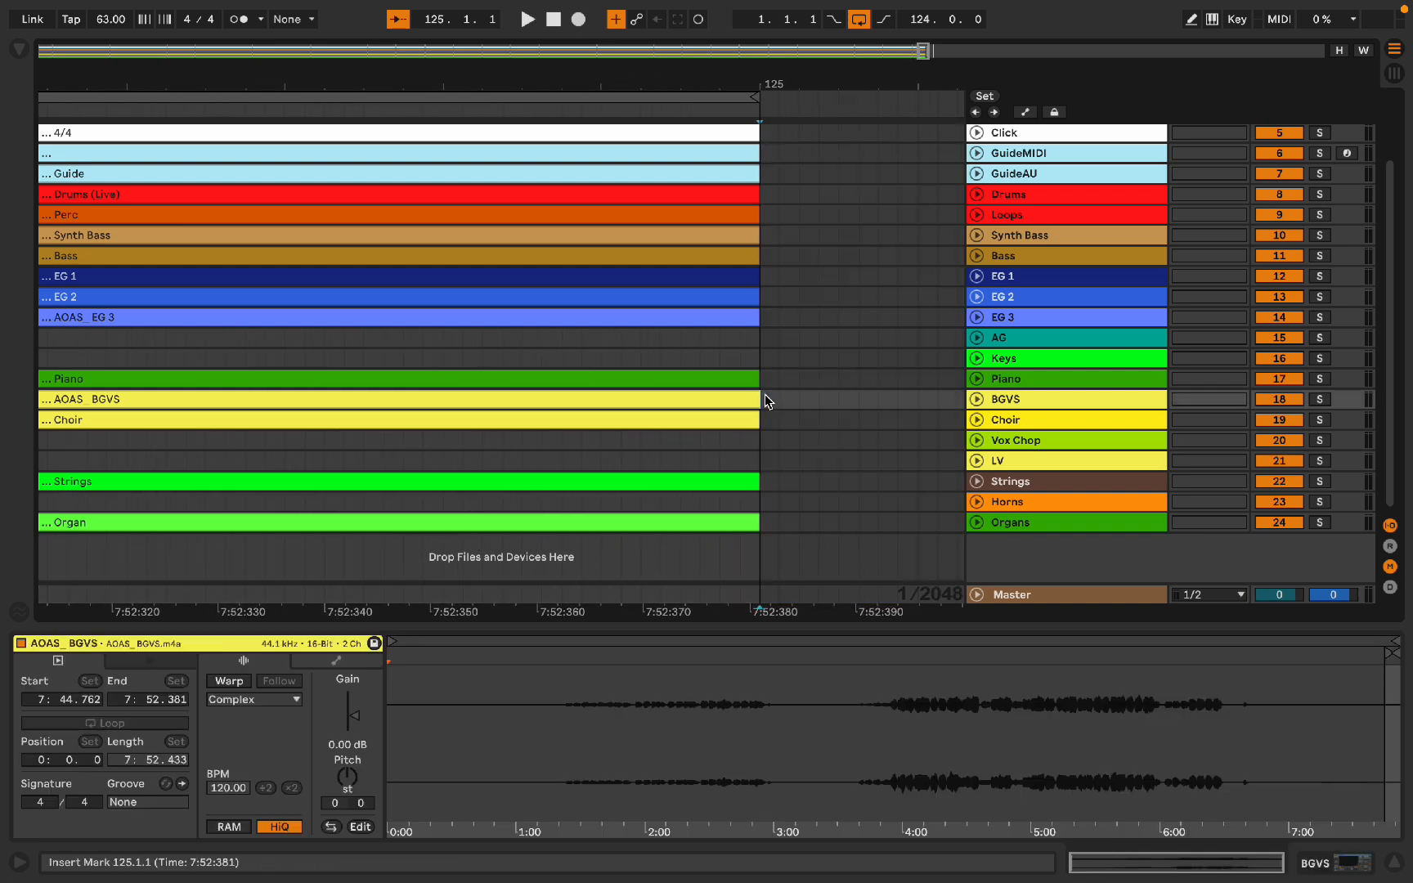
pyautogui.scroll(2, 765, 400)
pyautogui.scroll(-4, 753, 419)
pyautogui.moveTo(753, 400); pyautogui.dragTo(946, 404)
pyautogui.scroll(-3, 942, 404)
pyautogui.scroll(-6, 946, 404)
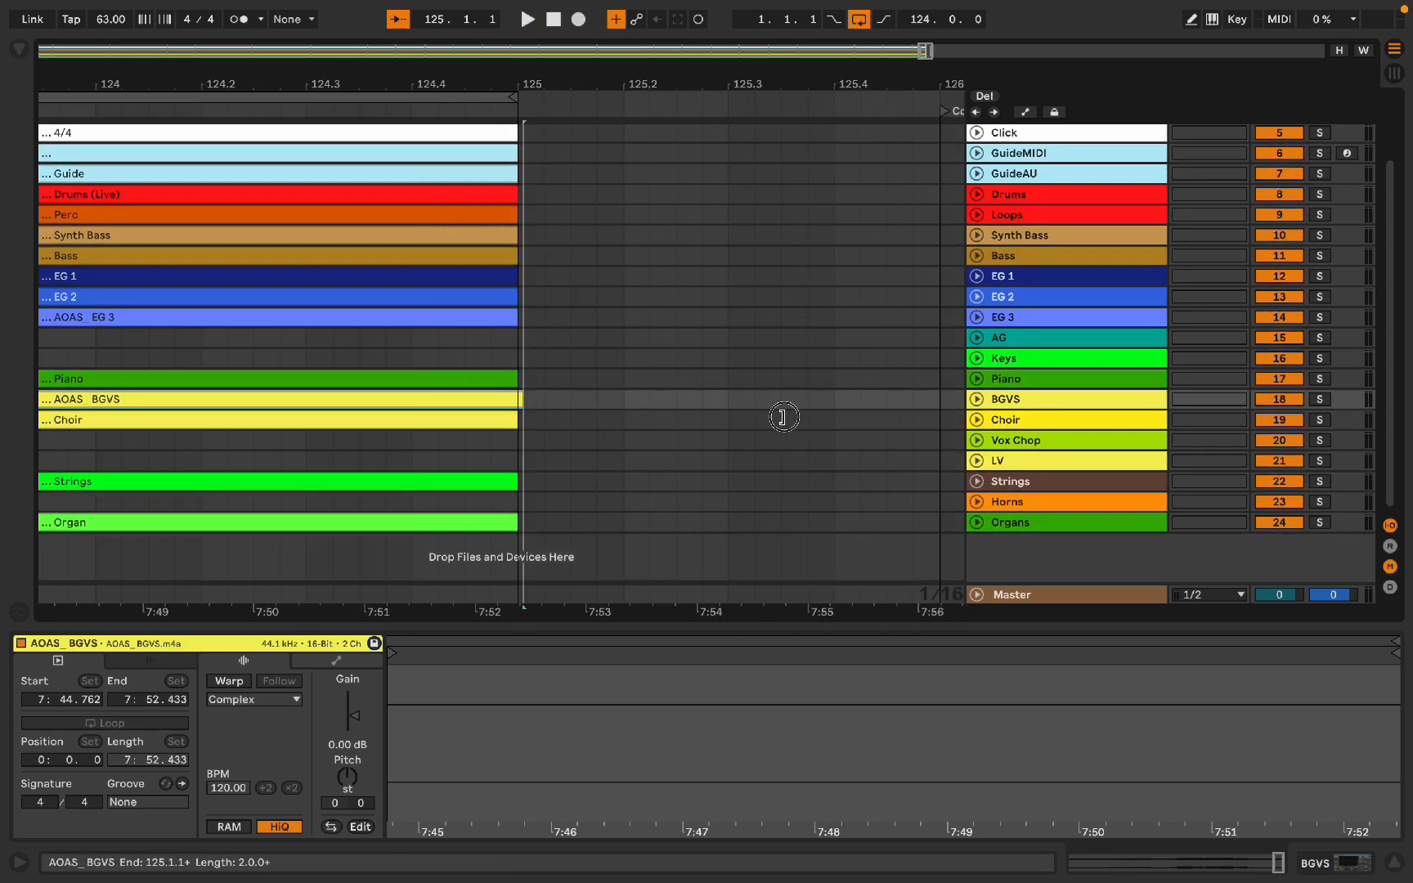
pyautogui.press('super+z')
pyautogui.press('super+z')
pyautogui.press('super+z')
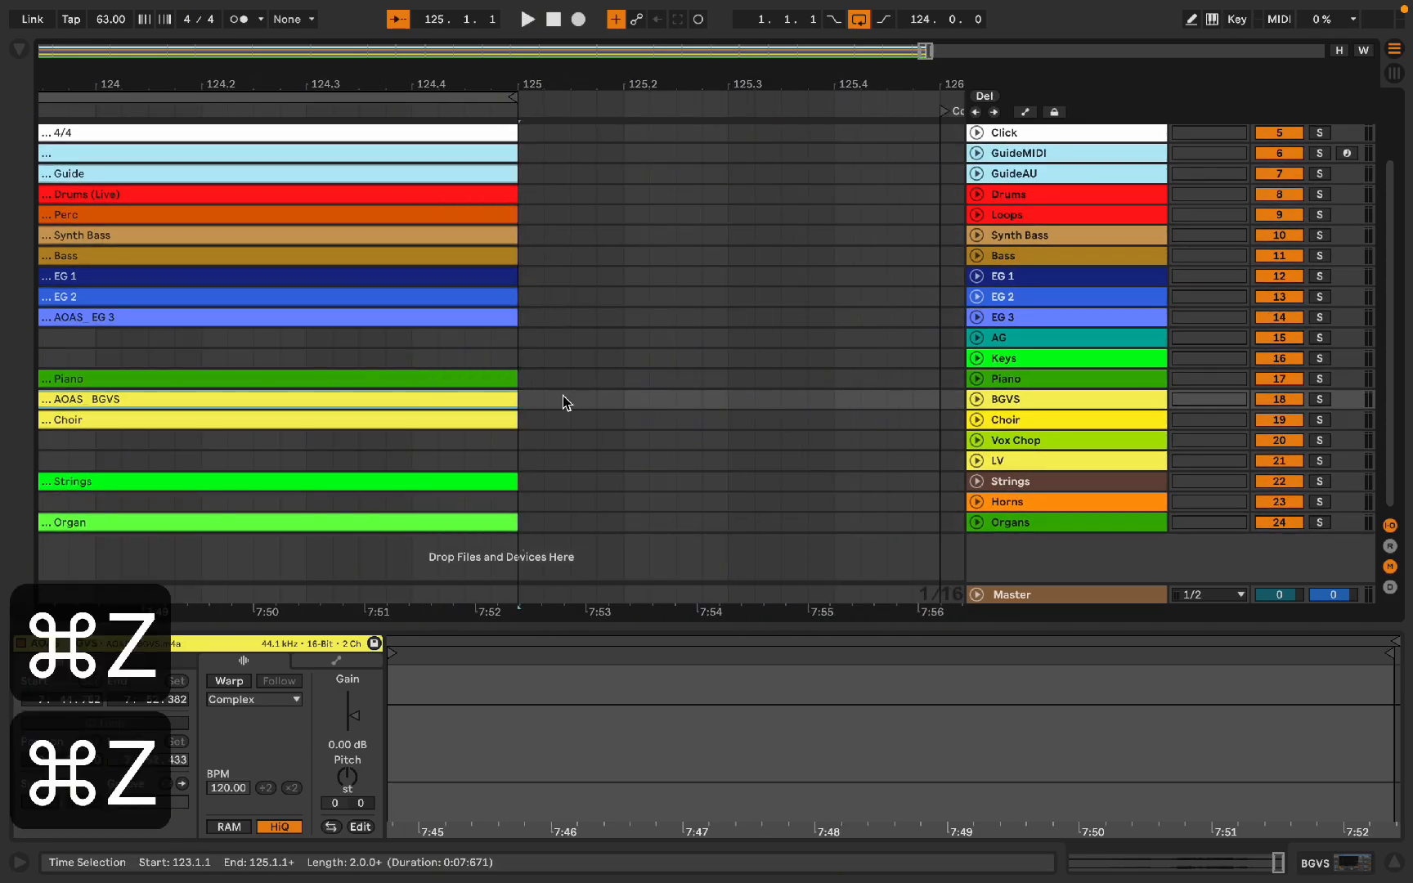
# Step: Trim the end of the AOAS_BGVS clip back to bar 125
pyautogui.press('=')
pyautogui.press('=')
pyautogui.press('=')
pyautogui.press('=')
pyautogui.press('=')
pyautogui.press('=')
pyautogui.press('=')
pyautogui.press('=')
pyautogui.press('=')
pyautogui.press('=')
pyautogui.press('=')
pyautogui.press('=')
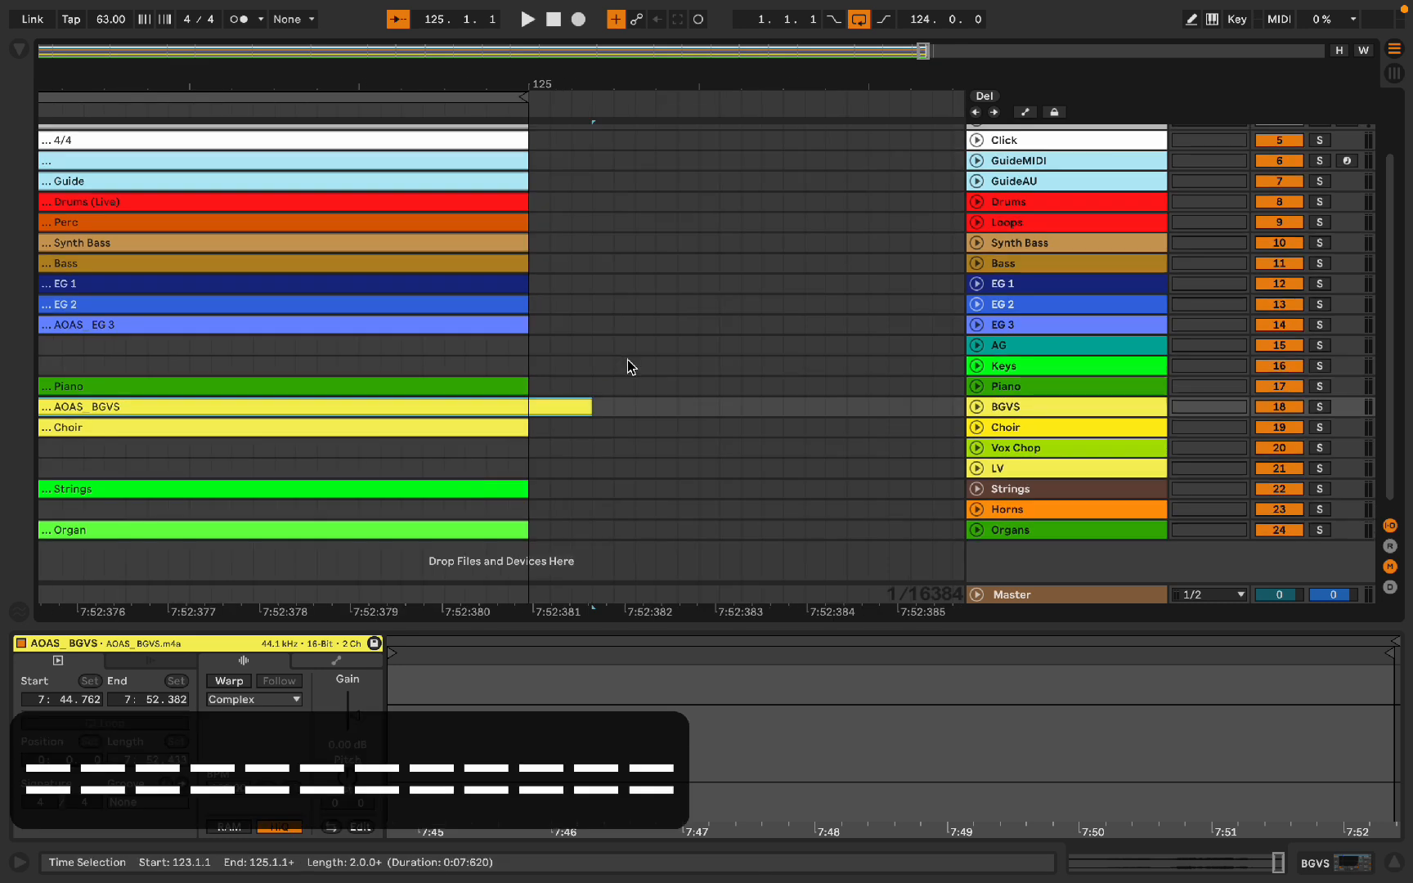
pyautogui.moveTo(586, 407); pyautogui.dragTo(542, 408)
pyautogui.press('-')
pyautogui.press('-')
pyautogui.press('-')
pyautogui.press('-')
pyautogui.press('-')
pyautogui.press('-')
pyautogui.press('-')
pyautogui.press('-')
pyautogui.press('-')
pyautogui.press('-')
pyautogui.press('-')
pyautogui.press('-')
pyautogui.press('-')
pyautogui.press('-')
pyautogui.press('-')
pyautogui.press('-')
pyautogui.press('-')
pyautogui.press('-')
pyautogui.press('-')
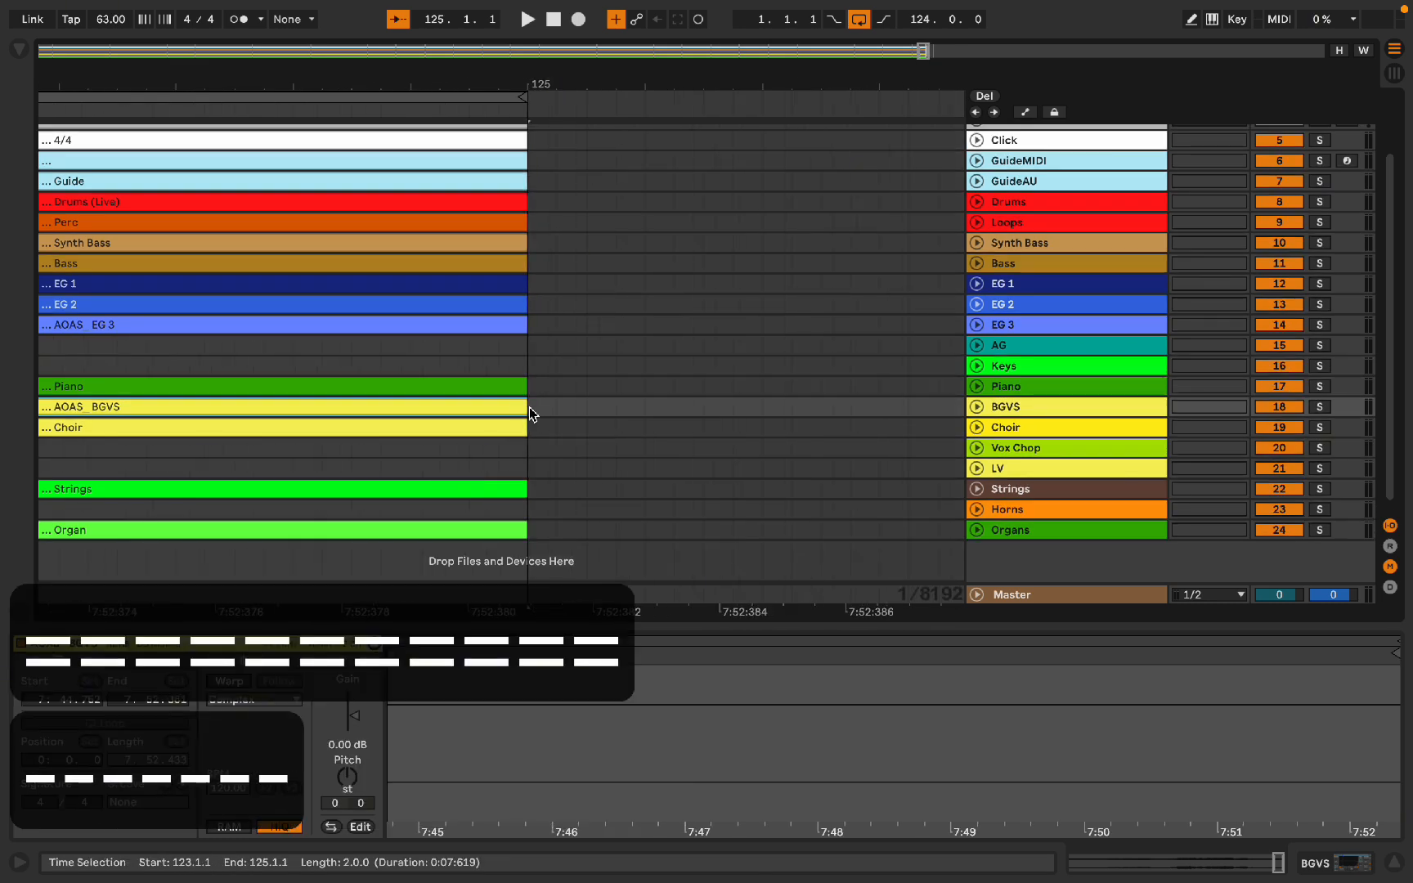
pyautogui.press('-')
pyautogui.press('-')
pyautogui.press('-')
pyautogui.press('-')
pyautogui.press('-')
pyautogui.press('-')
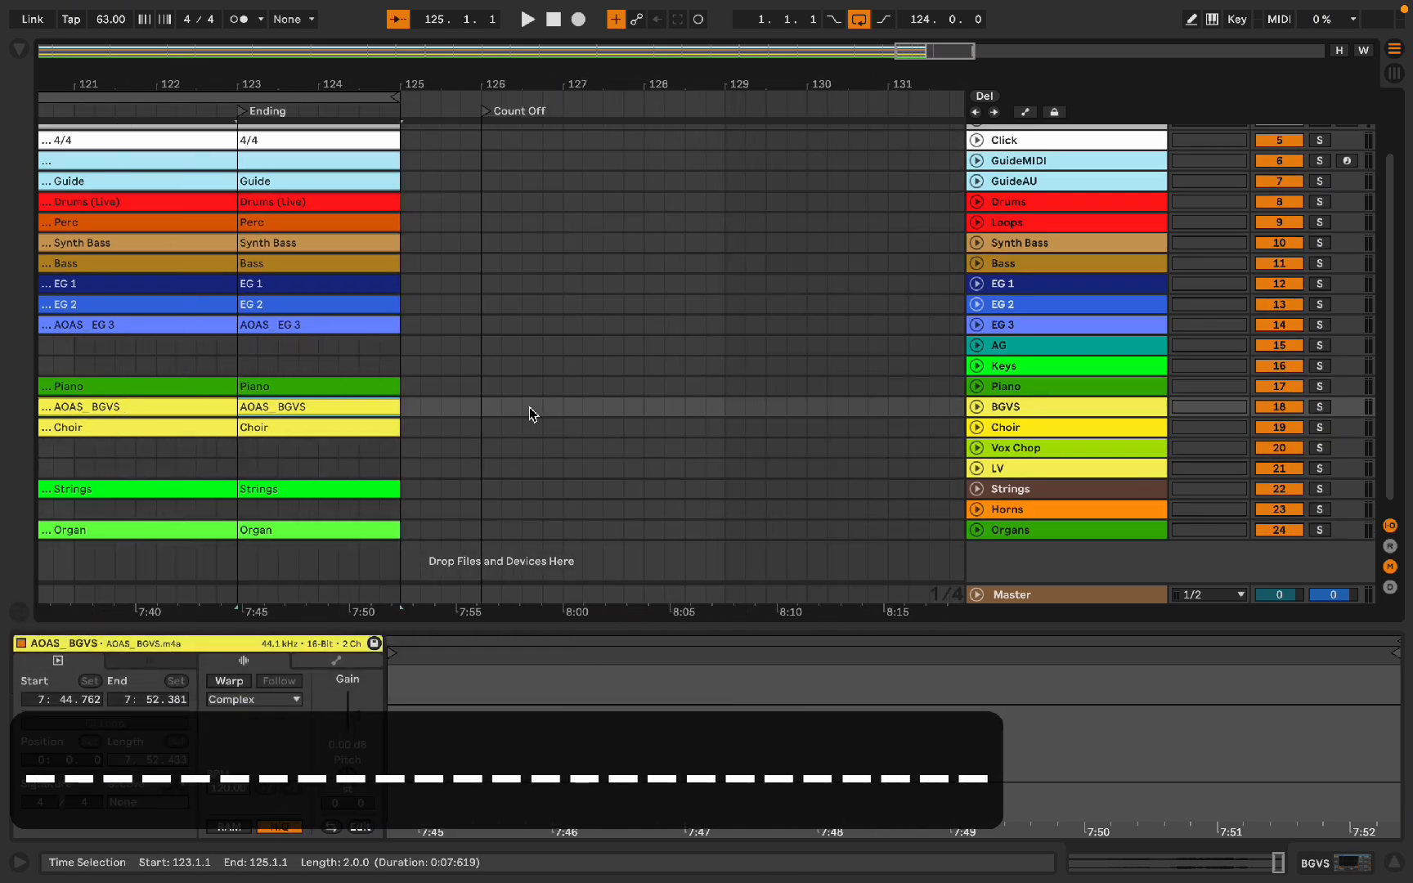
pyautogui.press('=')
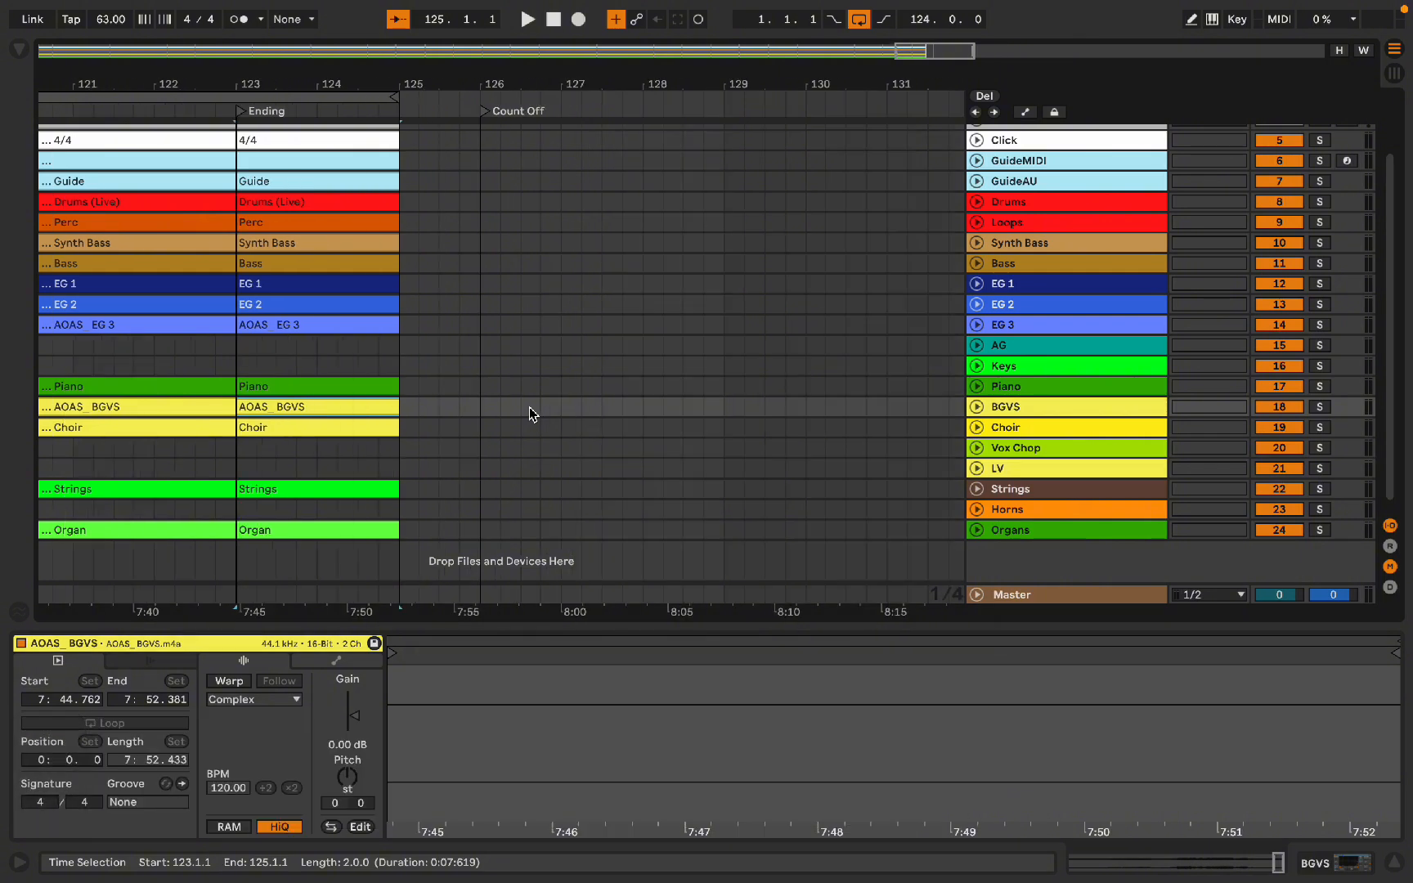
pyautogui.press('-')
pyautogui.press('-')
pyautogui.press('-')
pyautogui.press('-')
pyautogui.press('-')
pyautogui.press('-')
pyautogui.press('-')
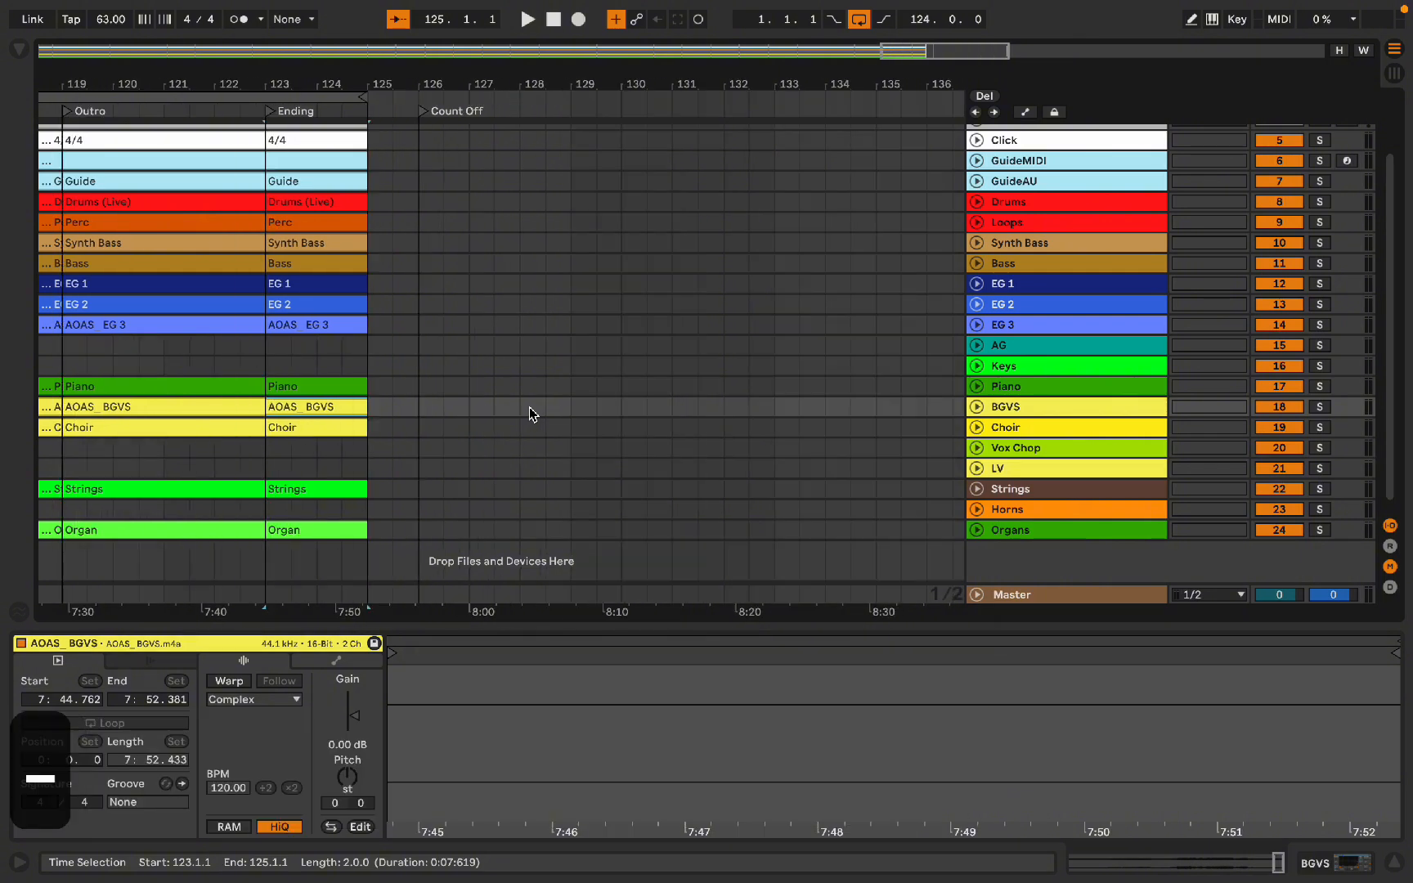
pyautogui.press('=')
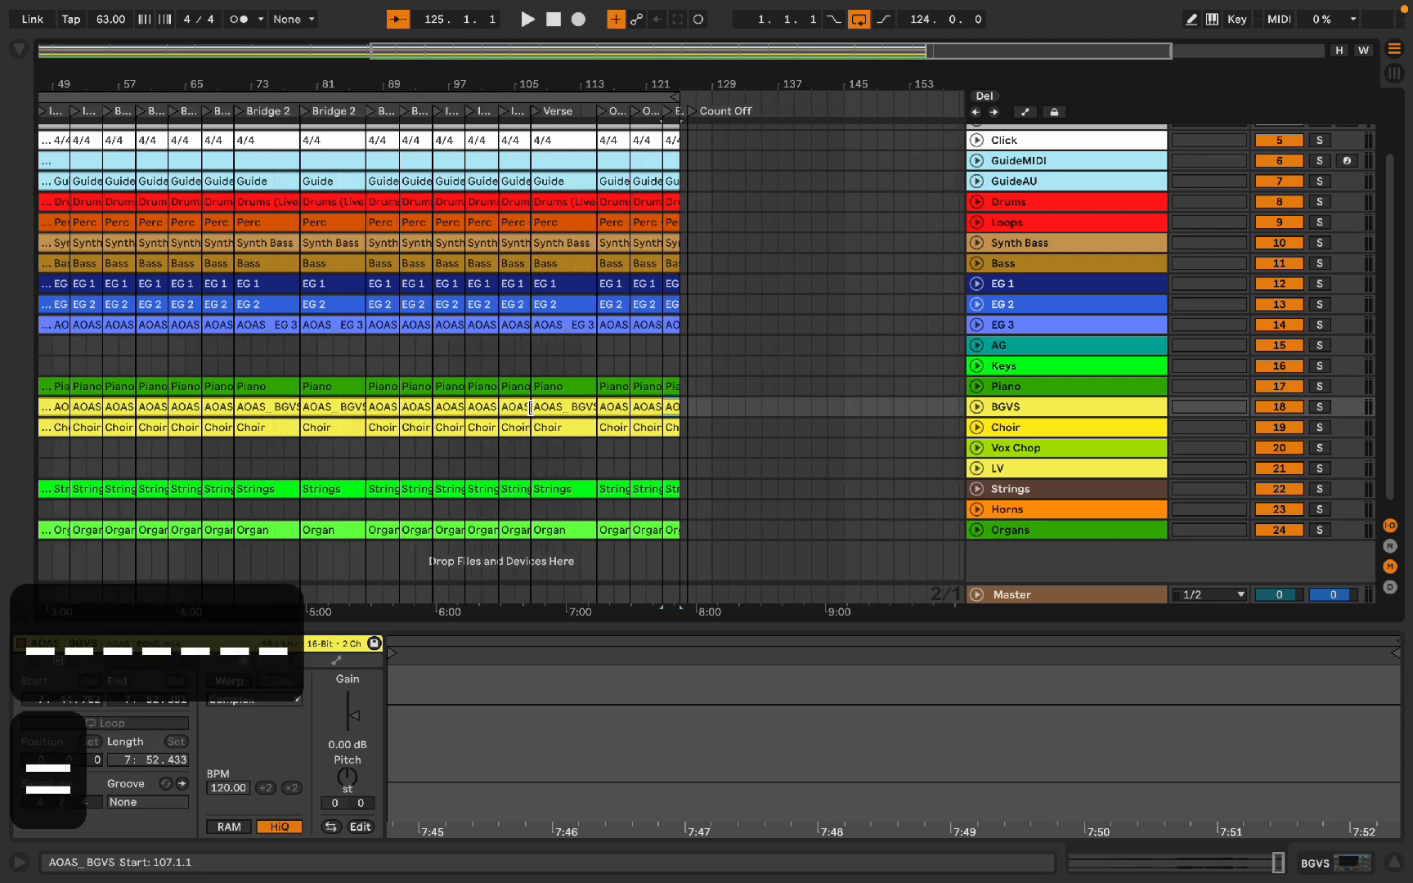
pyautogui.press('=')
pyautogui.press('=')
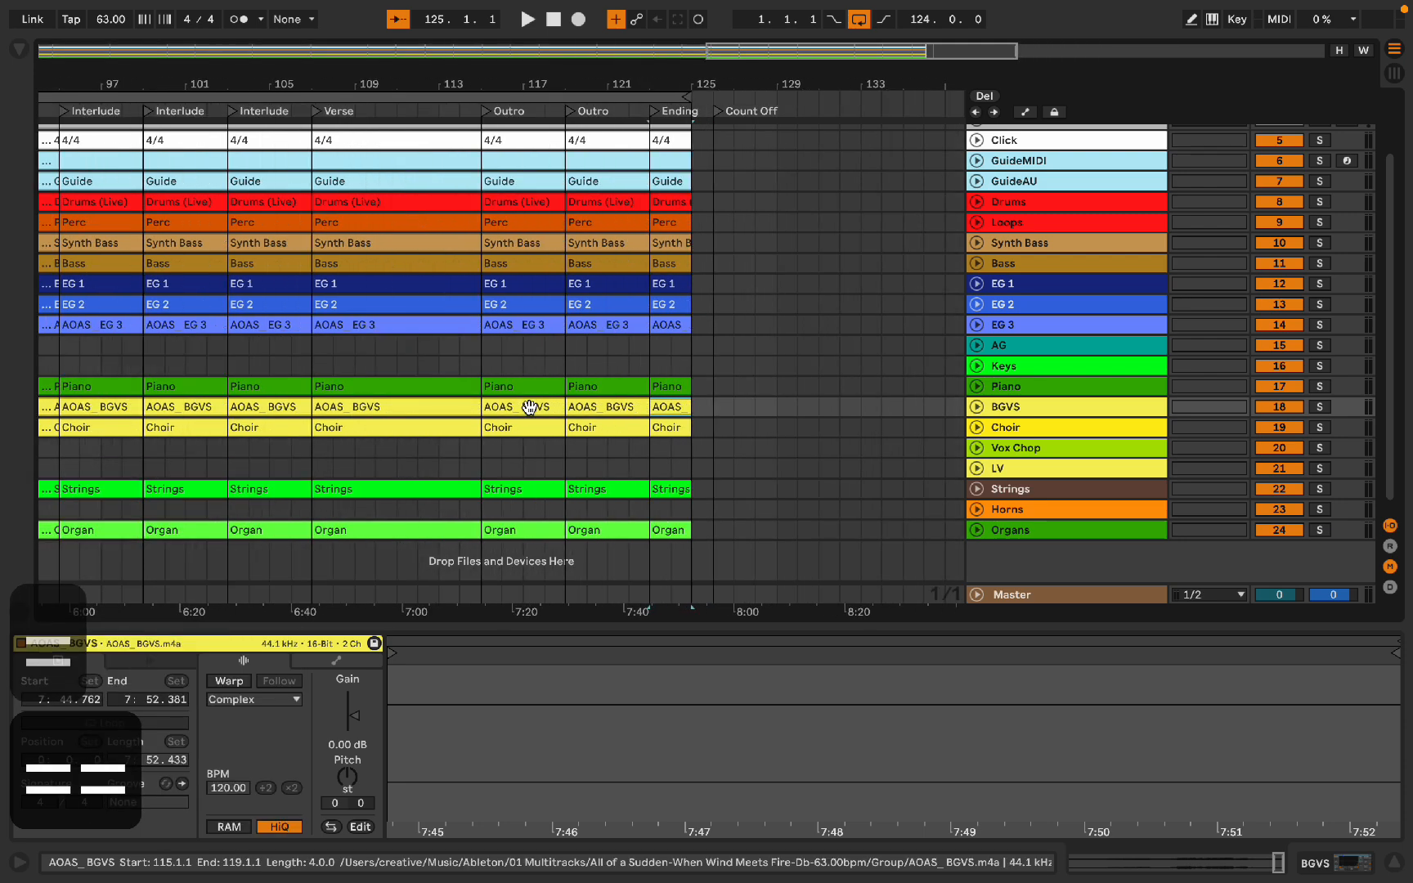
pyautogui.click(530, 407)
pyautogui.hscroll(-15, 530, 407)
pyautogui.scroll(-5, 530, 408)
pyautogui.press('alt+super+l')
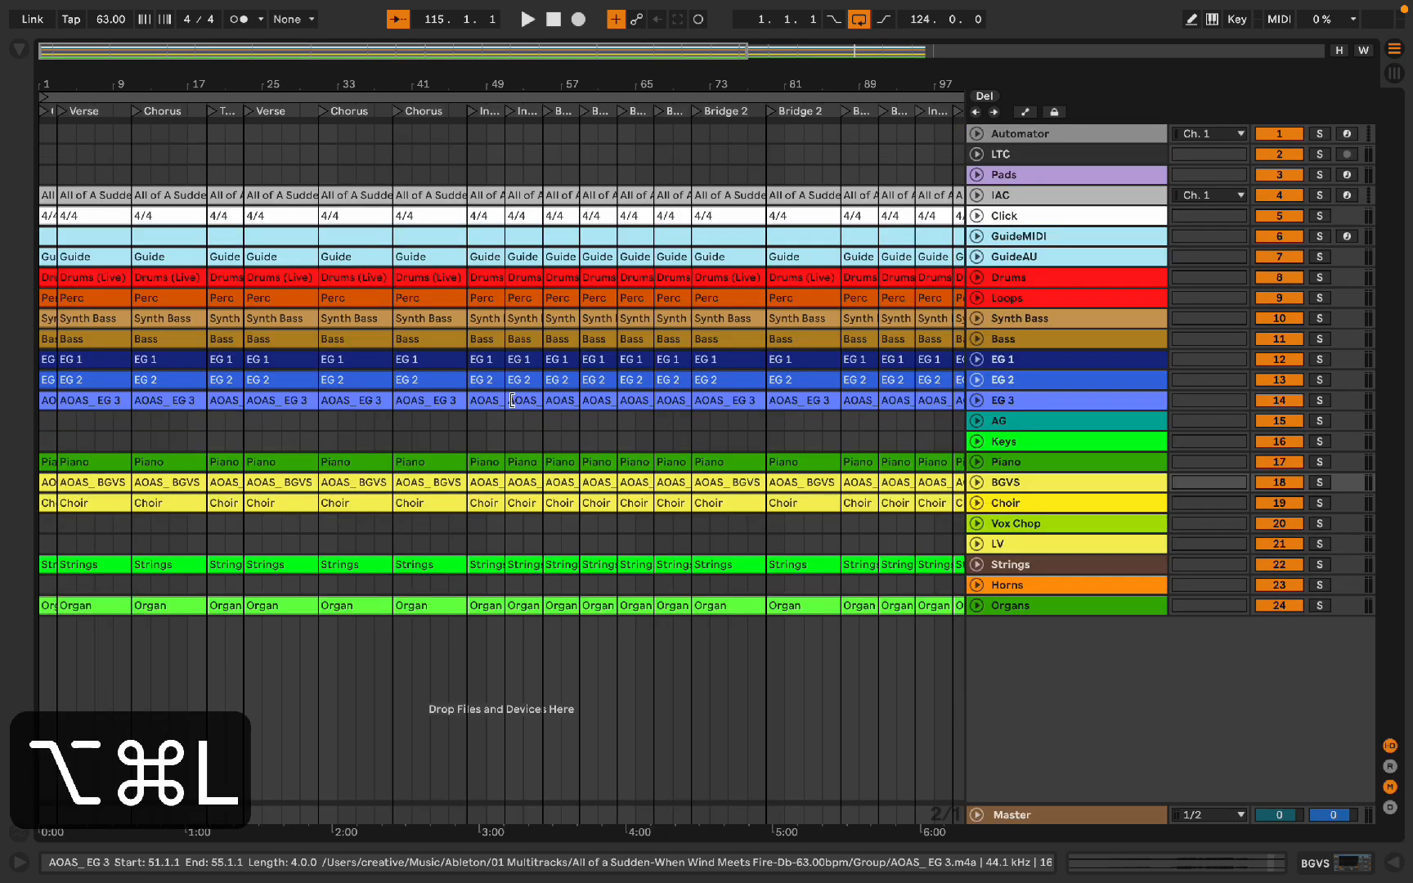
pyautogui.scroll(-5, 372, 791)
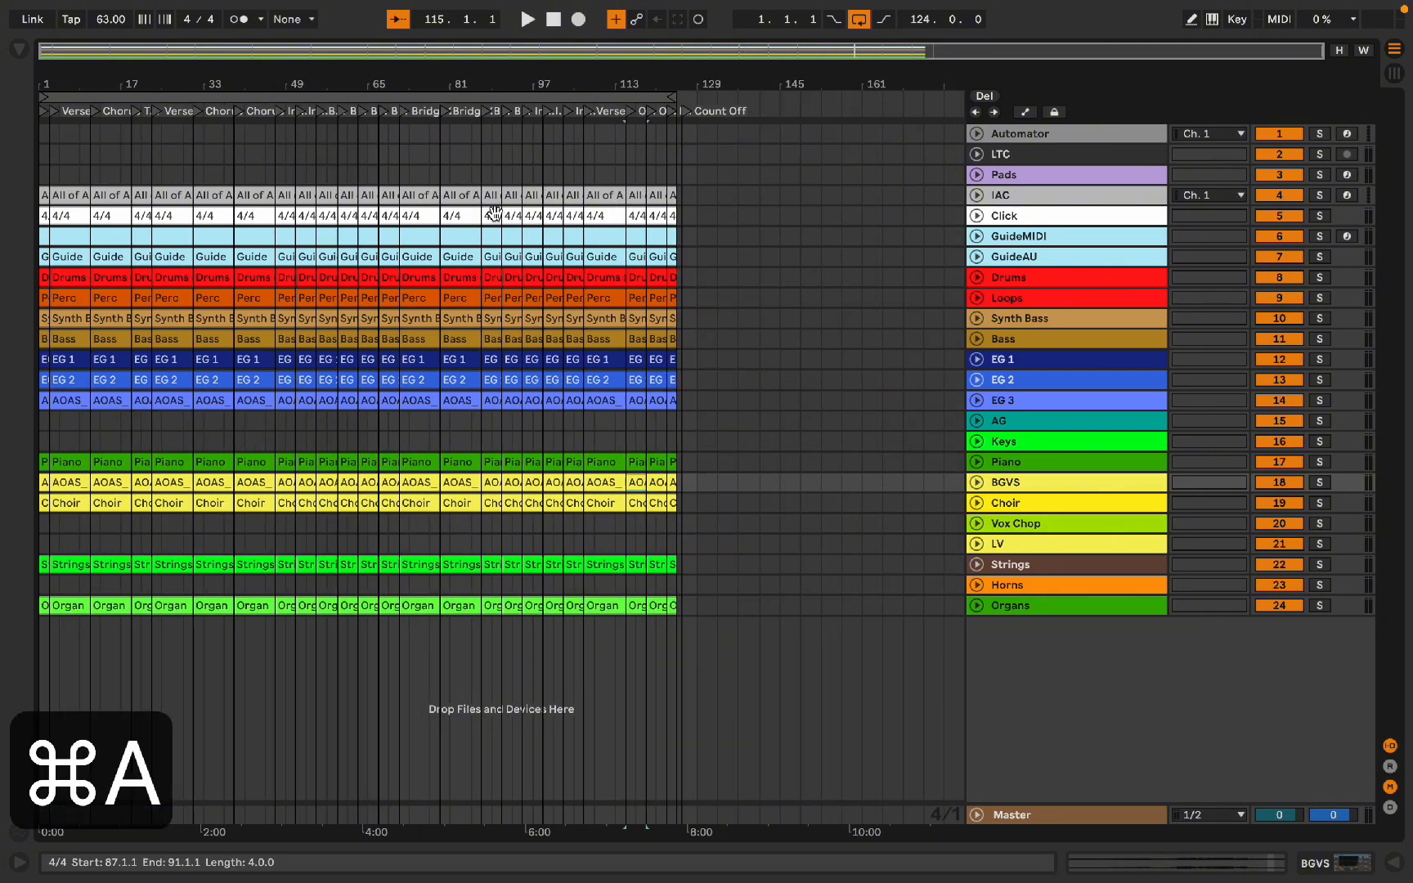
# Step: Copy all clips in the arrangement and switch to the Session View
pyautogui.press('super+a')
pyautogui.press('super+c')
pyautogui.press('Tab')
pyautogui.click(102, 98)
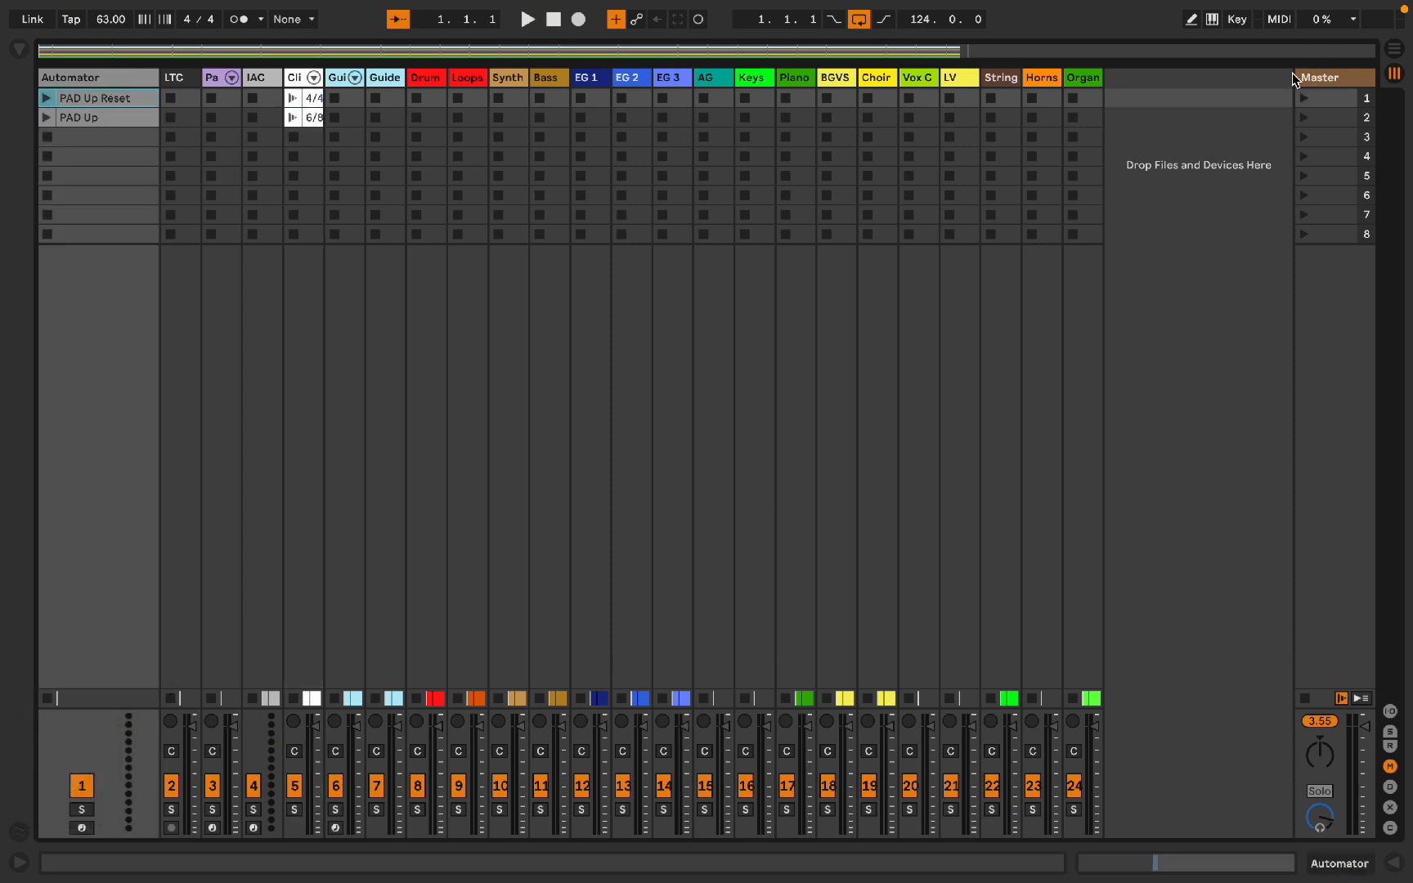
# Step: Widen the Master scene column and delete scenes 3 through 8
pyautogui.moveTo(1296, 79); pyautogui.dragTo(1031, 101)
pyautogui.click(1171, 137)
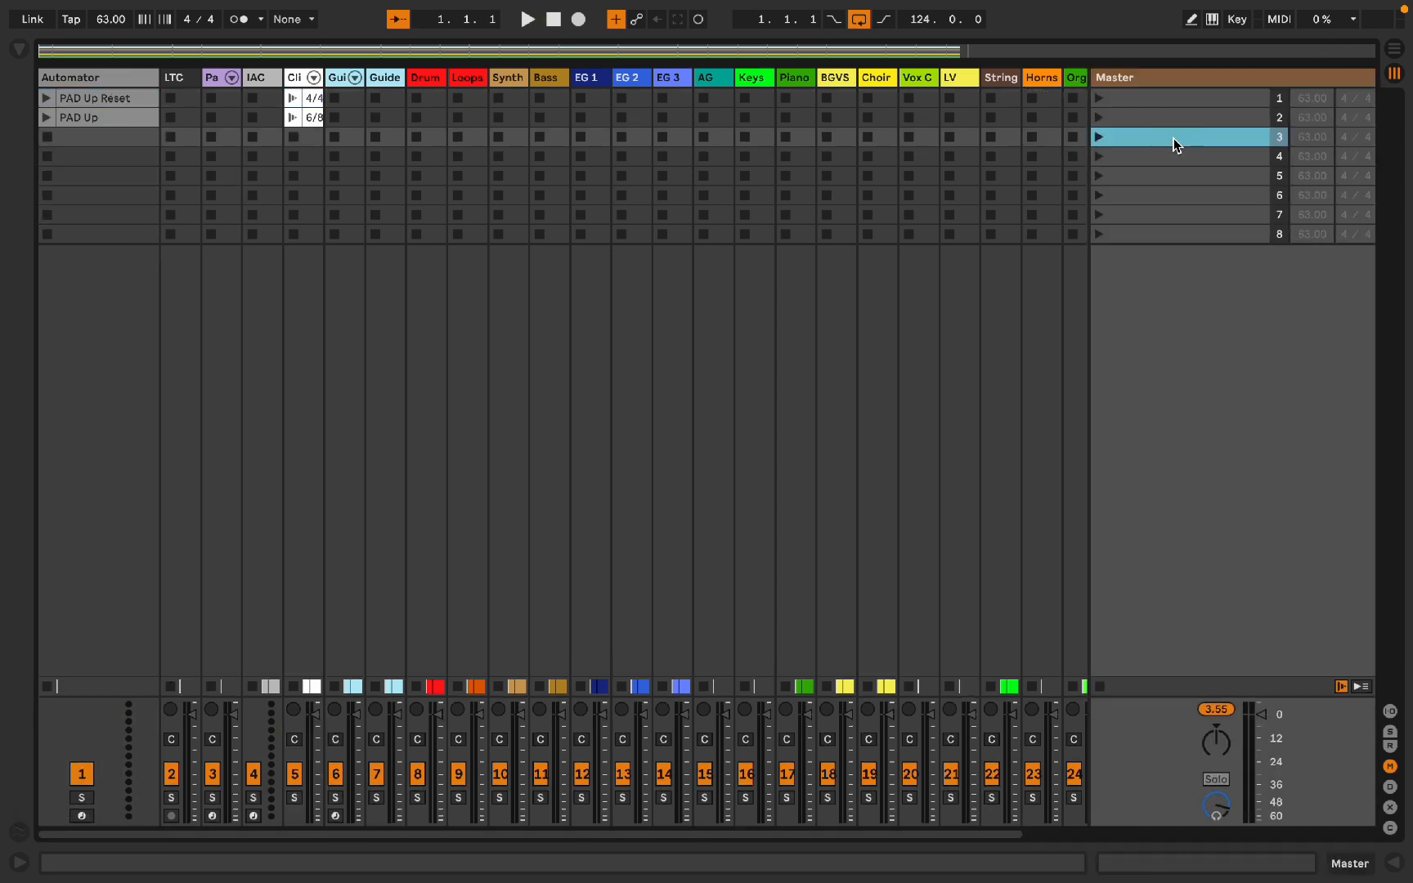
pyautogui.press('BackSpace')
pyautogui.press('BackSpace')
pyautogui.press('BackSpace')
pyautogui.press('BackSpace')
pyautogui.press('BackSpace')
pyautogui.press('BackSpace')
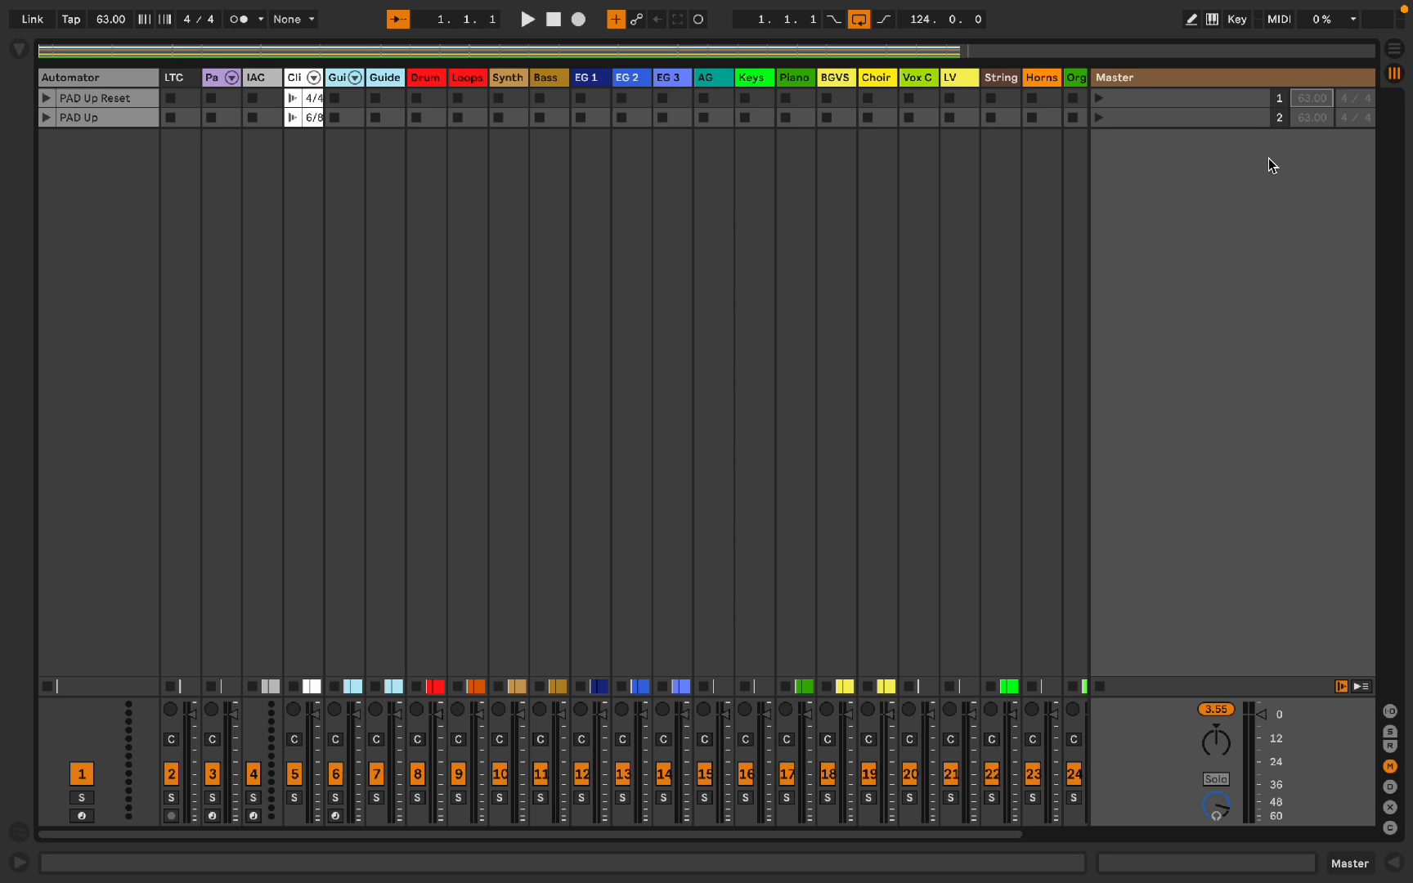
# Step: Enable tempo 63.00 and a 4/4 time signature on scenes 1 and 2
pyautogui.click(1301, 104)
pyautogui.click(1343, 98)
pyautogui.click(1343, 98)
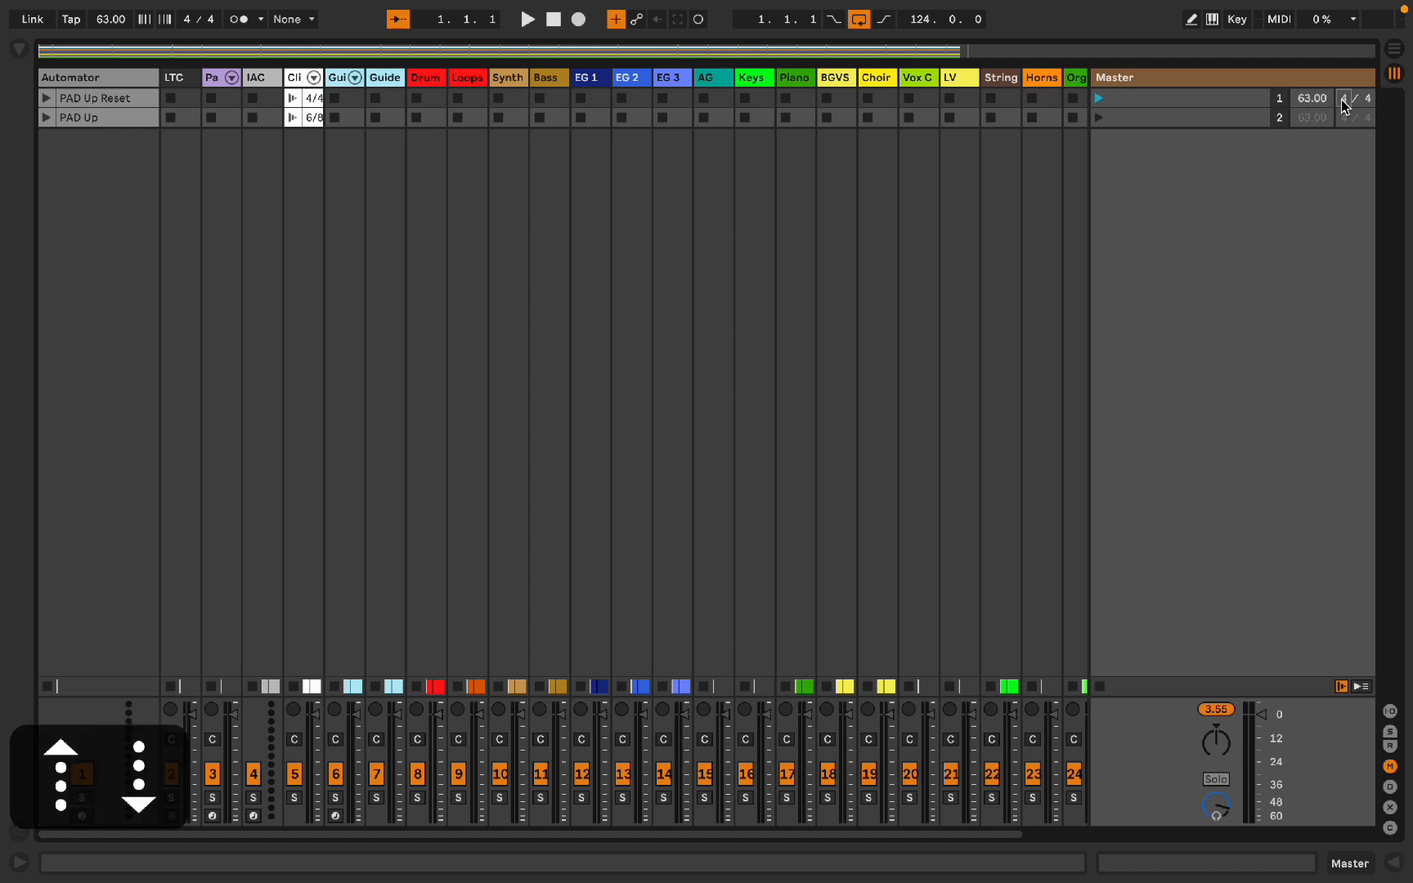
pyautogui.click(1306, 121)
pyautogui.press('Tab')
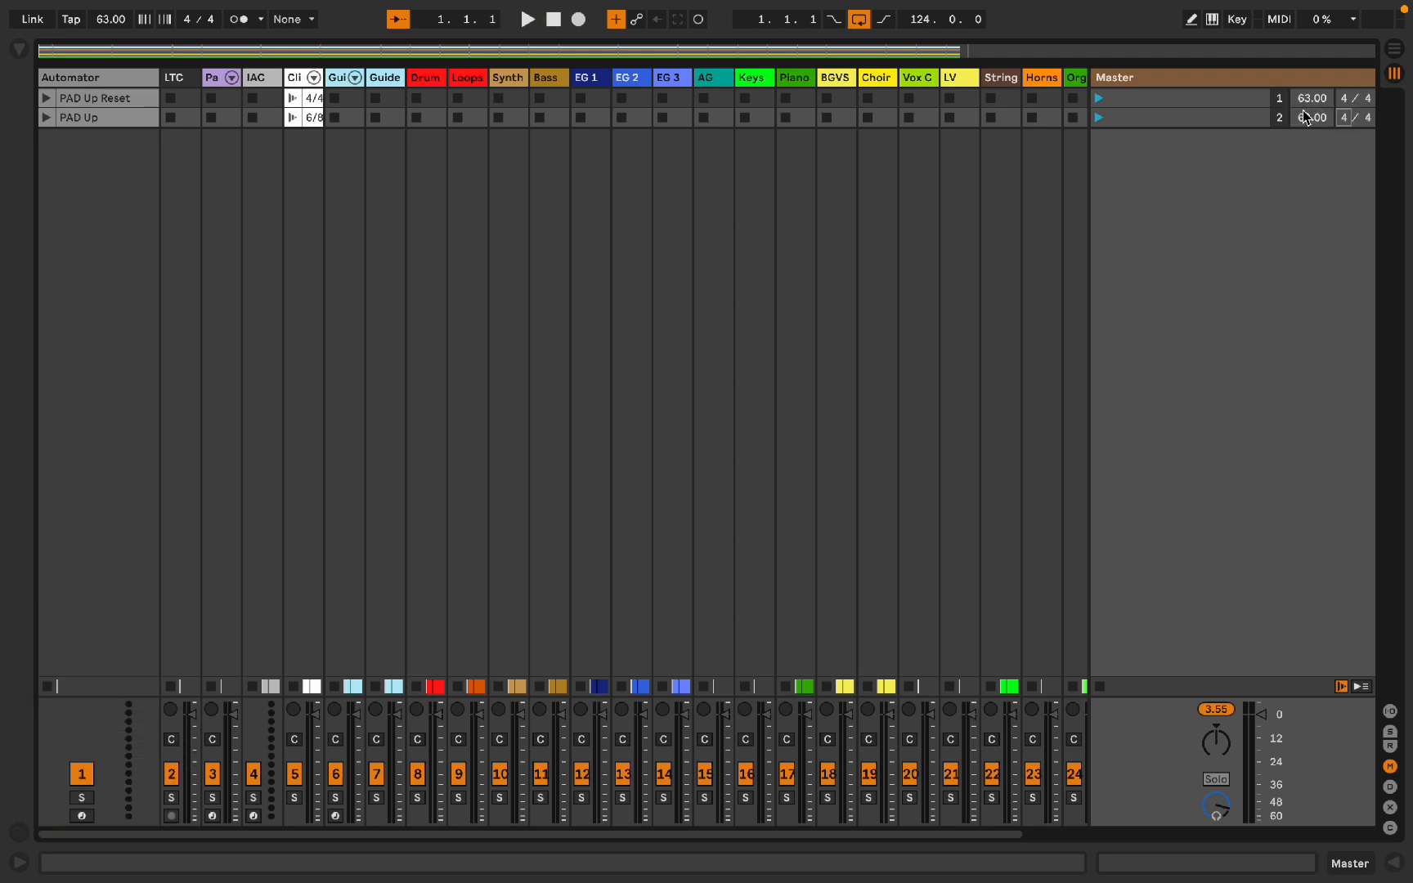
pyautogui.click(1229, 103)
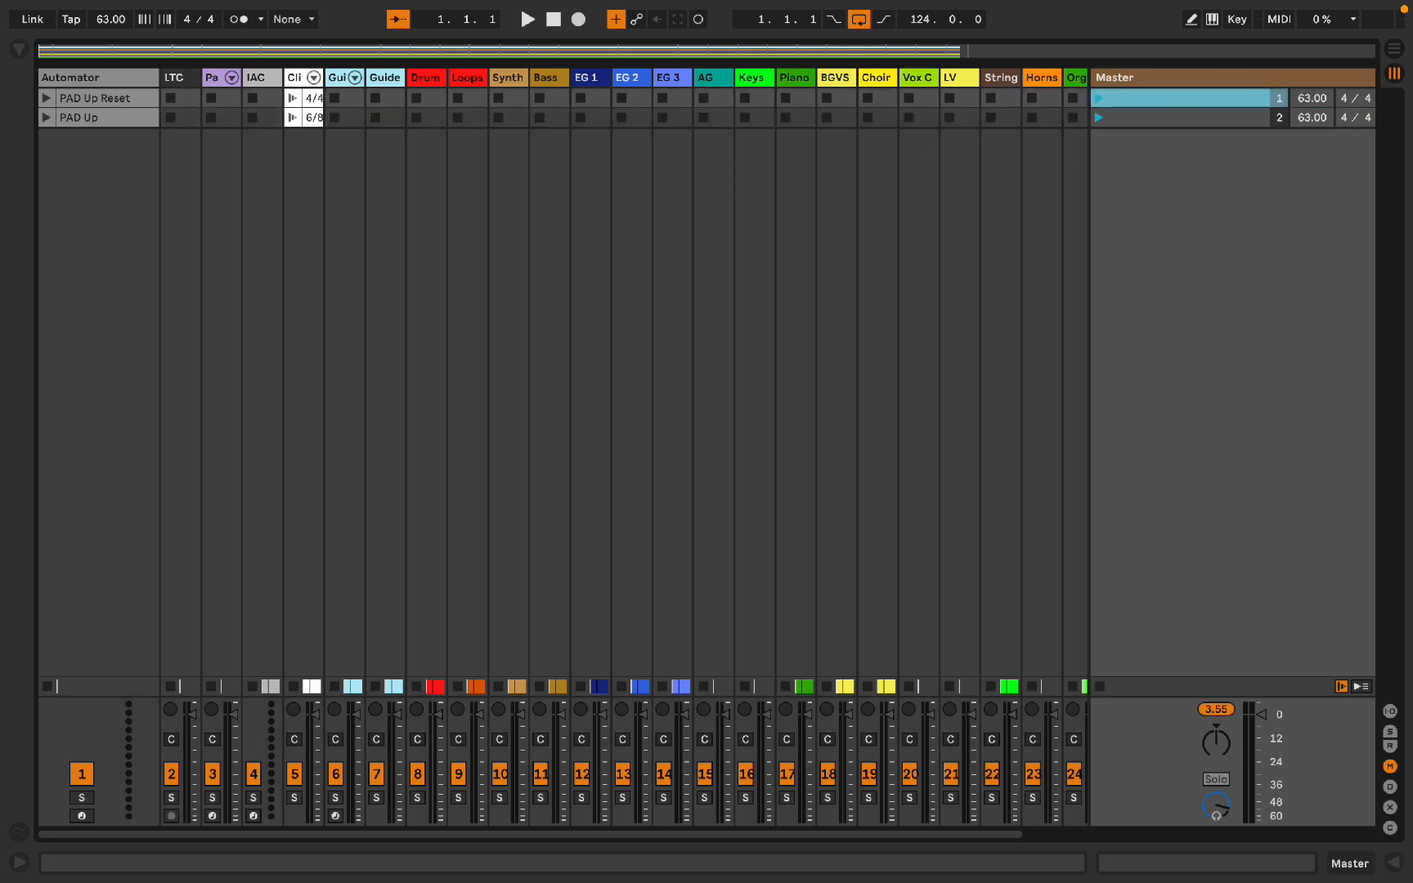
pyautogui.click(1346, 99)
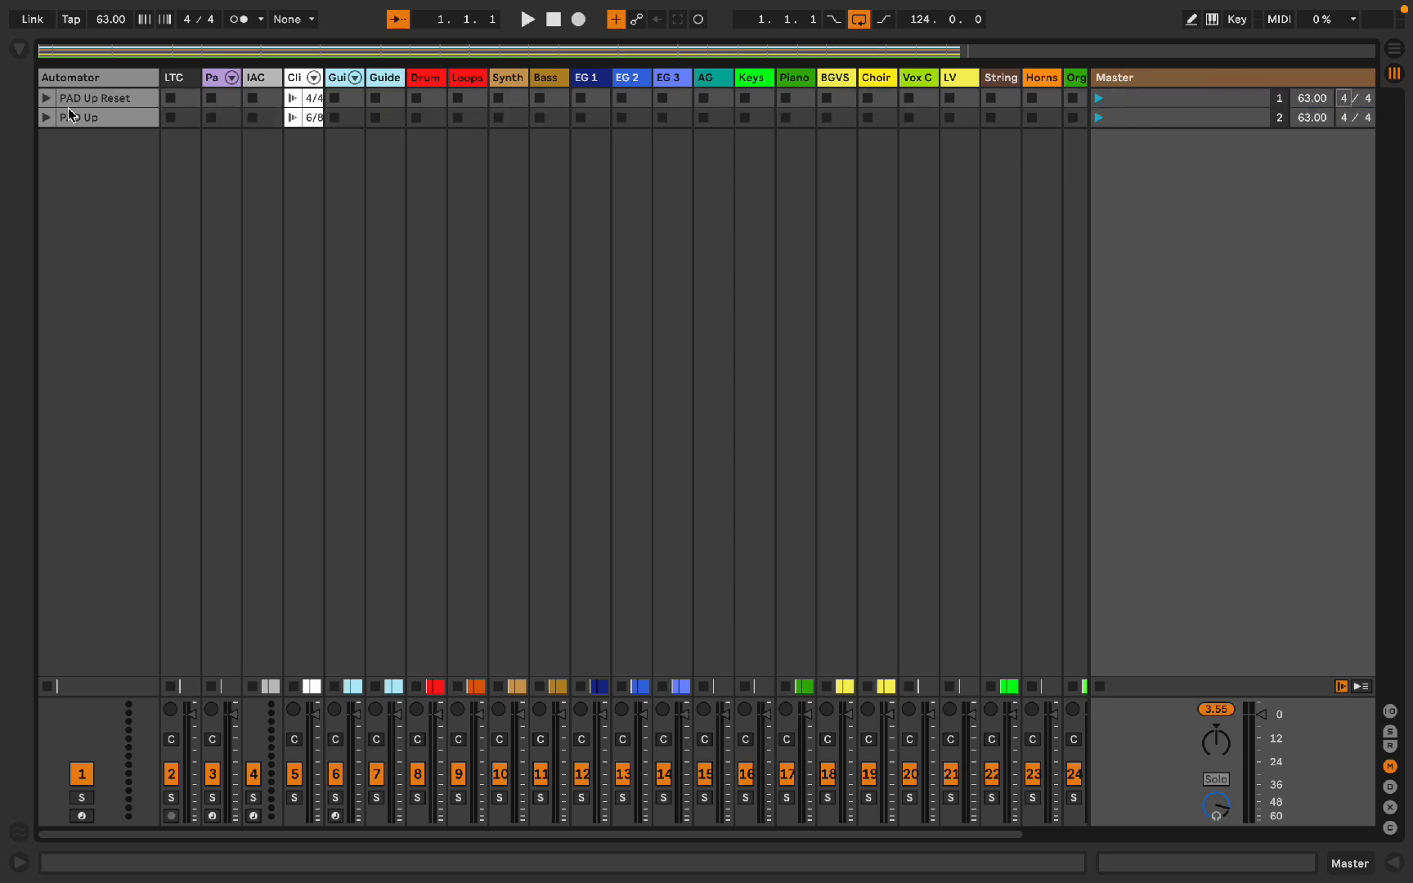
pyautogui.click(95, 95)
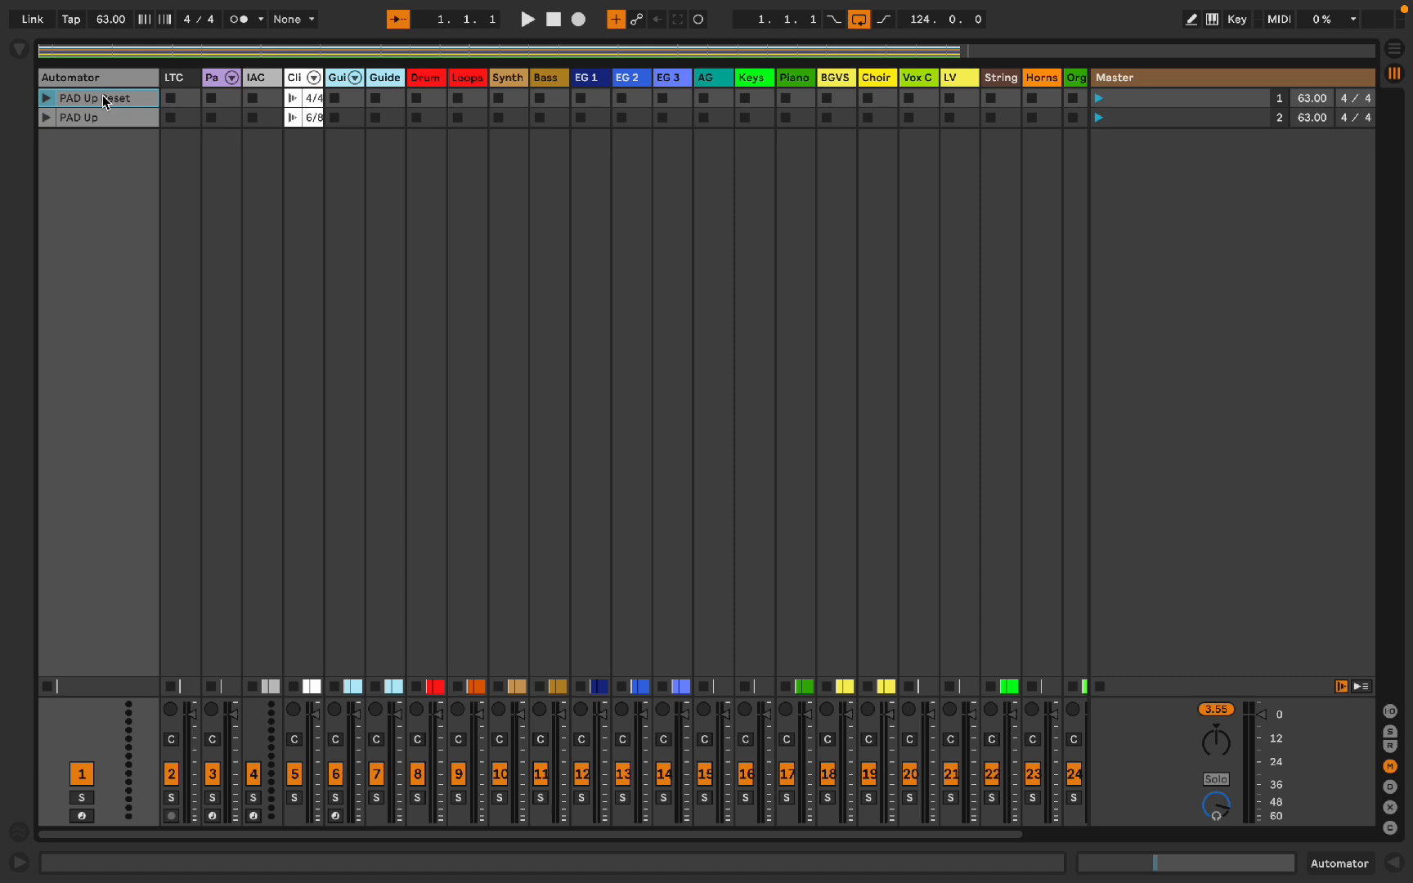
pyautogui.hscroll(1, 76, 105)
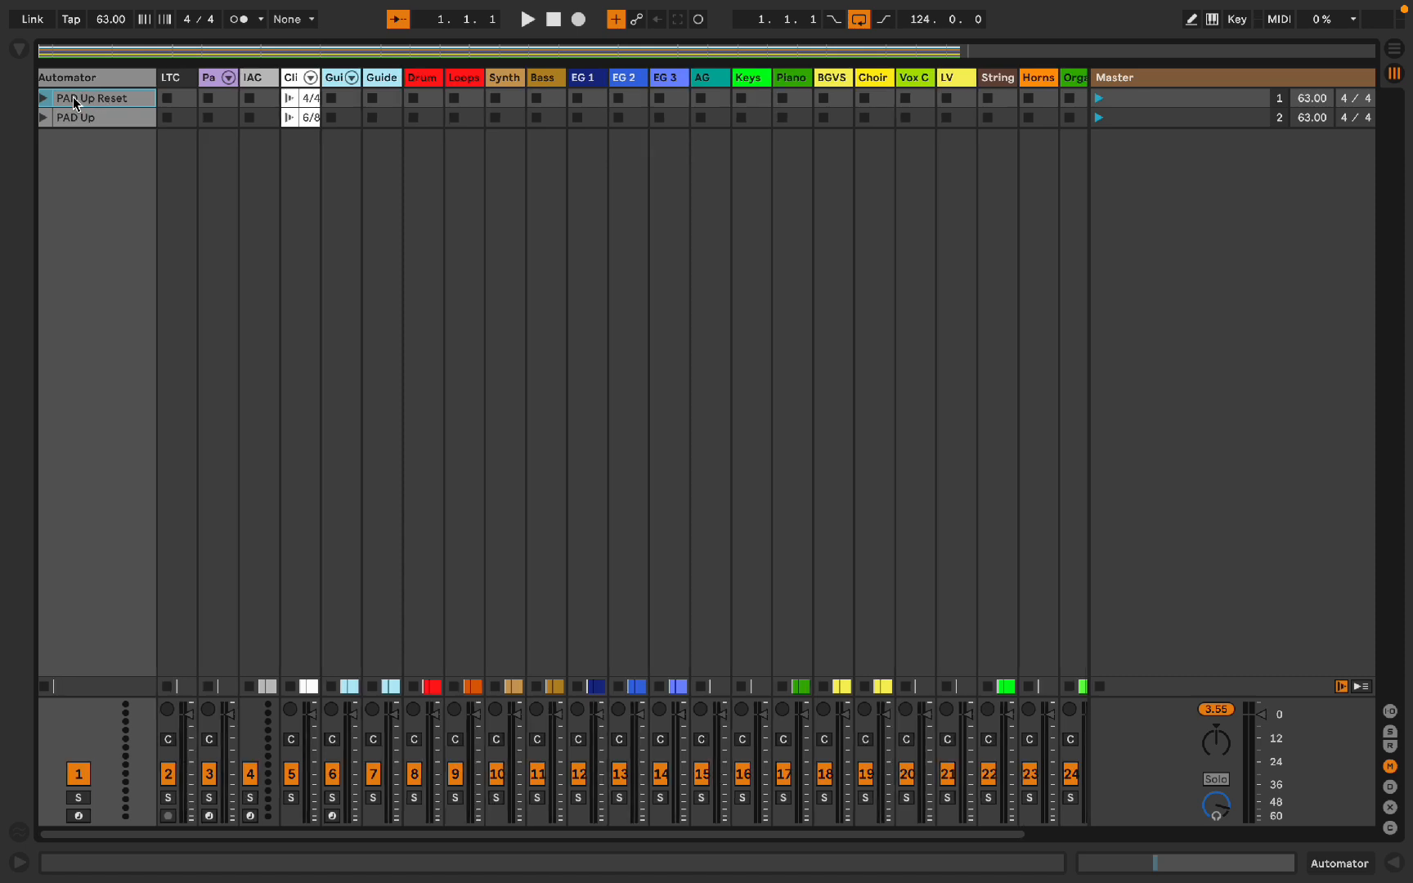
pyautogui.press('super+v')
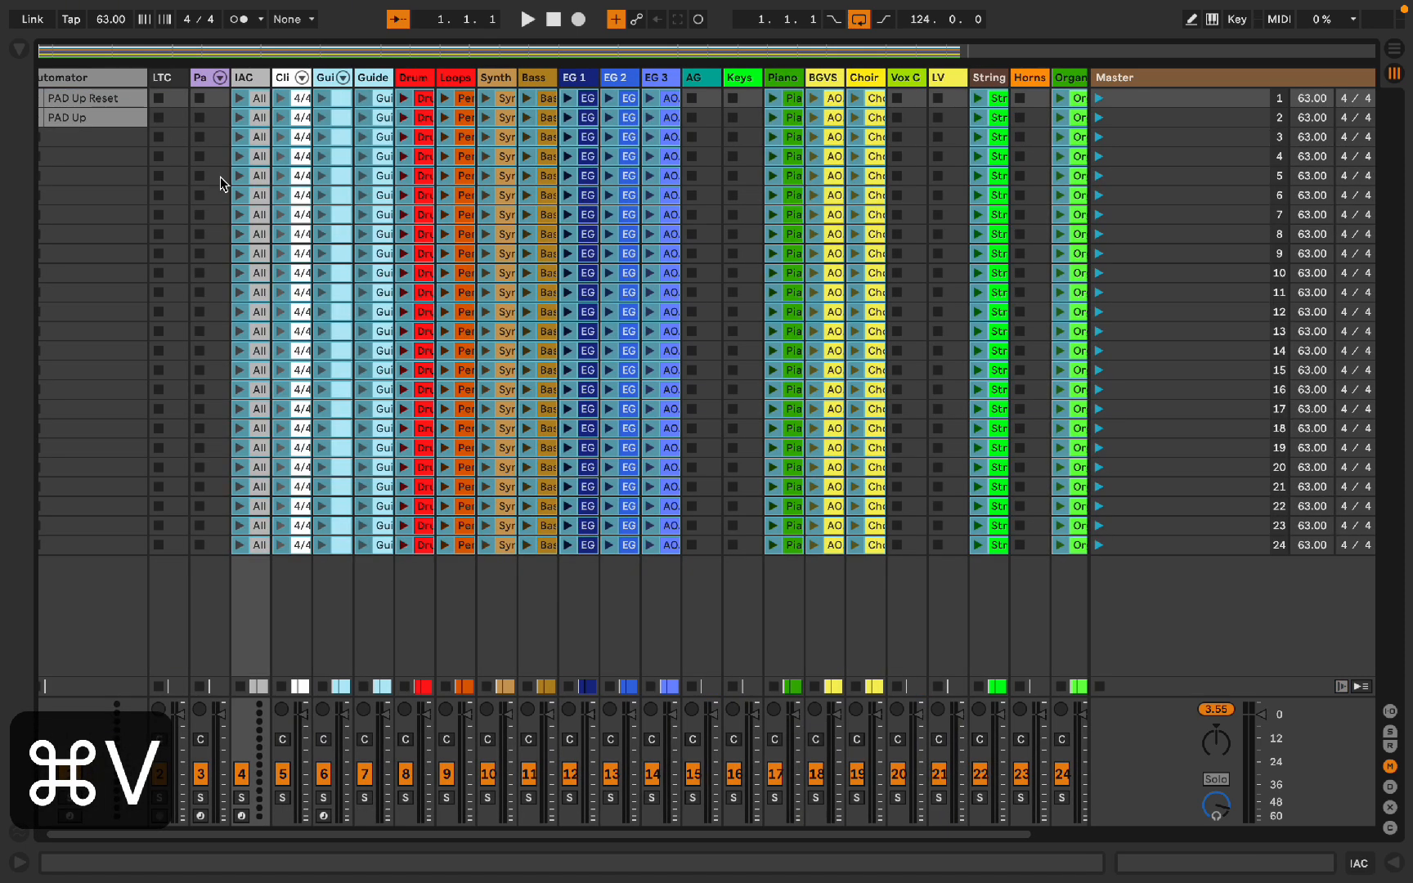
pyautogui.hscroll(3, 522, 218)
pyautogui.hscroll(-3, 556, 206)
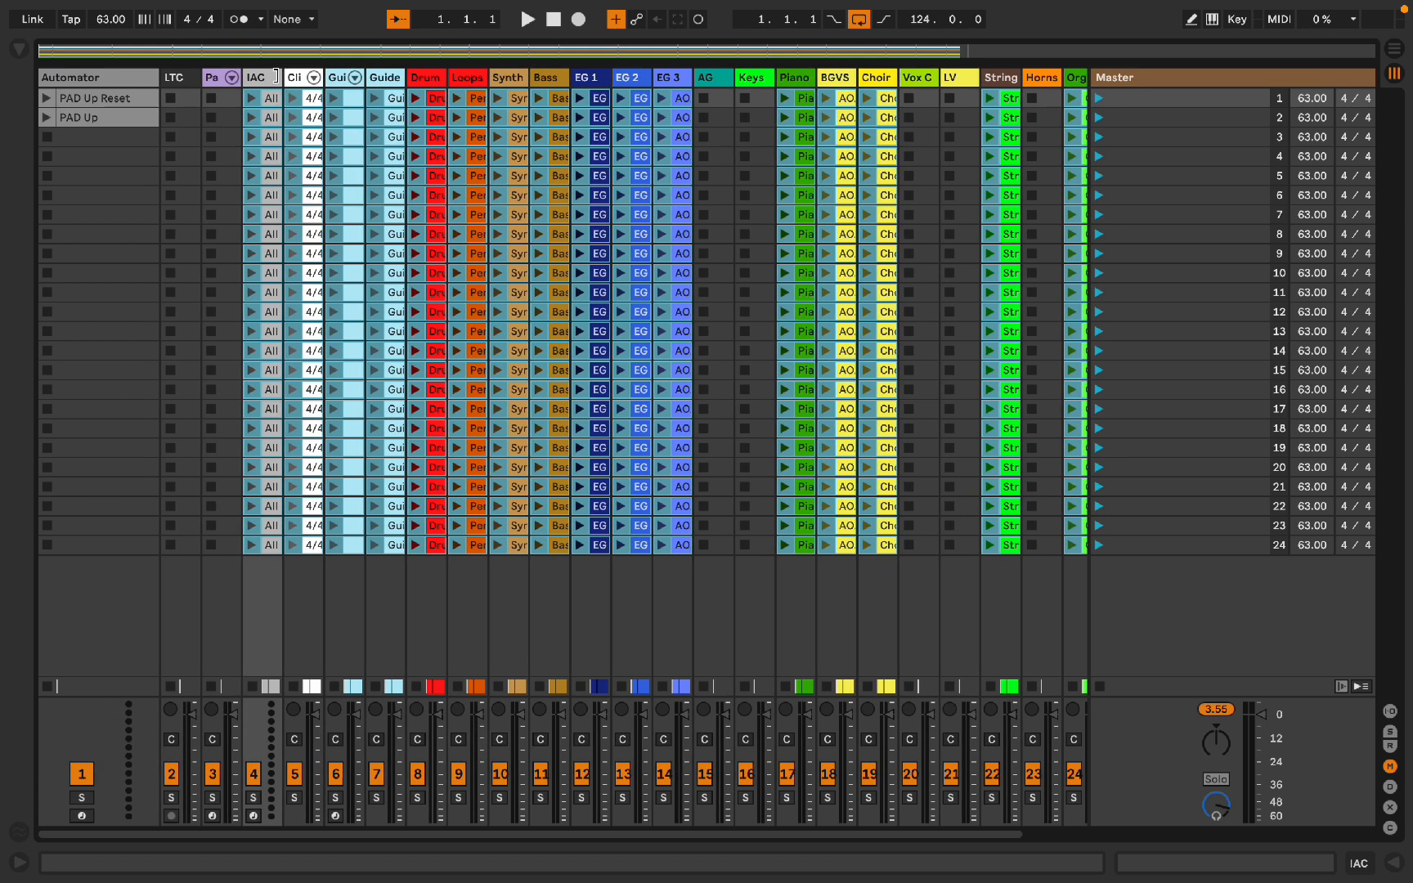
pyautogui.press('super+z')
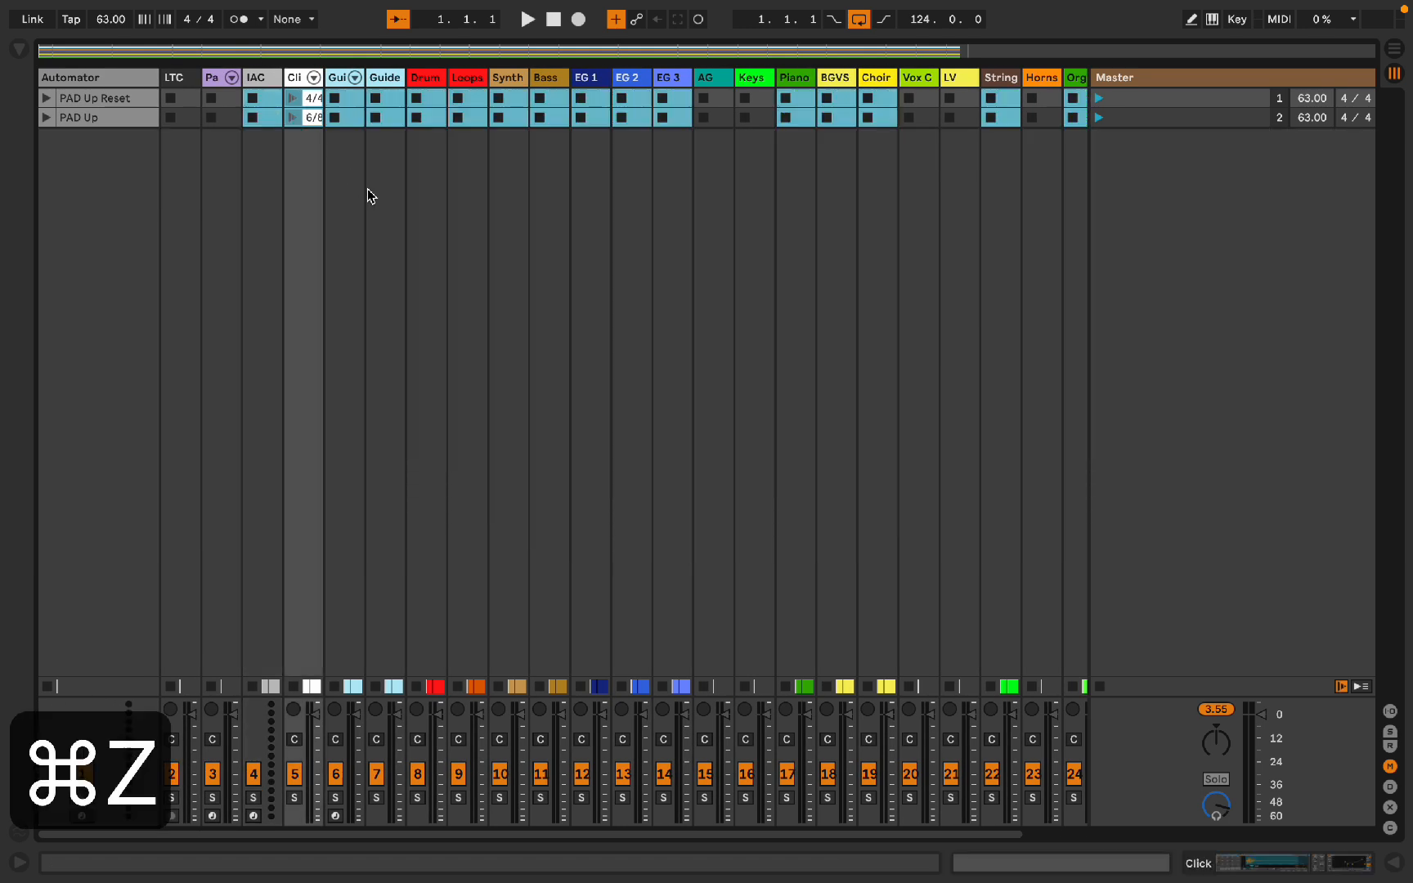
# Step: In the Arrangement View, rename the first three IAC cue clips as V, CH and TURN
pyautogui.press('Tab')
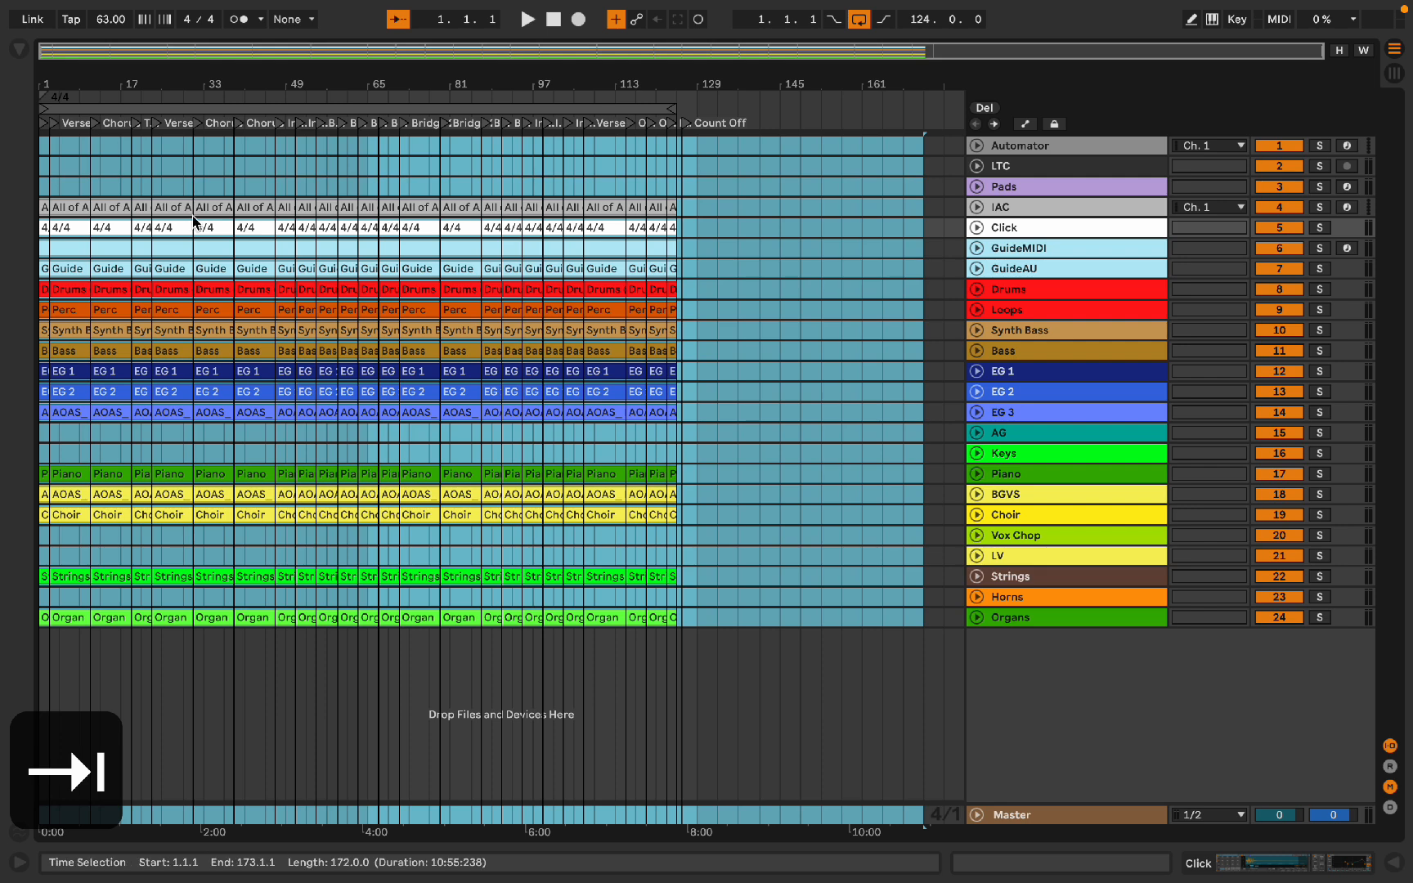
pyautogui.scroll(5, 193, 217)
pyautogui.hscroll(-5, 192, 216)
pyautogui.click(98, 202)
pyautogui.hscroll(3, 98, 203)
pyautogui.scroll(2, 98, 203)
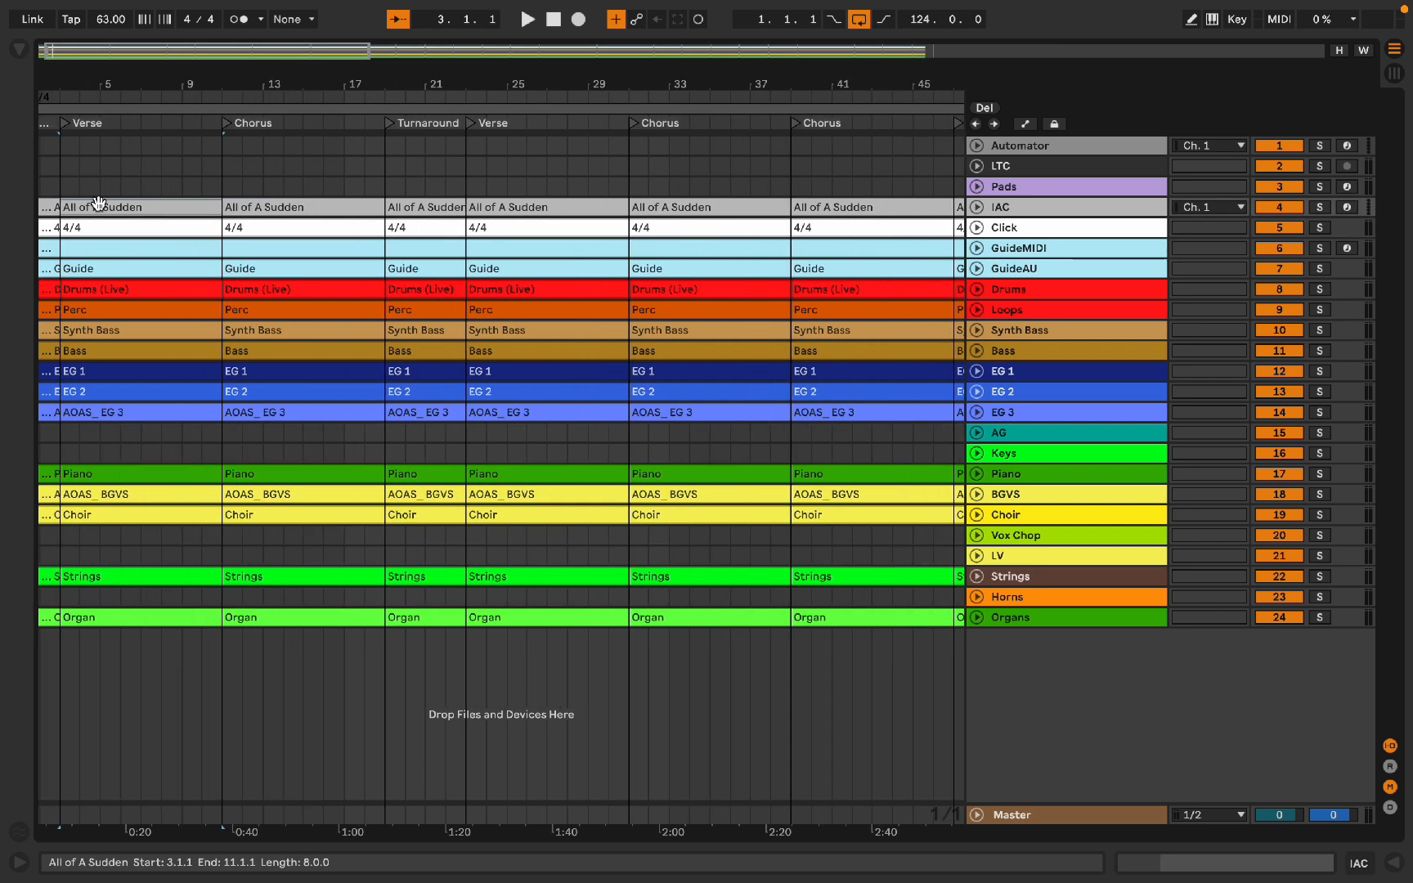
pyautogui.press('super+r')
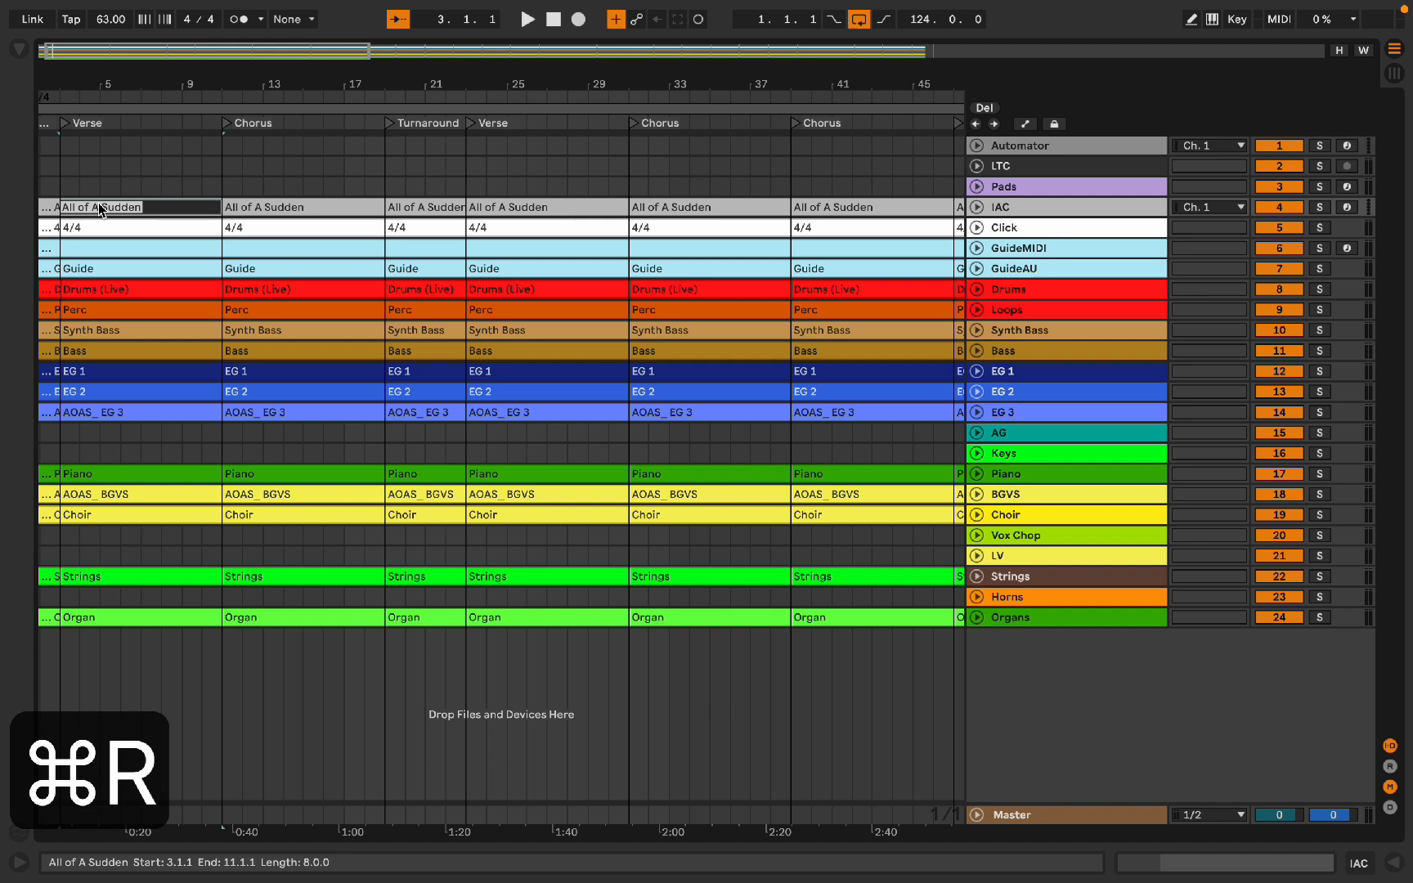
pyautogui.write('V')
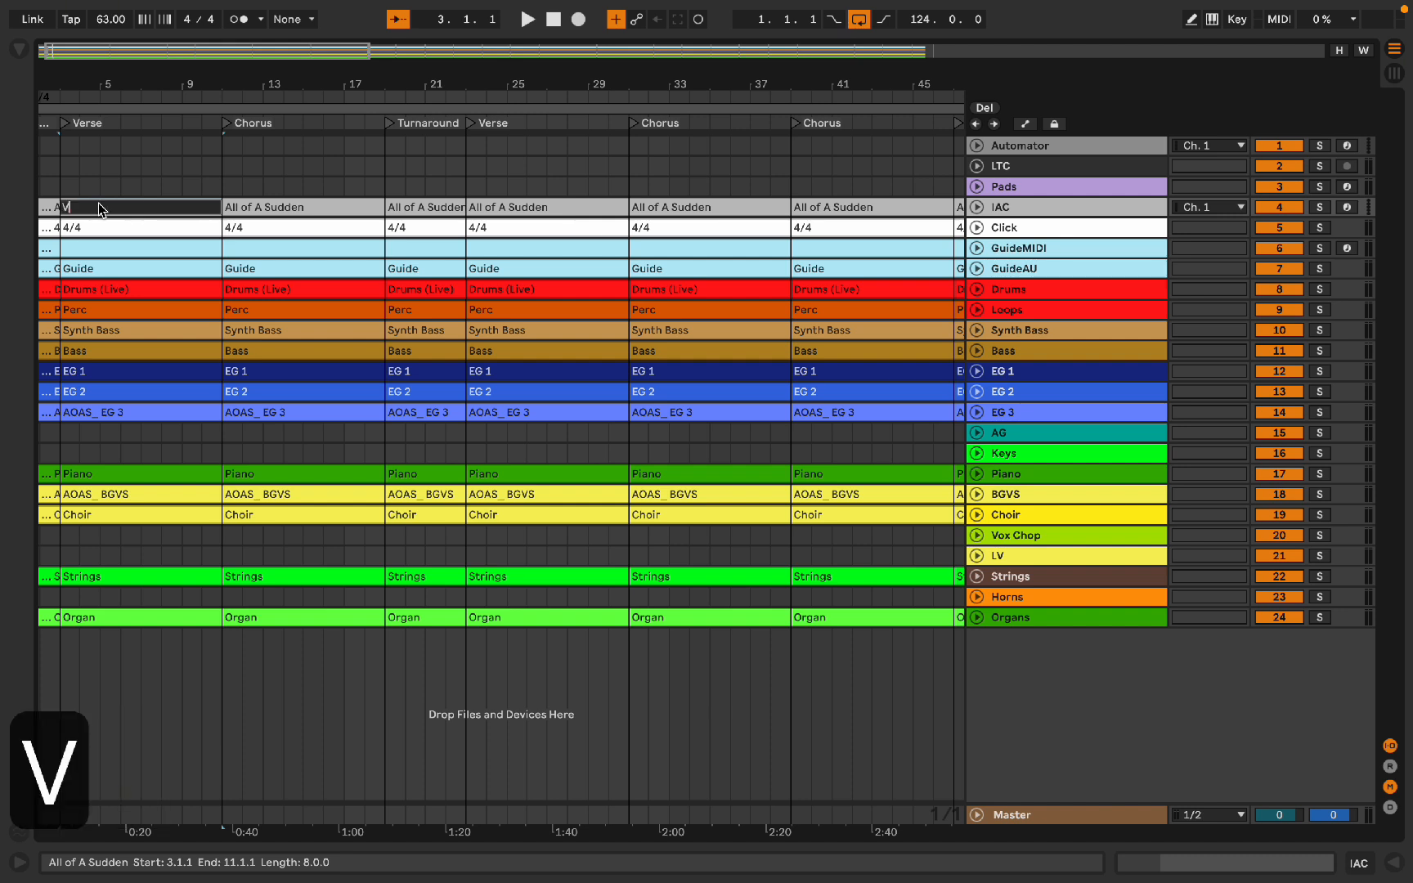
pyautogui.press('Tab')
pyautogui.write('CH')
pyautogui.press('Tab')
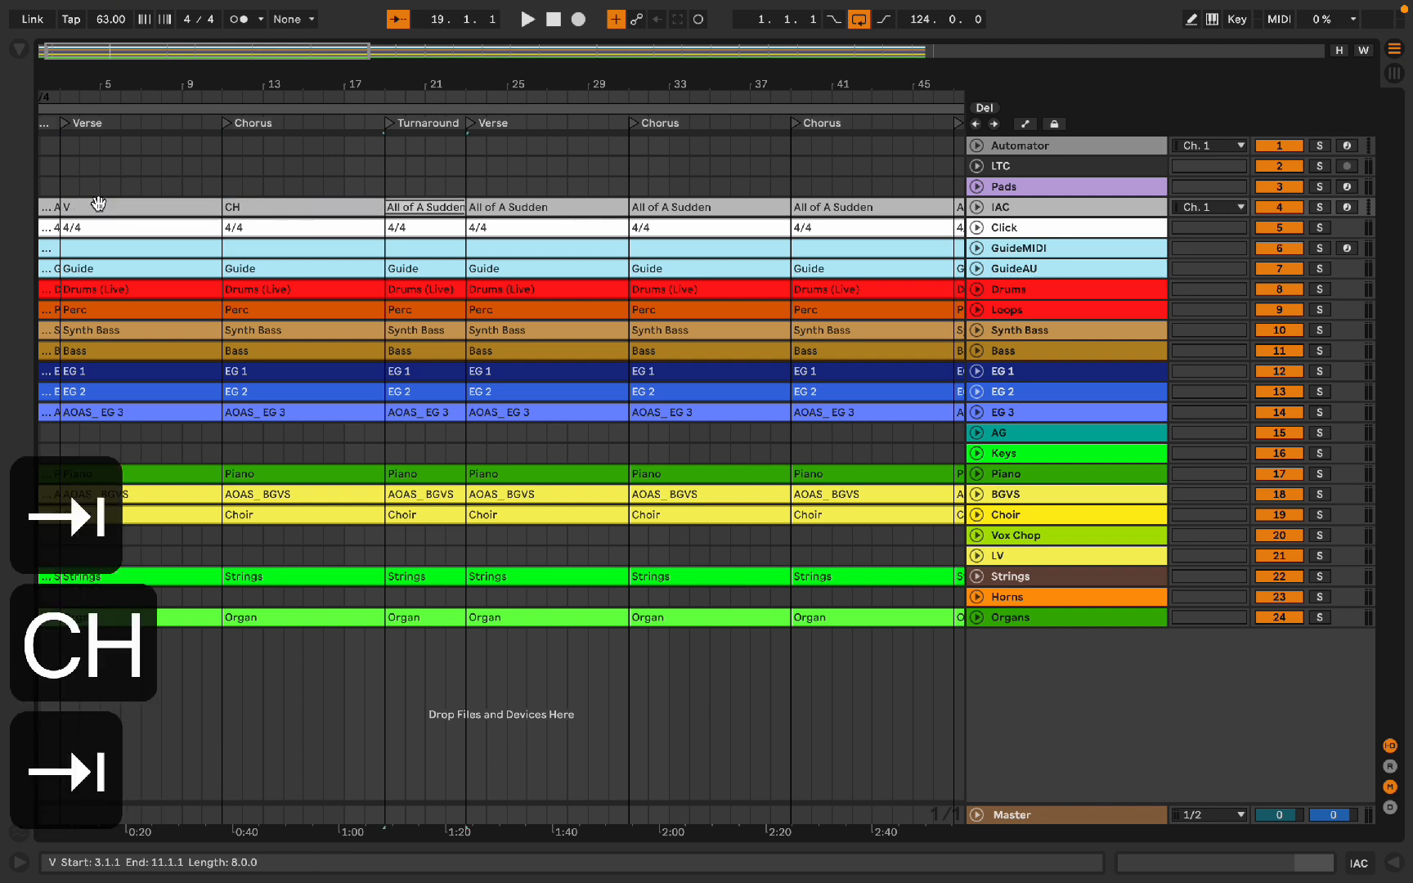
pyautogui.write('TURN')
pyautogui.press('Tab')
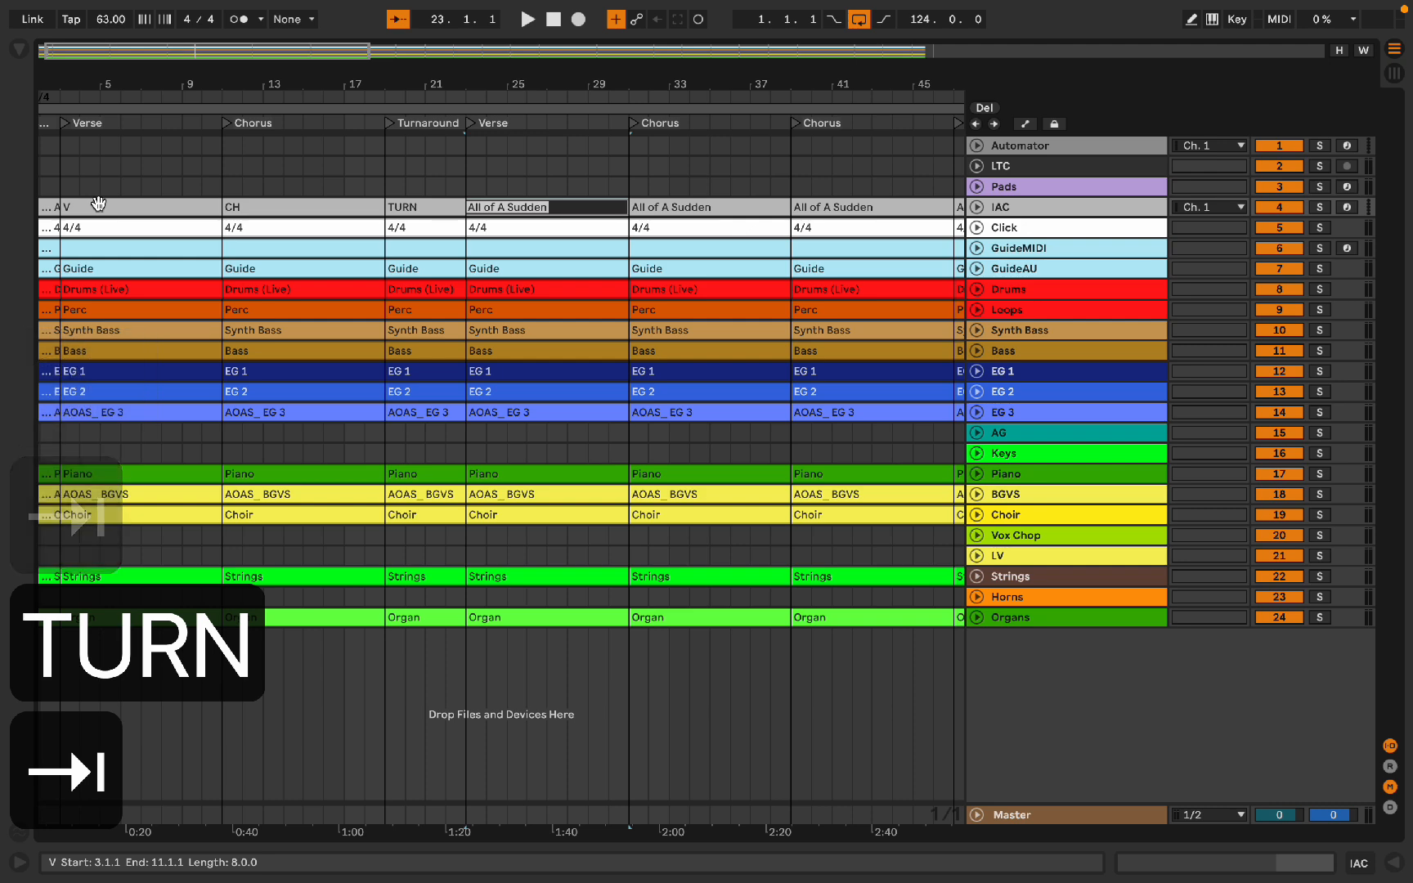
# Step: Rename the following IAC cue clips as V, CH, CH, INT, INT, four BR1 clips and two BR2 clips
pyautogui.write('V')
pyautogui.press('Tab')
pyautogui.write('CH')
pyautogui.press('Tab')
pyautogui.write('CH')
pyautogui.press('Tab')
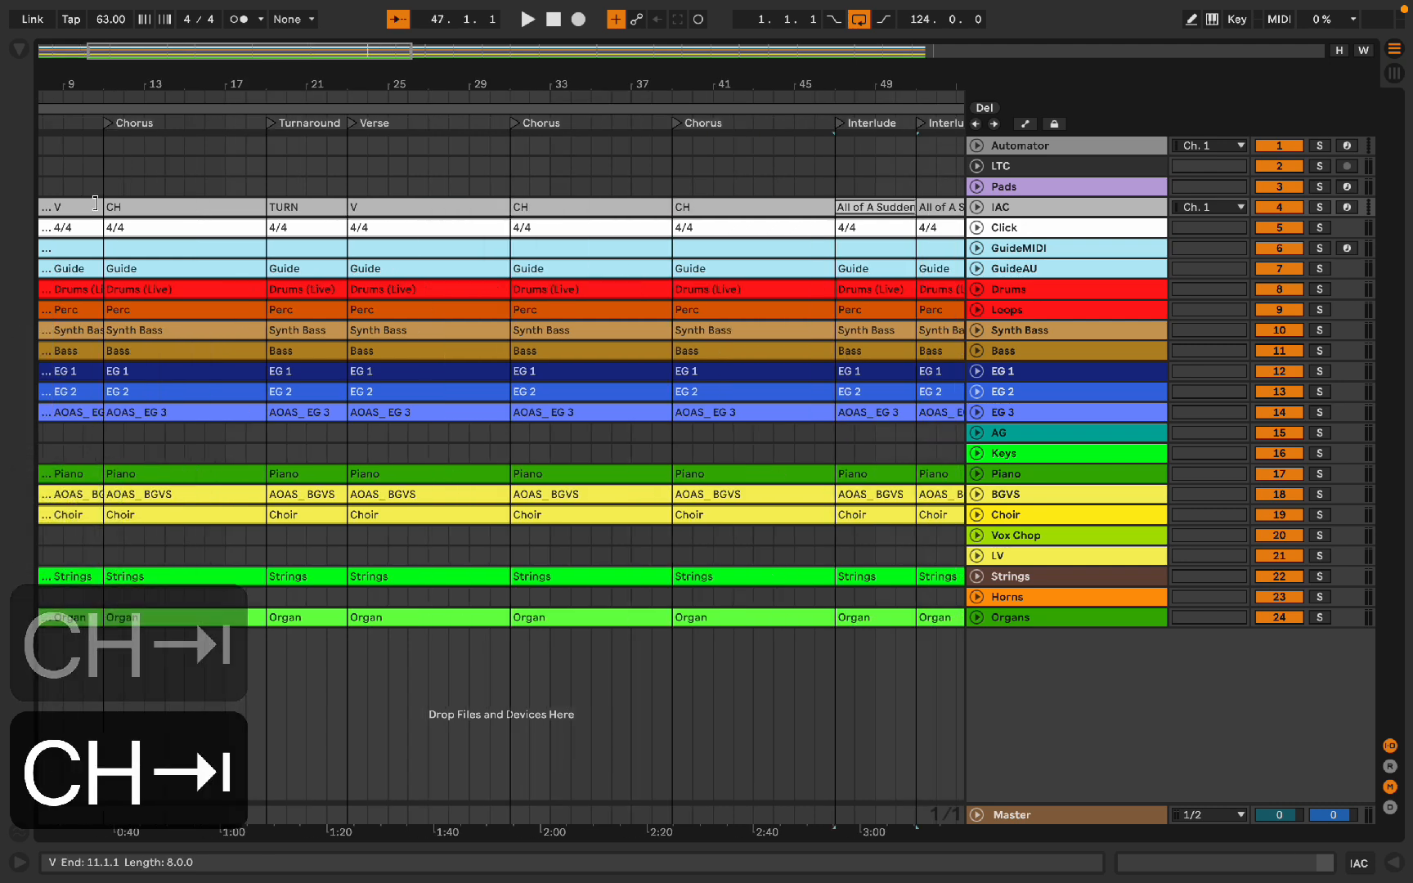
pyautogui.write('INT')
pyautogui.press('Tab')
pyautogui.write('INT')
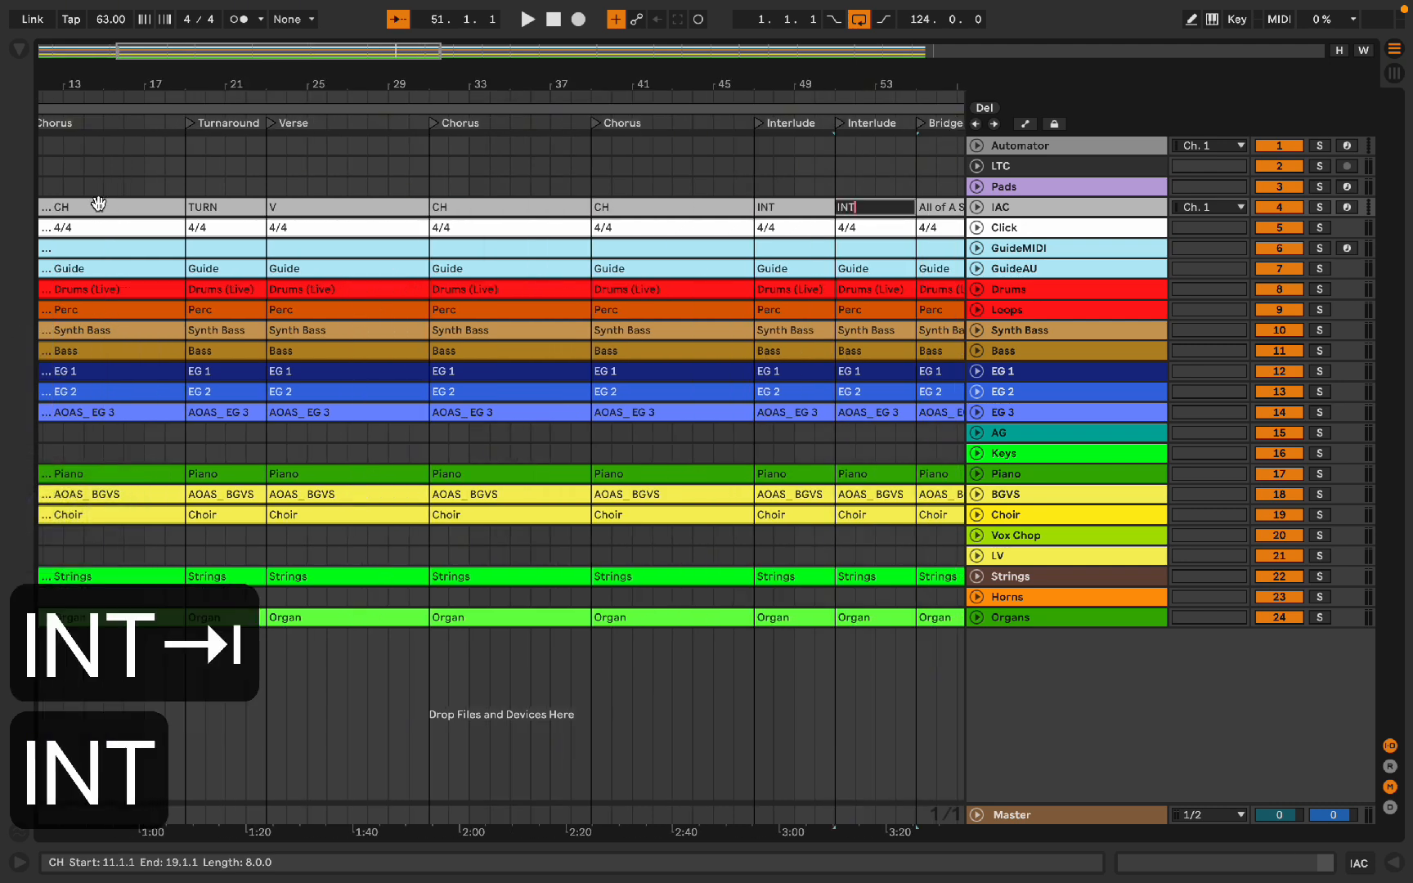
pyautogui.press('Tab')
pyautogui.write('BR1')
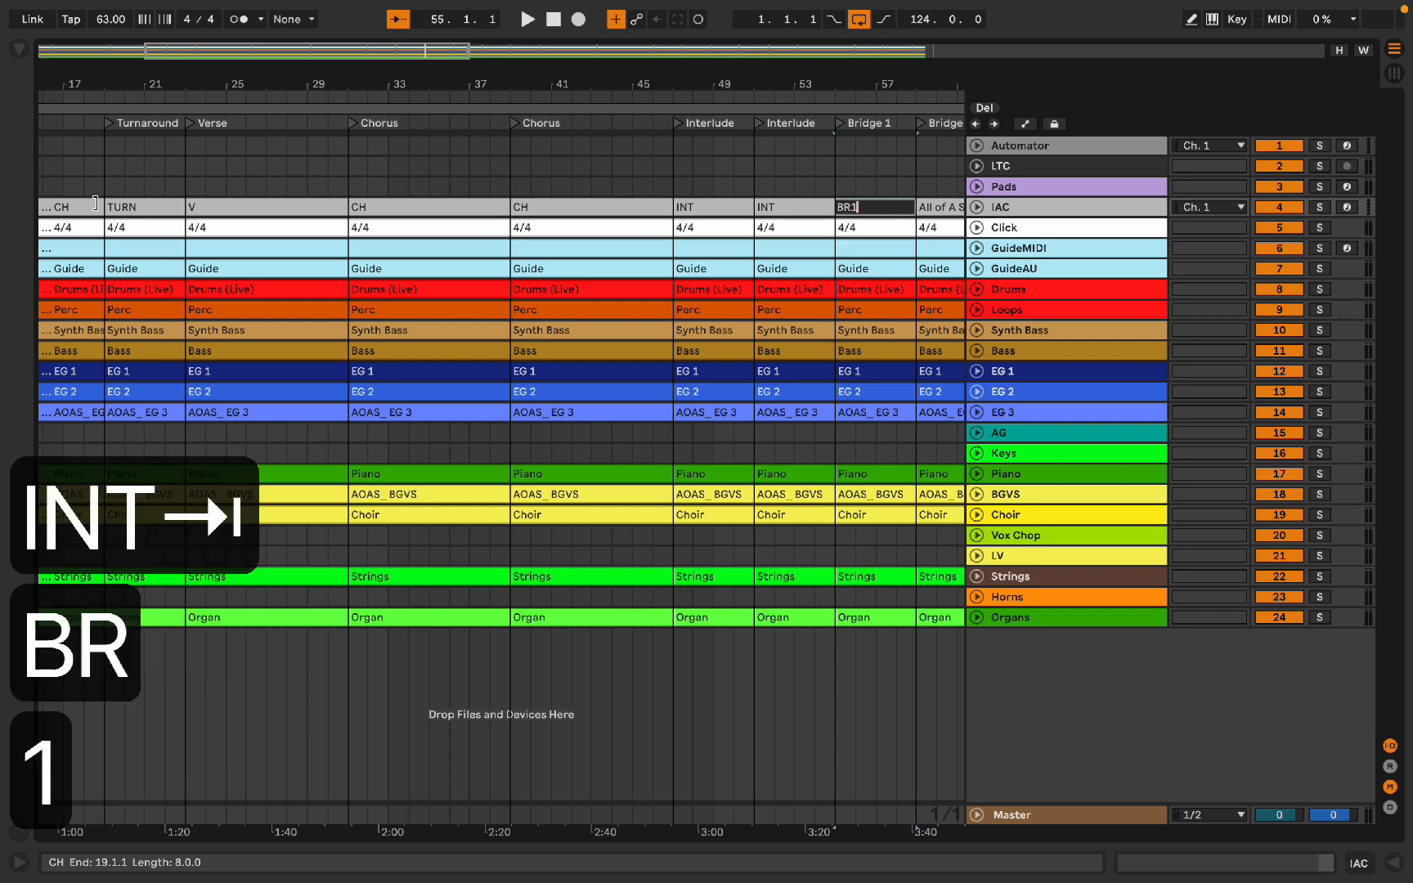
pyautogui.press('Tab')
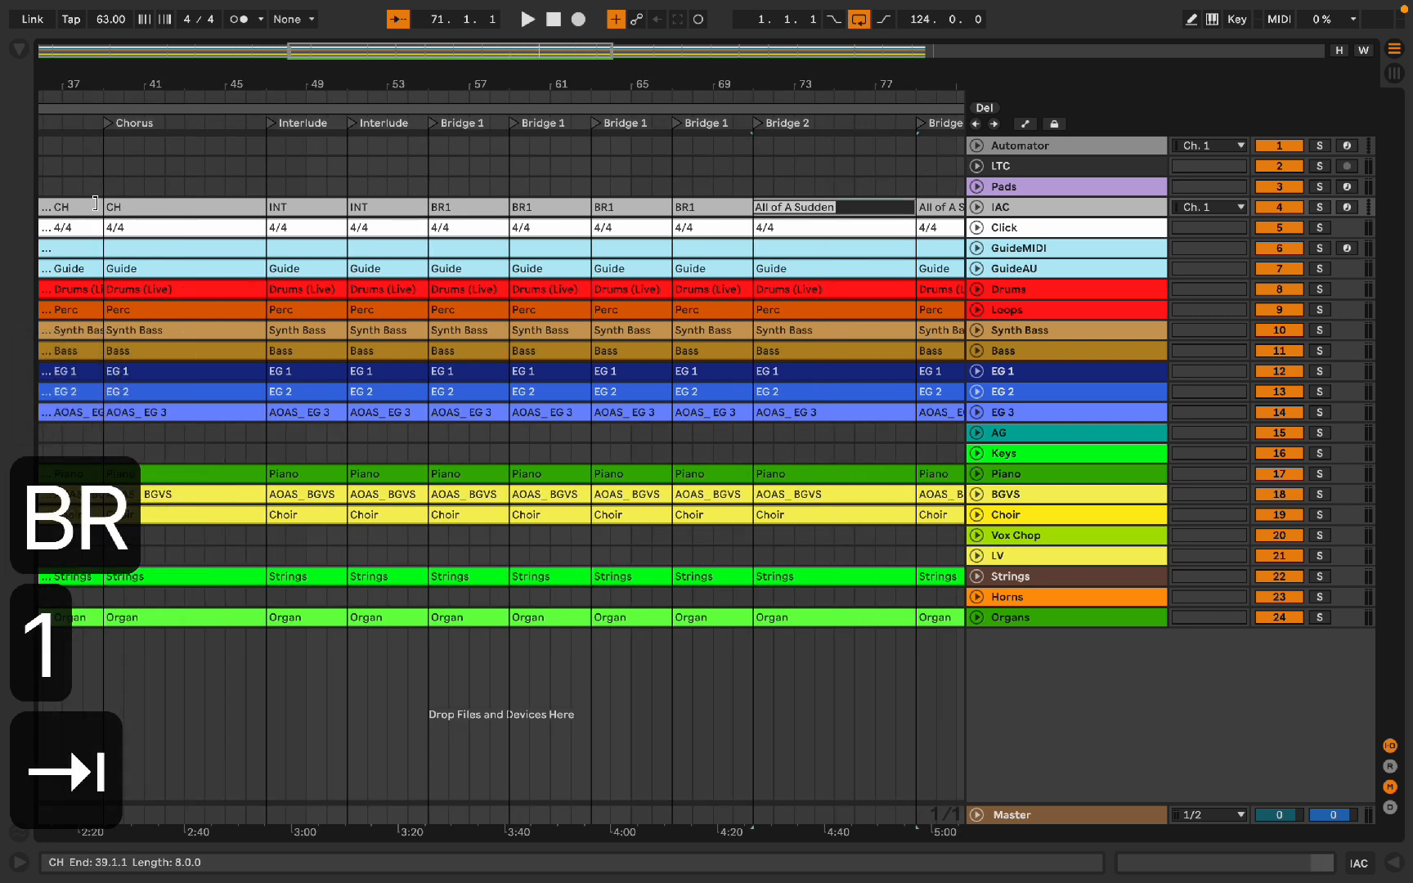
pyautogui.write('BR2')
pyautogui.press('Tab')
pyautogui.write('BR2')
pyautogui.press('Tab')
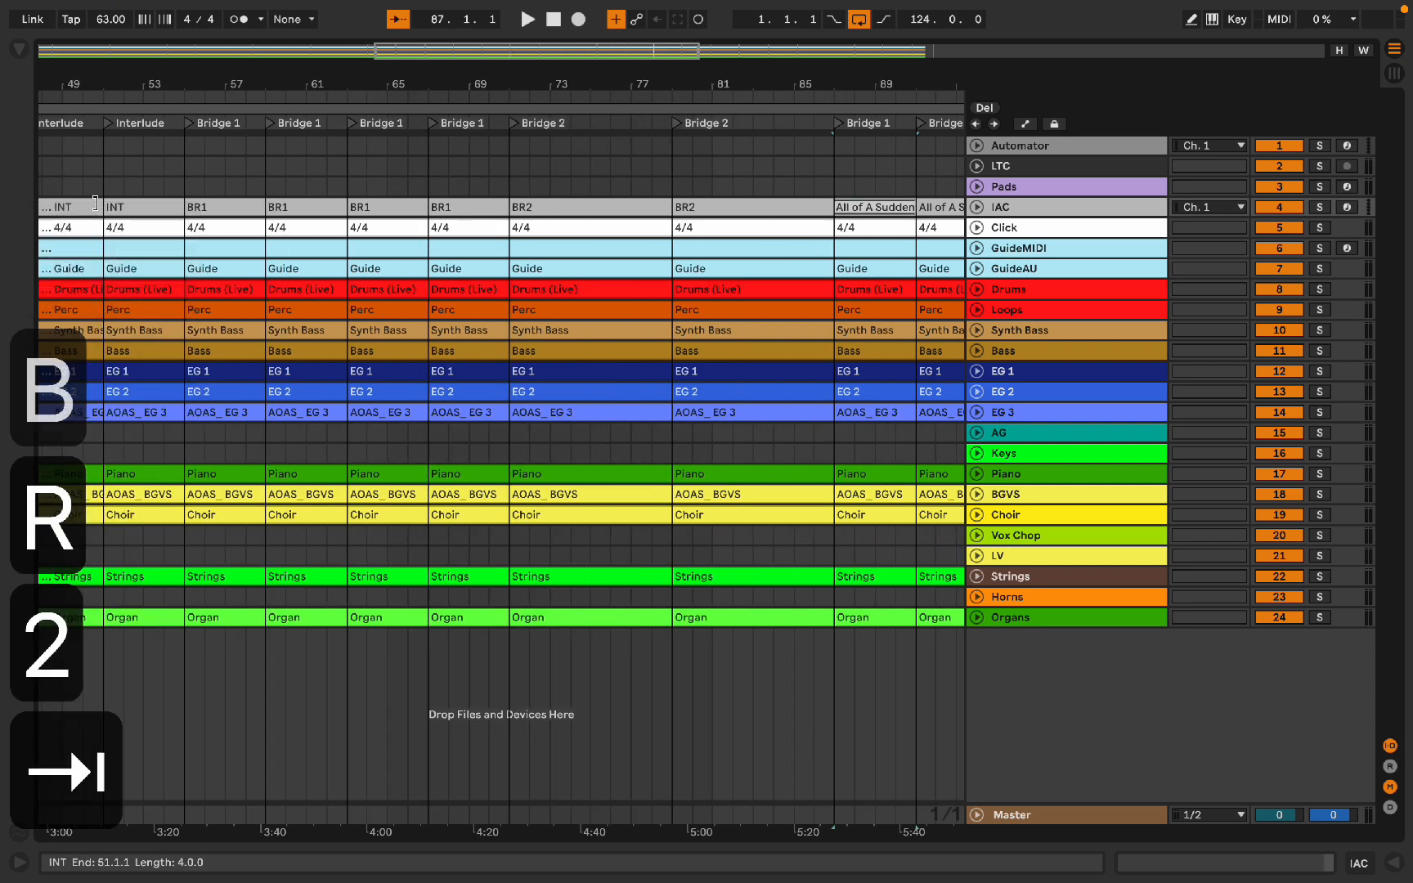
# Step: Rename the remaining IAC cue clips as BR1, BR, INT, INT, INT, V, OUT, OUT and END
pyautogui.write('BR1')
pyautogui.press('Tab')
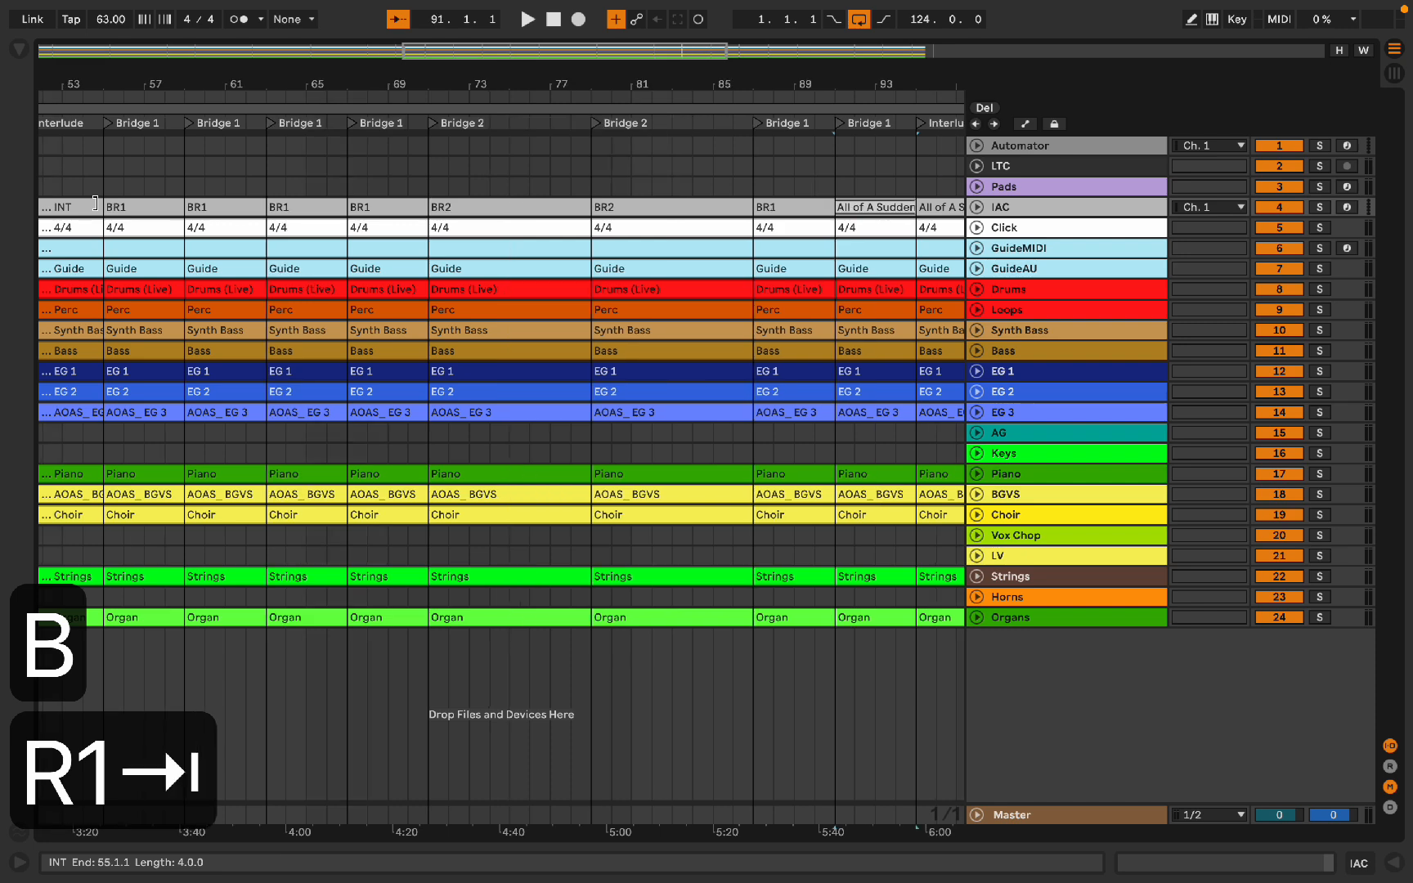
pyautogui.write('BR')
pyautogui.press('Tab')
pyautogui.write('INT')
pyautogui.press('Tab')
pyautogui.write('INT')
pyautogui.press('Tab')
pyautogui.write('INT')
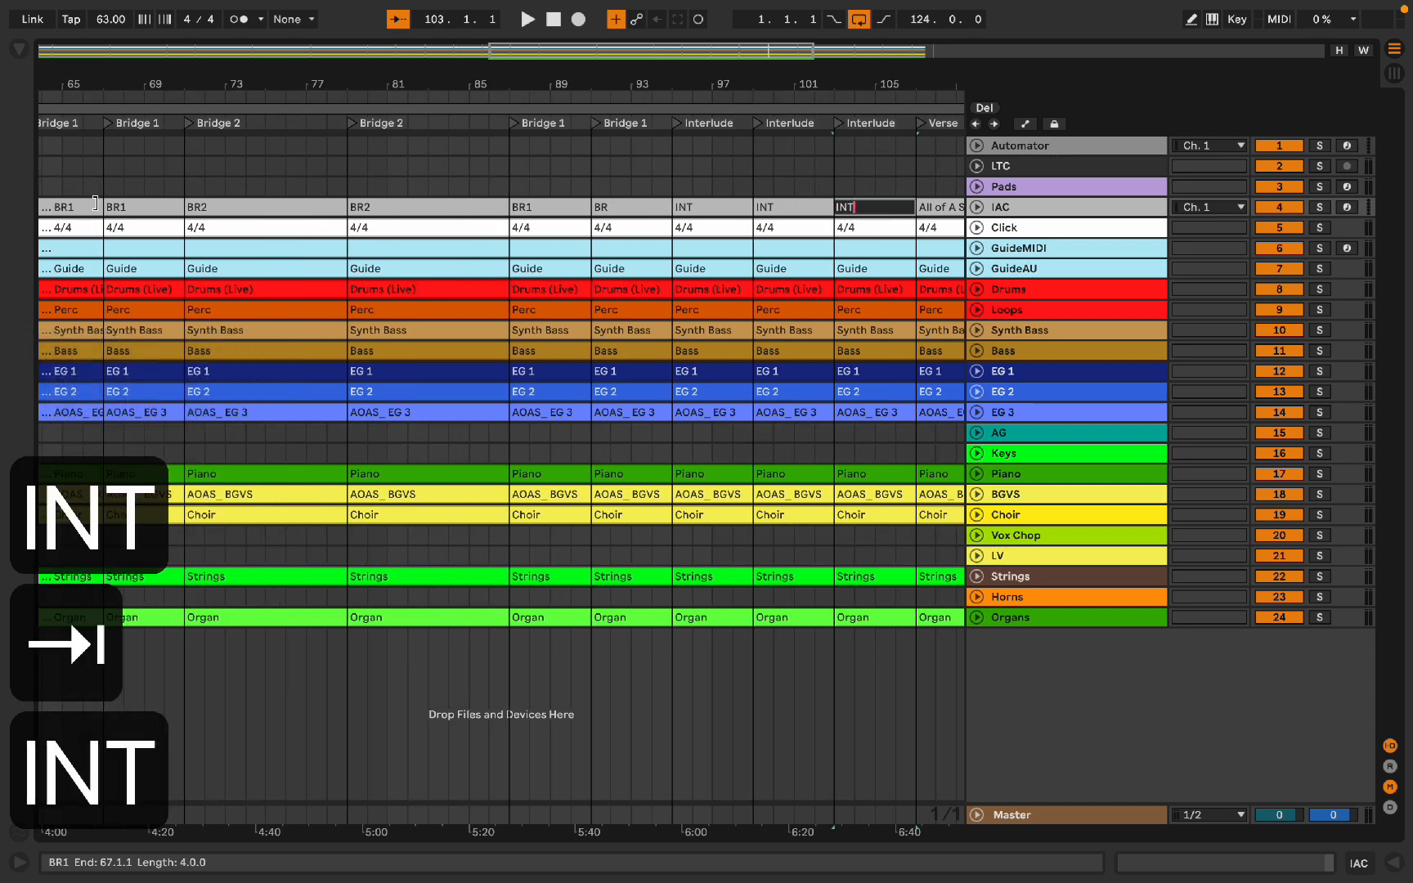
pyautogui.press('Tab')
pyautogui.write('V')
pyautogui.press('Tab')
pyautogui.write('OUT')
pyautogui.press('Tab')
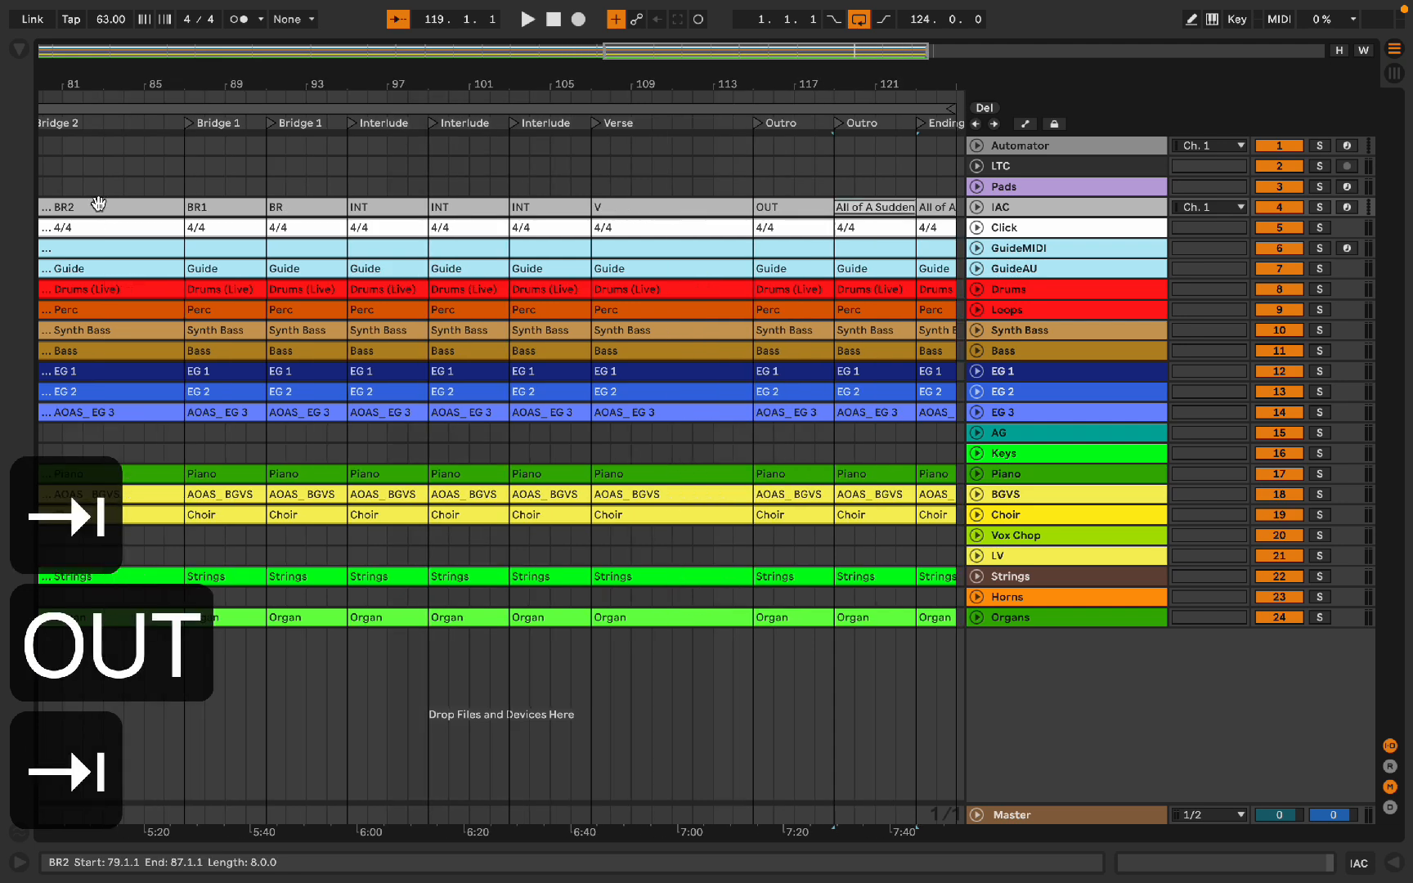
pyautogui.write('OUT')
pyautogui.press('Tab')
pyautogui.write('END')
pyautogui.press('Return')
# Step: Copy all arrangement clips again and paste them into the Session View
pyautogui.press('super+a')
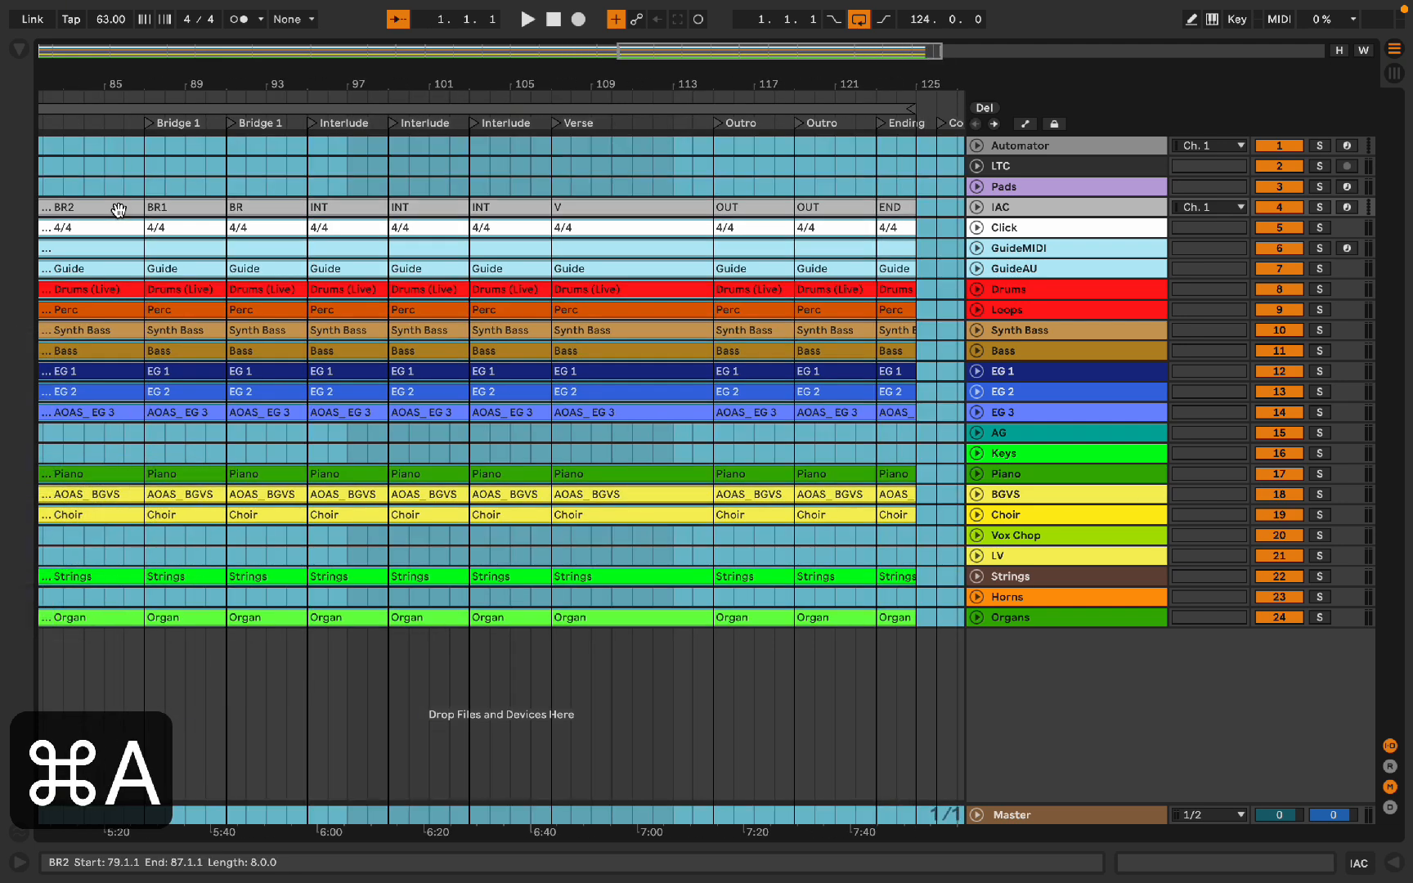
pyautogui.press('super+c')
pyautogui.press('Tab')
pyautogui.press('super+v')
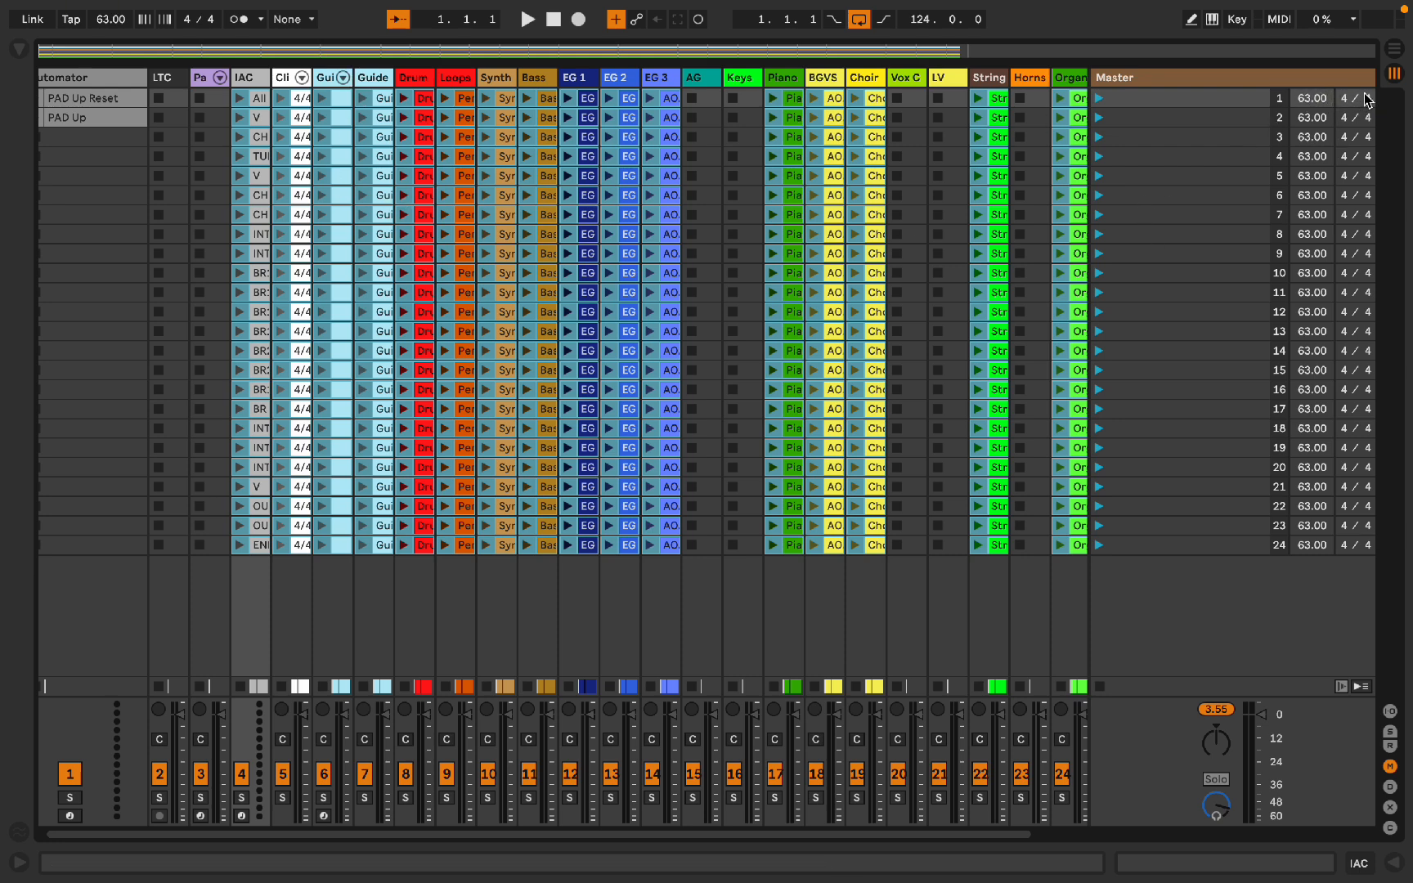
# Step: Widen the IAC track column in the Session View so the clip names are readable
pyautogui.hscroll(2, 867, 197)
pyautogui.hscroll(-3, 867, 197)
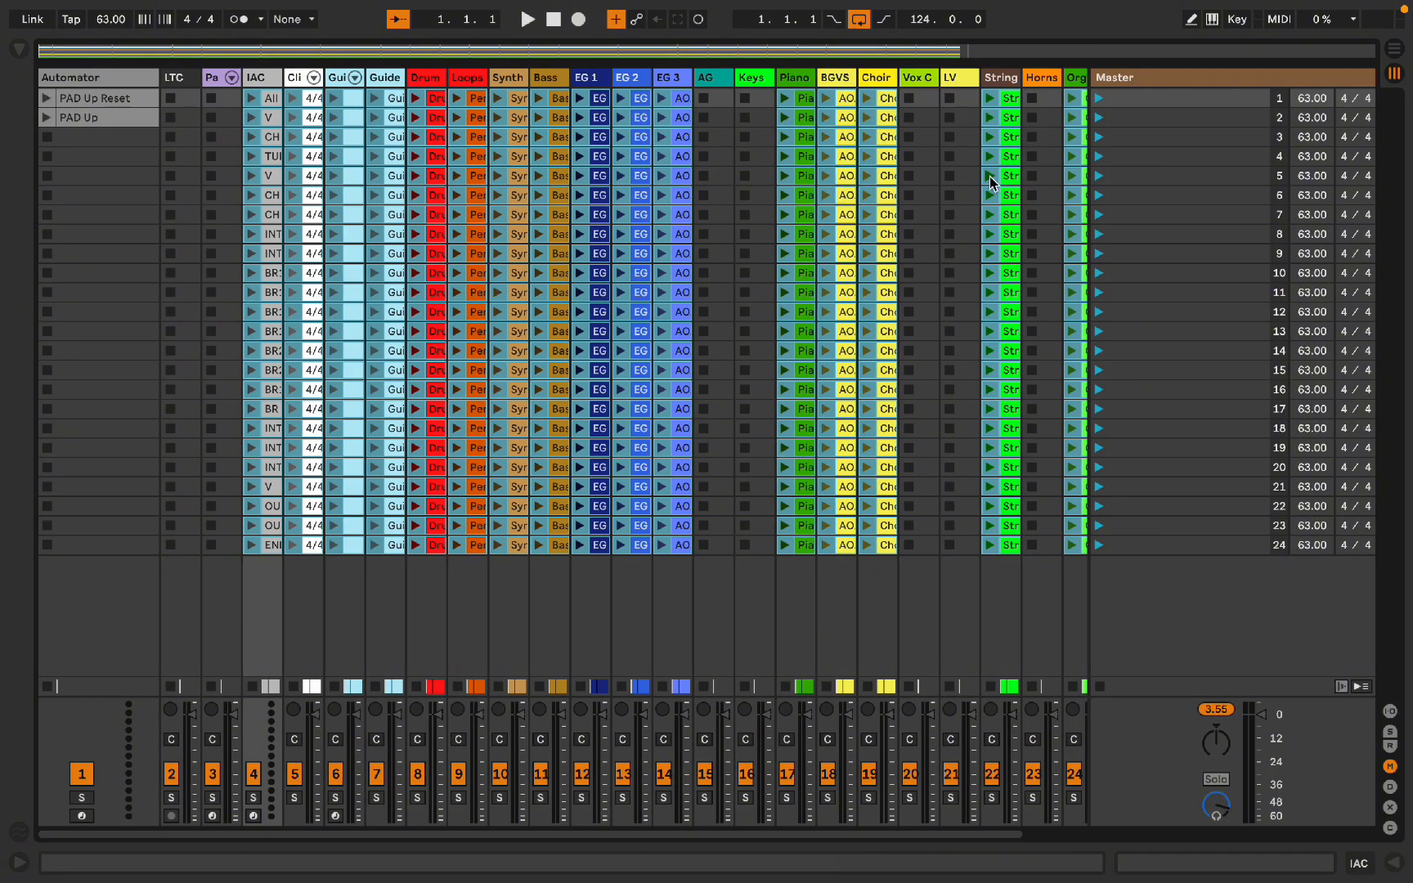
pyautogui.hscroll(2, 160, 91)
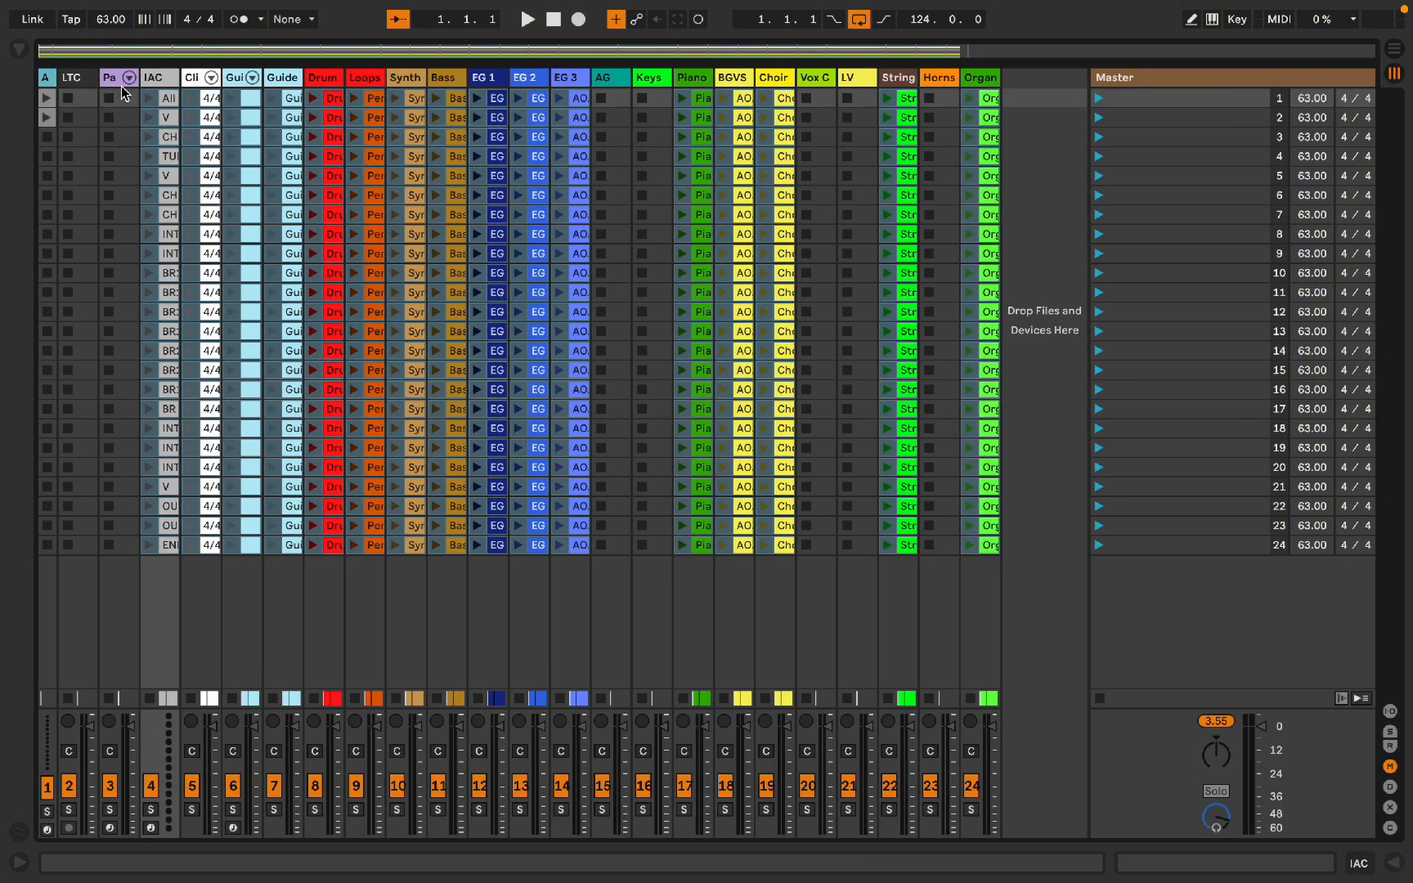
pyautogui.click(177, 77)
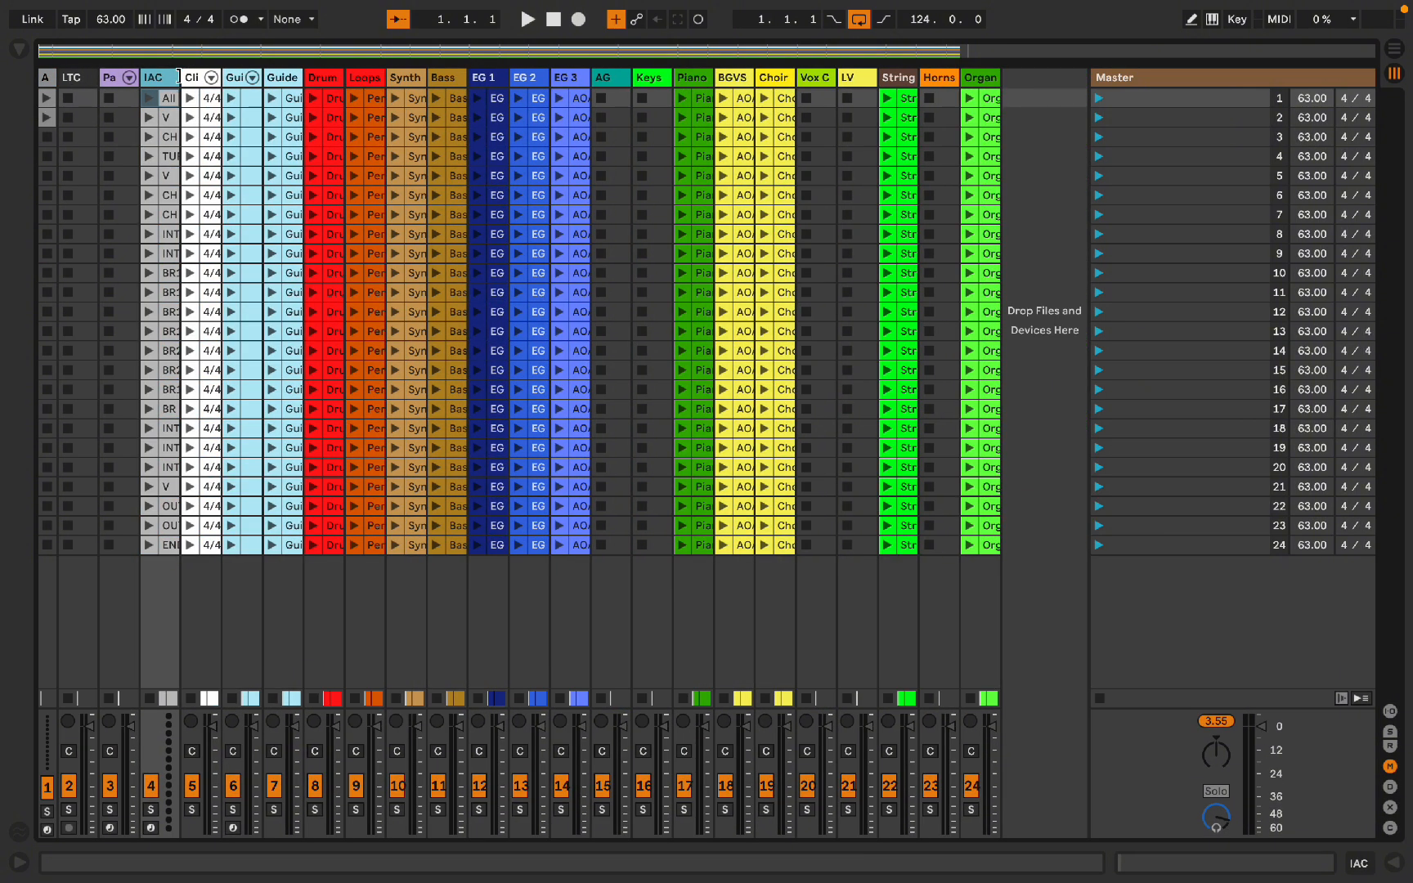
pyautogui.moveTo(179, 77); pyautogui.dragTo(241, 77)
# Step: Rename scene 1 as ALL OF A SUDDEN_Db
pyautogui.click(1177, 99)
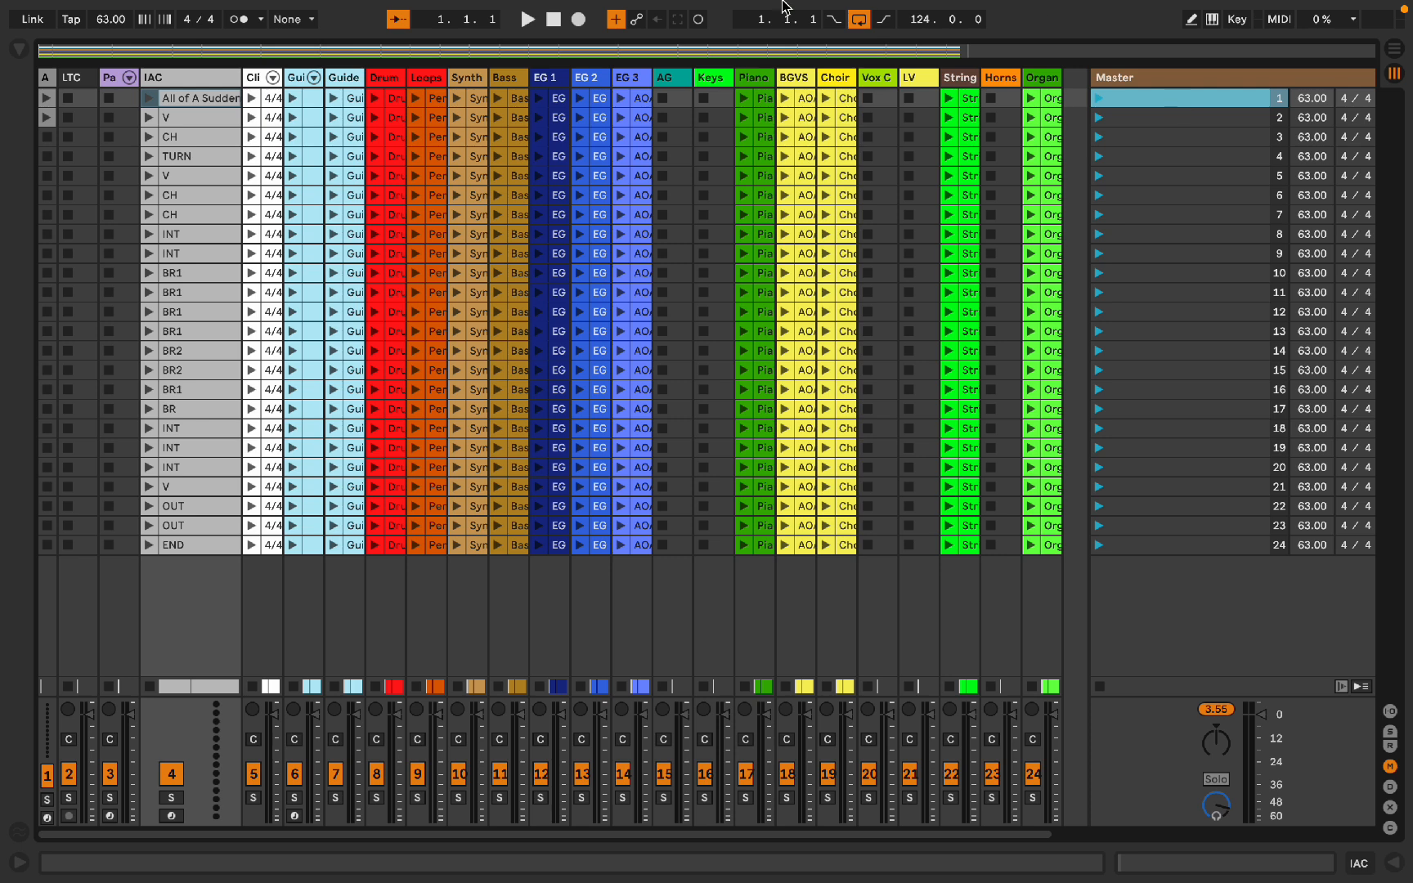
pyautogui.moveTo(621, 4)
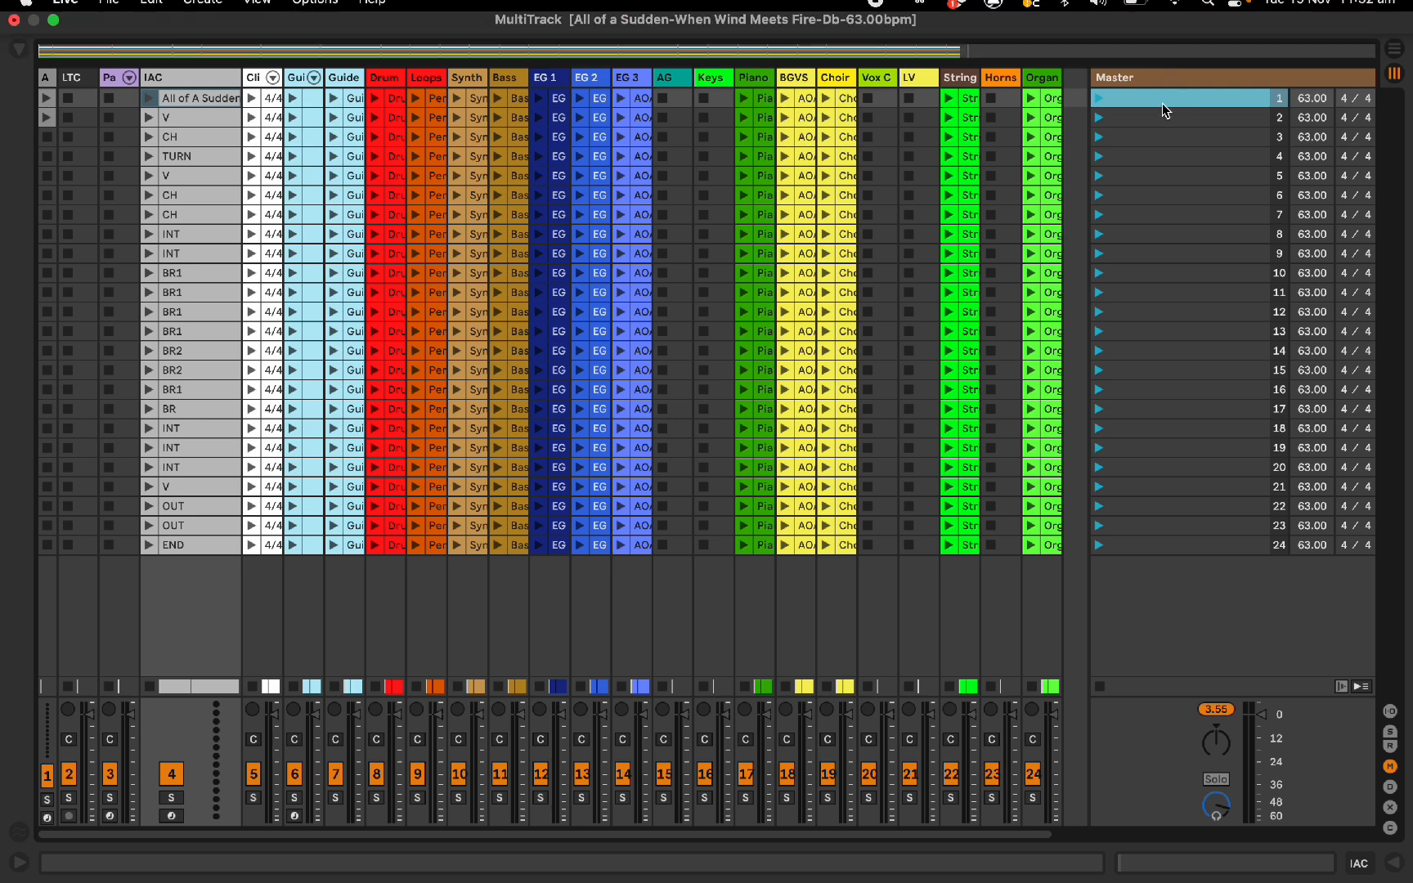
pyautogui.press('super+r')
pyautogui.write('AL')
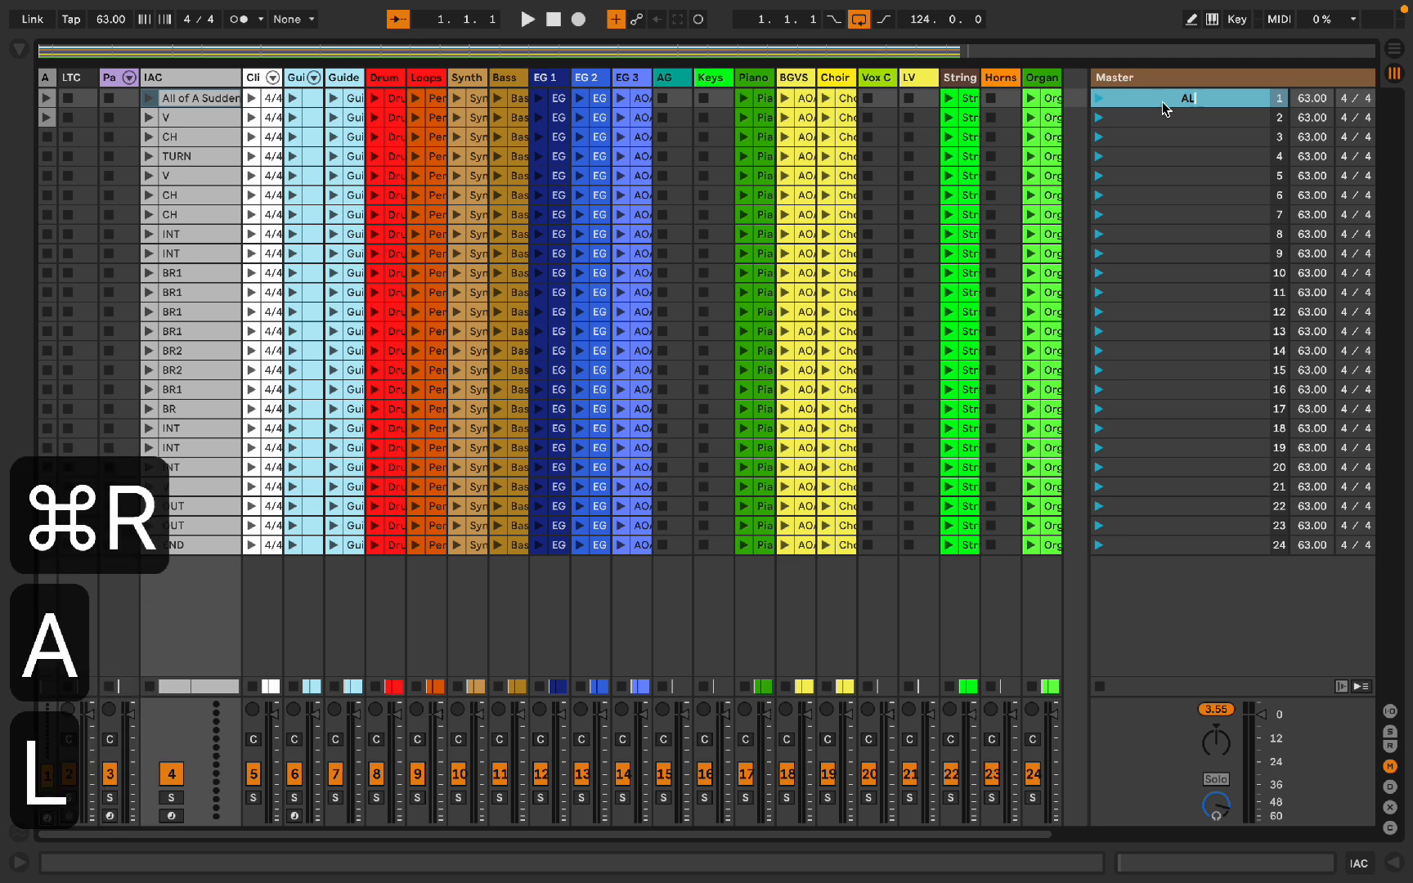
pyautogui.write('L OF A SUDDEN_DB')
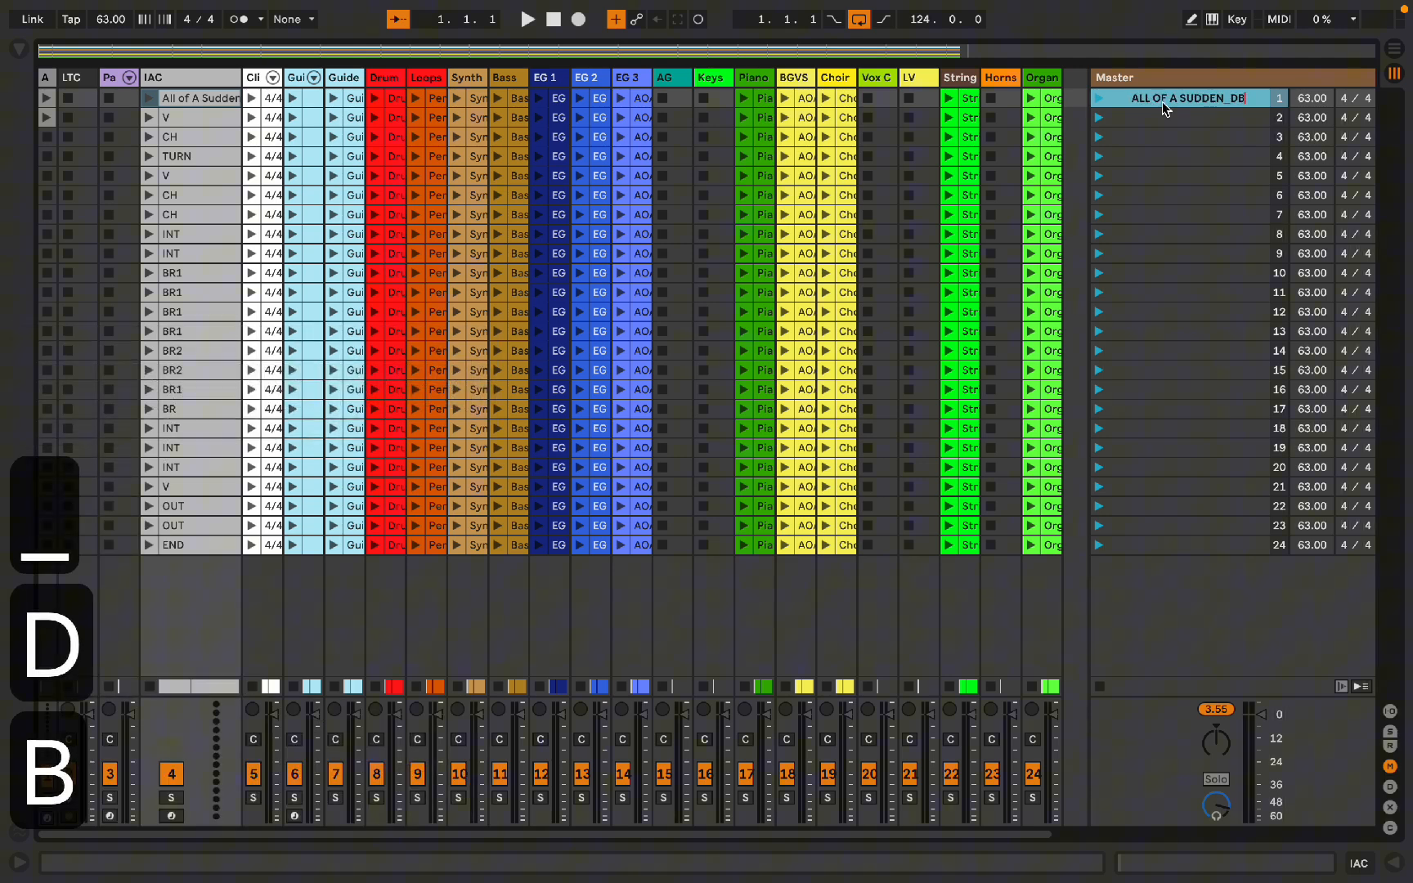
pyautogui.press('BackSpace')
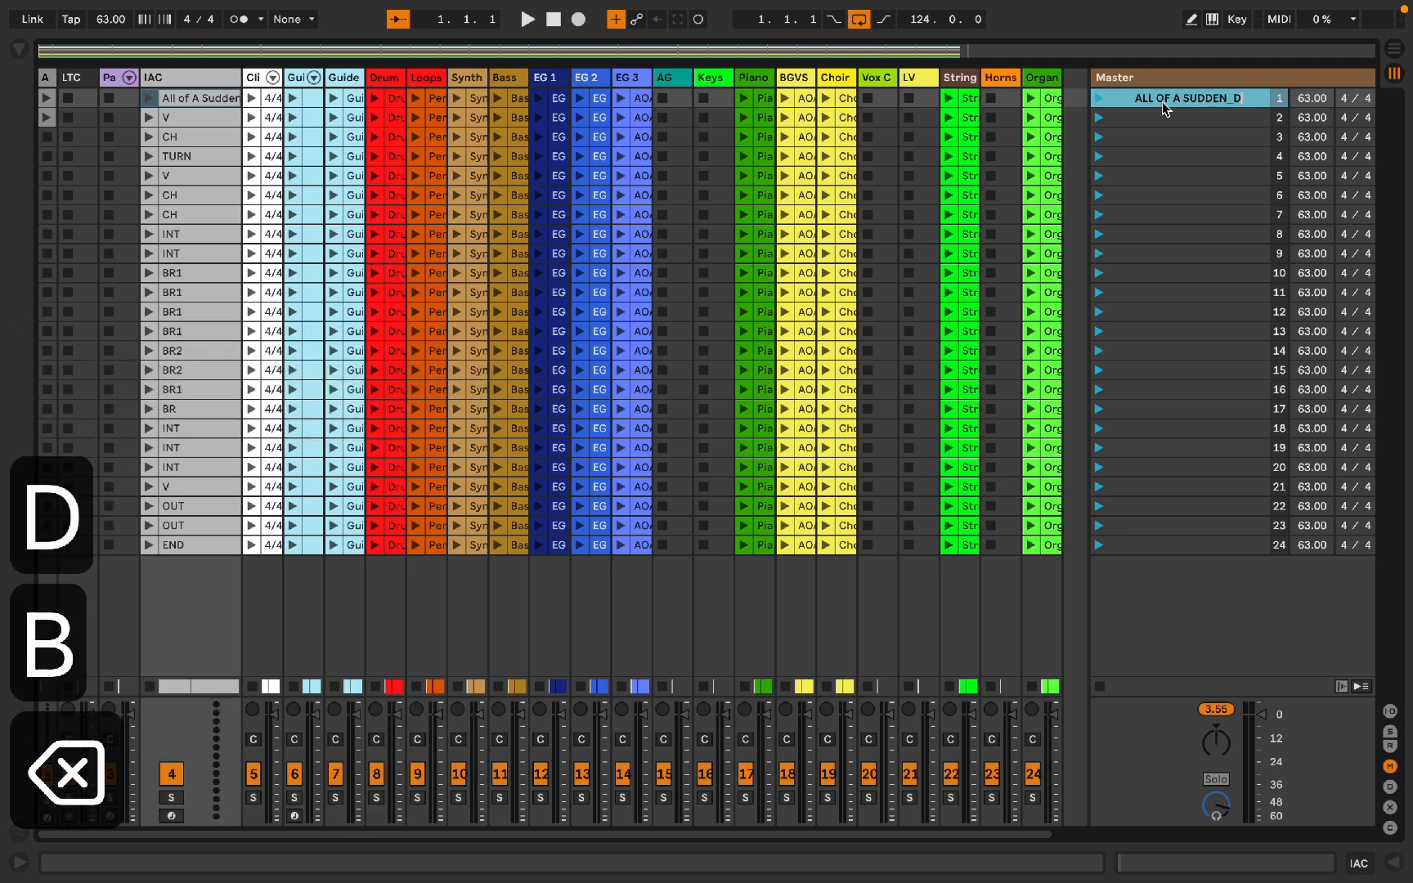
pyautogui.write('b')
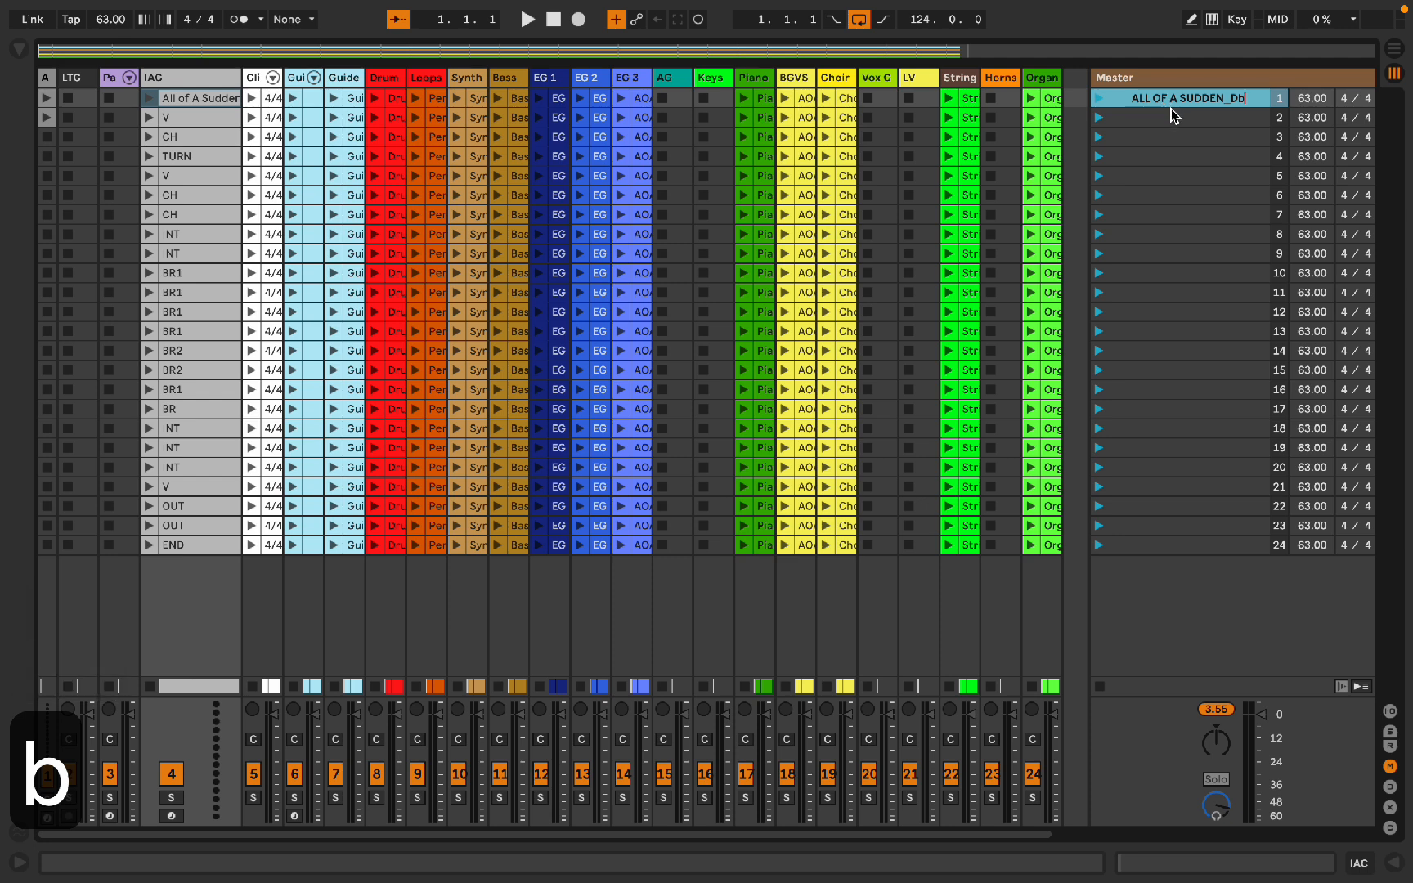
# Step: Rename scene 2 as VERSE
pyautogui.click(1173, 117)
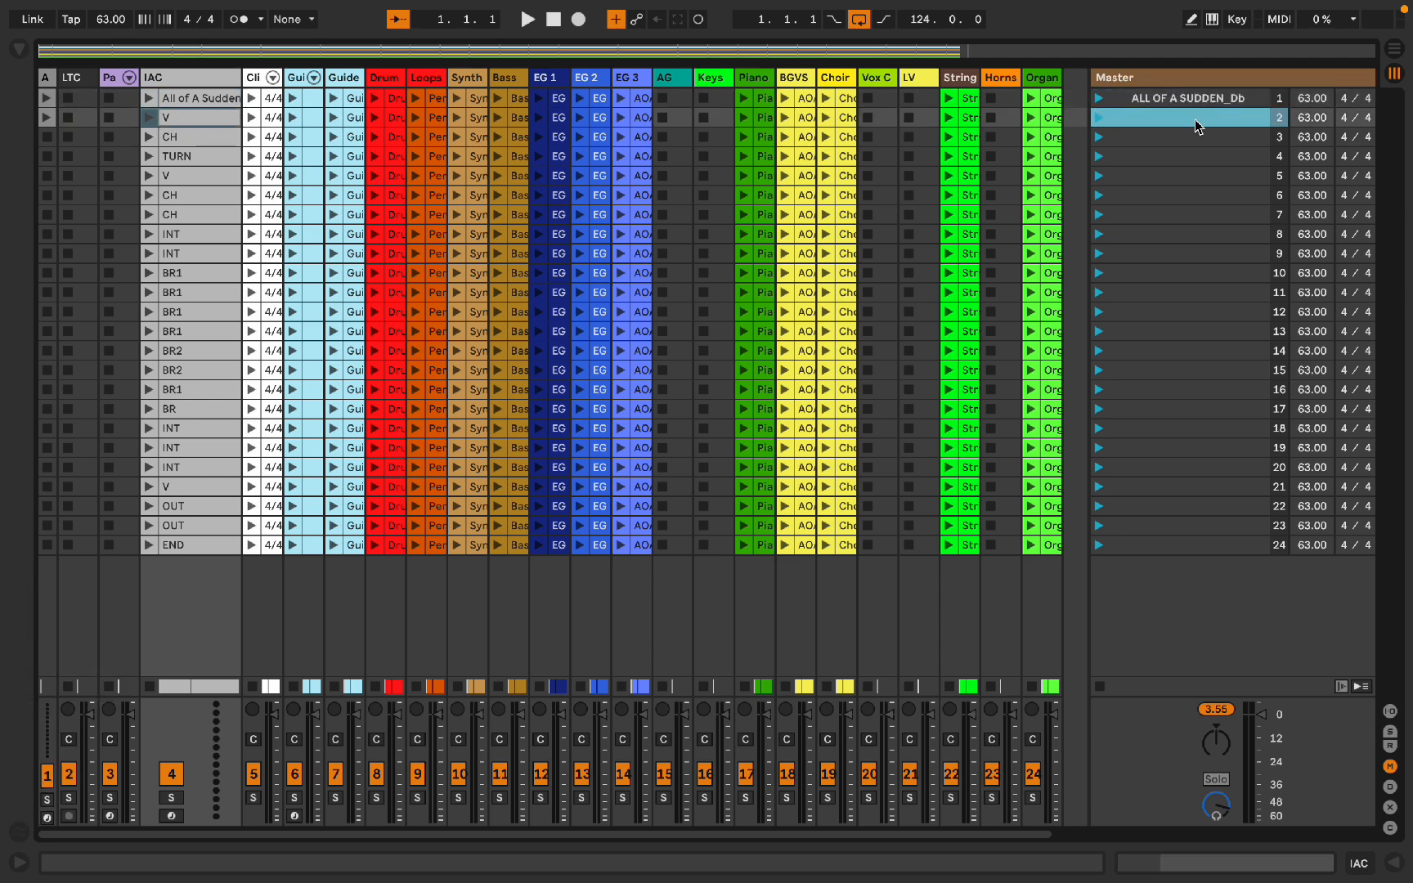
pyautogui.press('super+r')
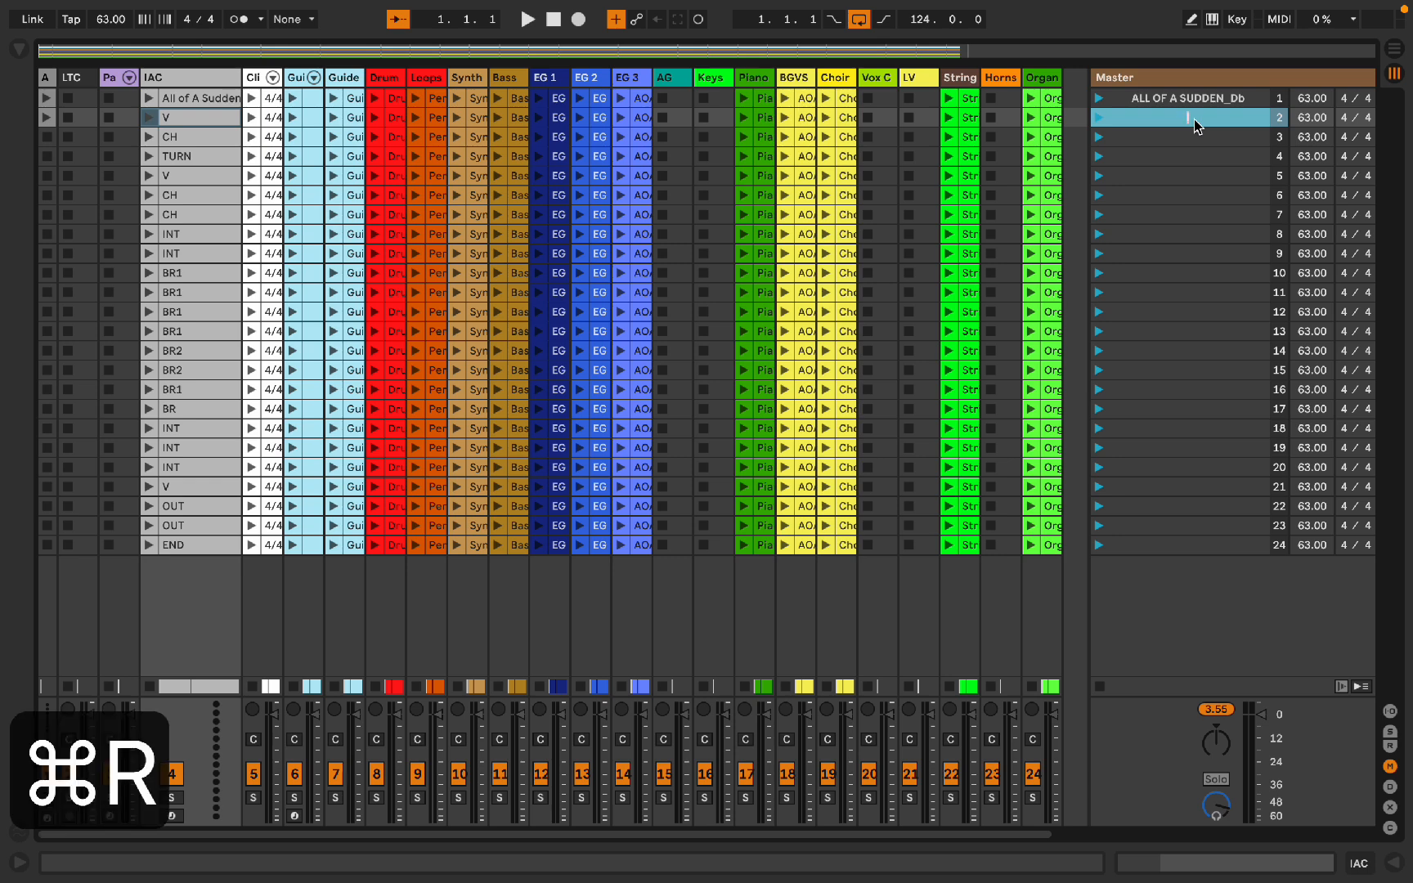
pyautogui.write('VERSE')
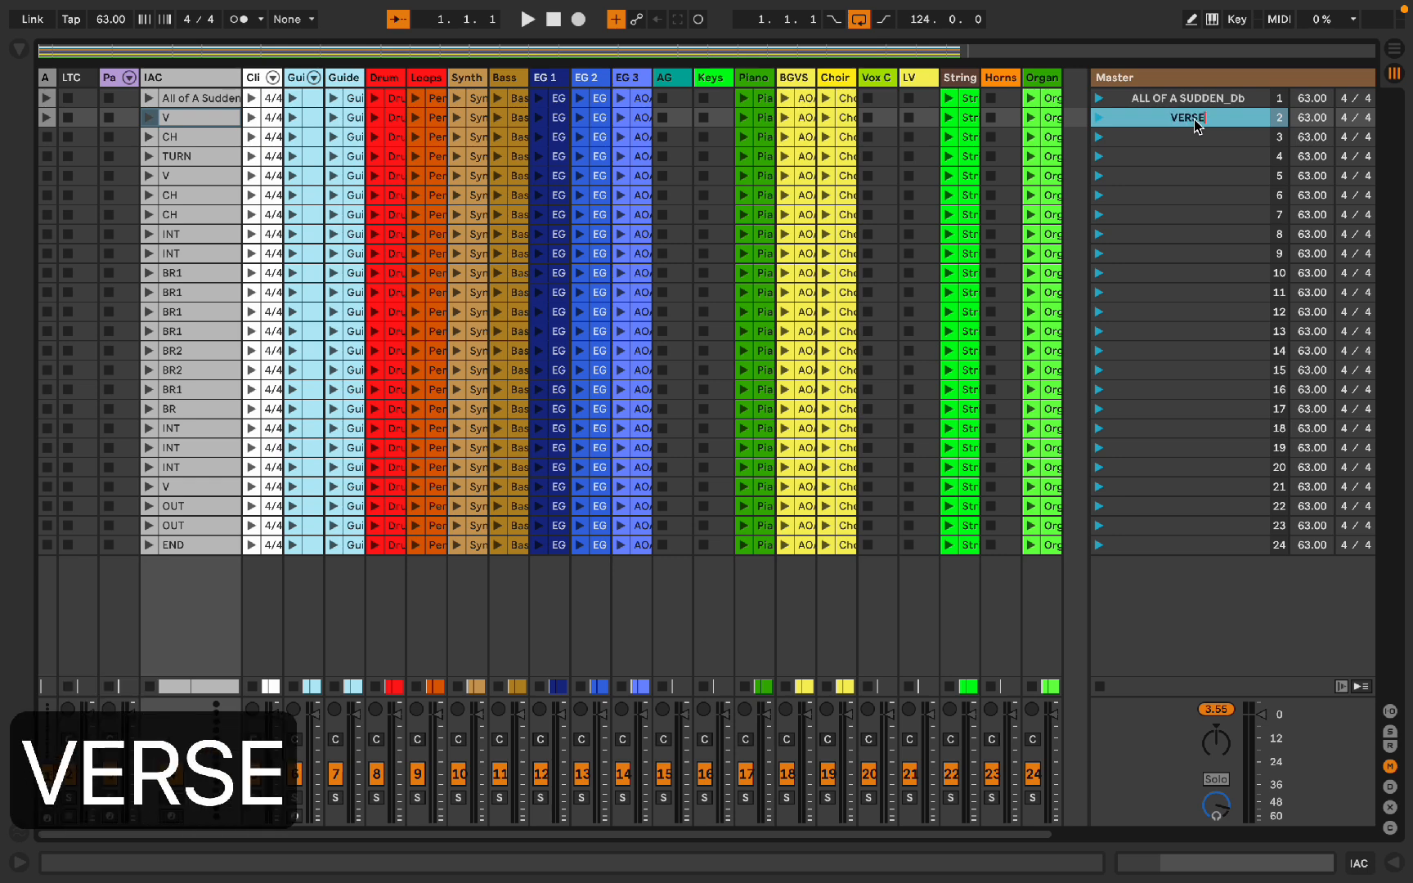
# Step: Select scenes 3, 6 and 7 together and rename them as CH
pyautogui.click(1188, 137)
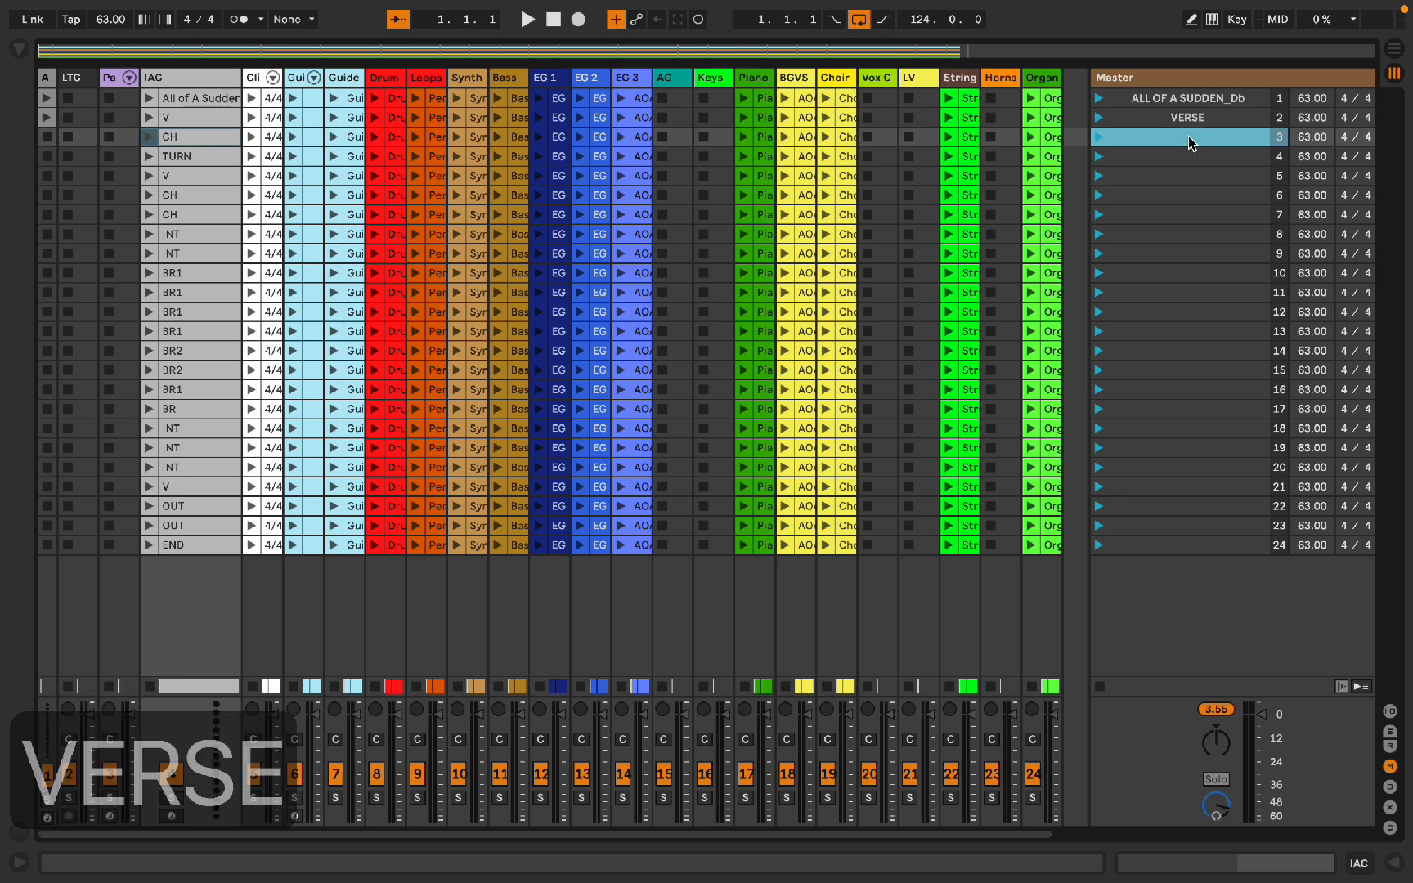
pyautogui.keyDown('super'); pyautogui.click(1180, 196); pyautogui.keyUp('super')
pyautogui.keyDown('super'); pyautogui.click(1177, 214); pyautogui.keyUp('super')
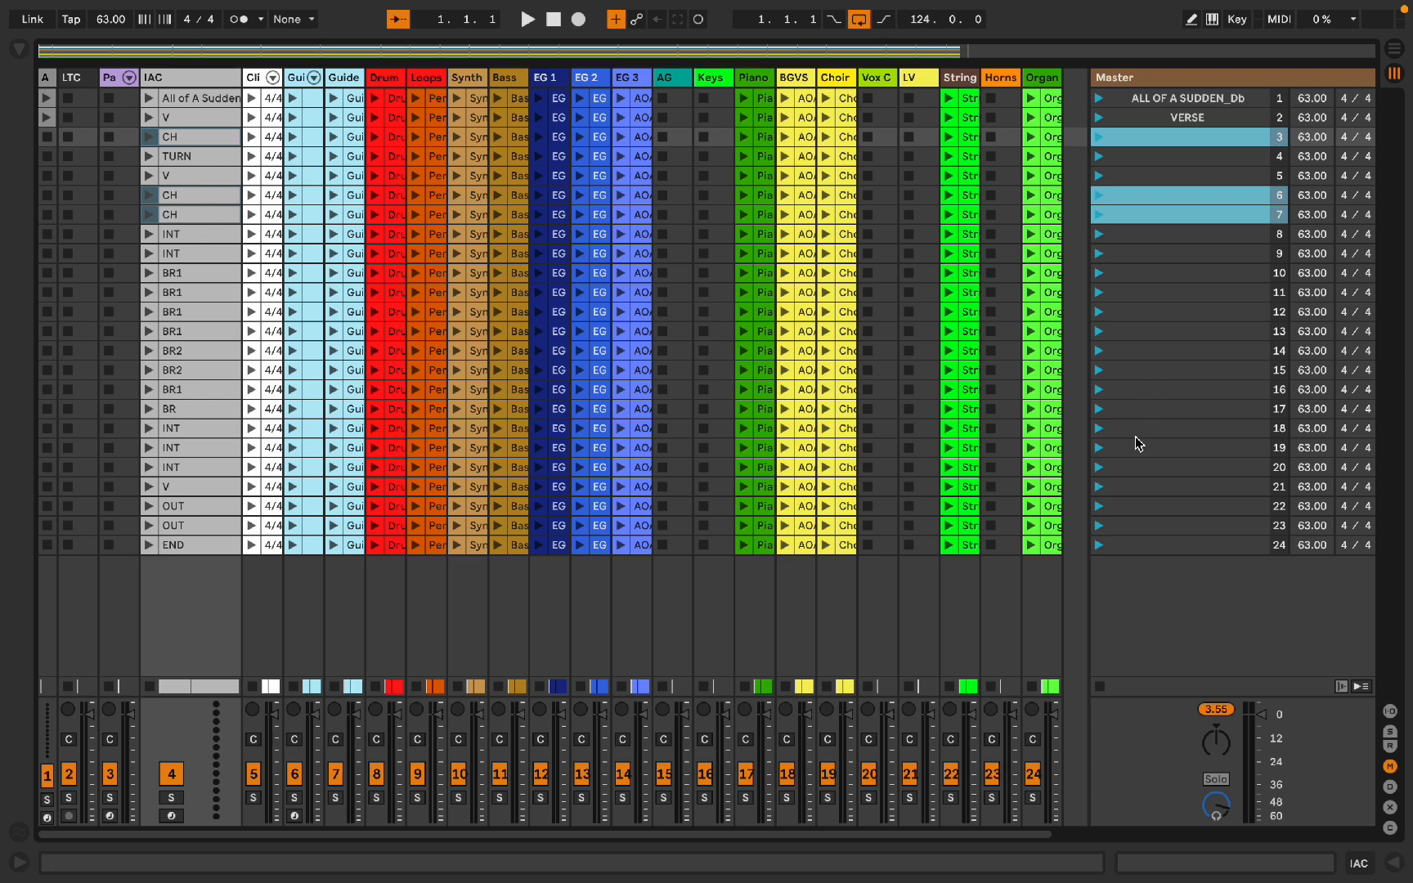
pyautogui.press('super+r')
pyautogui.write('CH')
pyautogui.press('Return')
# Step: Rename scene 4 as TURN
pyautogui.click(1157, 157)
pyautogui.press('super+r')
pyautogui.write('TURN')
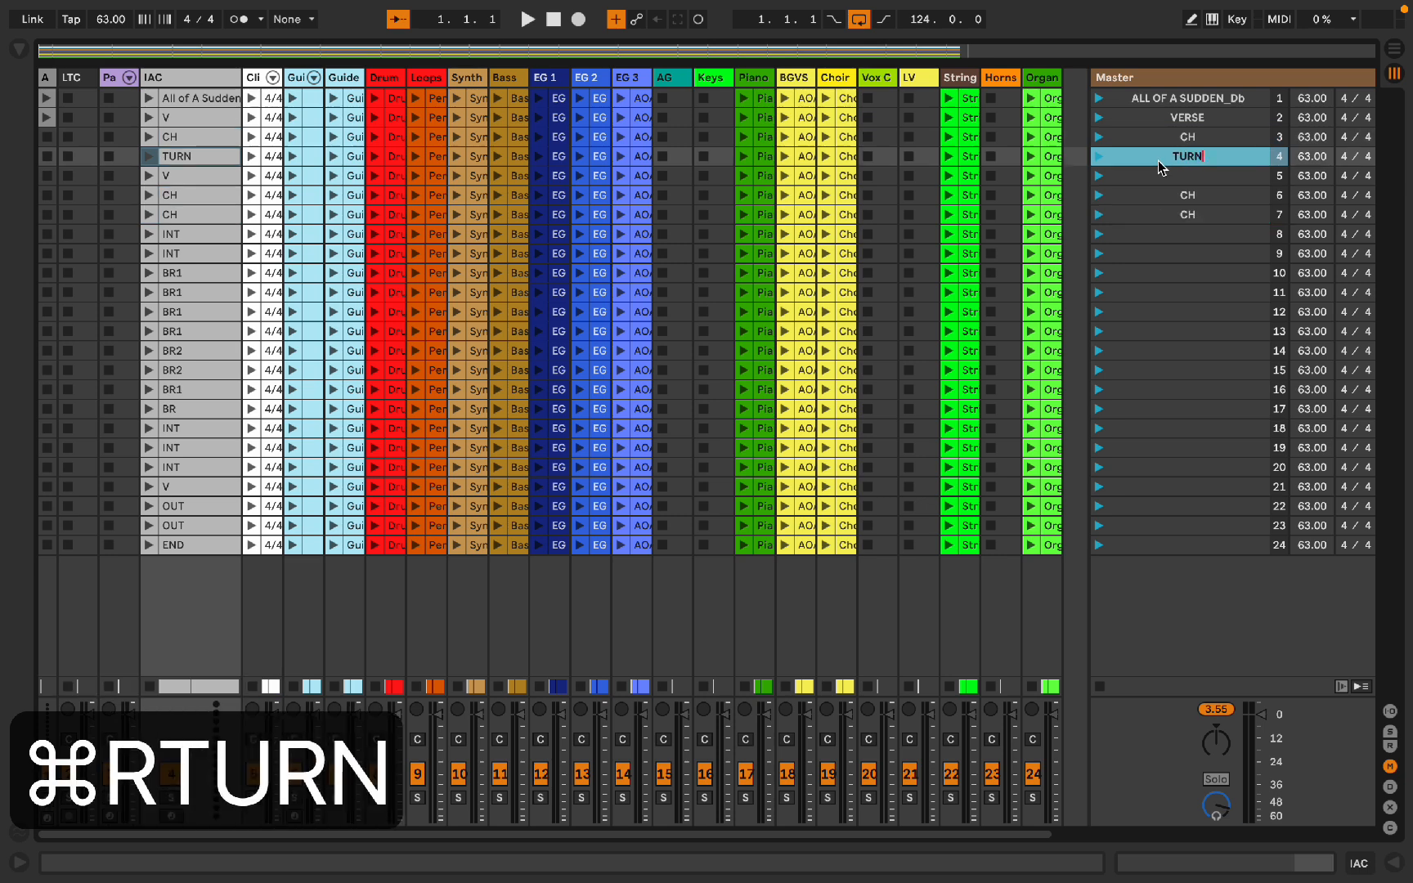
# Step: Select scenes 5 and 21 together and rename them as VERSE
pyautogui.click(1159, 176)
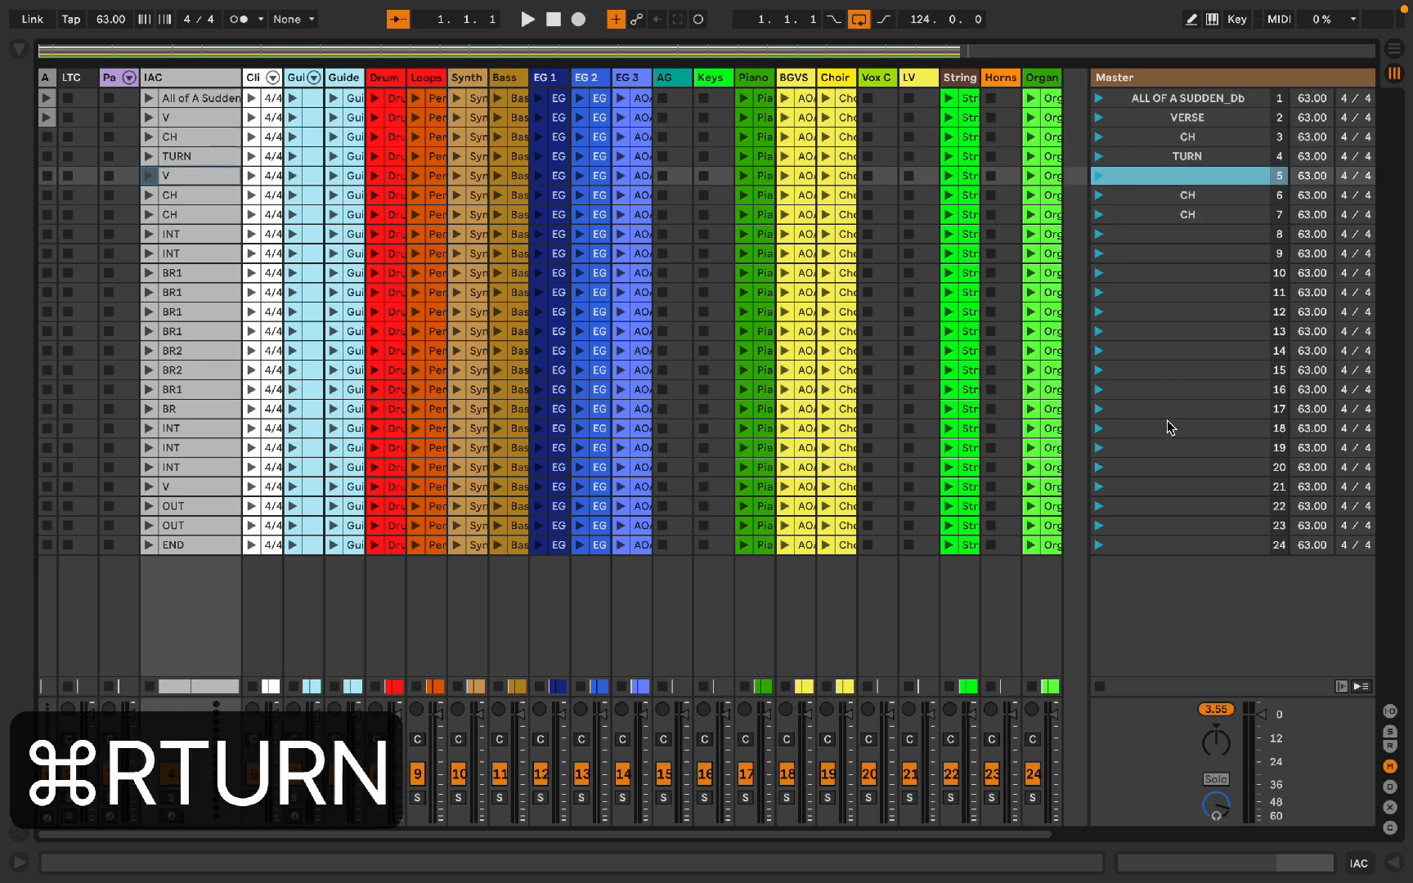
pyautogui.keyDown('super'); pyautogui.click(1166, 488); pyautogui.keyUp('super')
pyautogui.press('super+r')
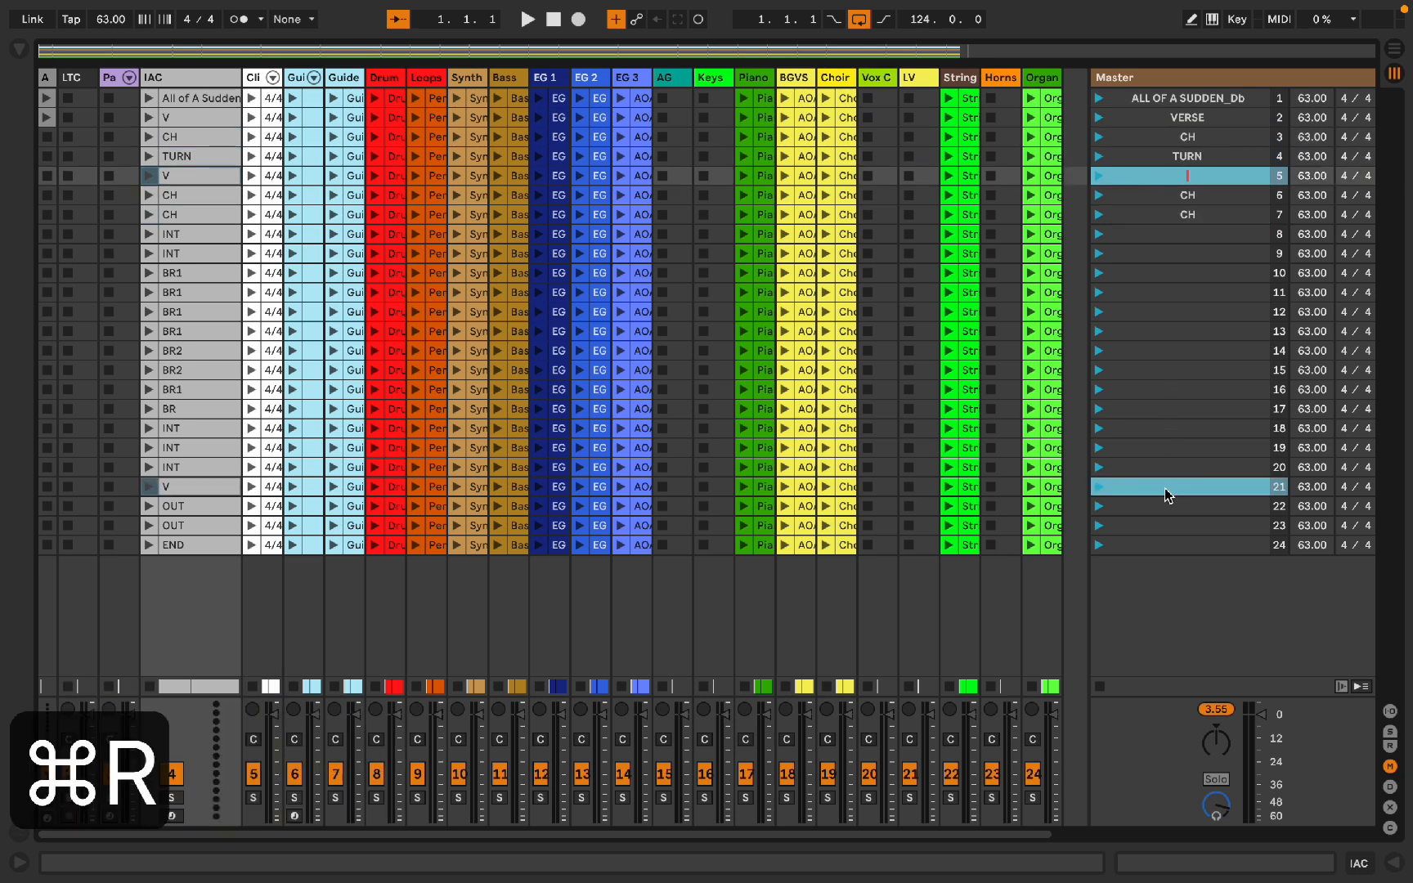
pyautogui.write('VERSE')
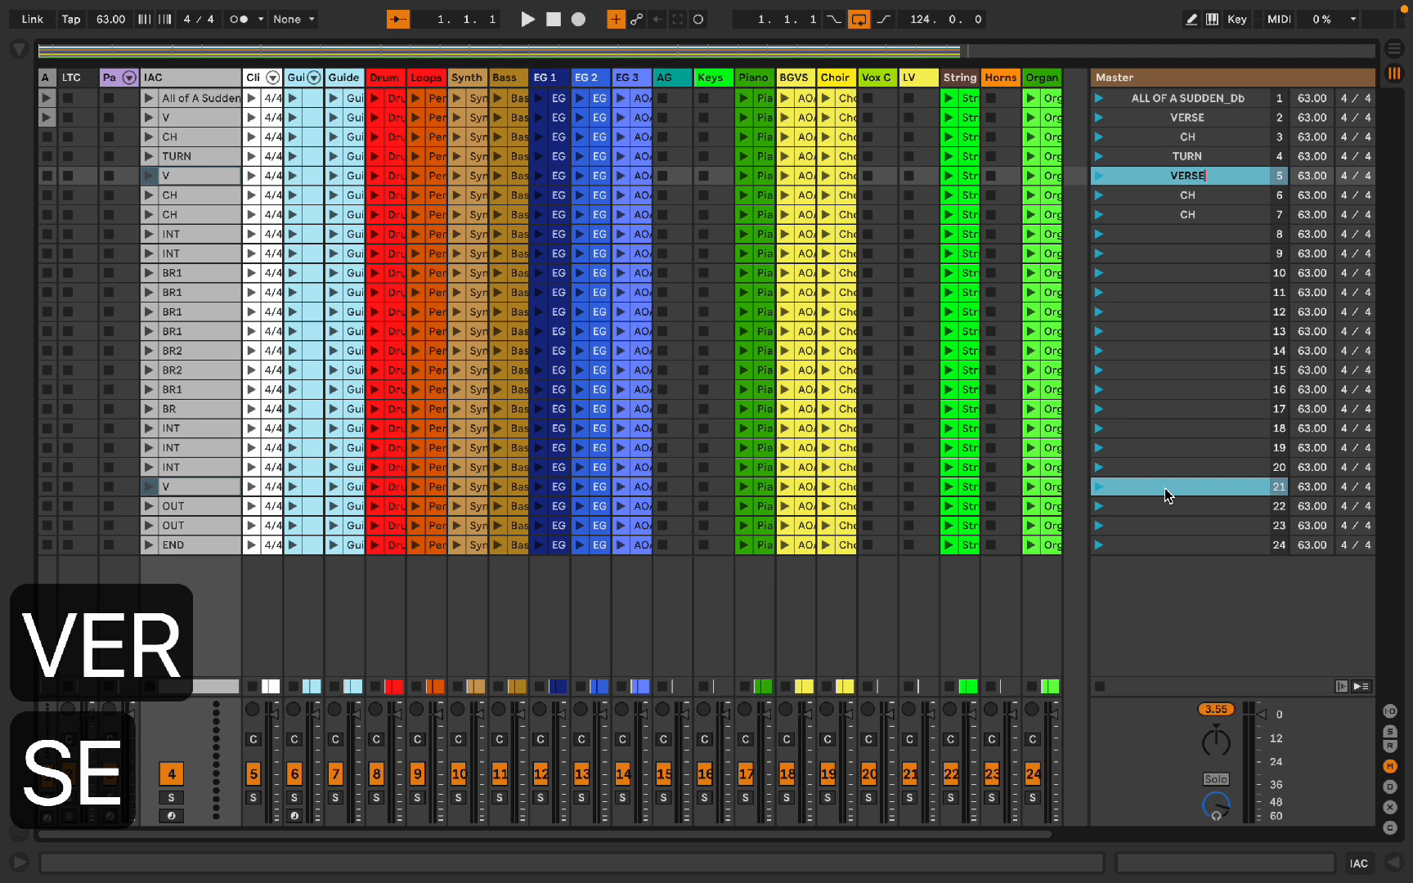
pyautogui.press('Return')
# Step: Select scenes 8 and 9 and rename them as INT
pyautogui.click(1167, 234)
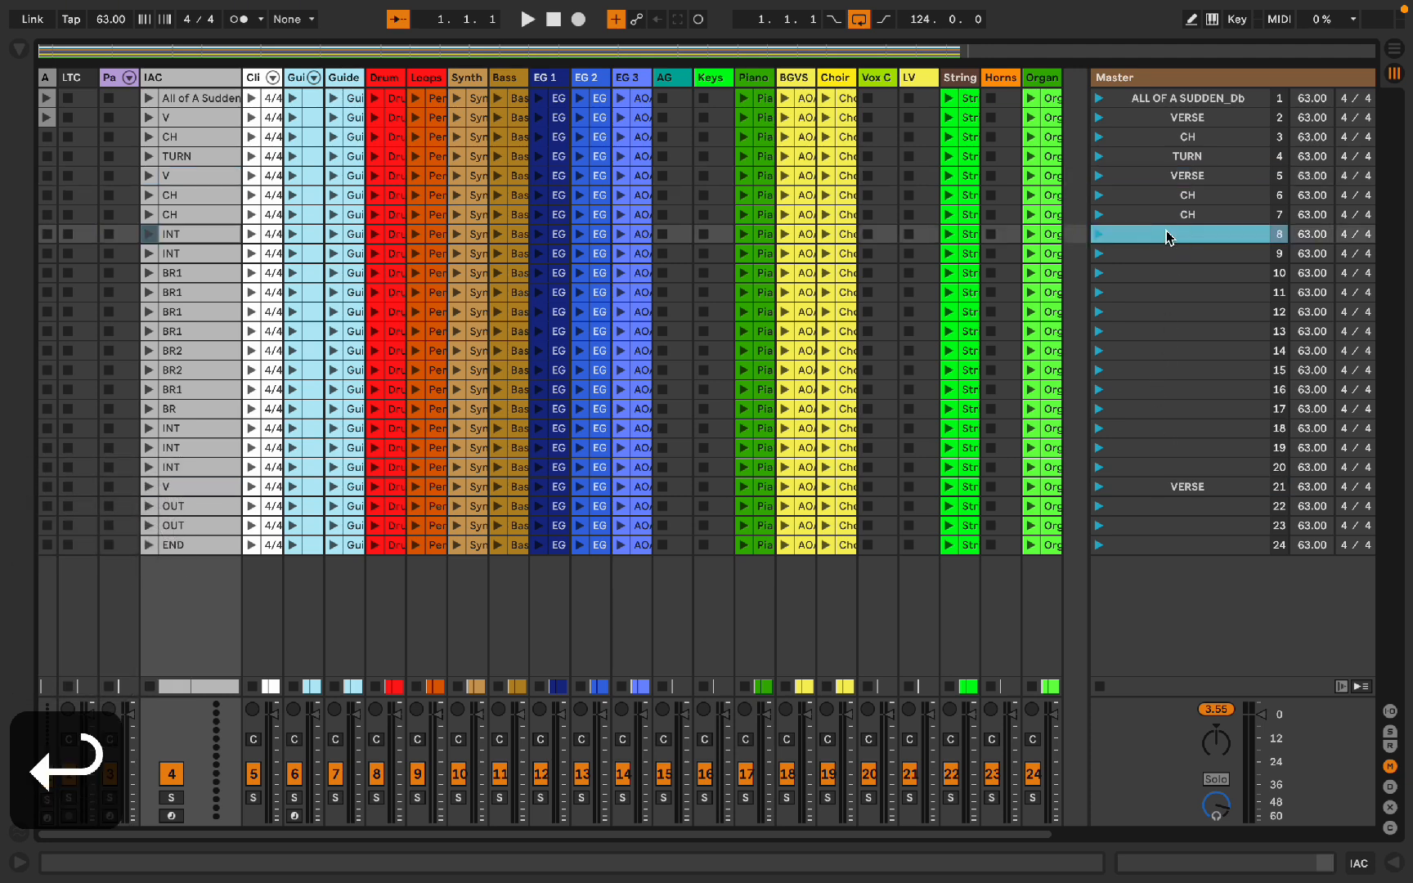
pyautogui.keyDown('shift'); pyautogui.click(1168, 254); pyautogui.keyUp('shift')
pyautogui.press('super+r')
pyautogui.write('INT')
# Step: Select scenes 10 through 13 and rename them as BR 1
pyautogui.click(1180, 273)
pyautogui.keyDown('shift'); pyautogui.click(1185, 331); pyautogui.keyUp('shift')
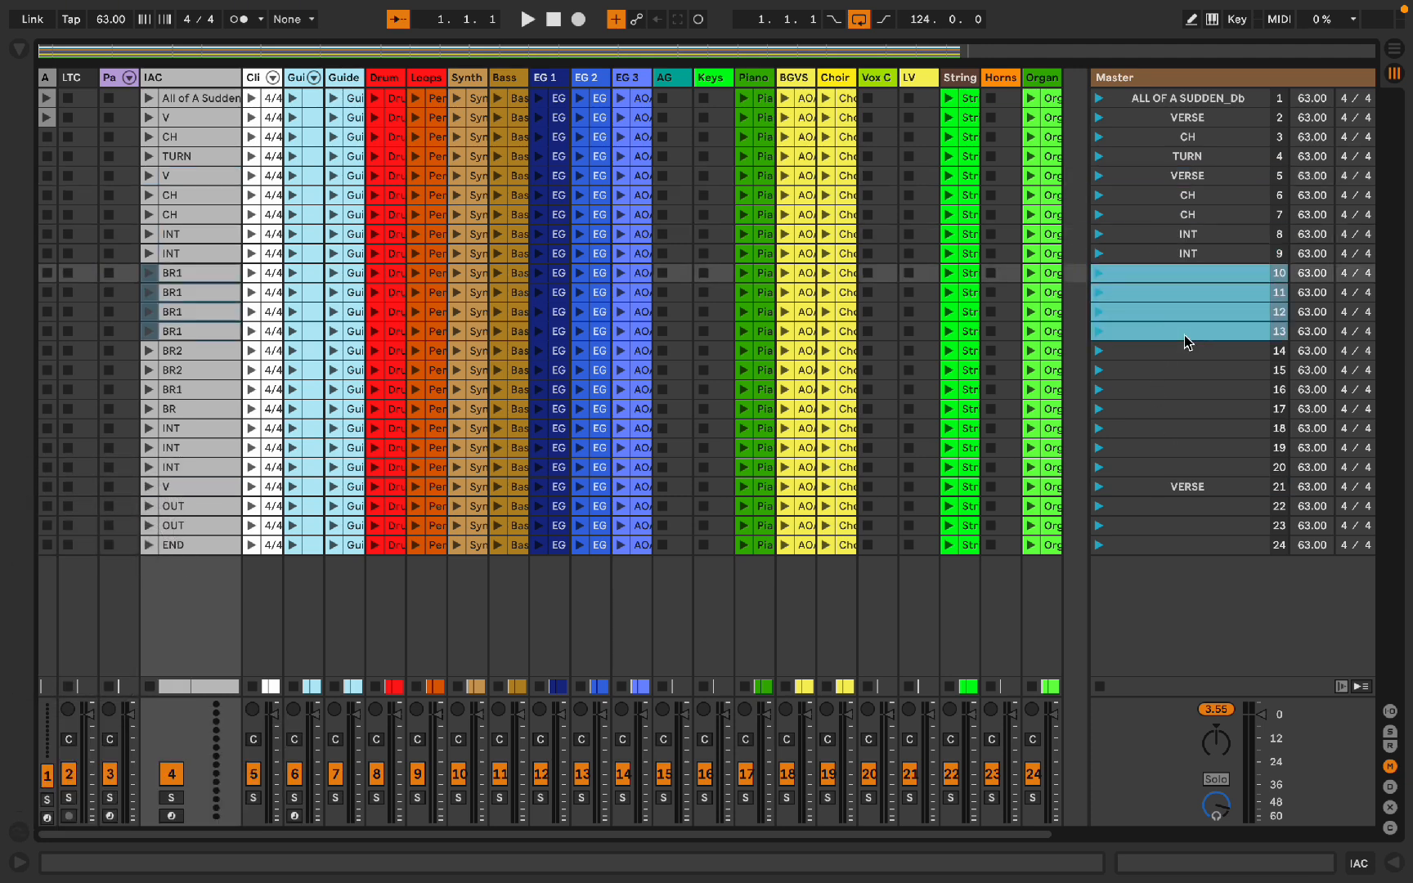
pyautogui.press('super+r')
pyautogui.write('BR 1')
pyautogui.press('Return')
# Step: Select scenes 14 and 15 and rename them as BR 2
pyautogui.click(1185, 351)
pyautogui.keyDown('shift'); pyautogui.click(1185, 371); pyautogui.keyUp('shift')
pyautogui.press('super+r')
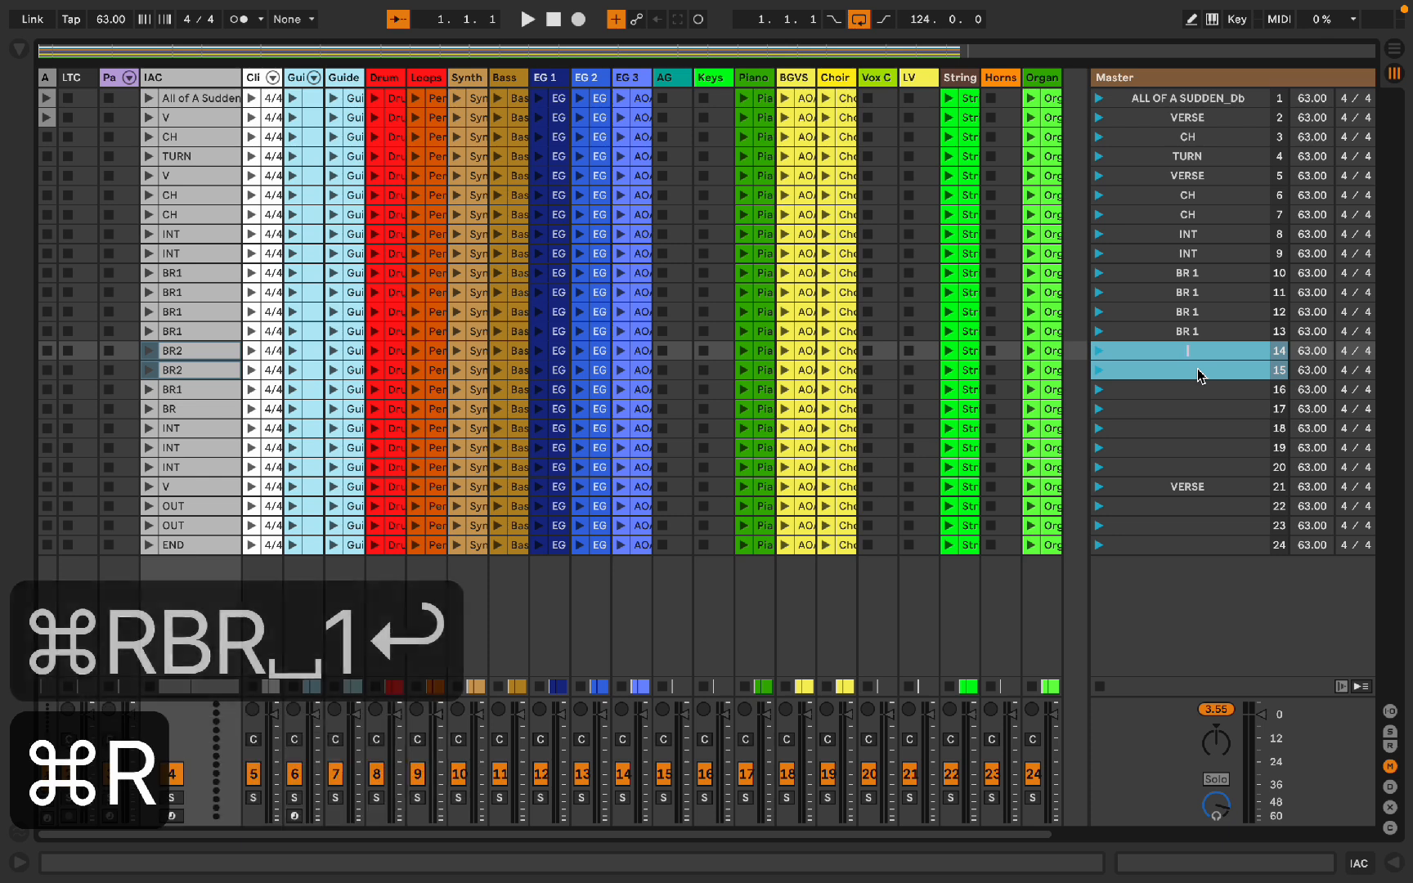
pyautogui.write('BR 2')
pyautogui.press('Return')
# Step: Select scenes 16 and 17 and rename them as BR 1
pyautogui.click(1195, 390)
pyautogui.keyDown('shift'); pyautogui.click(1198, 409); pyautogui.keyUp('shift')
pyautogui.press('super+r')
pyautogui.write('BR')
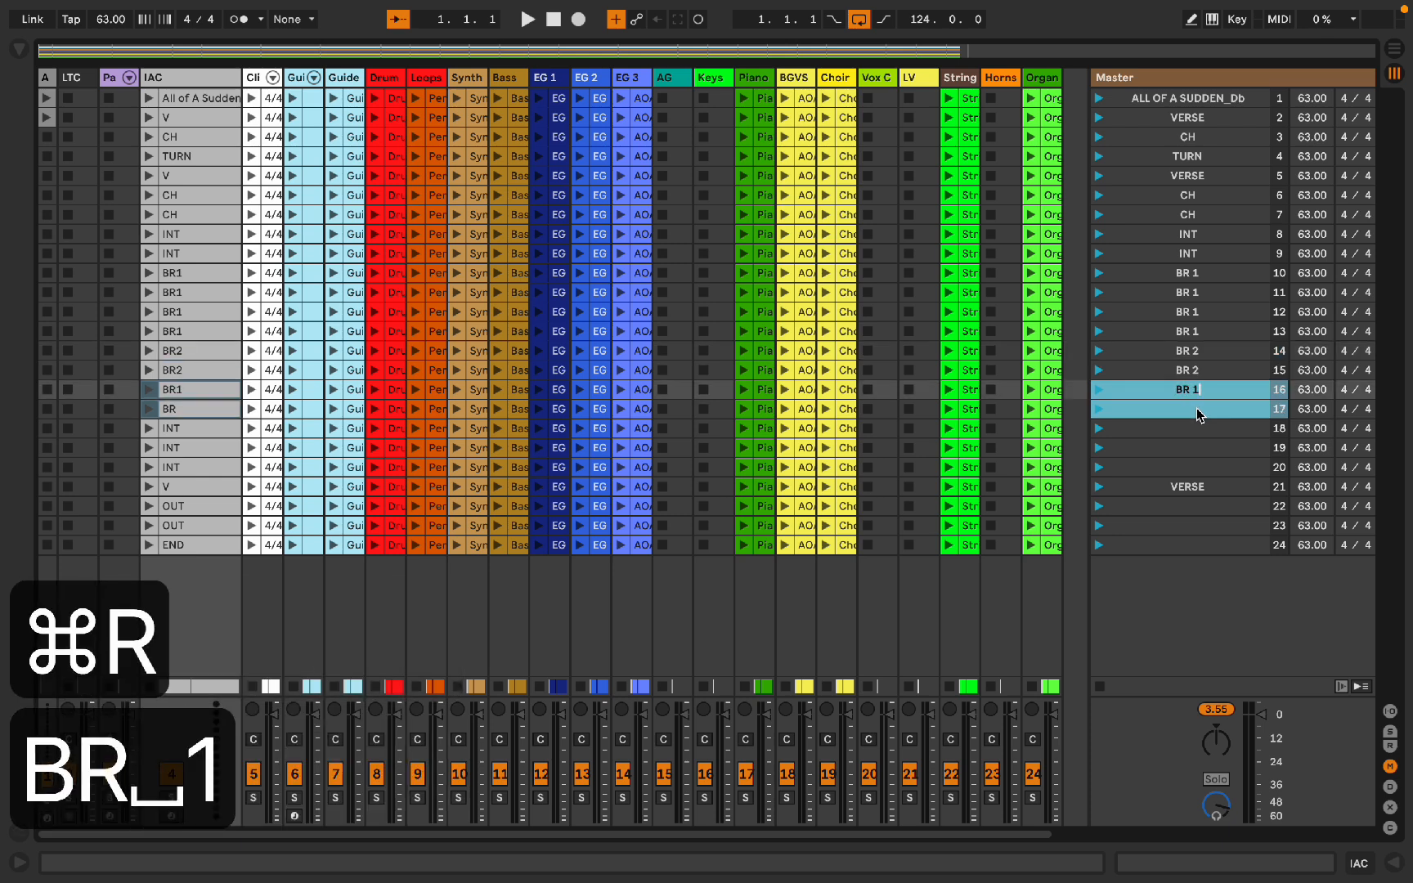
pyautogui.write(' 1')
# Step: Select scenes 18 through 20 and rename them as INT
pyautogui.click(1193, 426)
pyautogui.keyDown('shift'); pyautogui.click(1178, 464); pyautogui.keyUp('shift')
pyautogui.press('super+r')
pyautogui.write('INT')
pyautogui.press('Return')
# Step: Select scenes 22 and 23 and rename them as OUT
pyautogui.click(1177, 506)
pyautogui.keyDown('shift'); pyautogui.click(1177, 525); pyautogui.keyUp('shift')
pyautogui.press('super+r')
pyautogui.write('OUT')
pyautogui.press('Return')
# Step: Rename scene 24 as END
pyautogui.click(1176, 546)
pyautogui.press('super+r')
pyautogui.write('END')
pyautogui.press('Return')
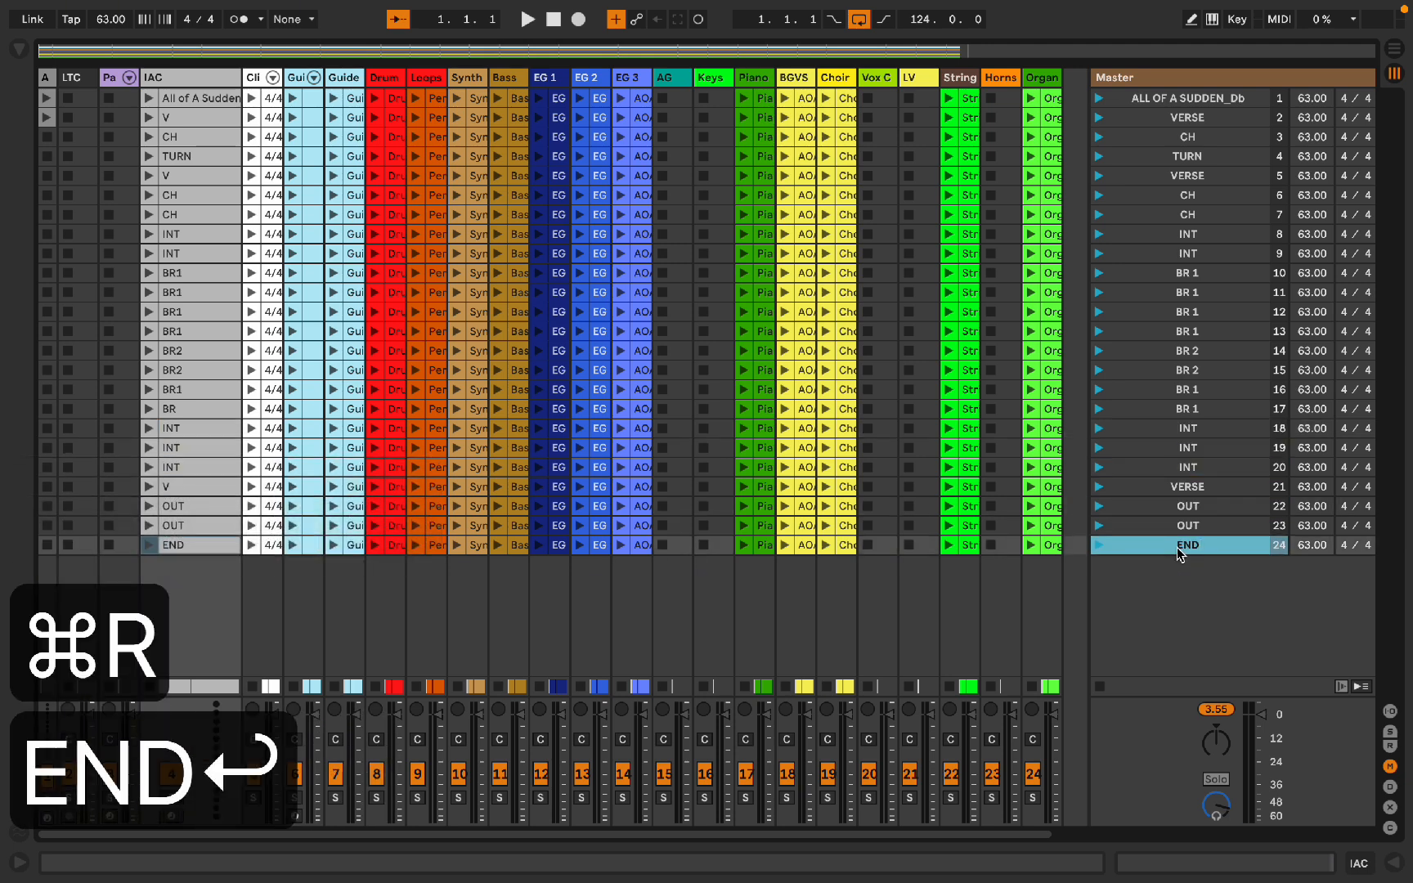
# Step: Rename scenes 22 and 23 as OURO
pyautogui.click(1185, 525)
pyautogui.keyDown('shift'); pyautogui.click(1188, 506); pyautogui.keyUp('shift')
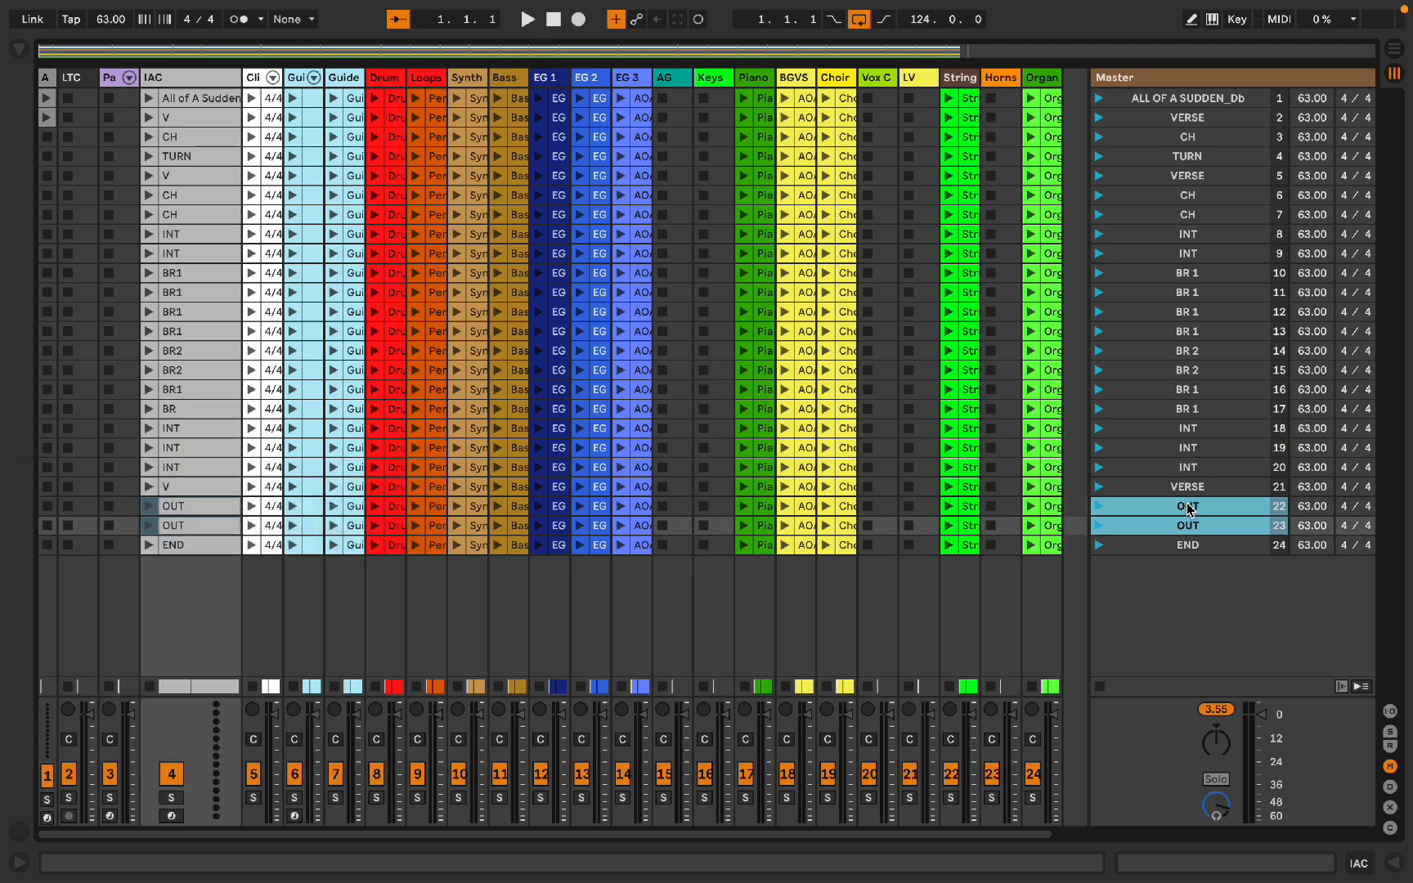
pyautogui.press('super+r')
pyautogui.write('OU')
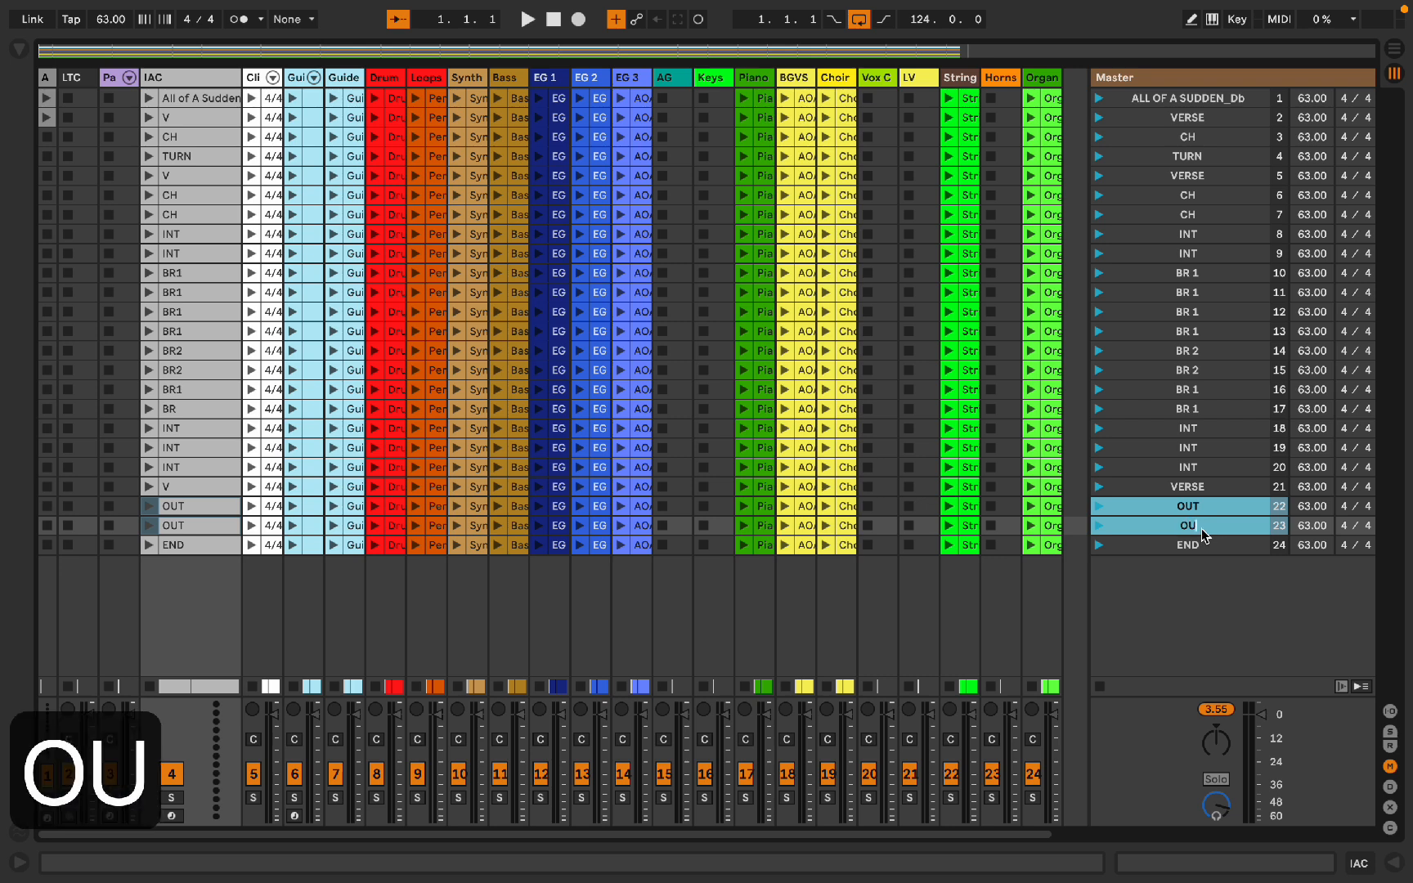
pyautogui.write('RO')
pyautogui.press('Return')
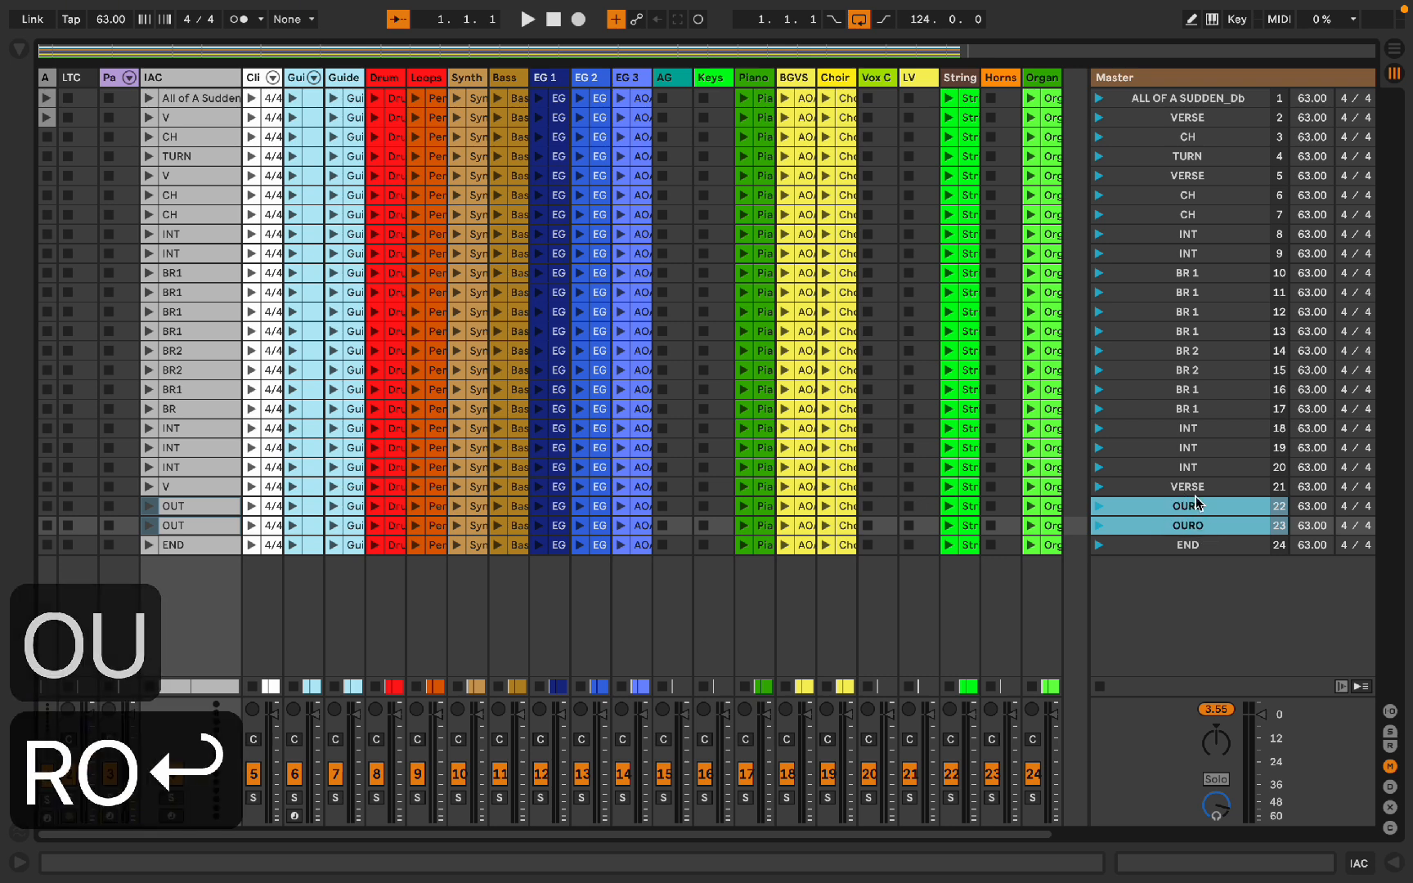
# Step: Rename scenes 22 and 23 back to OUT
pyautogui.press('super+r')
pyautogui.write('OUT')
pyautogui.click(1154, 542)
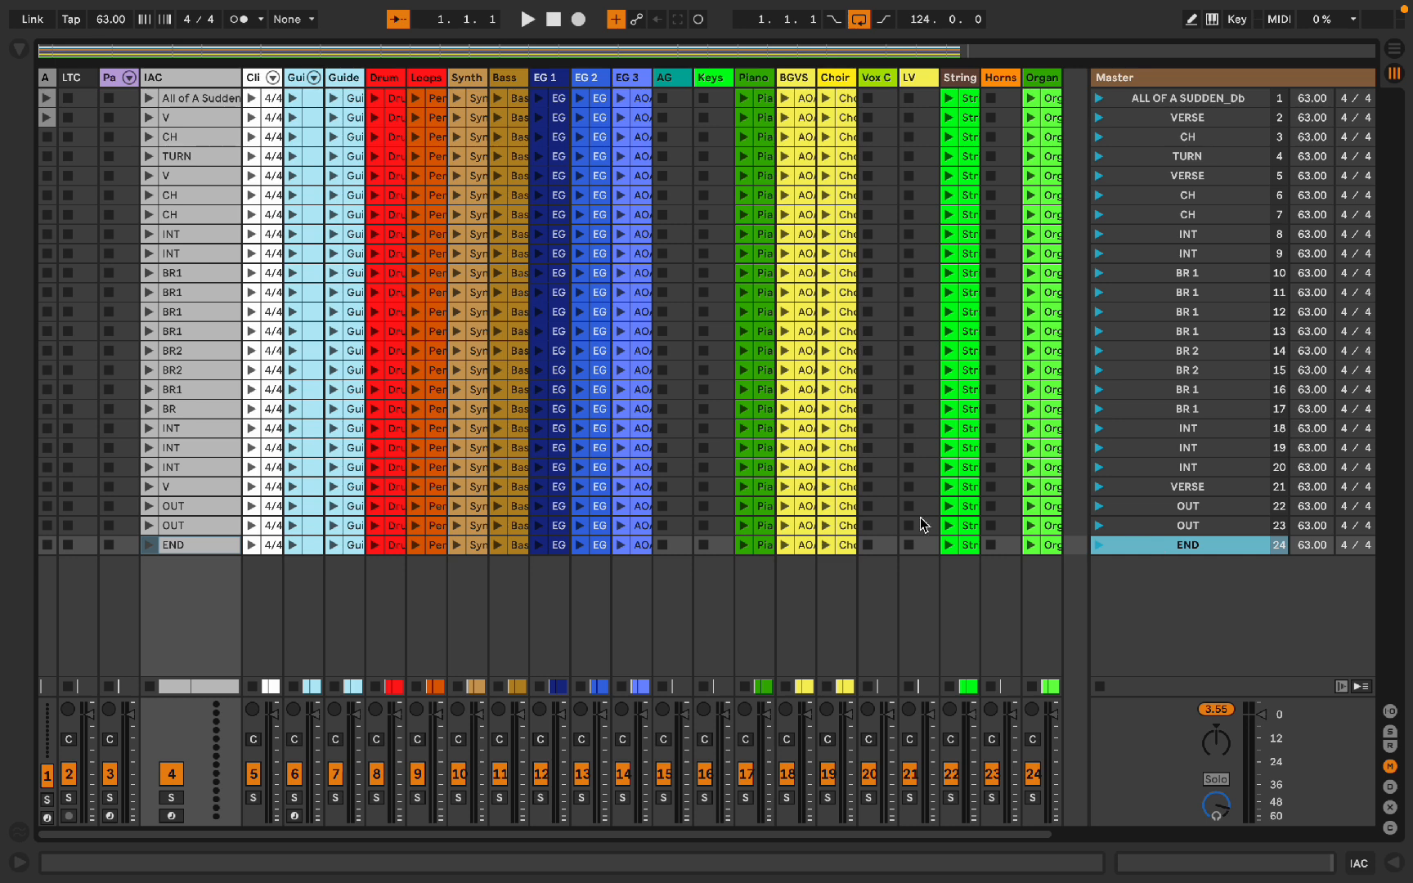
# Step: Select all clips in scenes 1 to 23 across every track and enable Follow Action set to Next, linked to clip end
pyautogui.hscroll(2, 919, 517)
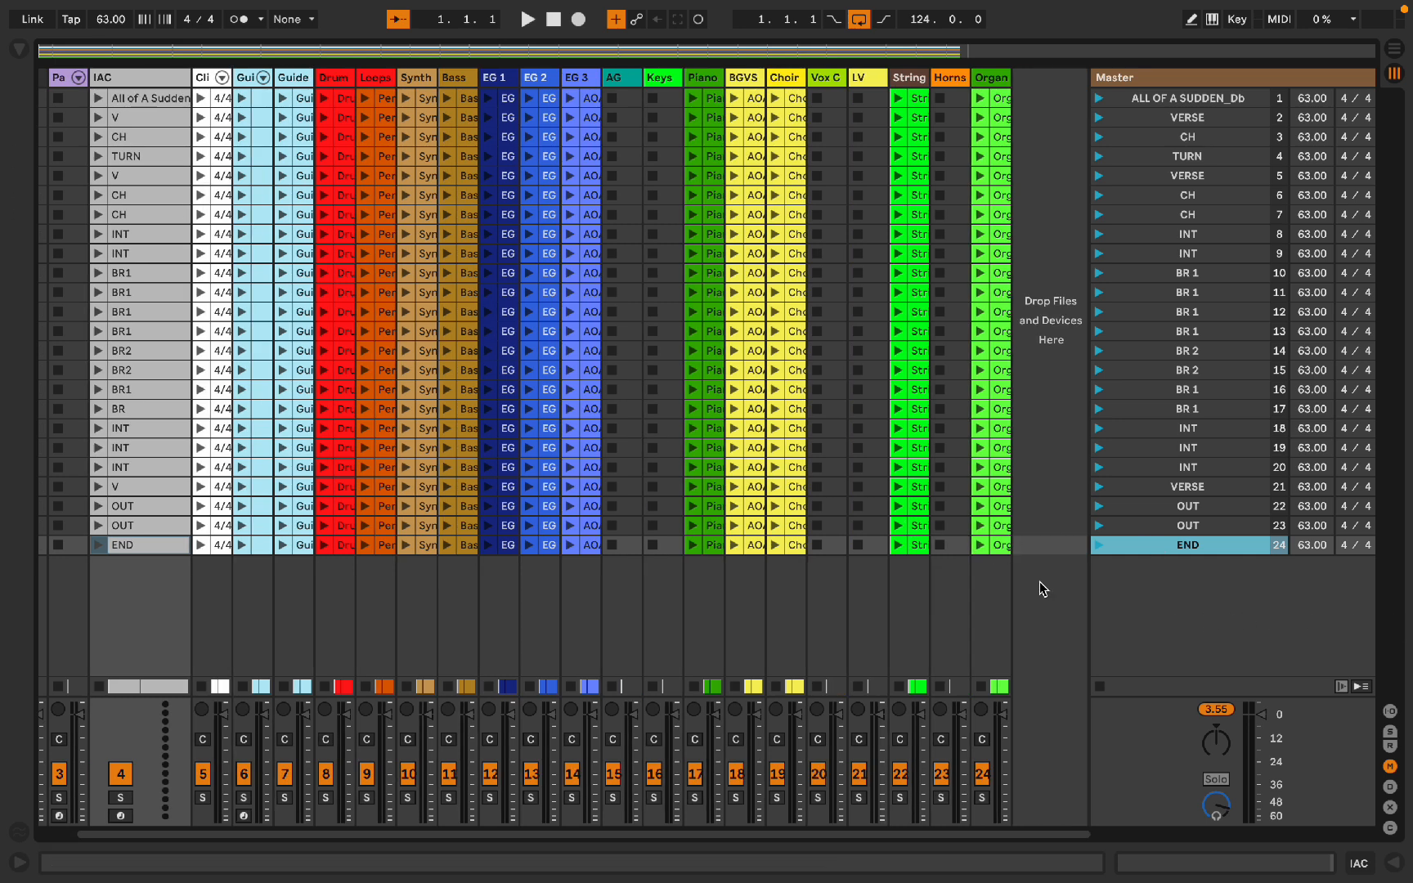
pyautogui.click(999, 531)
pyautogui.hscroll(-2, 940, 515)
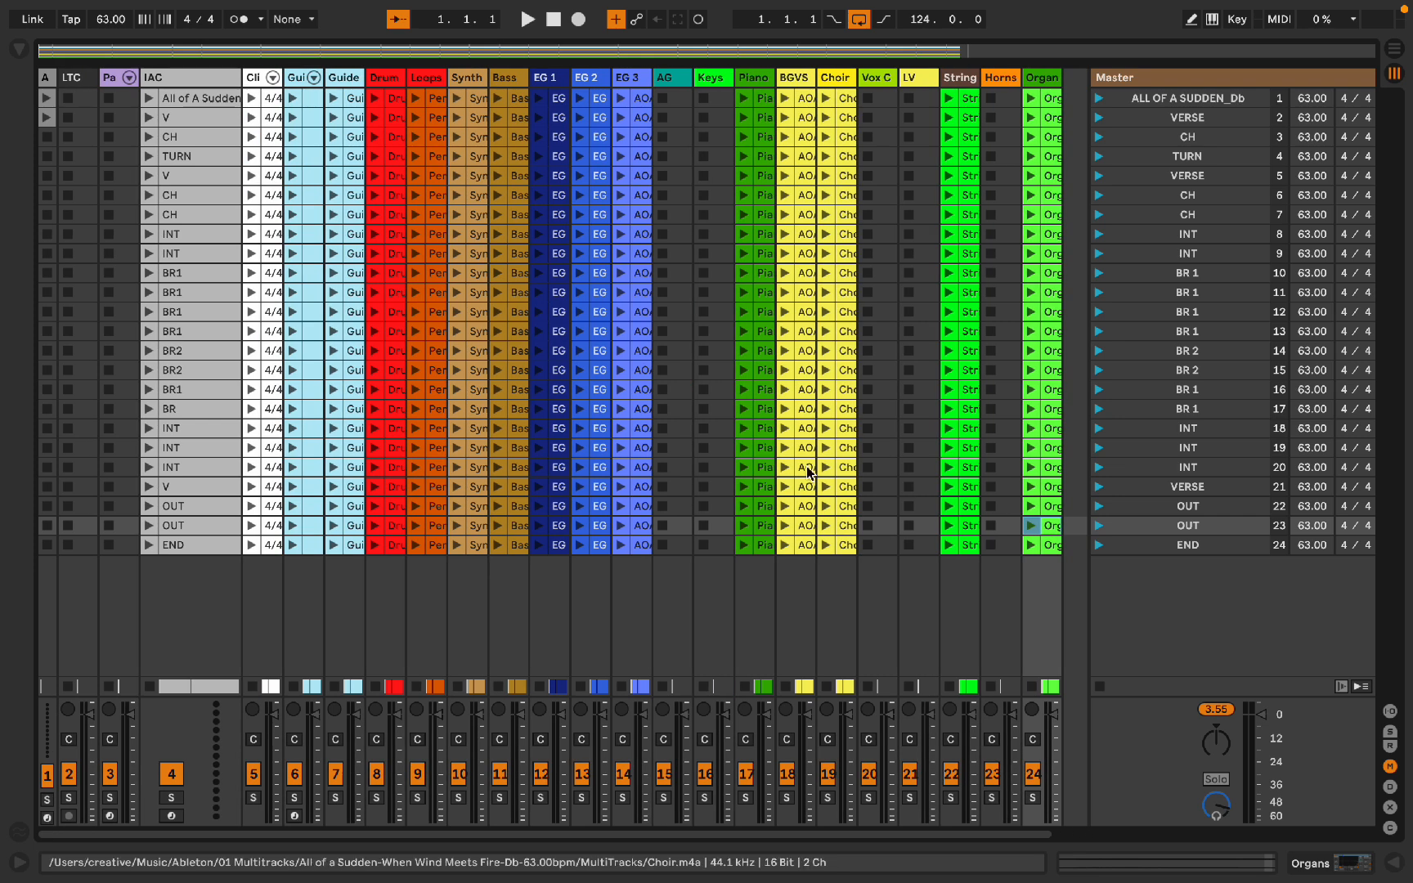
pyautogui.keyDown('shift'); pyautogui.click(230, 102); pyautogui.keyUp('shift')
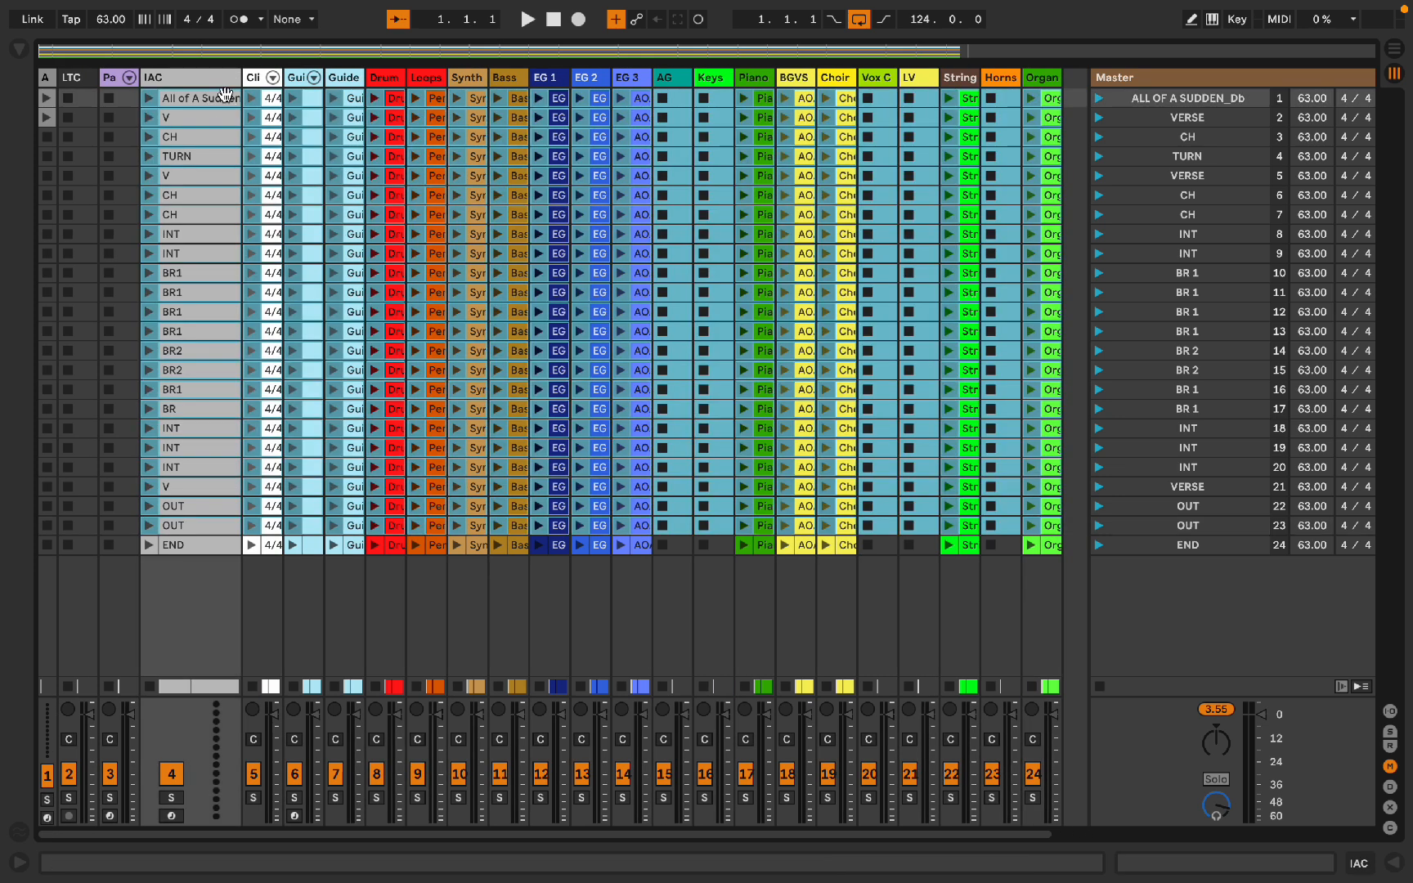
pyautogui.press('alt+super+l')
pyautogui.click(148, 661)
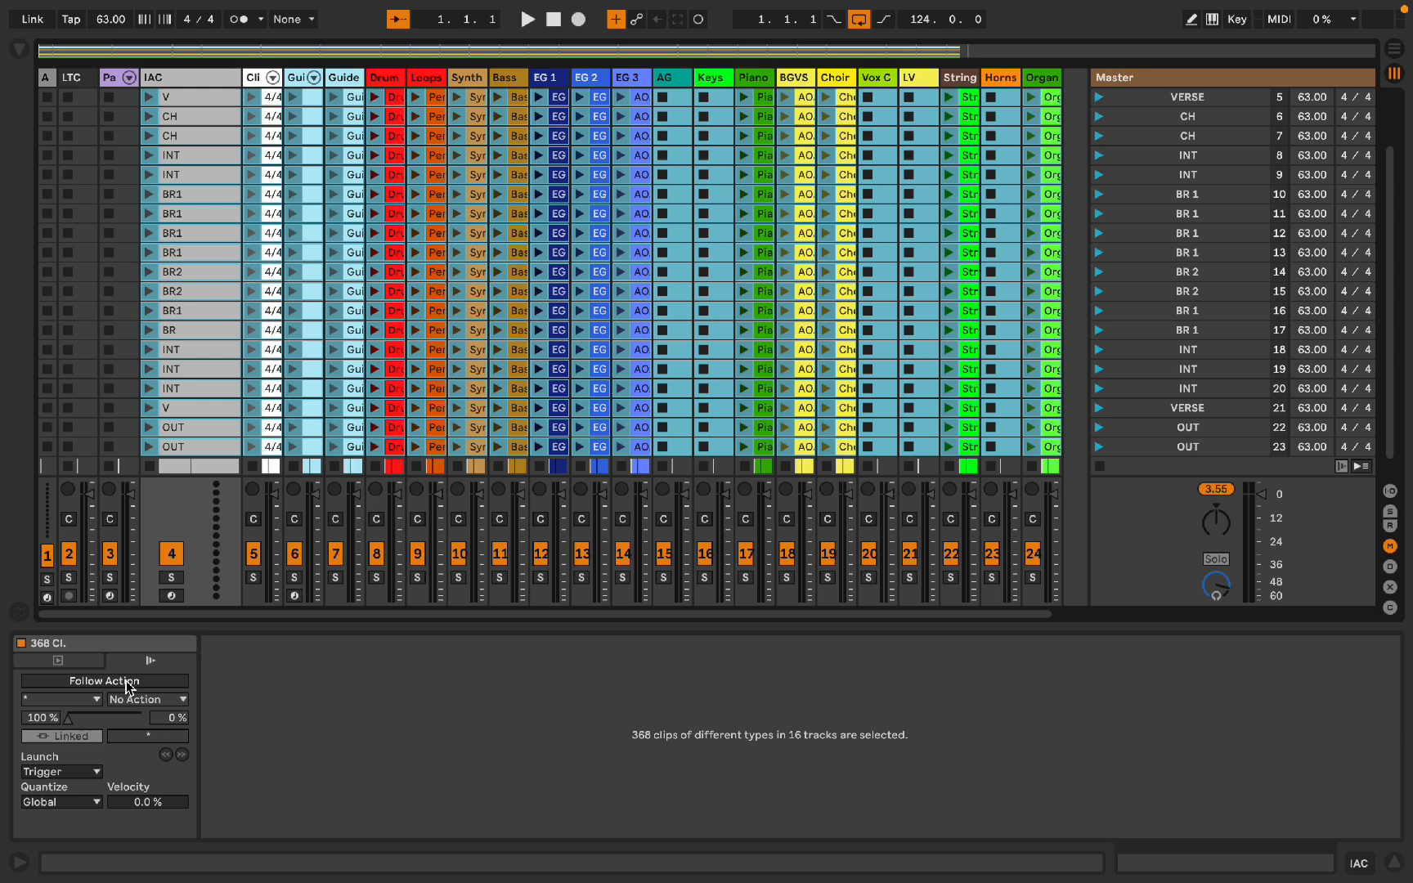
pyautogui.click(127, 682)
pyautogui.click(67, 703)
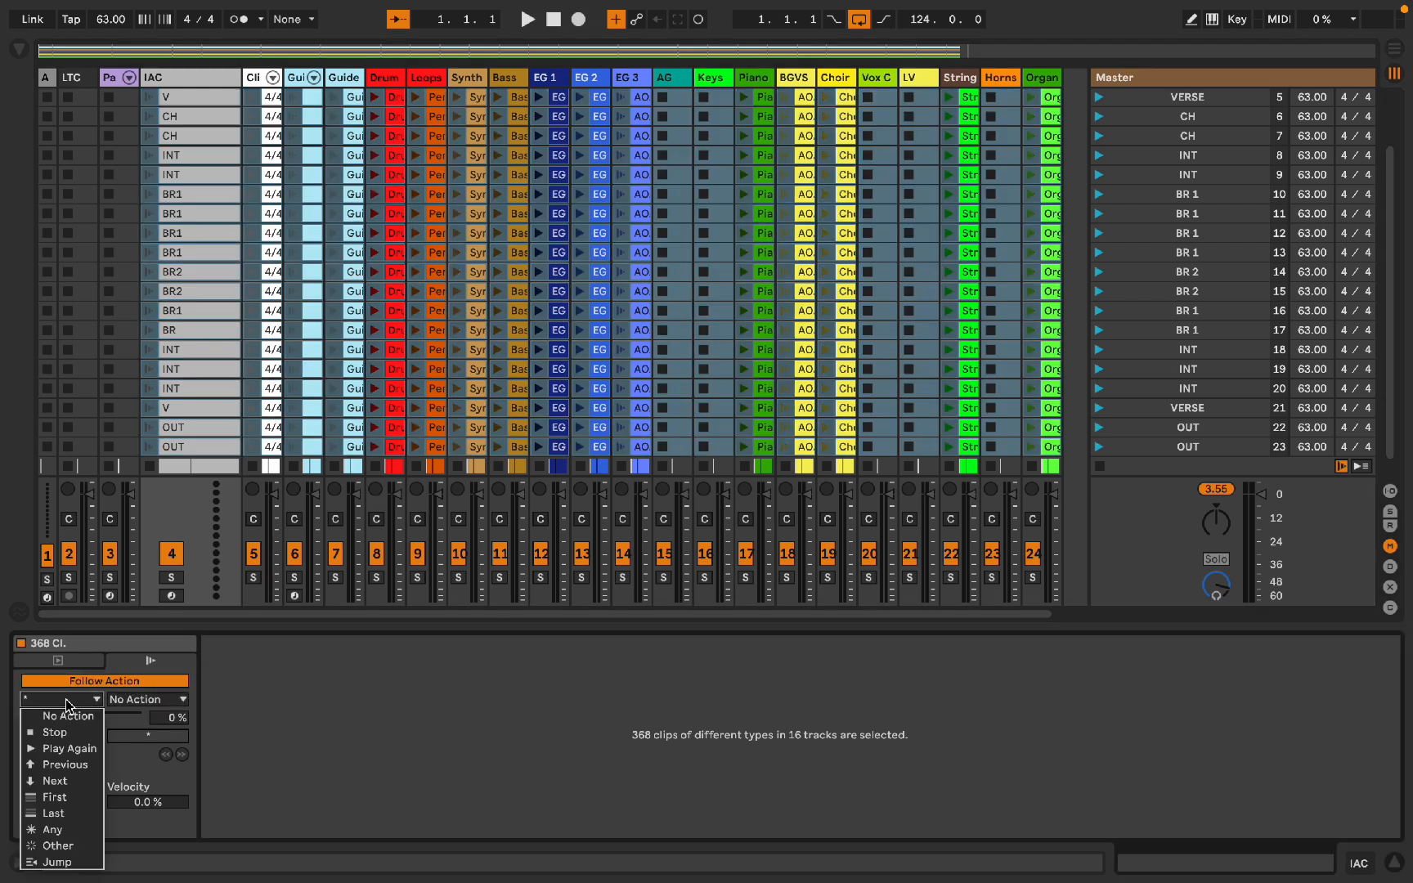
pyautogui.click(54, 781)
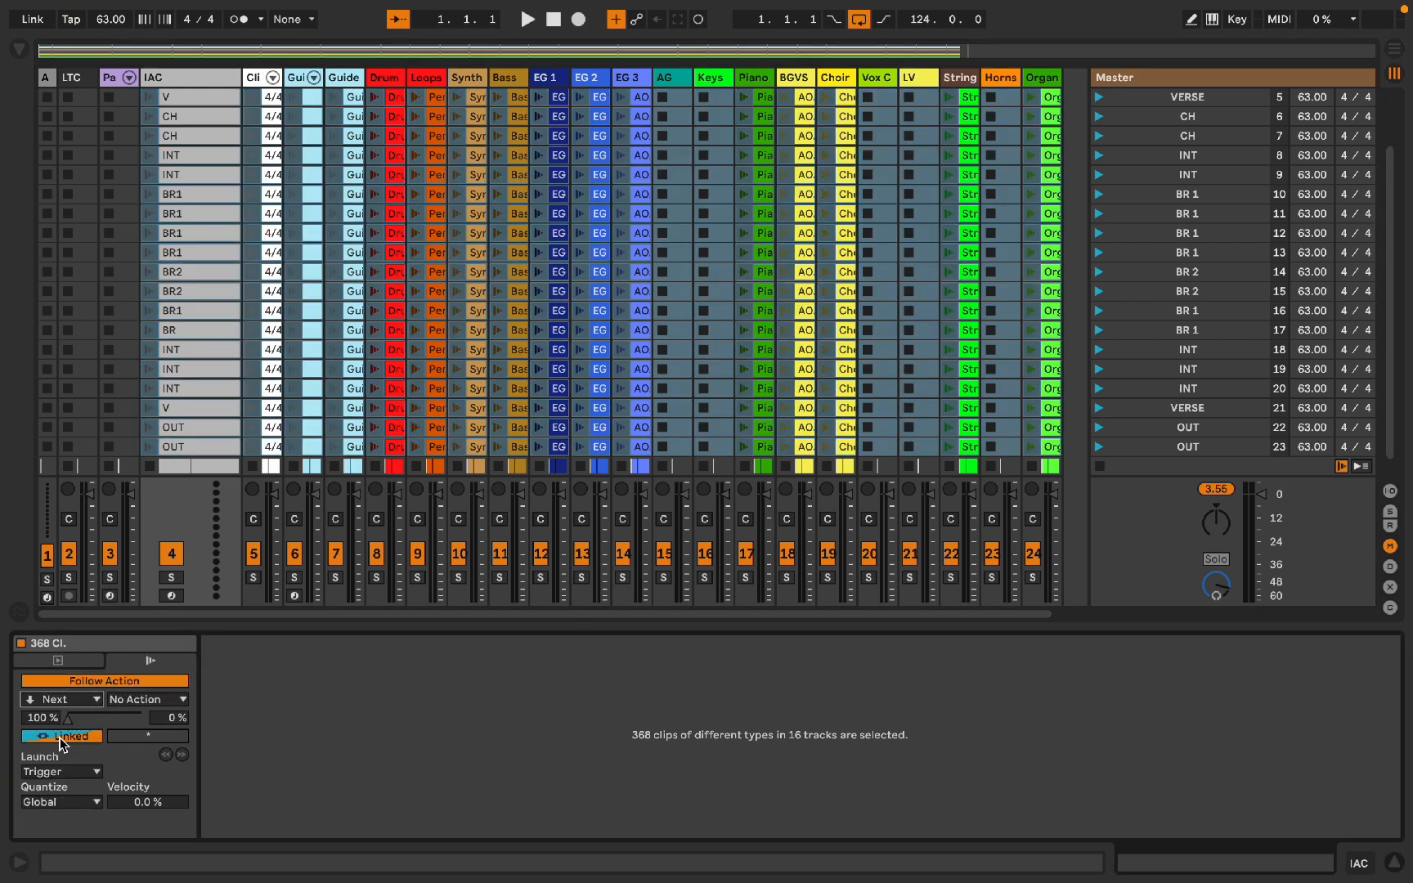
pyautogui.click(60, 738)
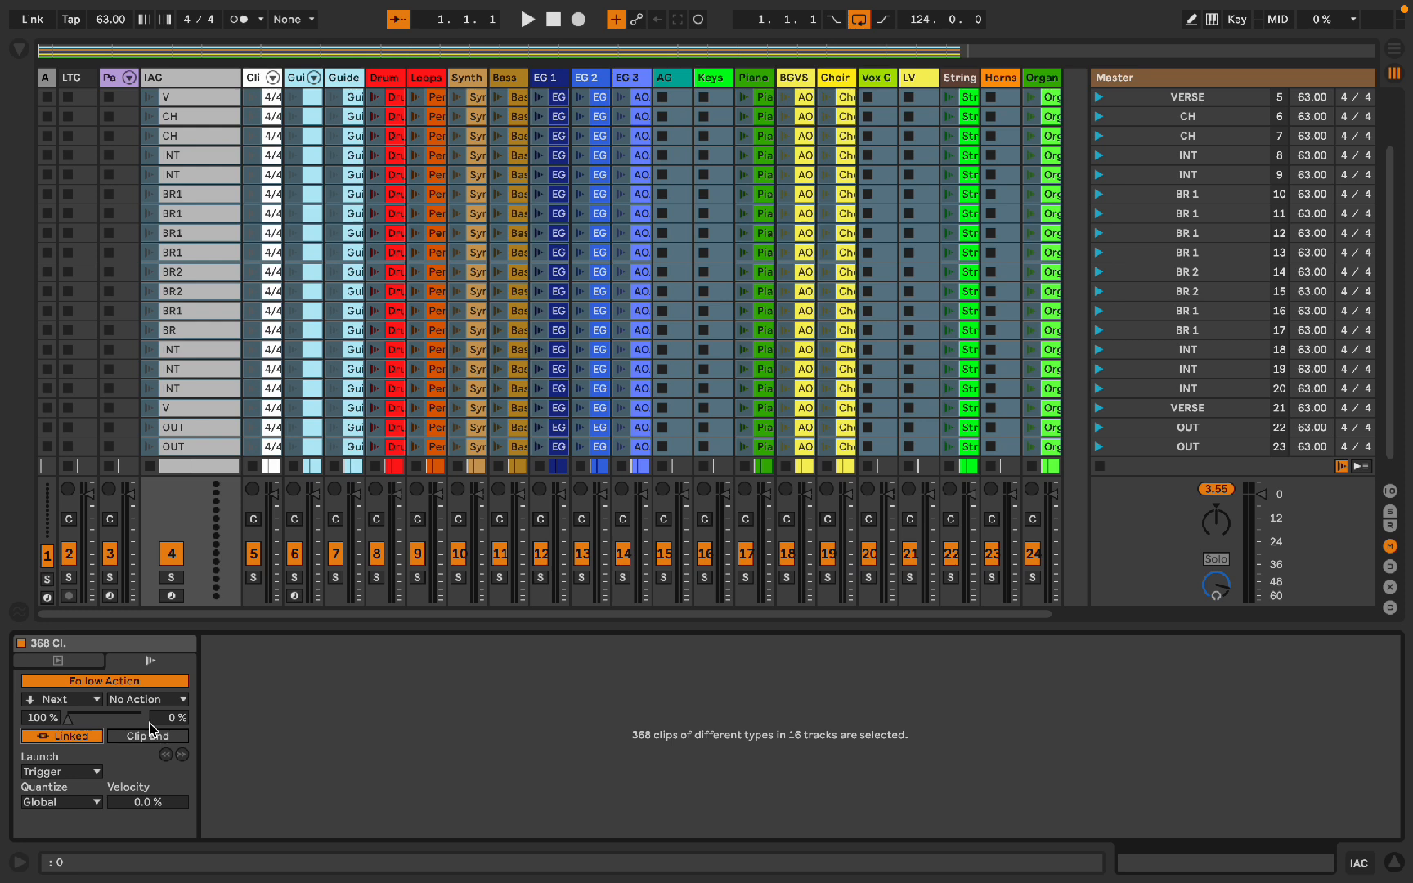
pyautogui.press('alt+super+l')
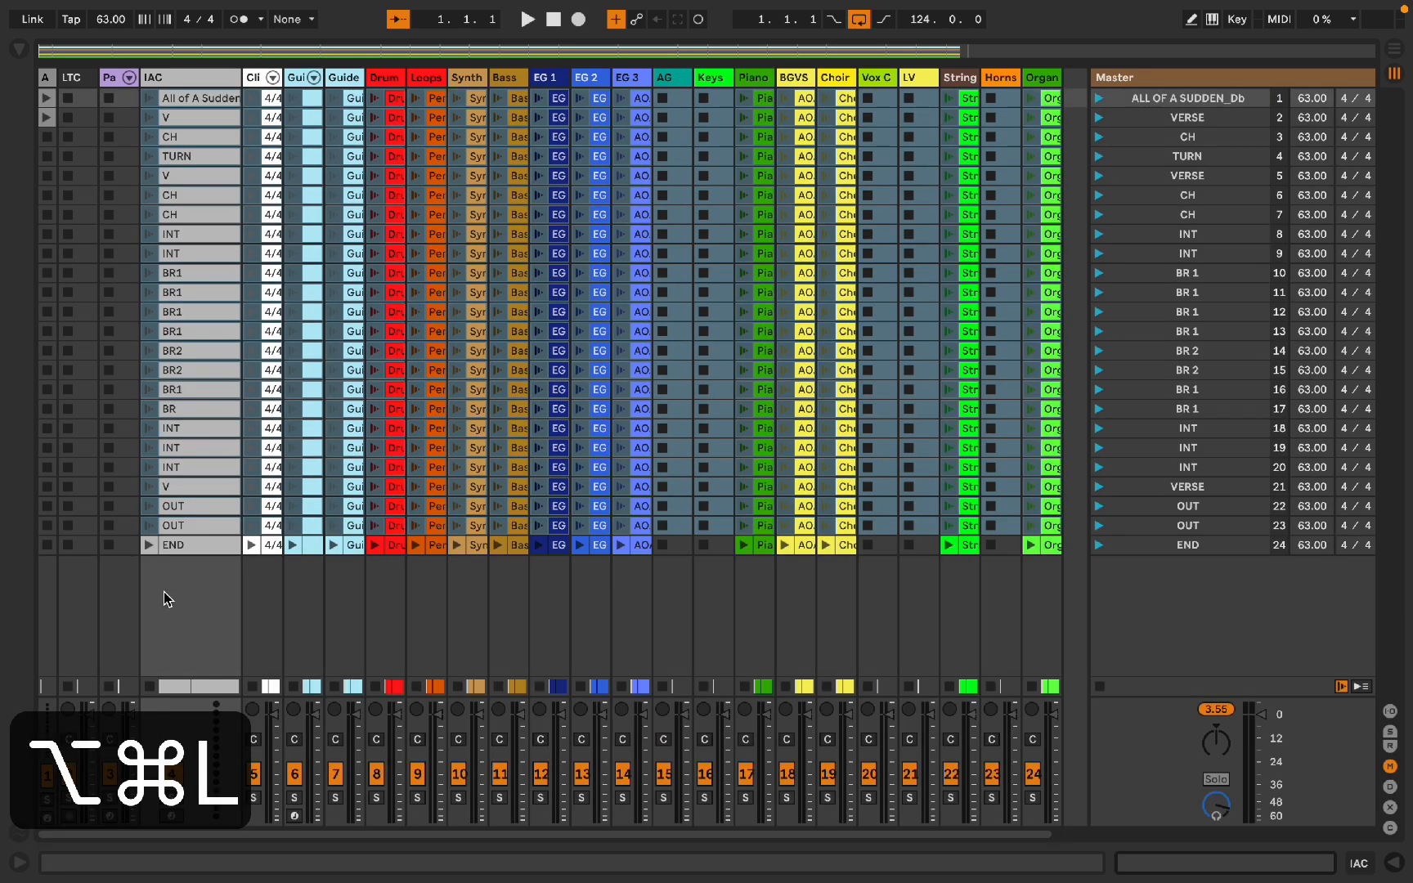
# Step: Duplicate the click clip of the END scene into a new scene 25
pyautogui.hscroll(2, 164, 622)
pyautogui.click(238, 539)
pyautogui.press('super+d')
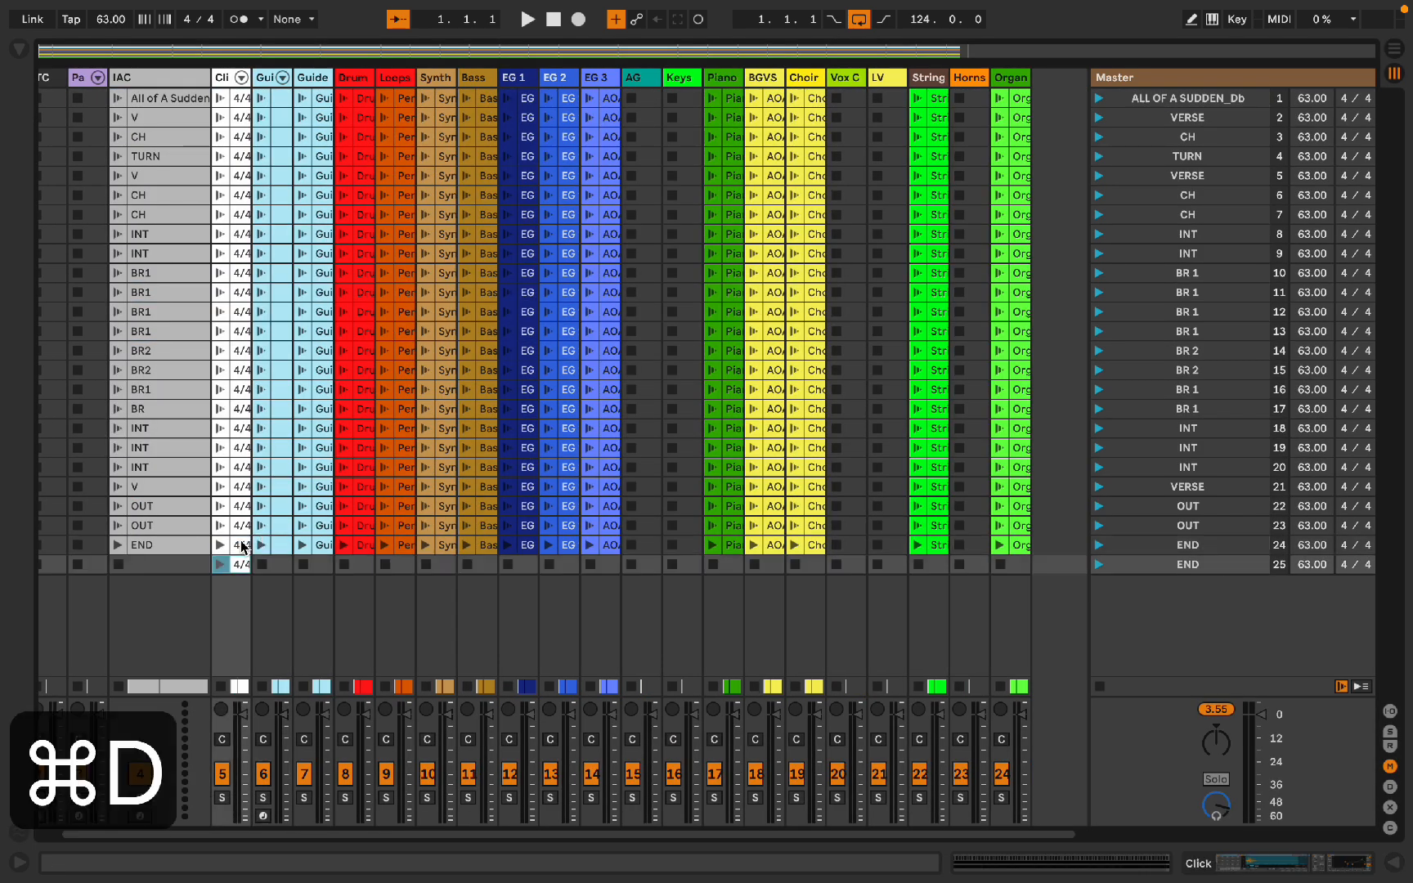
# Step: Set the Follow Action of the two click clips in scenes 24 and 25 to Play Again
pyautogui.keyDown('shift'); pyautogui.click(239, 544); pyautogui.keyUp('shift')
pyautogui.press('alt+super+l')
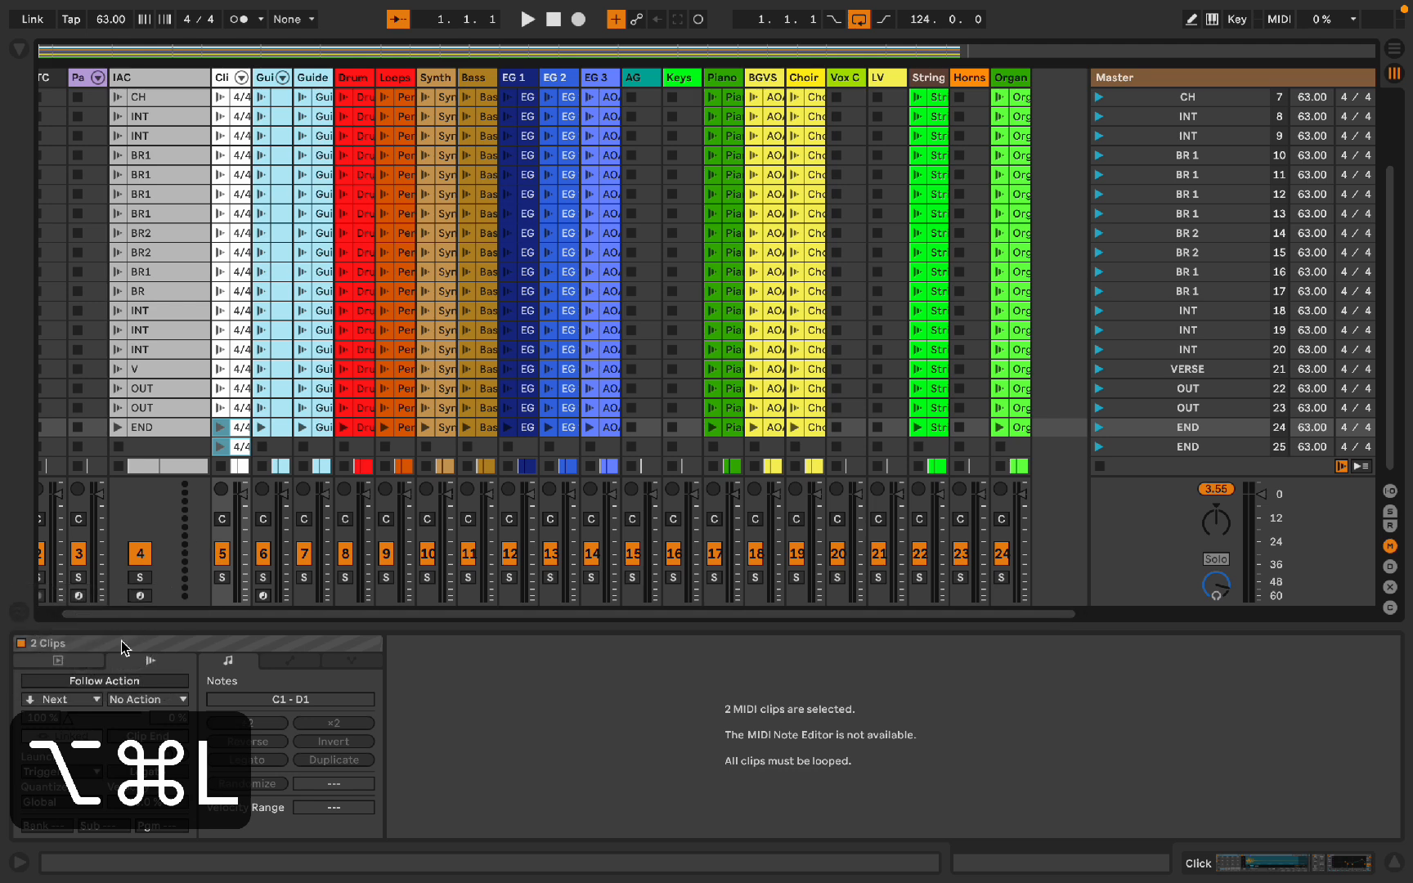
pyautogui.click(92, 683)
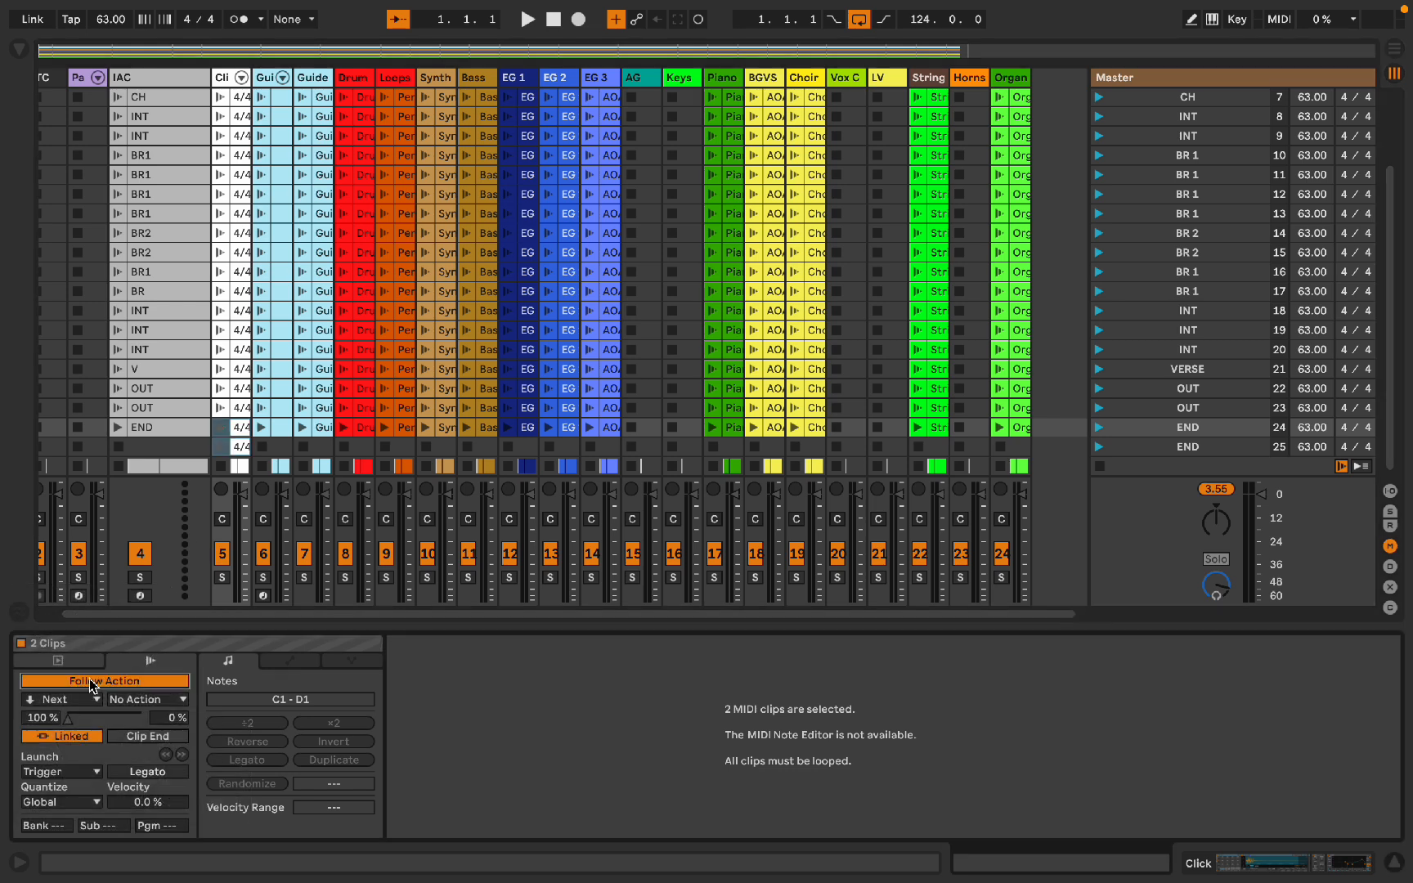
pyautogui.click(82, 700)
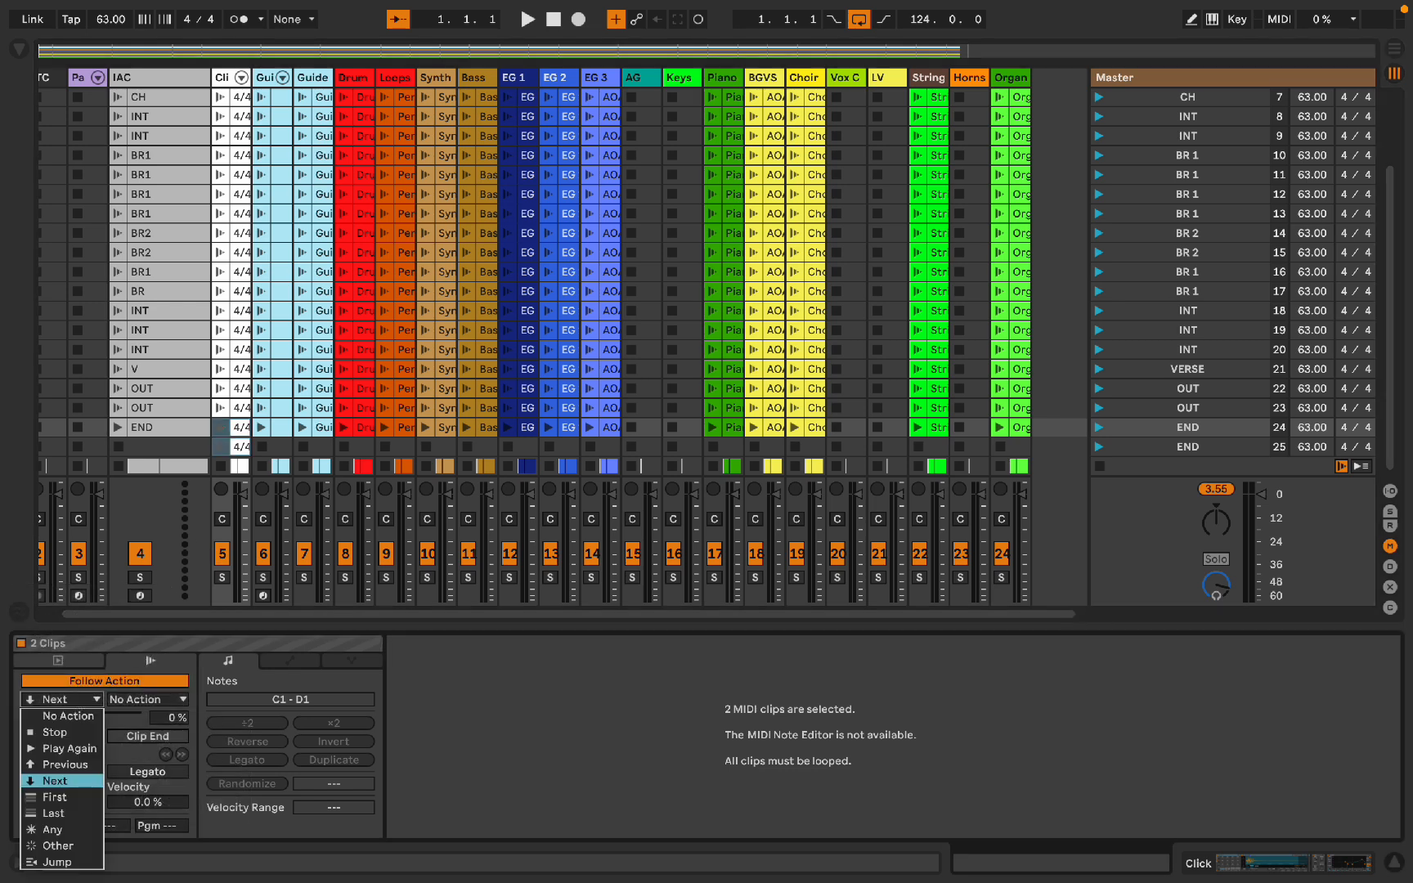
pyautogui.click(62, 748)
pyautogui.click(246, 408)
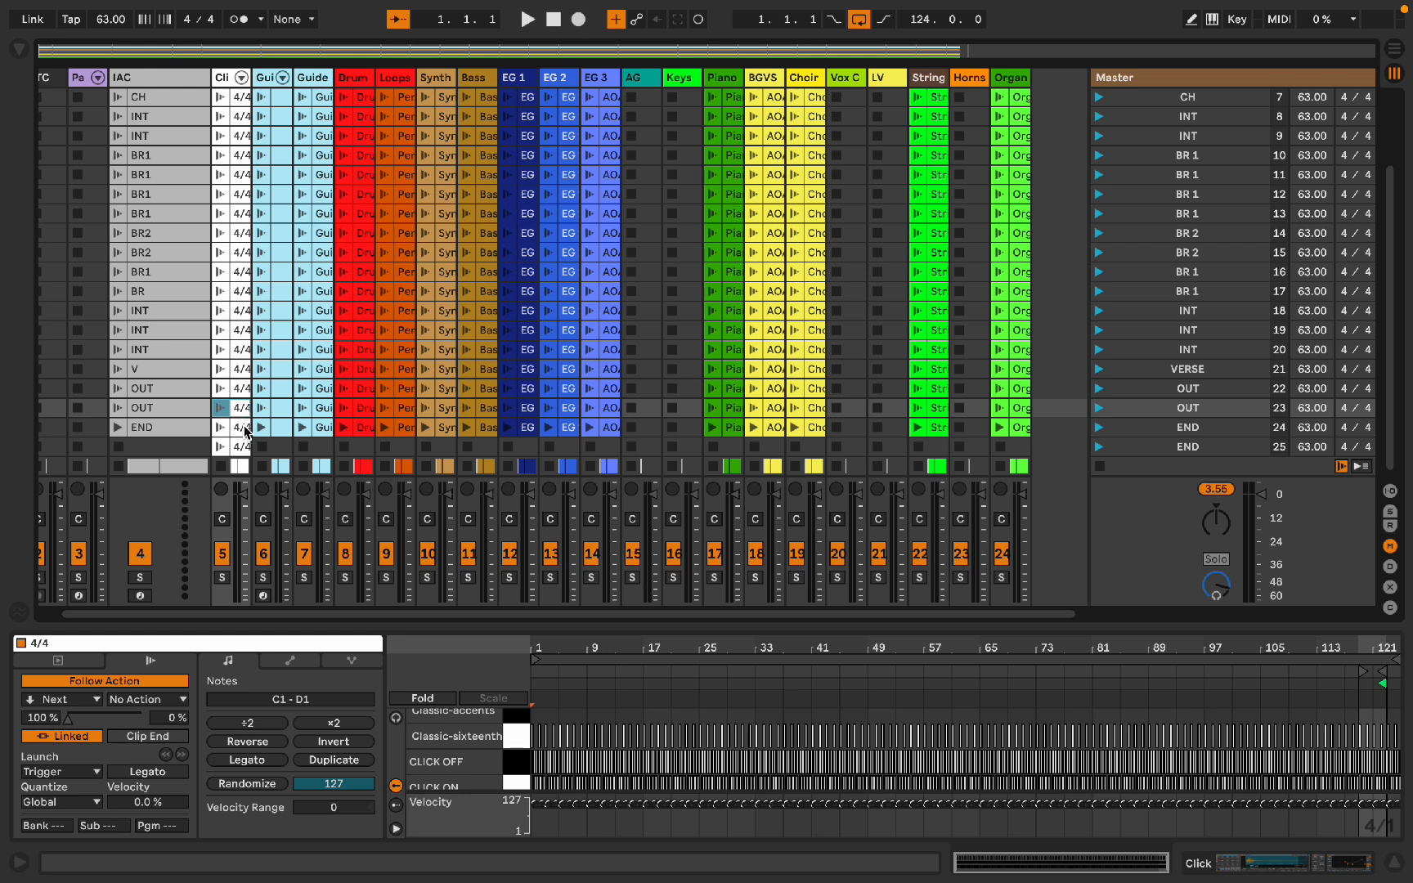
pyautogui.click(244, 428)
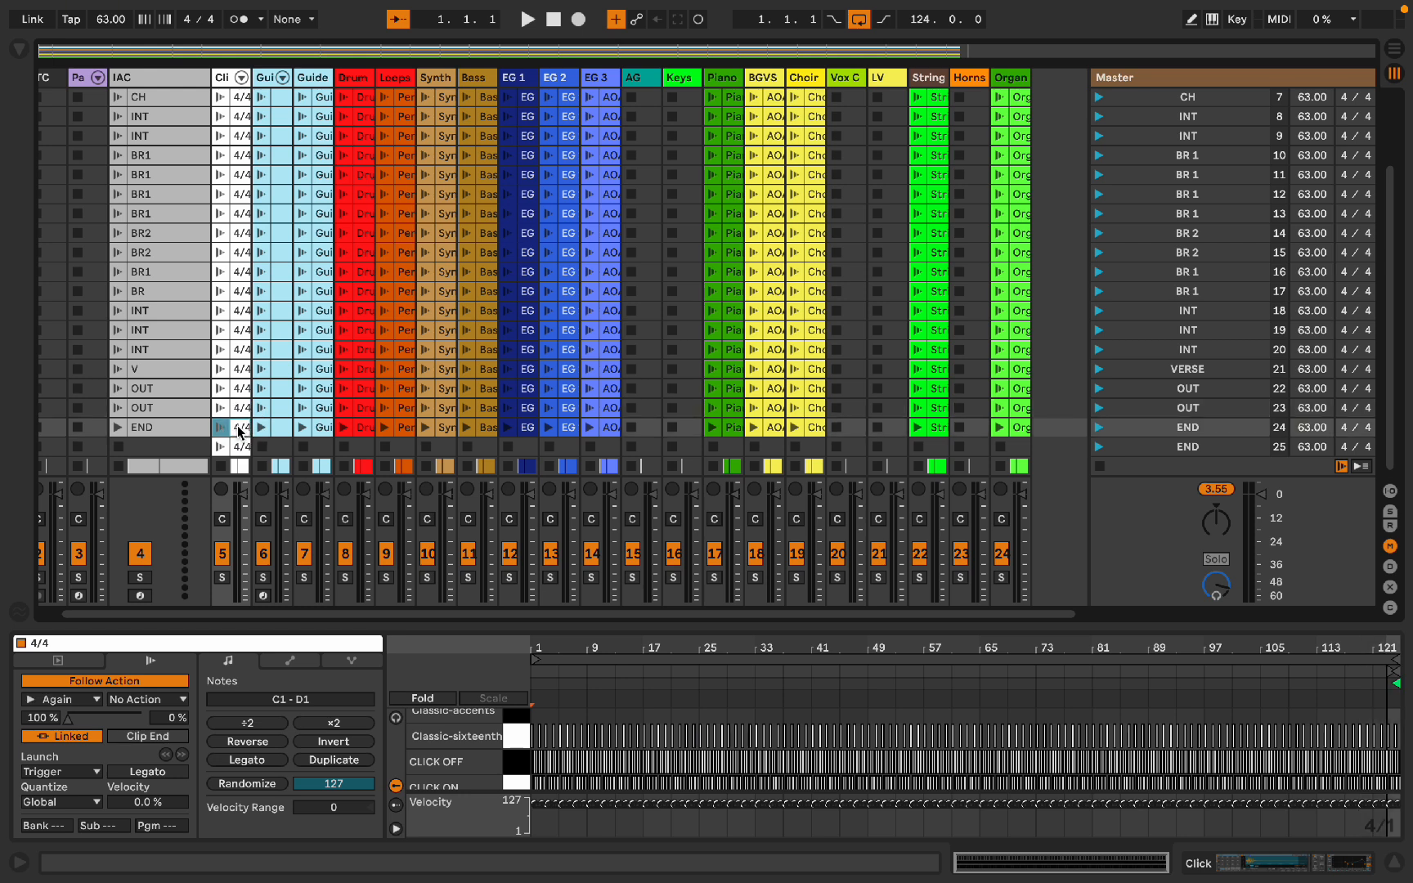
# Step: Rename scene 25 as CLICK
pyautogui.click(1167, 449)
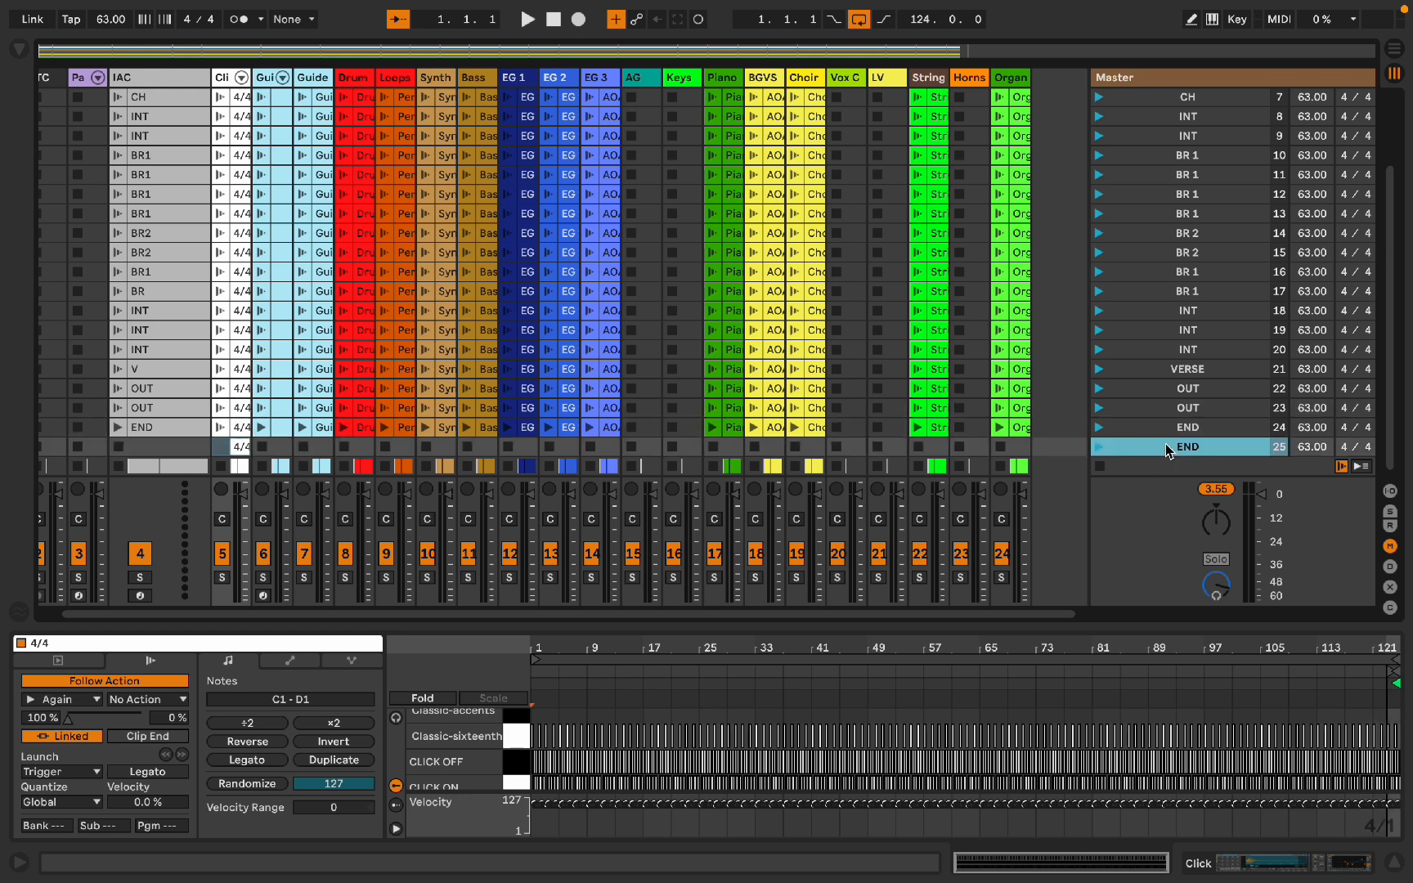
pyautogui.press('super+r')
pyautogui.write('CLICK')
pyautogui.press('Return')
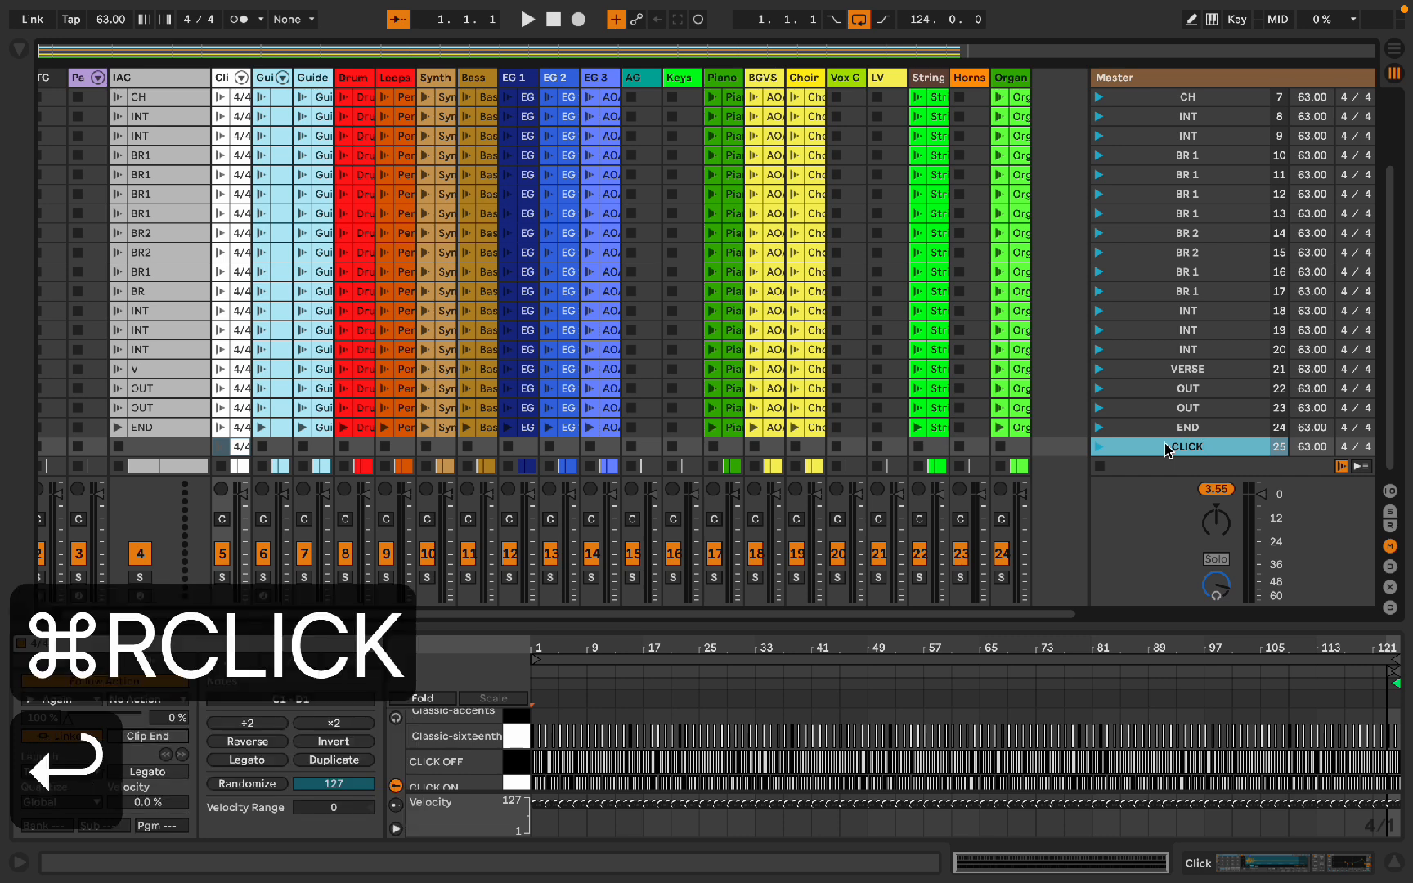
# Step: Select scenes 1 through 24 and colour them orange
pyautogui.click(223, 447)
pyautogui.press('super+alt+l')
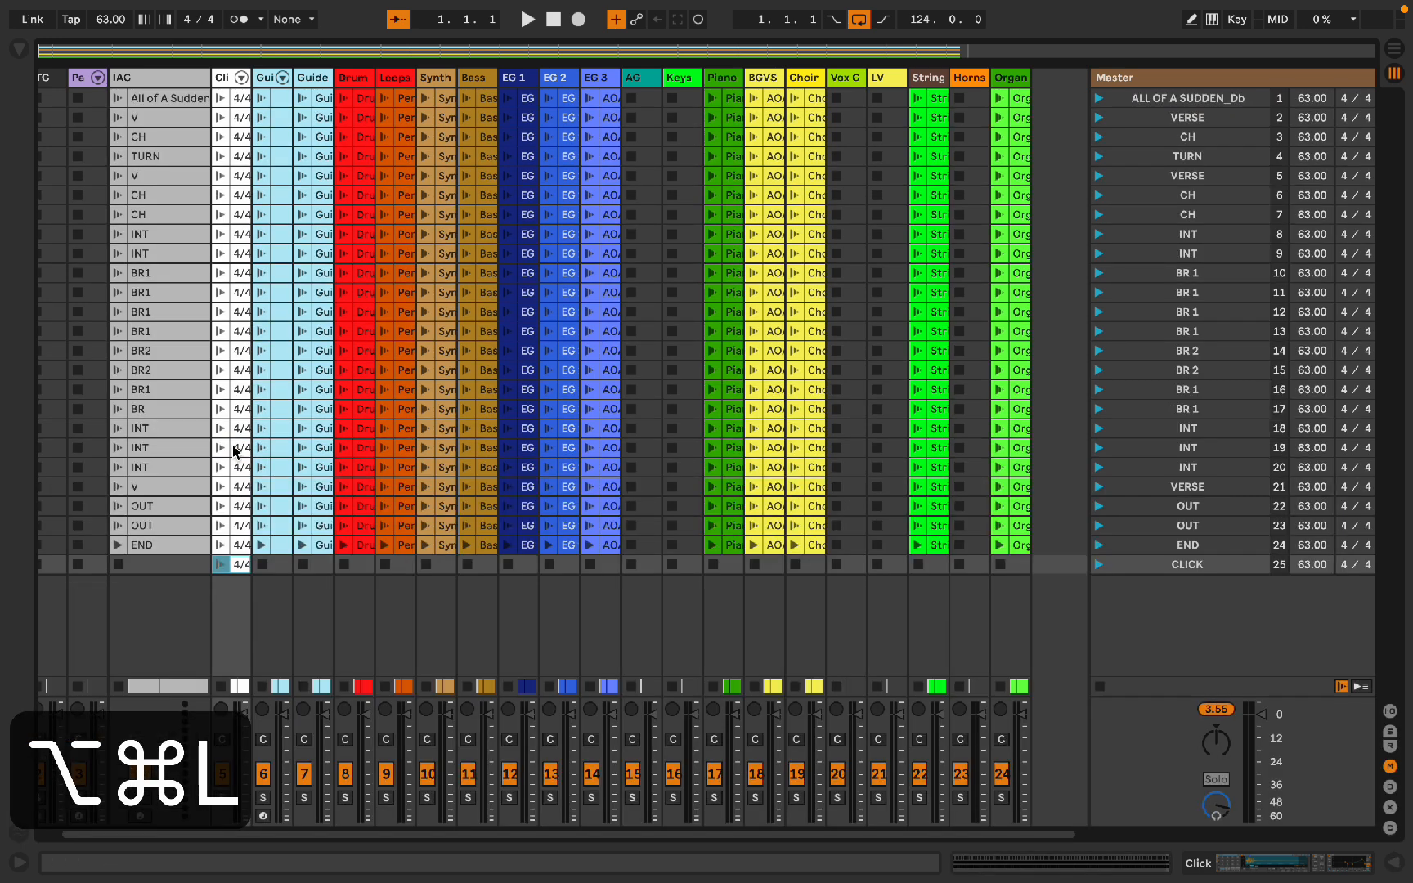
pyautogui.click(239, 548)
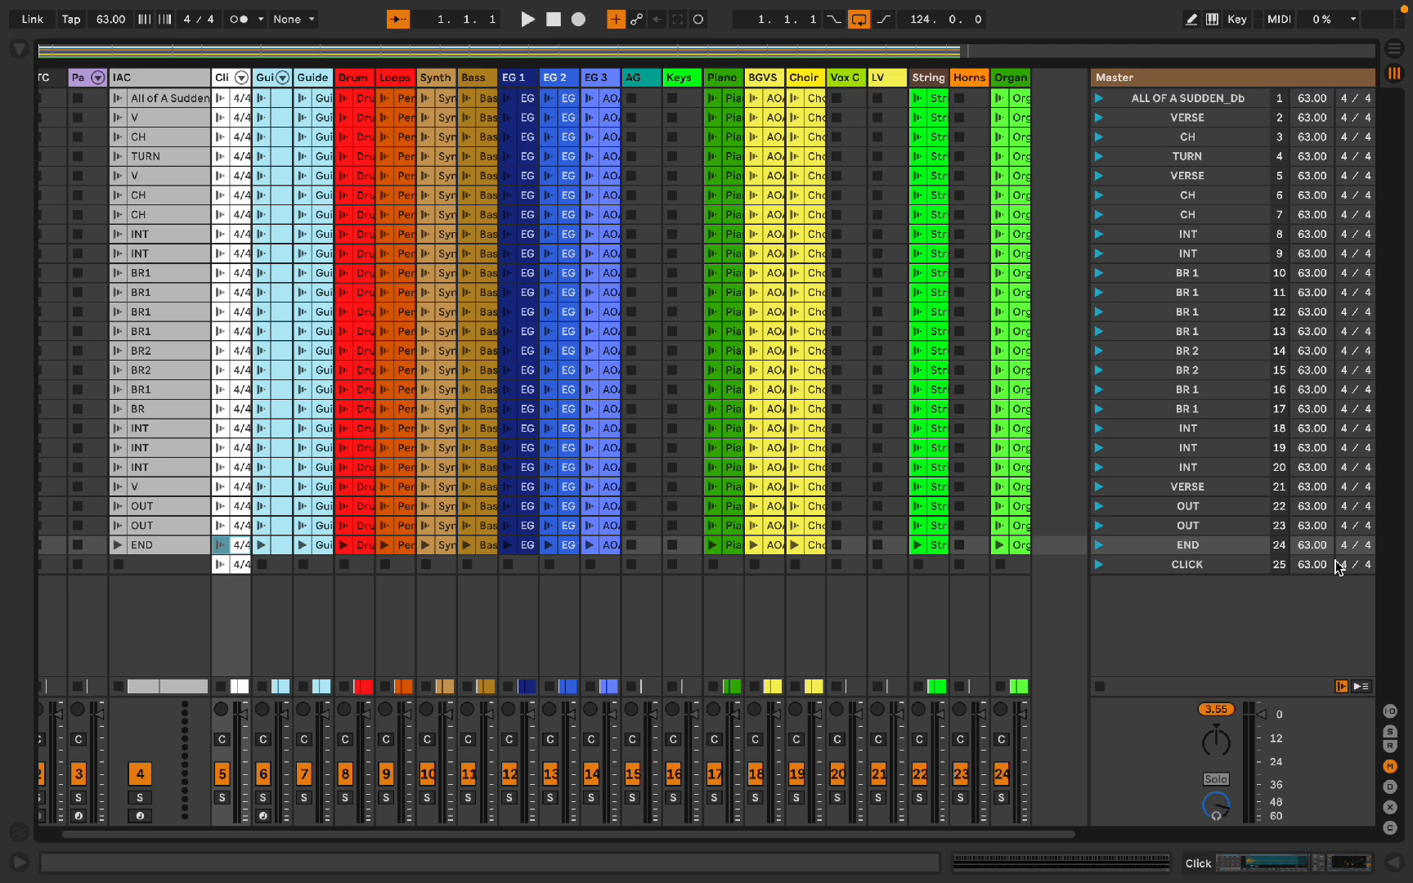
pyautogui.click(1221, 565)
pyautogui.click(1210, 546)
pyautogui.keyDown('shift'); pyautogui.click(1177, 98); pyautogui.keyUp('shift')
pyautogui.rightClick(1176, 97)
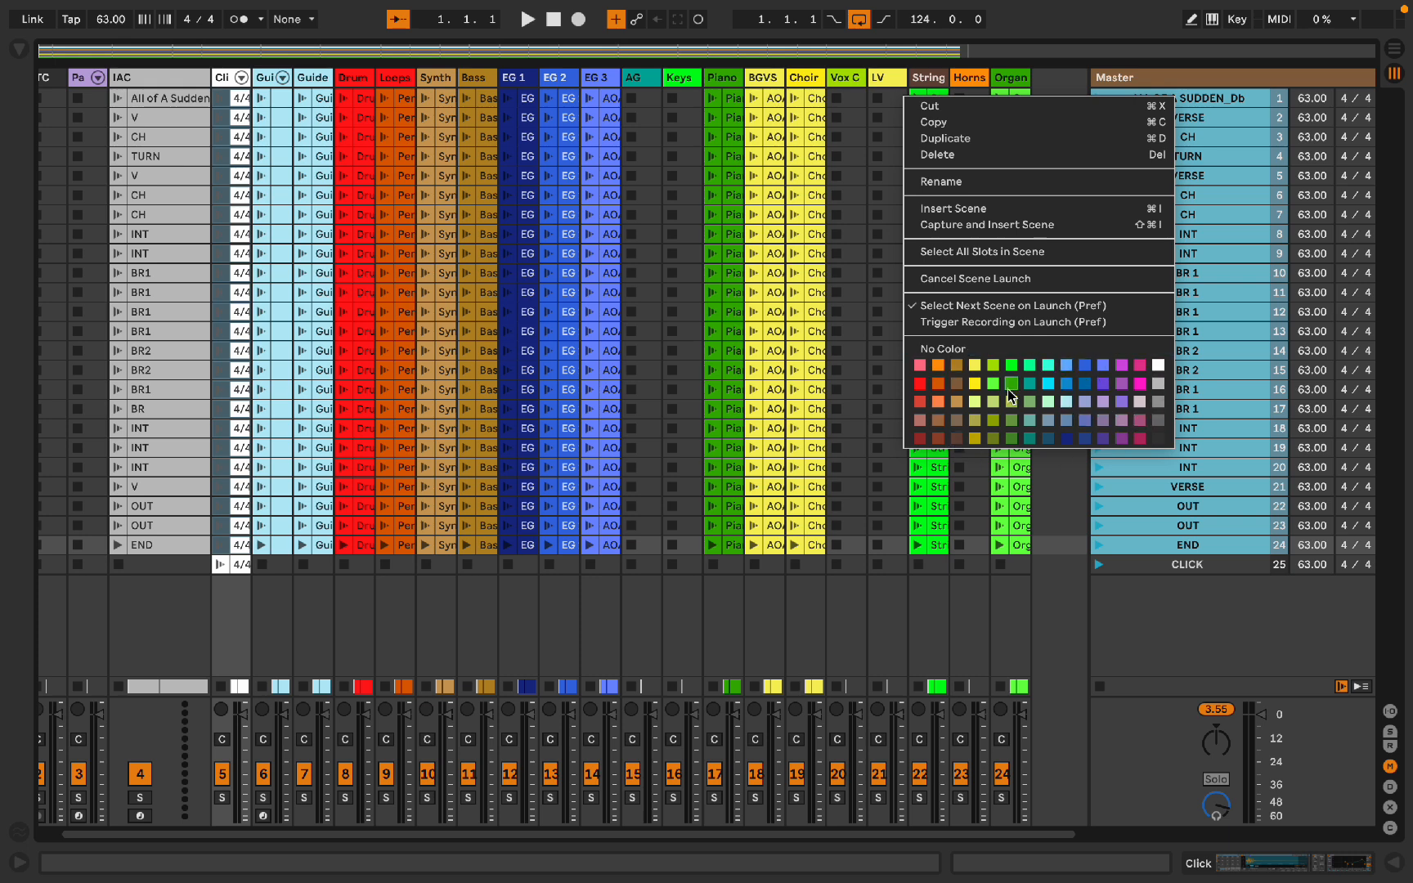
pyautogui.click(938, 367)
# Step: Apply the orange colour to the selected scenes
pyautogui.click(1011, 544)
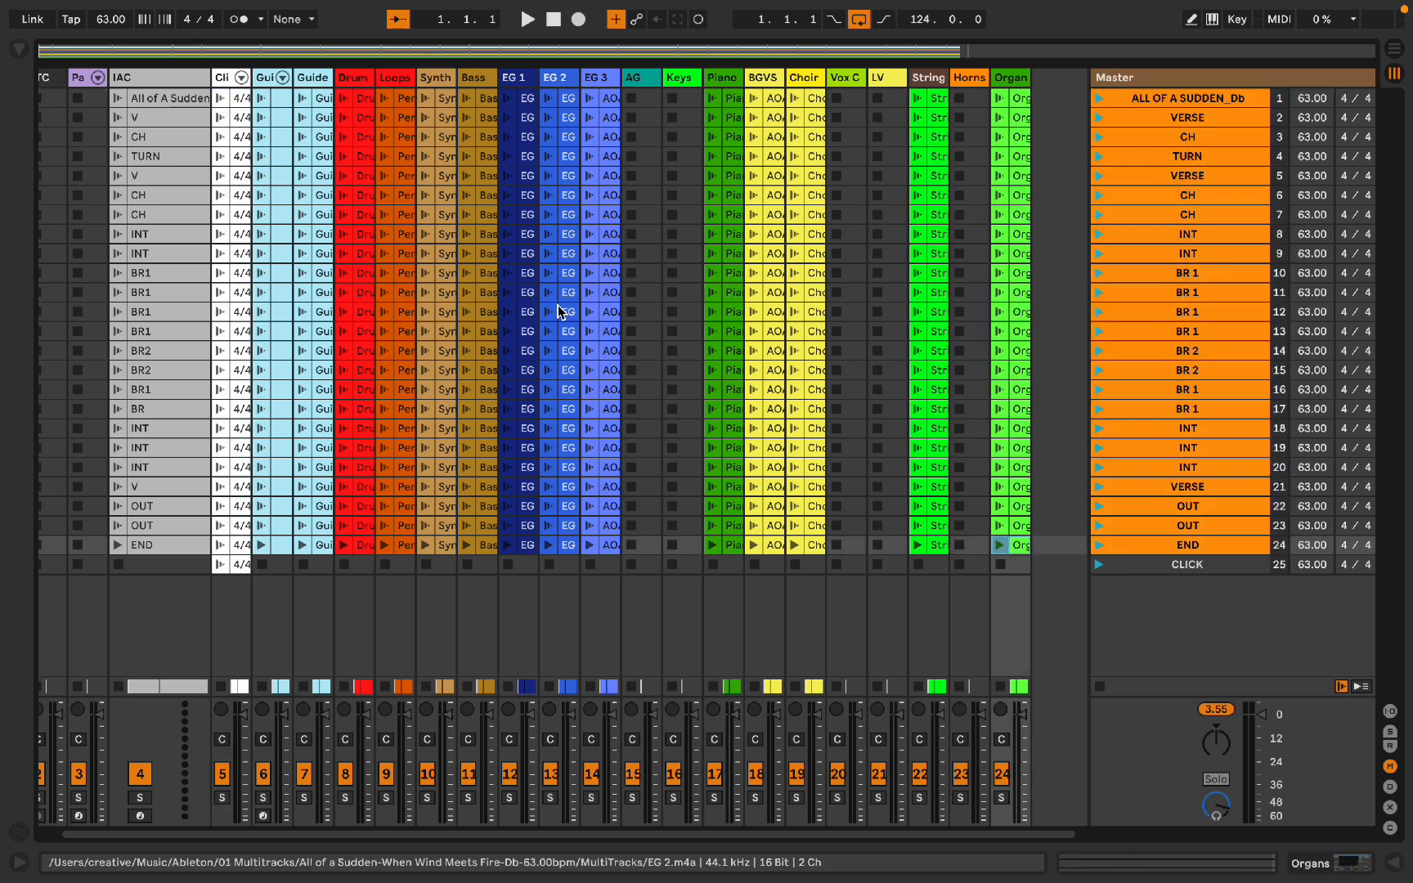
# Step: Select all clips in the session and turn Warp on for them
pyautogui.keyDown('shift'); pyautogui.click(325, 99); pyautogui.keyUp('shift')
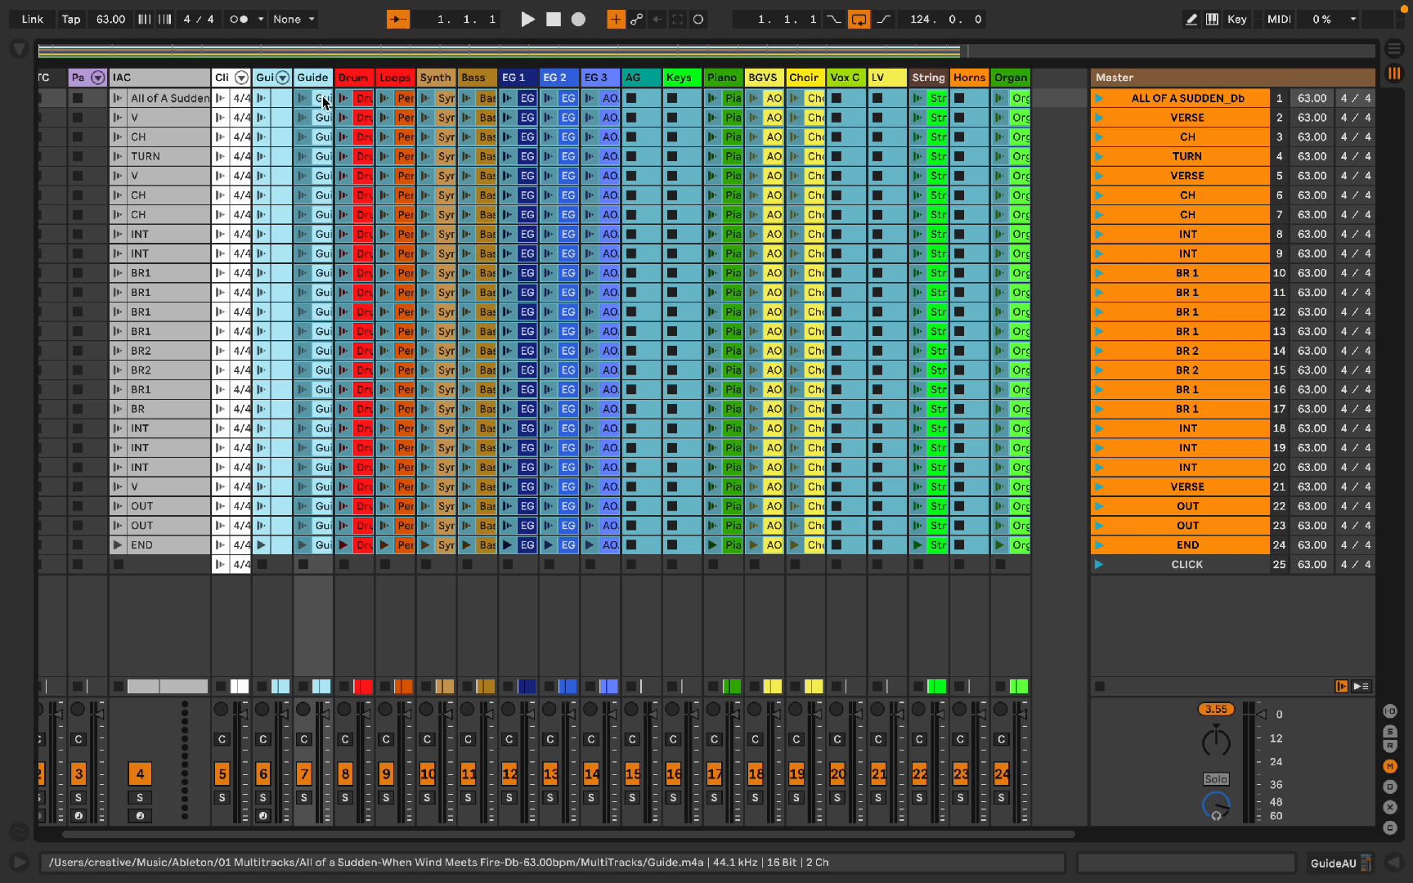
pyautogui.press('alt+super+l')
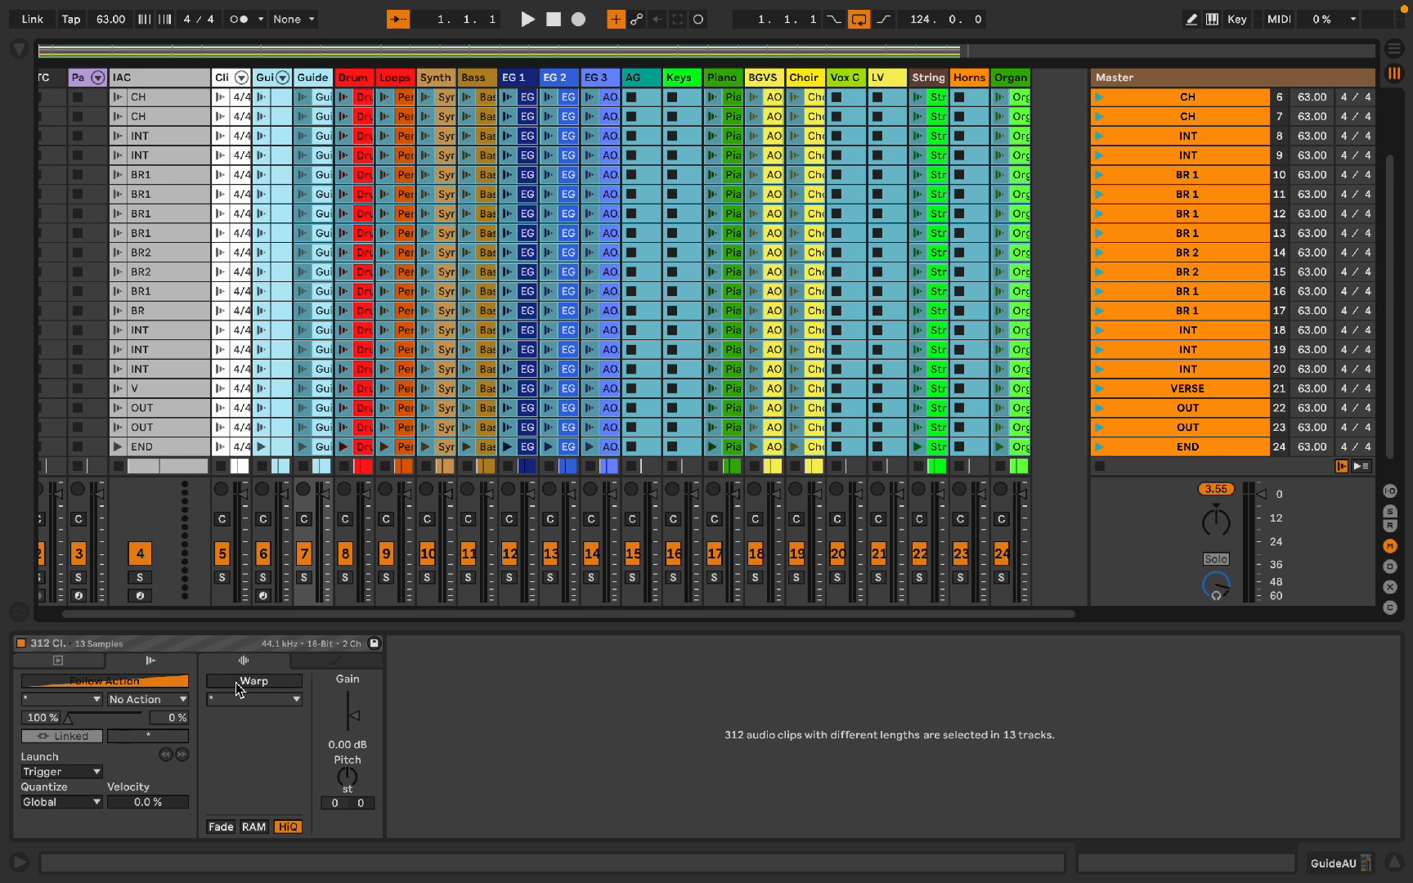
pyautogui.click(239, 681)
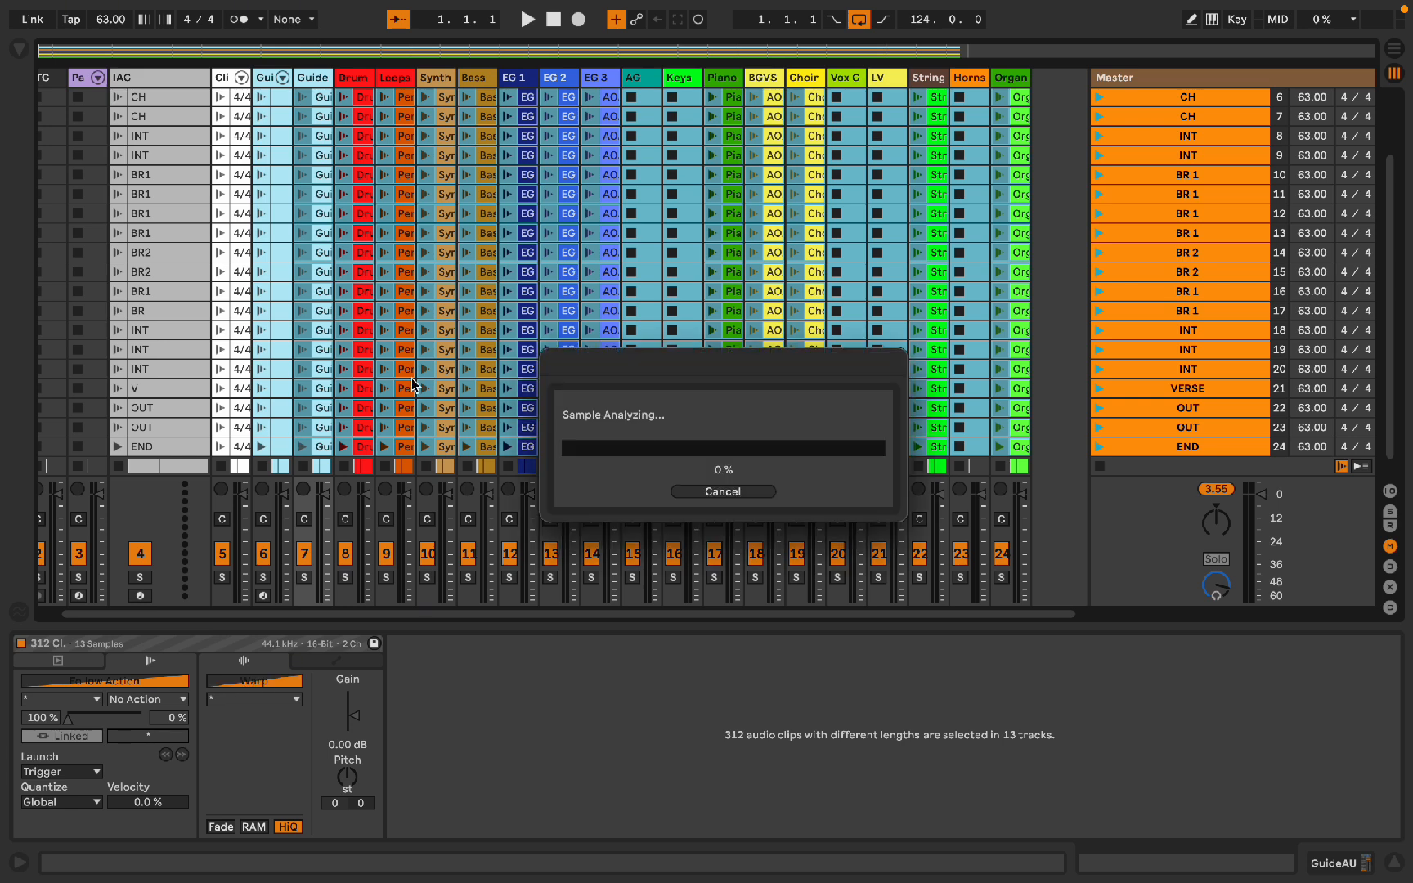
pyautogui.moveTo(542, 879)
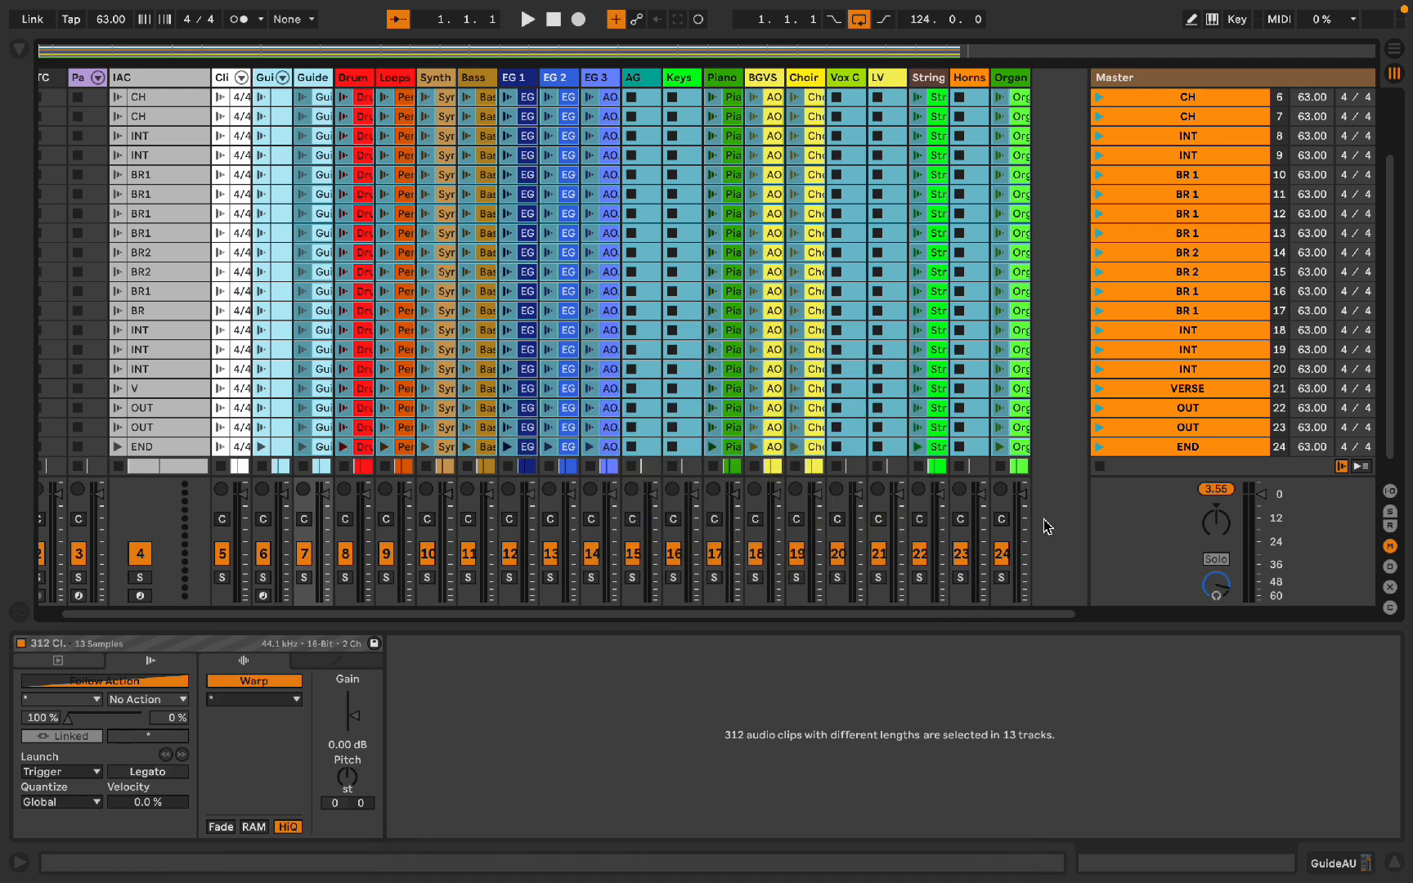
# Step: Select all clips from the Guide track through the Organ track and set their warp mode to Complex
pyautogui.scroll(-1, 994, 370)
pyautogui.click(1028, 425)
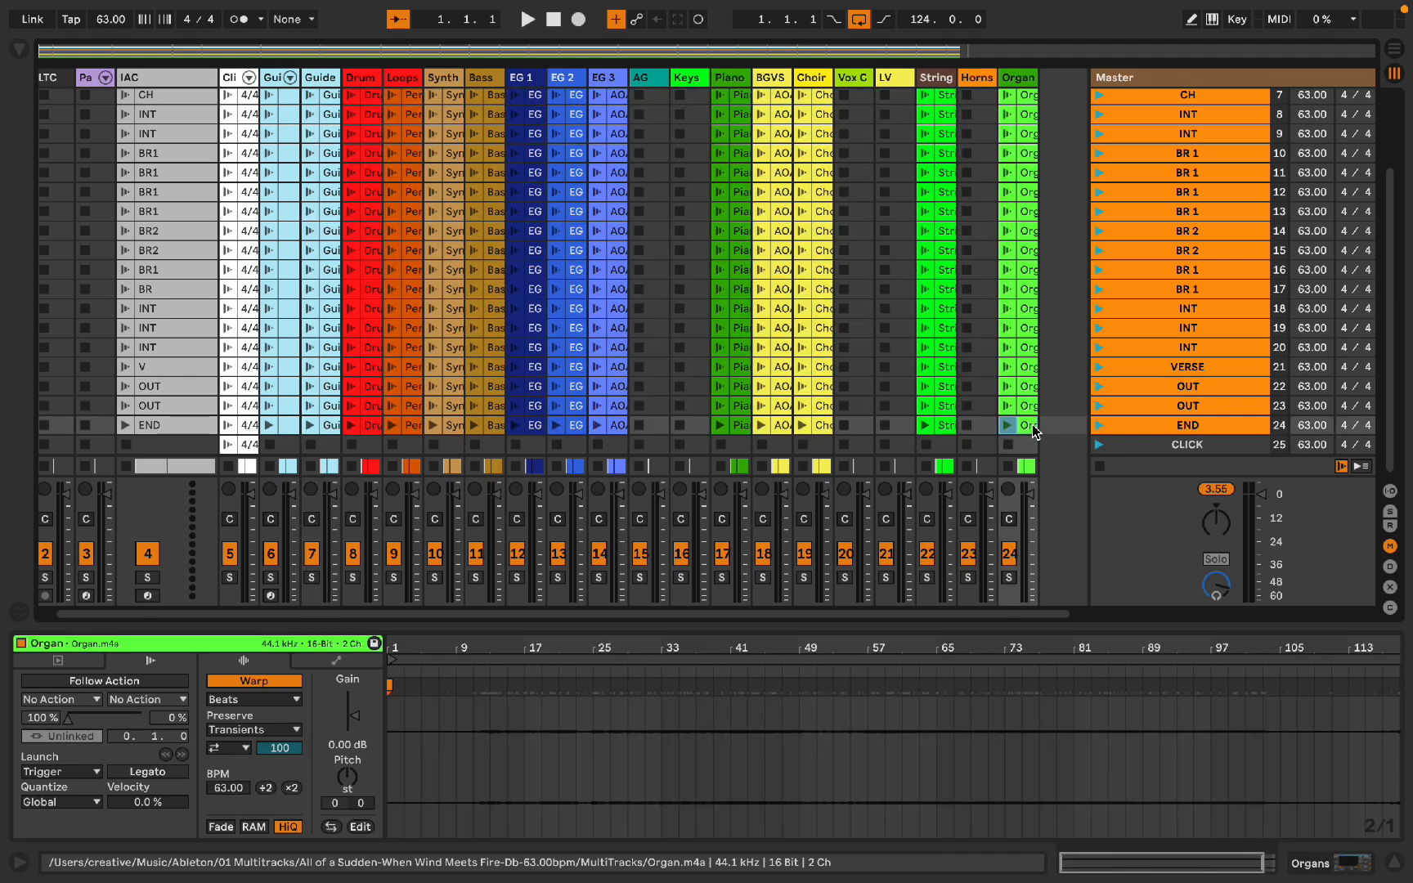
pyautogui.scroll(6, 650, 155)
pyautogui.hscroll(-1, 650, 155)
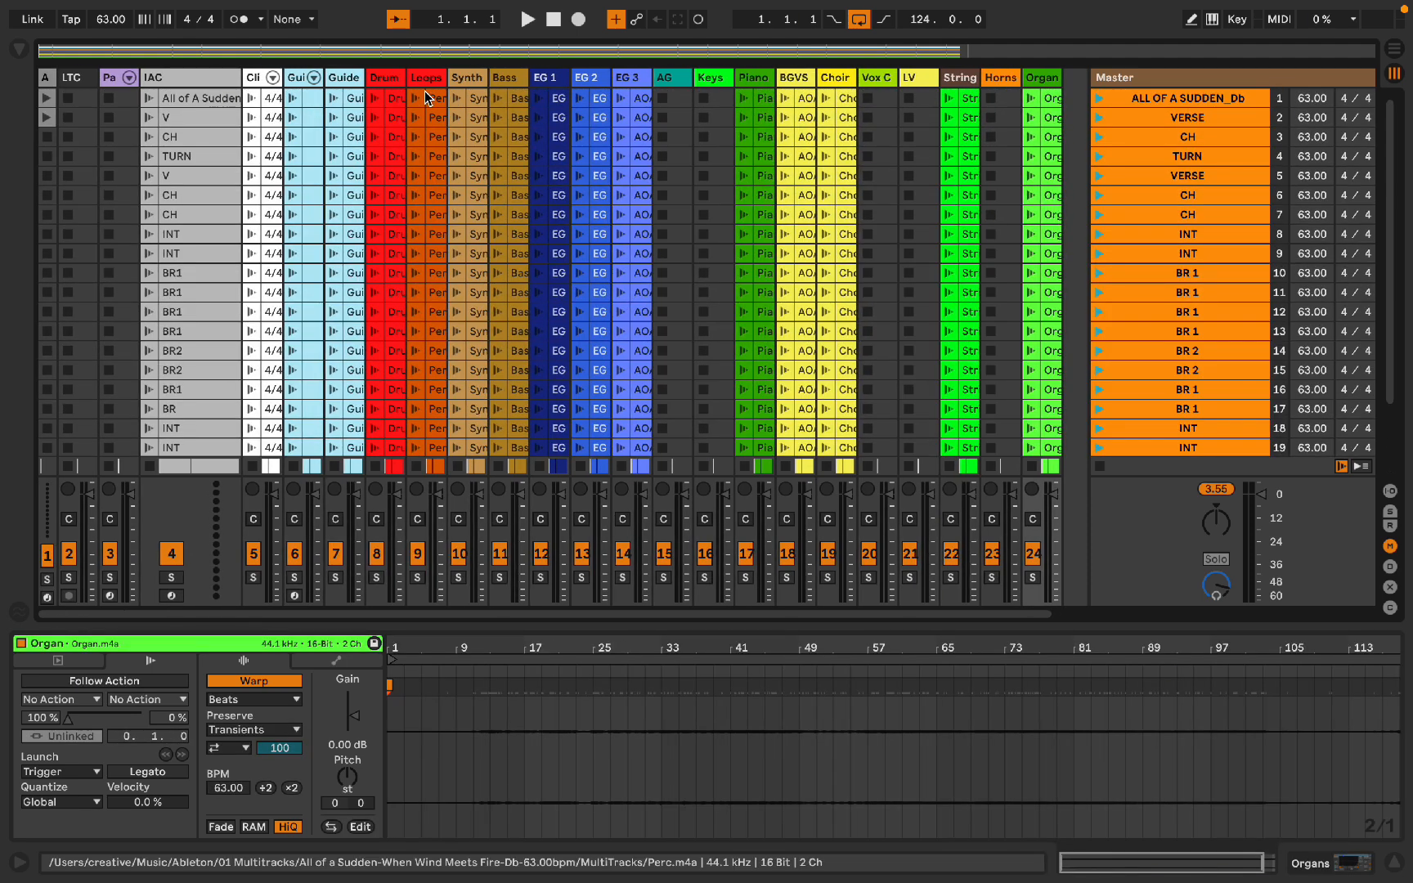
pyautogui.keyDown('shift'); pyautogui.click(350, 101); pyautogui.keyUp('shift')
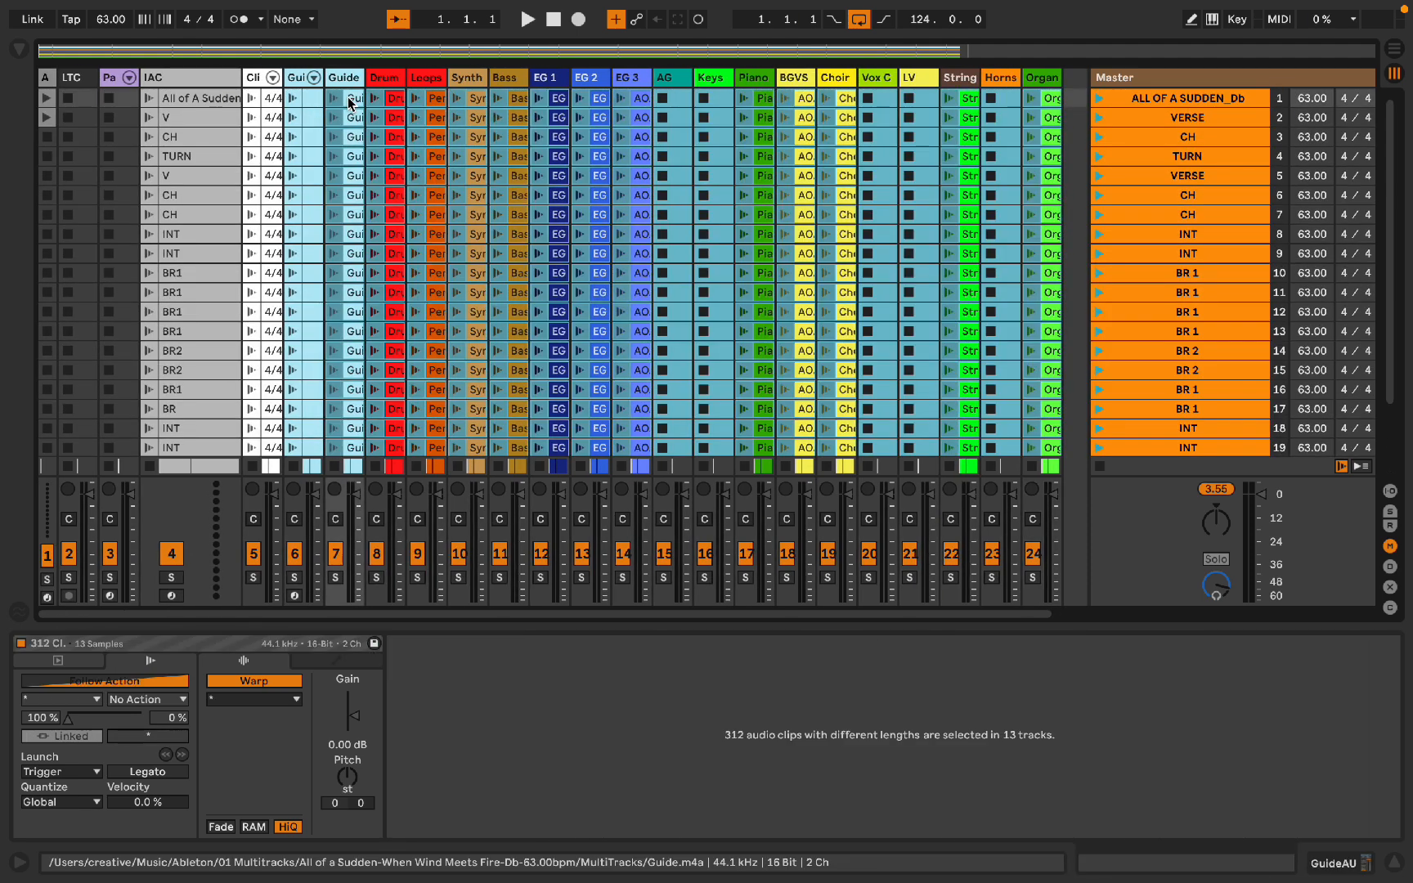
pyautogui.click(252, 701)
pyautogui.click(245, 782)
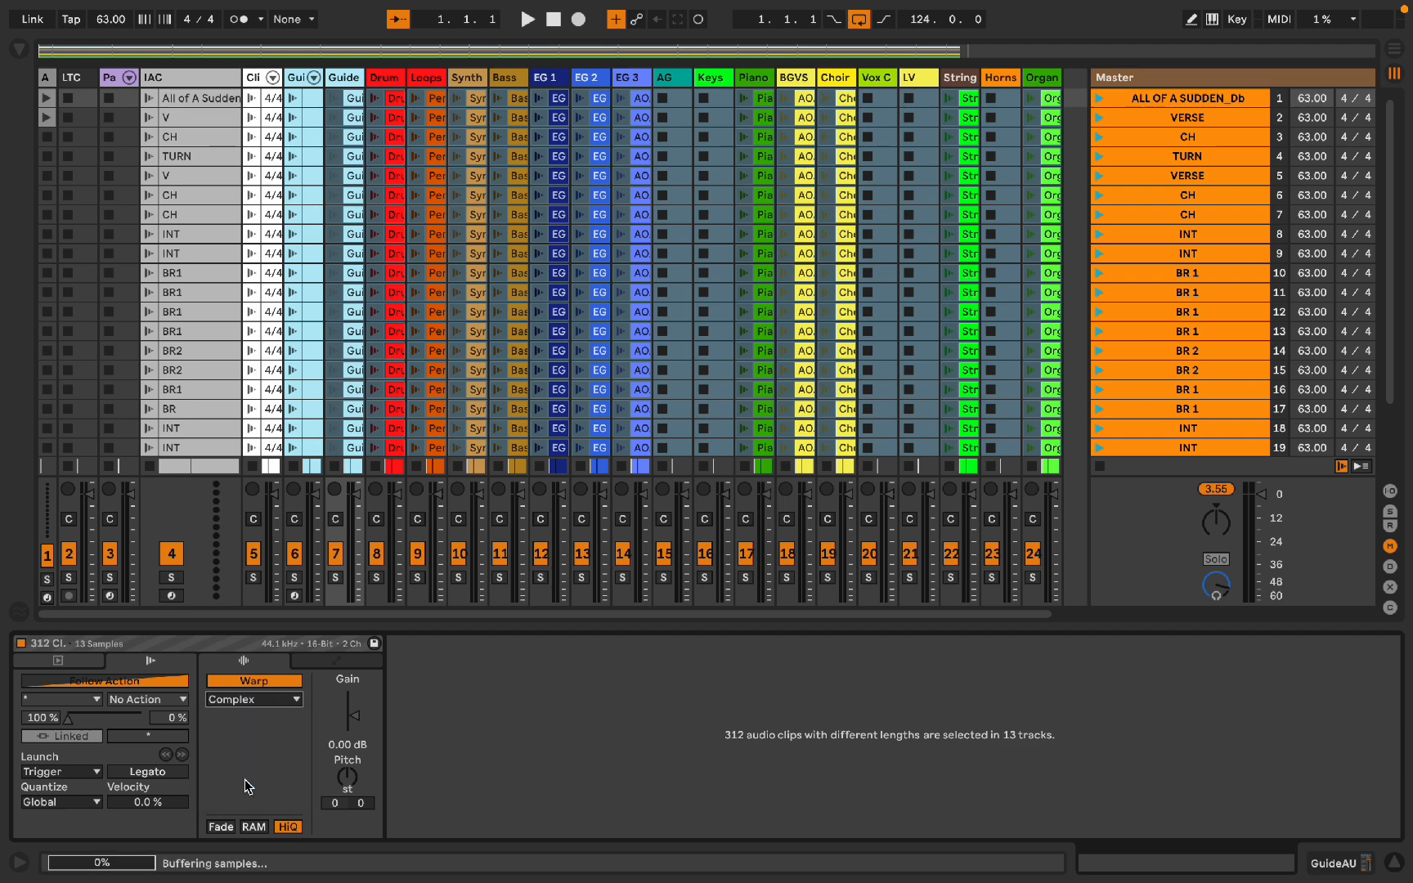
# Step: Select all clips of the BGVS and Choir tracks and set their warp mode to Complex Pro
pyautogui.scroll(-3, 826, 192)
pyautogui.hscroll(1, 826, 192)
pyautogui.click(890, 318)
pyautogui.scroll(3, 842, 205)
pyautogui.hscroll(-1, 842, 204)
pyautogui.keyDown('shift'); pyautogui.click(804, 101); pyautogui.keyUp('shift')
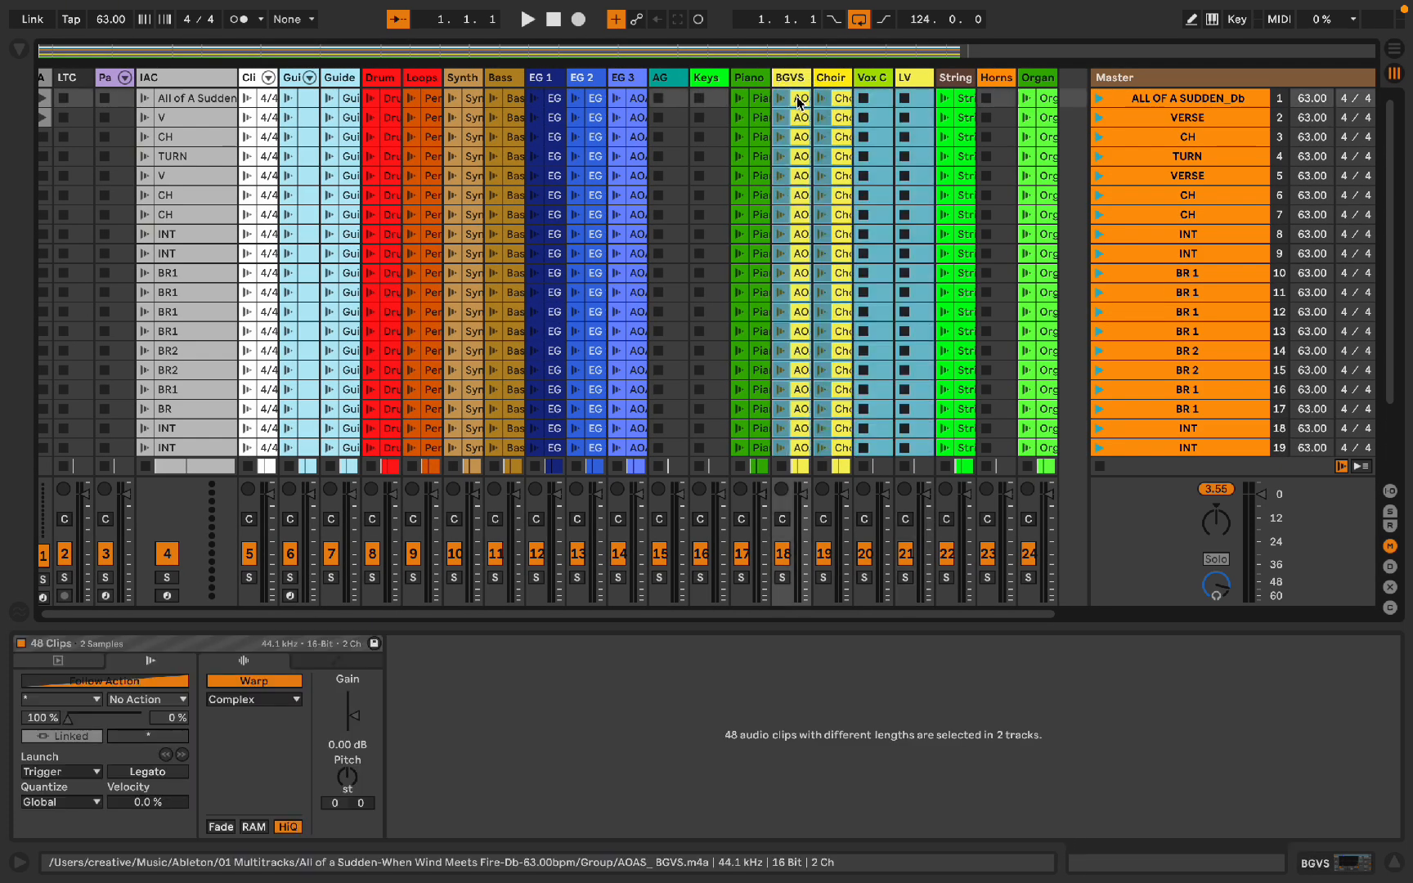
pyautogui.scroll(-3, 806, 101)
pyautogui.hscroll(1, 805, 101)
pyautogui.click(239, 702)
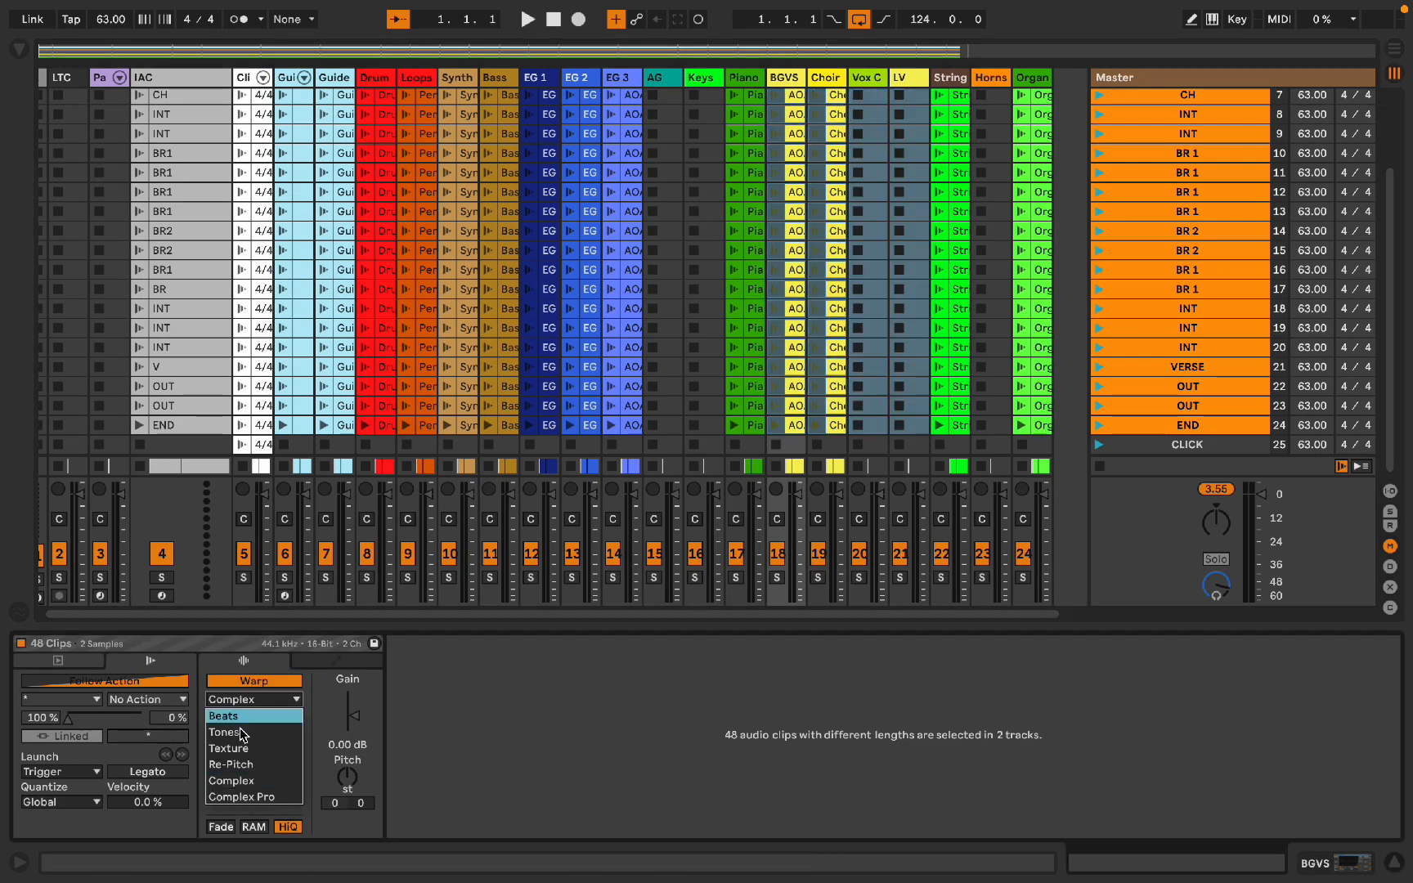
pyautogui.click(248, 798)
pyautogui.press('alt+super+l')
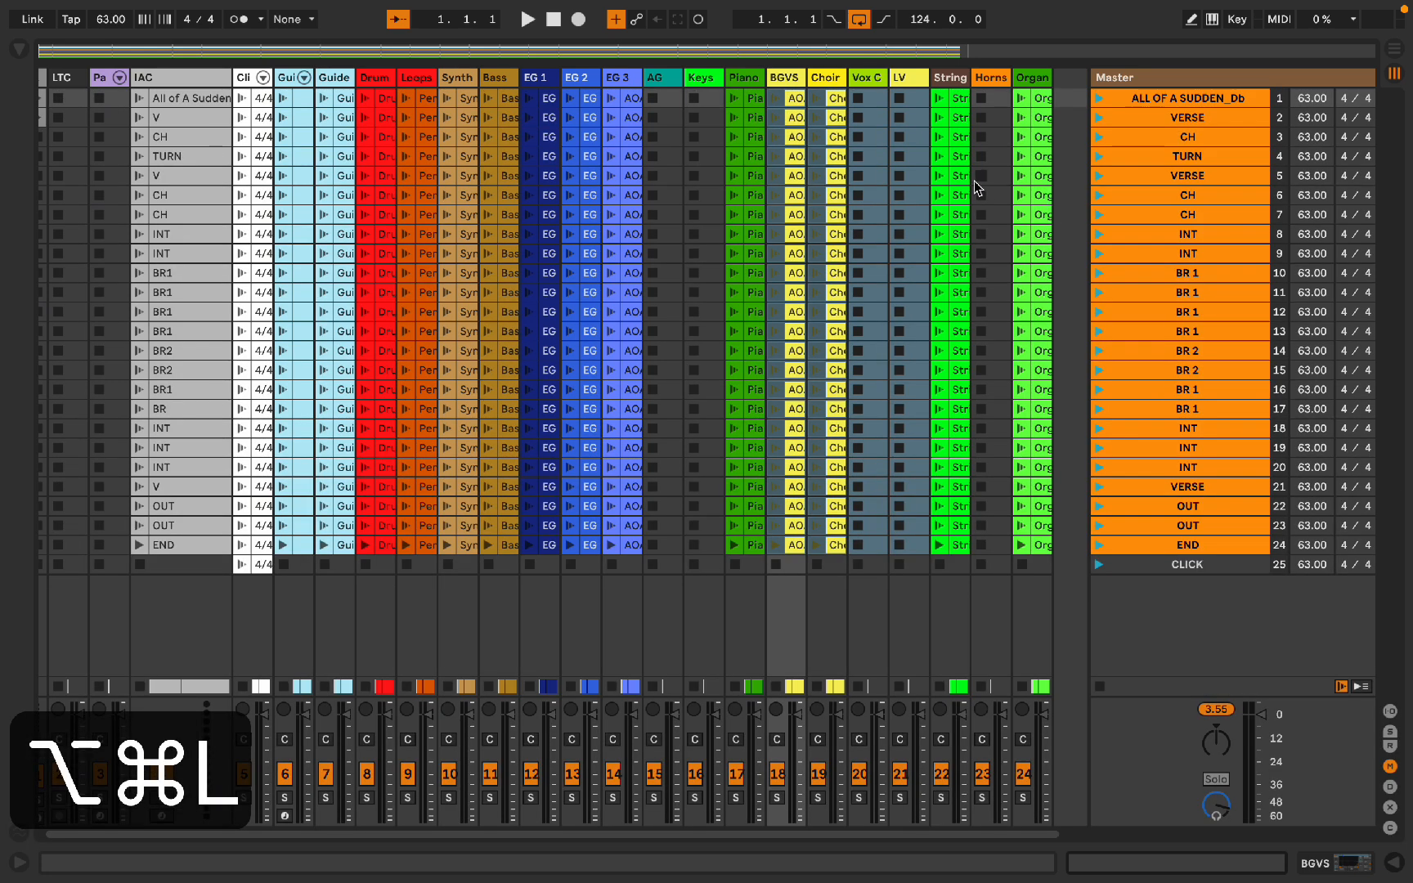
# Step: Move the PAD Up clip of the Automator track into the CLICK scene 25
pyautogui.hscroll(-1, 283, 145)
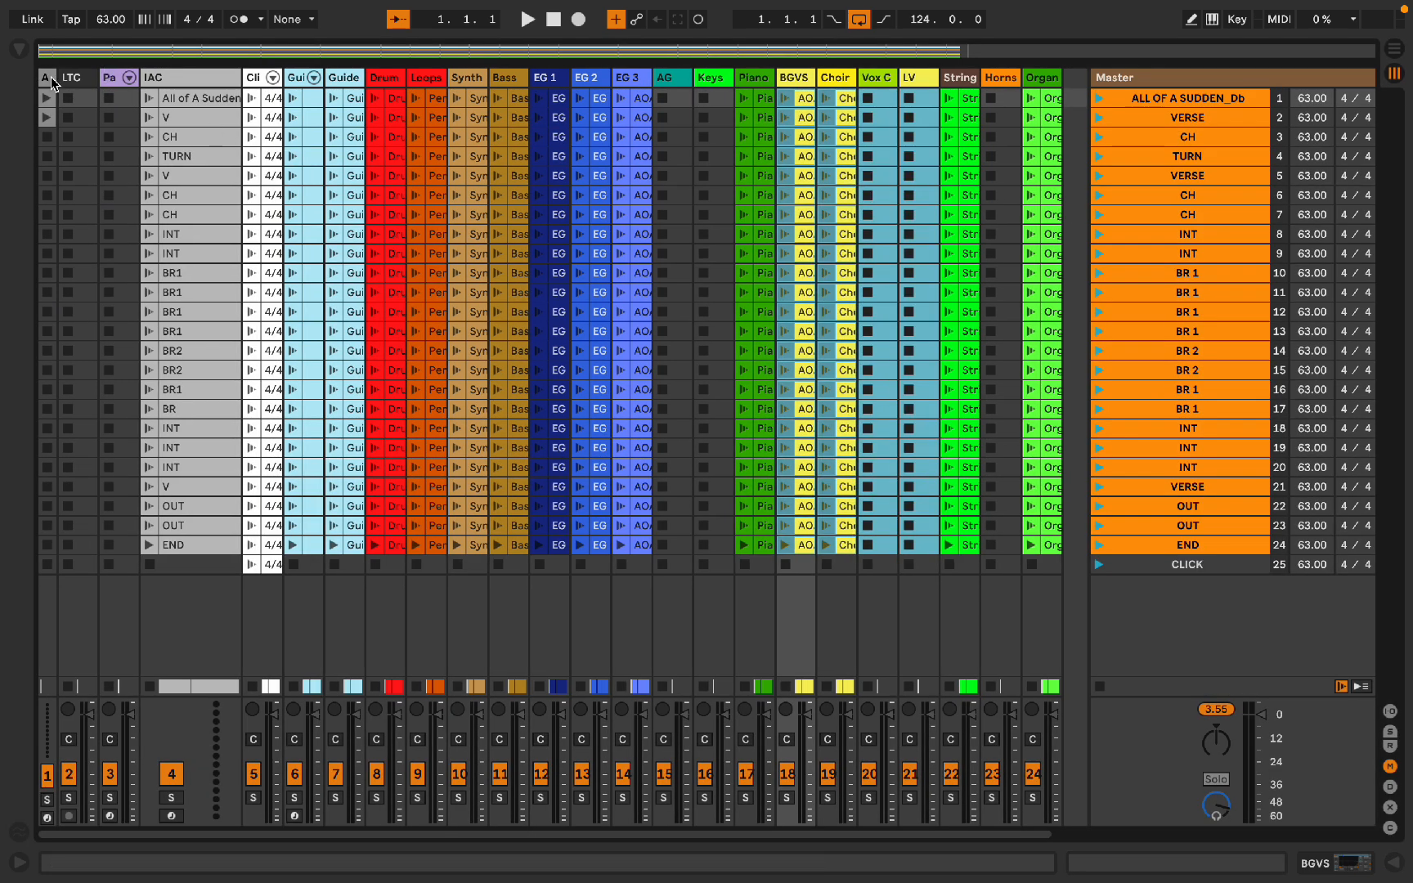
pyautogui.hscroll(-3, 57, 85)
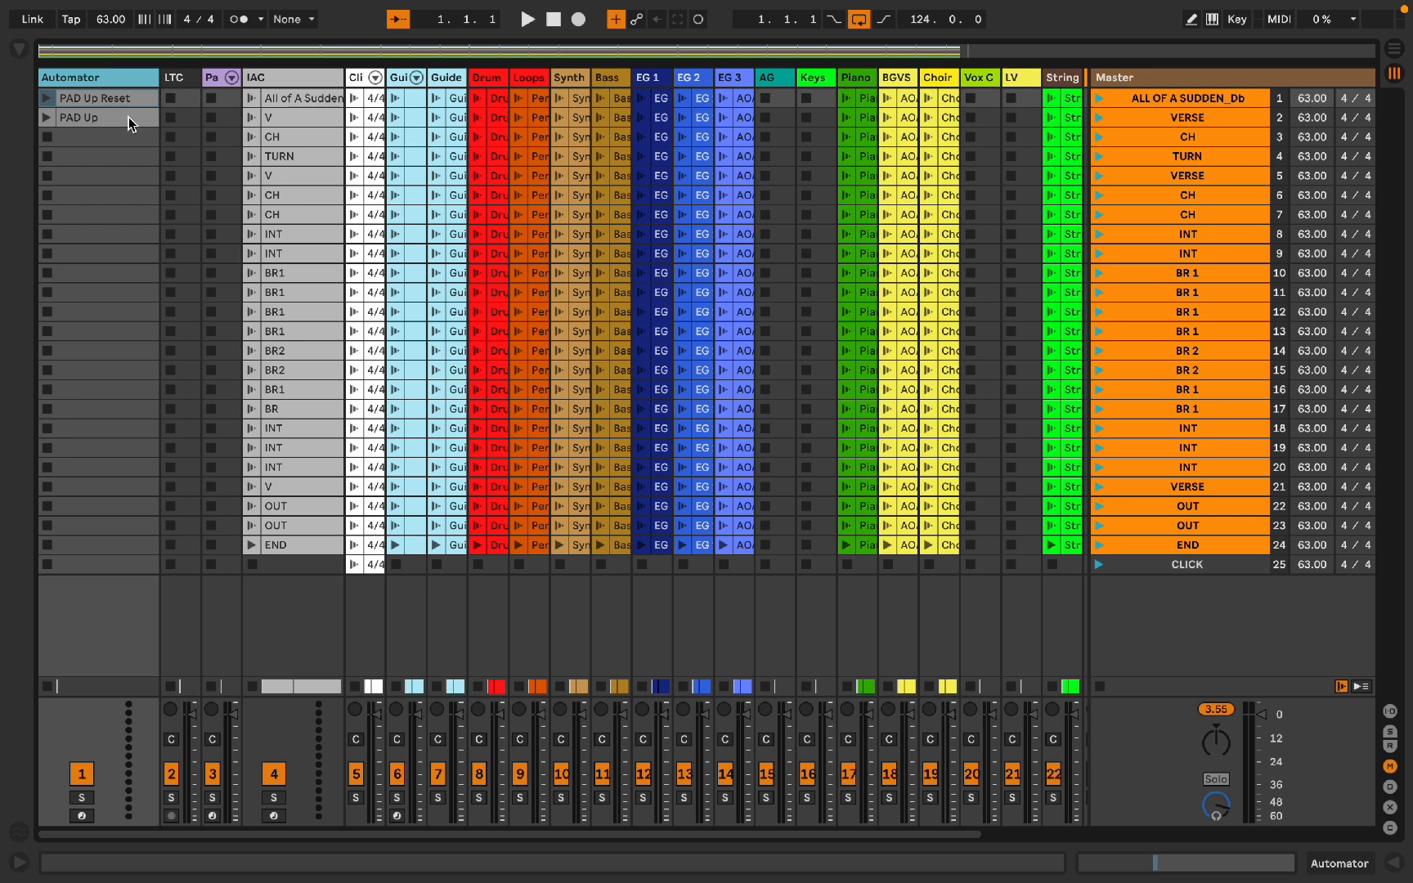
pyautogui.click(129, 119)
pyautogui.moveTo(129, 119); pyautogui.dragTo(119, 567)
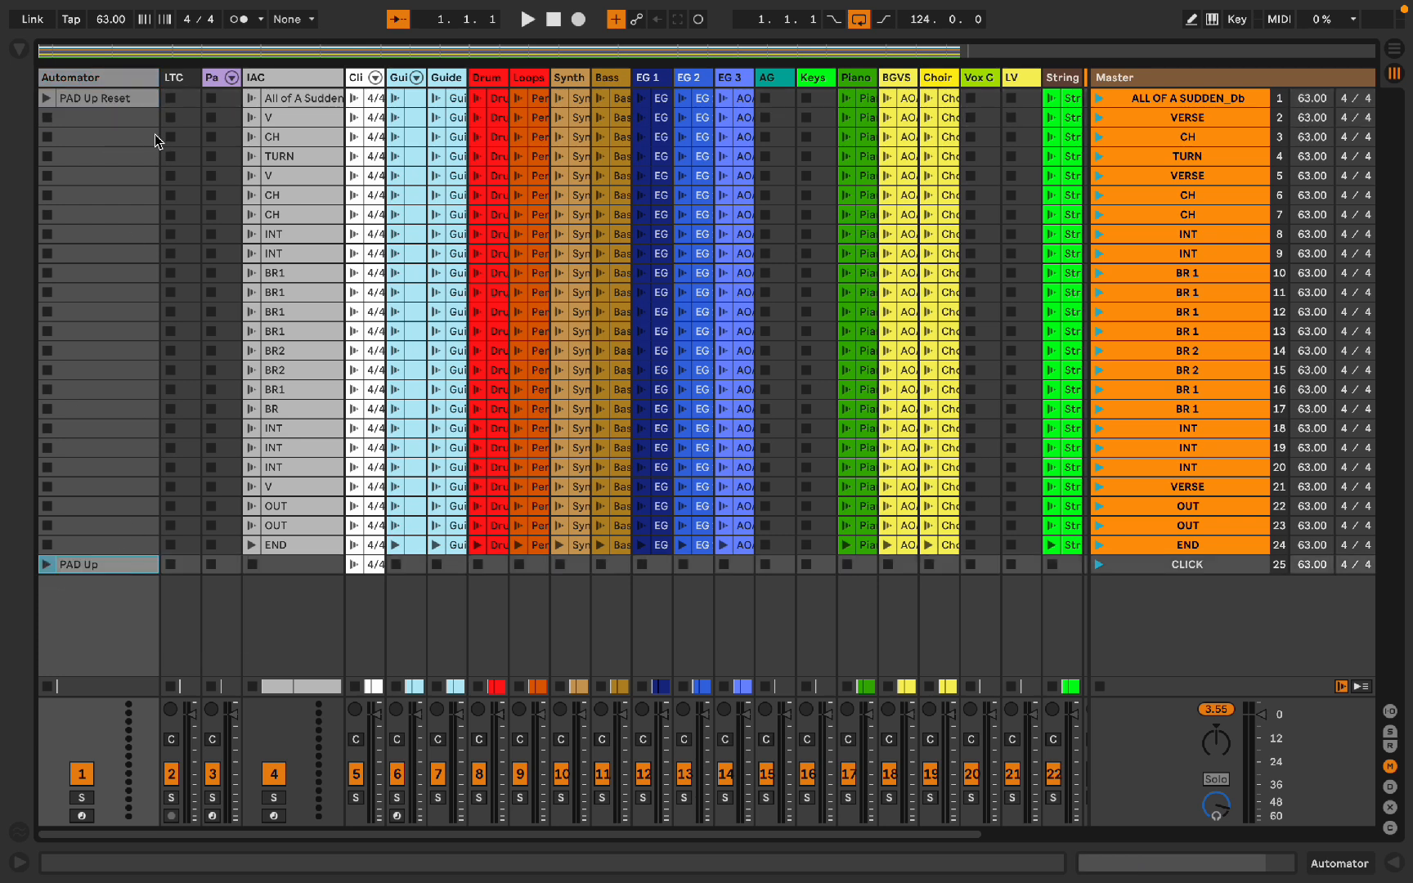
# Step: Open the PAD Up Reset clip and examine its MIDI controller envelope choices
pyautogui.click(135, 100)
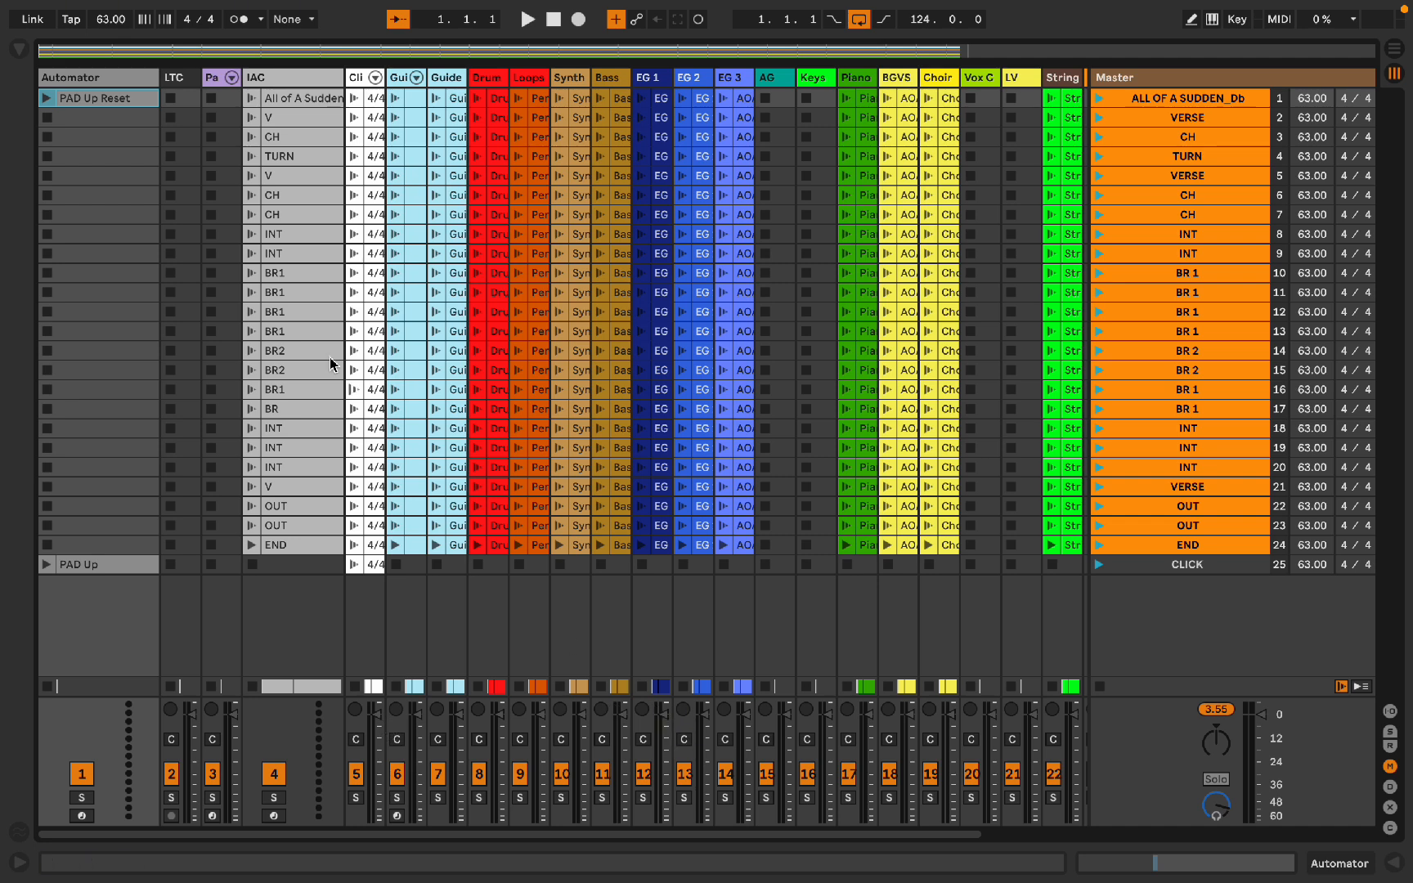
pyautogui.doubleClick(106, 101)
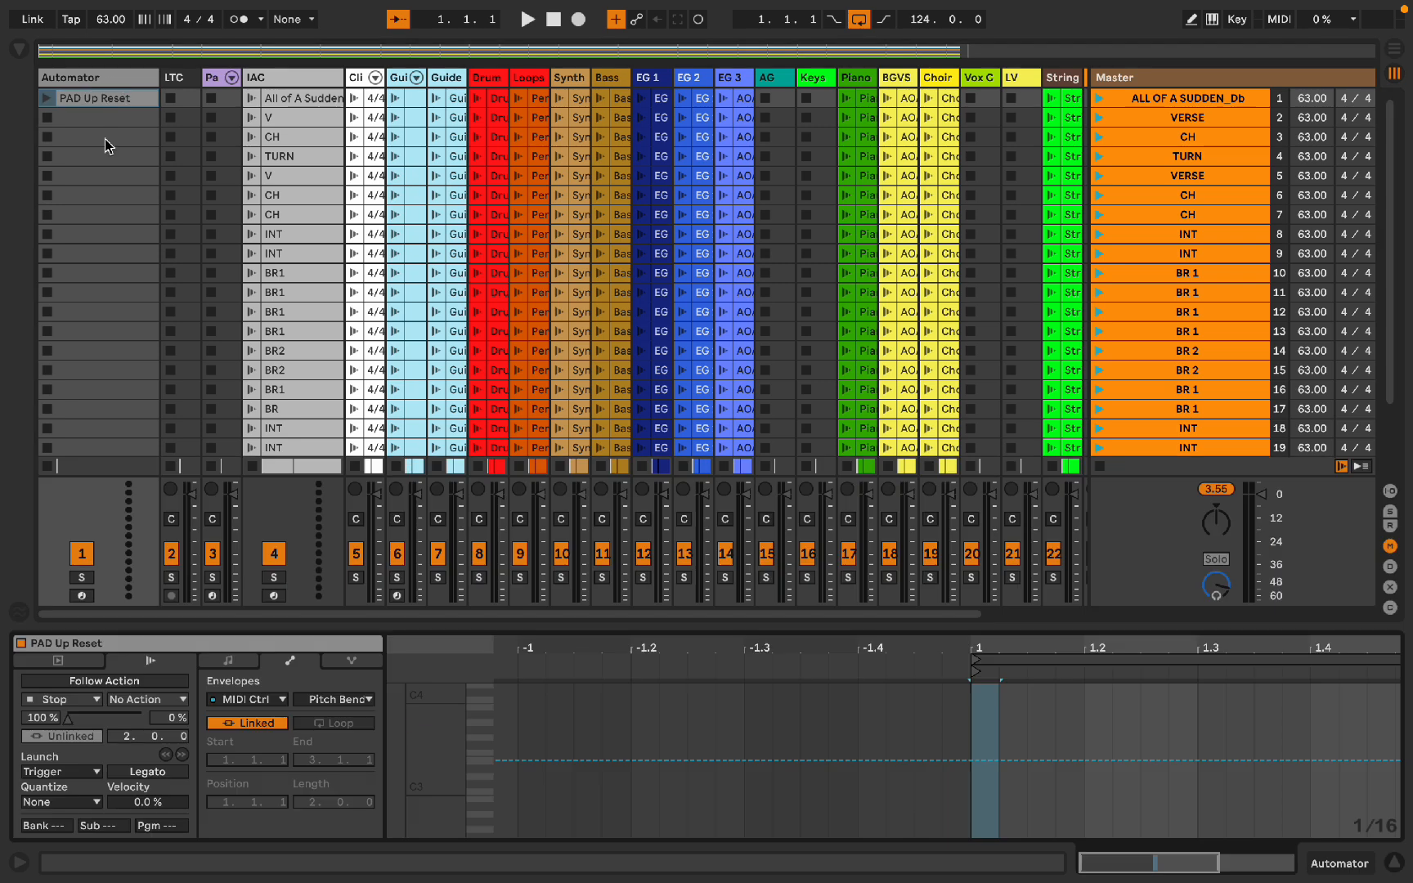
pyautogui.click(327, 699)
pyautogui.scroll(-10, 410, 589)
pyautogui.scroll(4, 413, 556)
pyautogui.scroll(5, 409, 548)
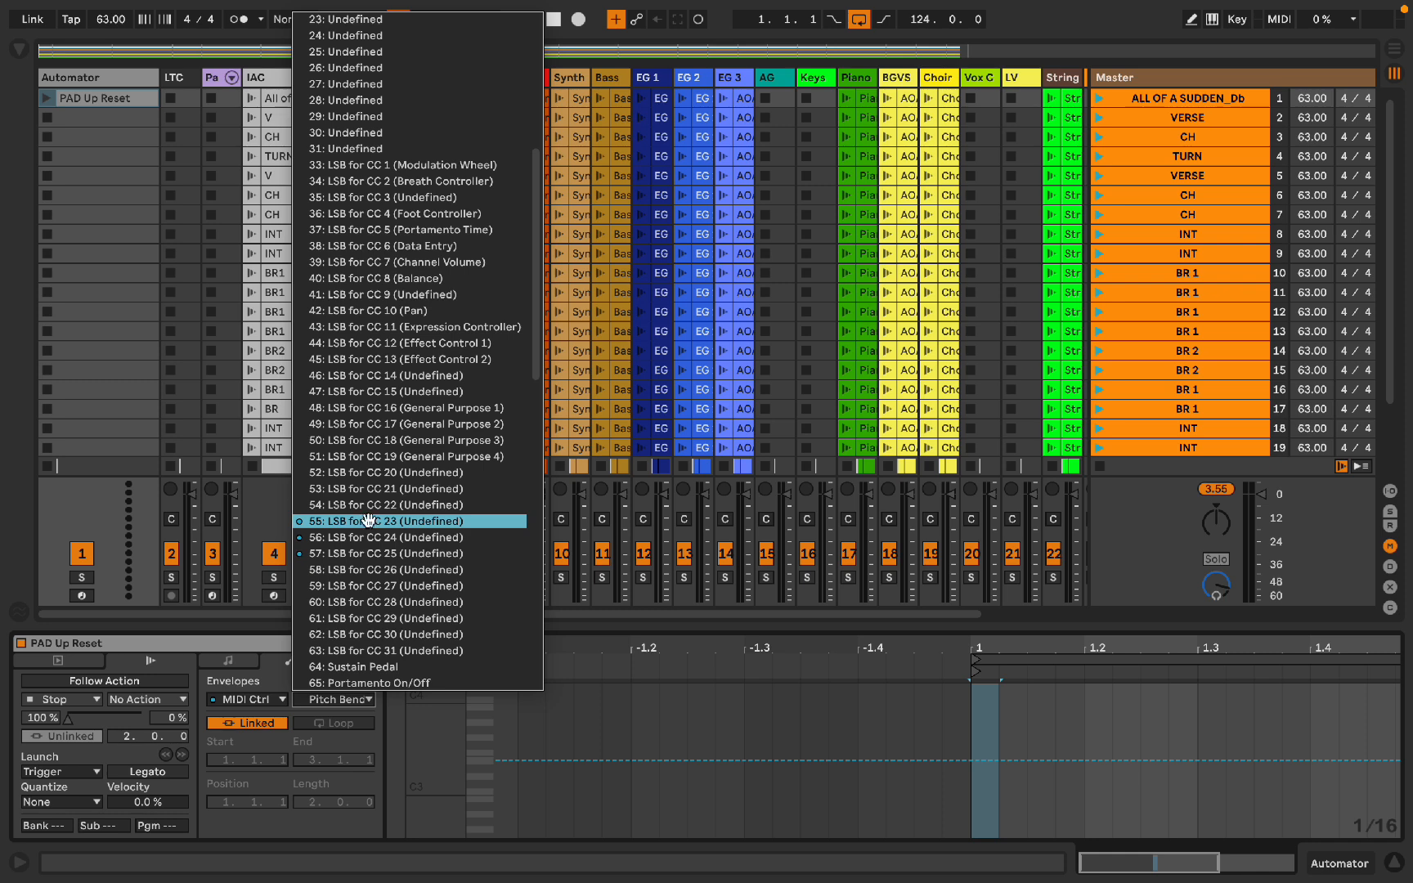
pyautogui.press('alt+super+l')
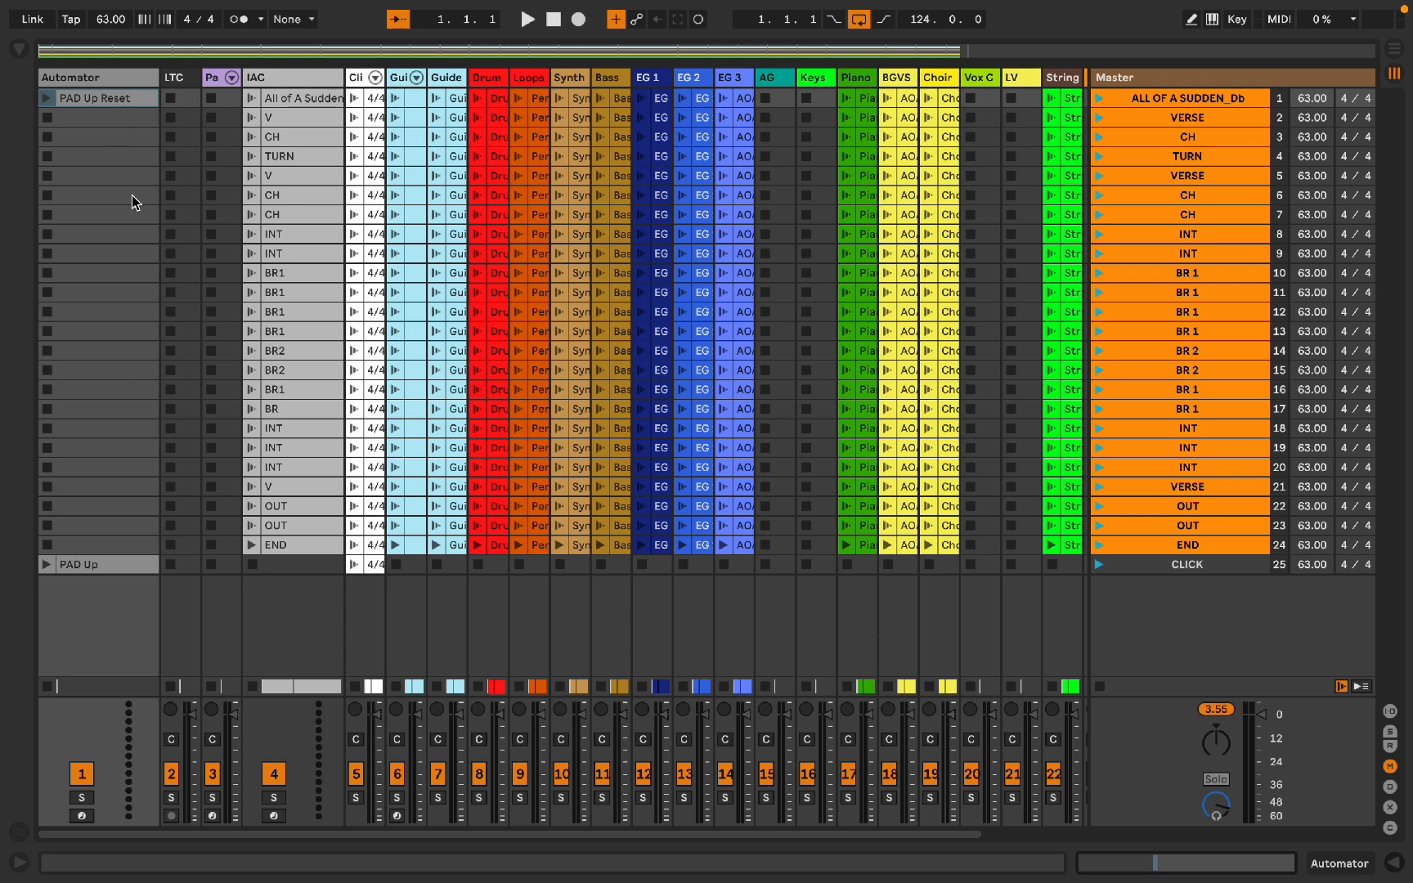
# Step: Open the moved PAD Up clip and view its CC 57 envelope
pyautogui.click(102, 566)
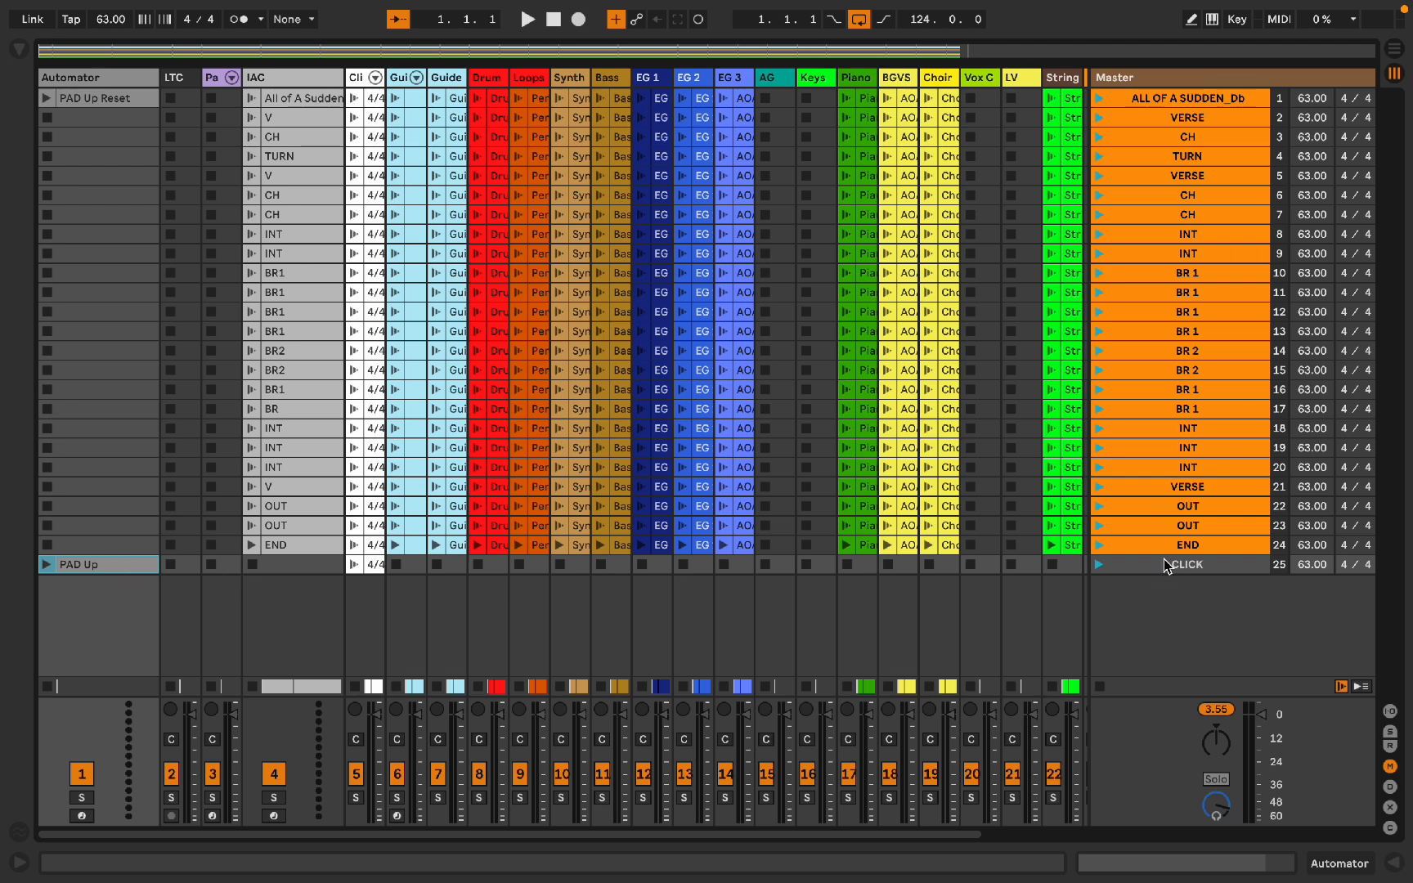
pyautogui.doubleClick(94, 568)
pyautogui.click(323, 705)
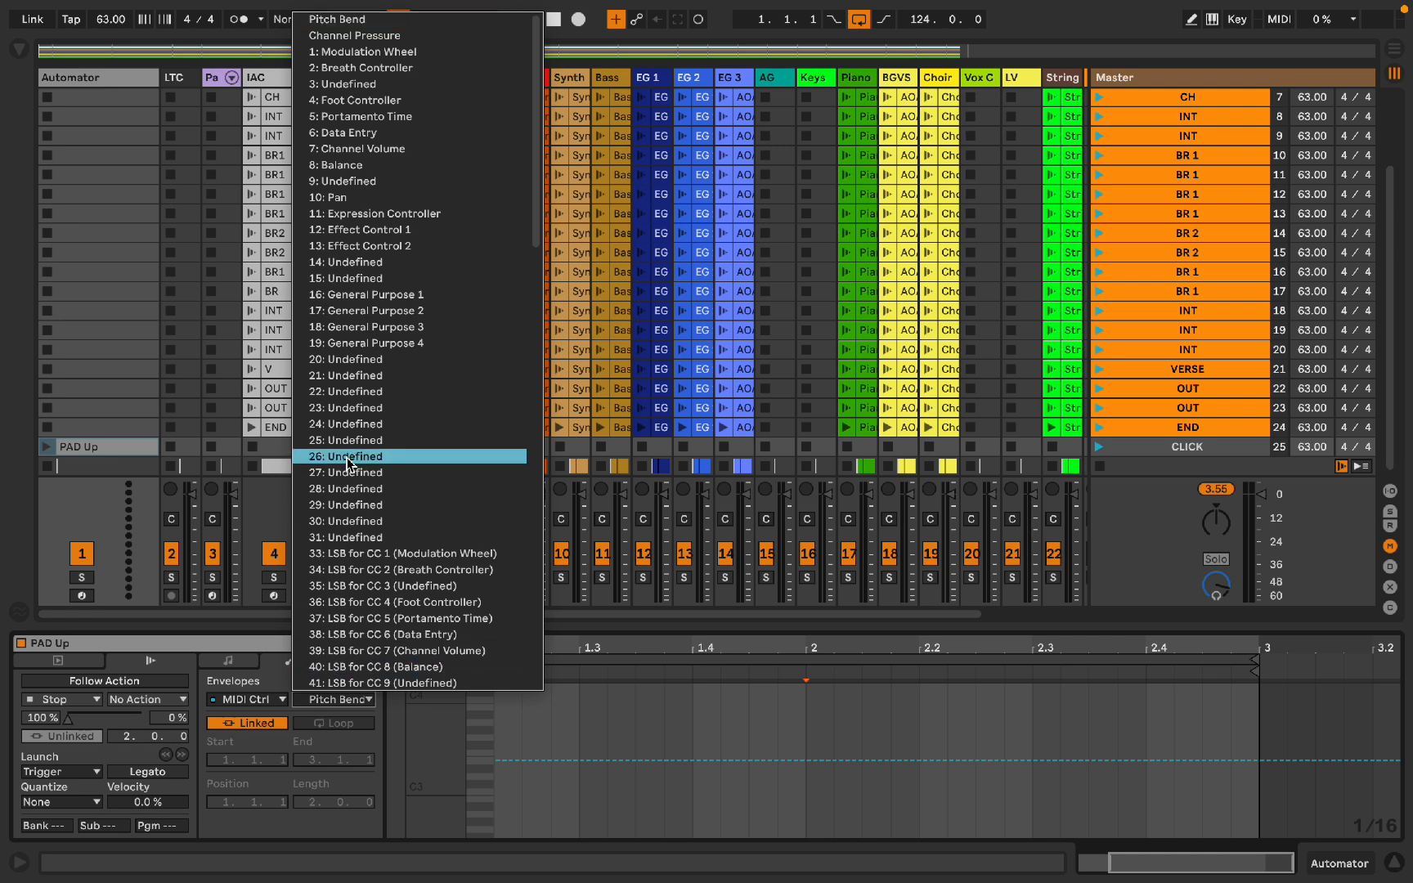
pyautogui.click(352, 536)
pyautogui.hscroll(-3, 672, 775)
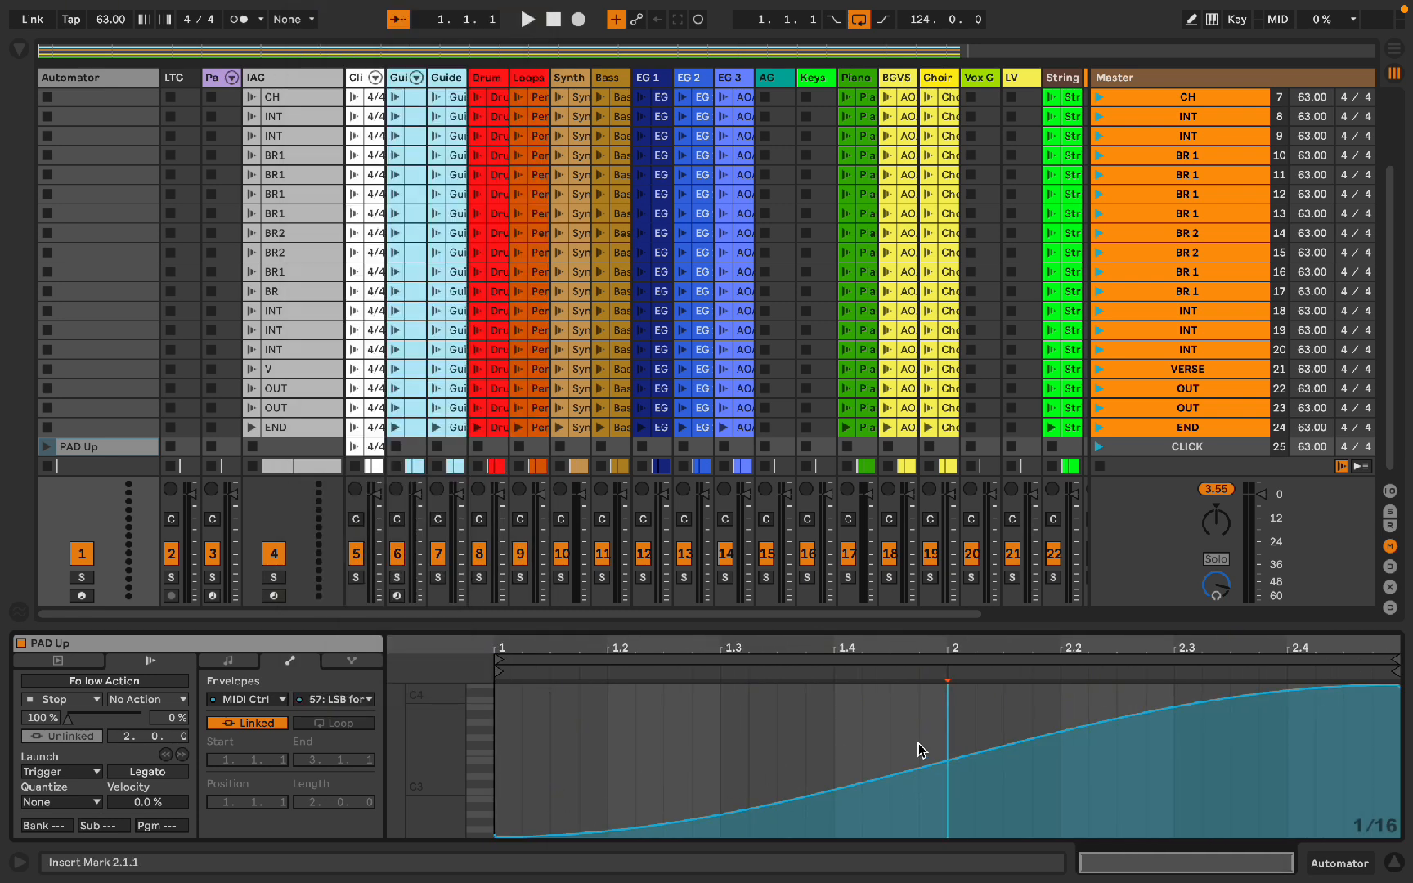
pyautogui.press('alt+super+l')
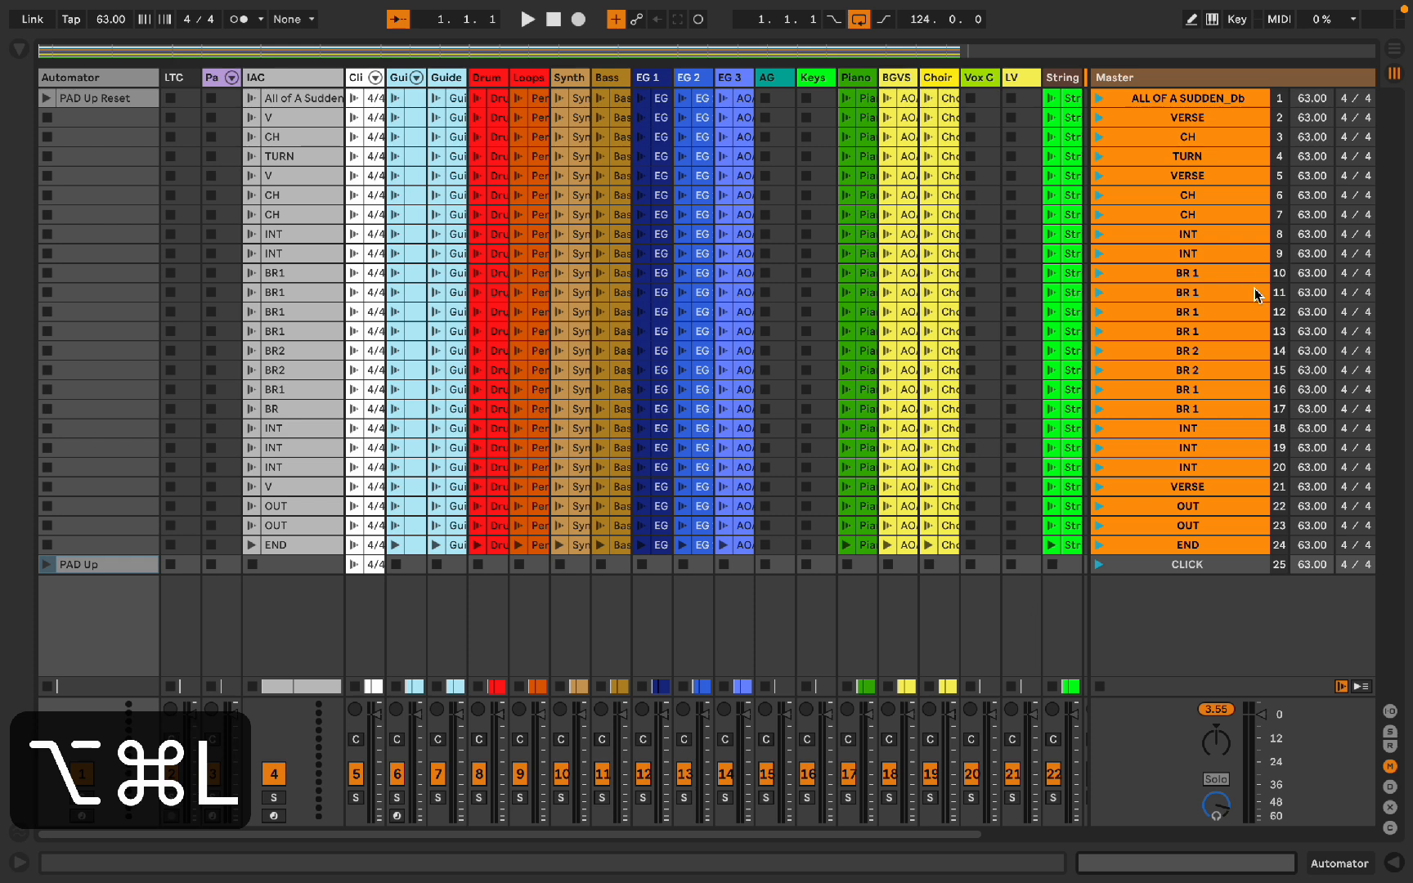
pyautogui.hscroll(4, 906, 442)
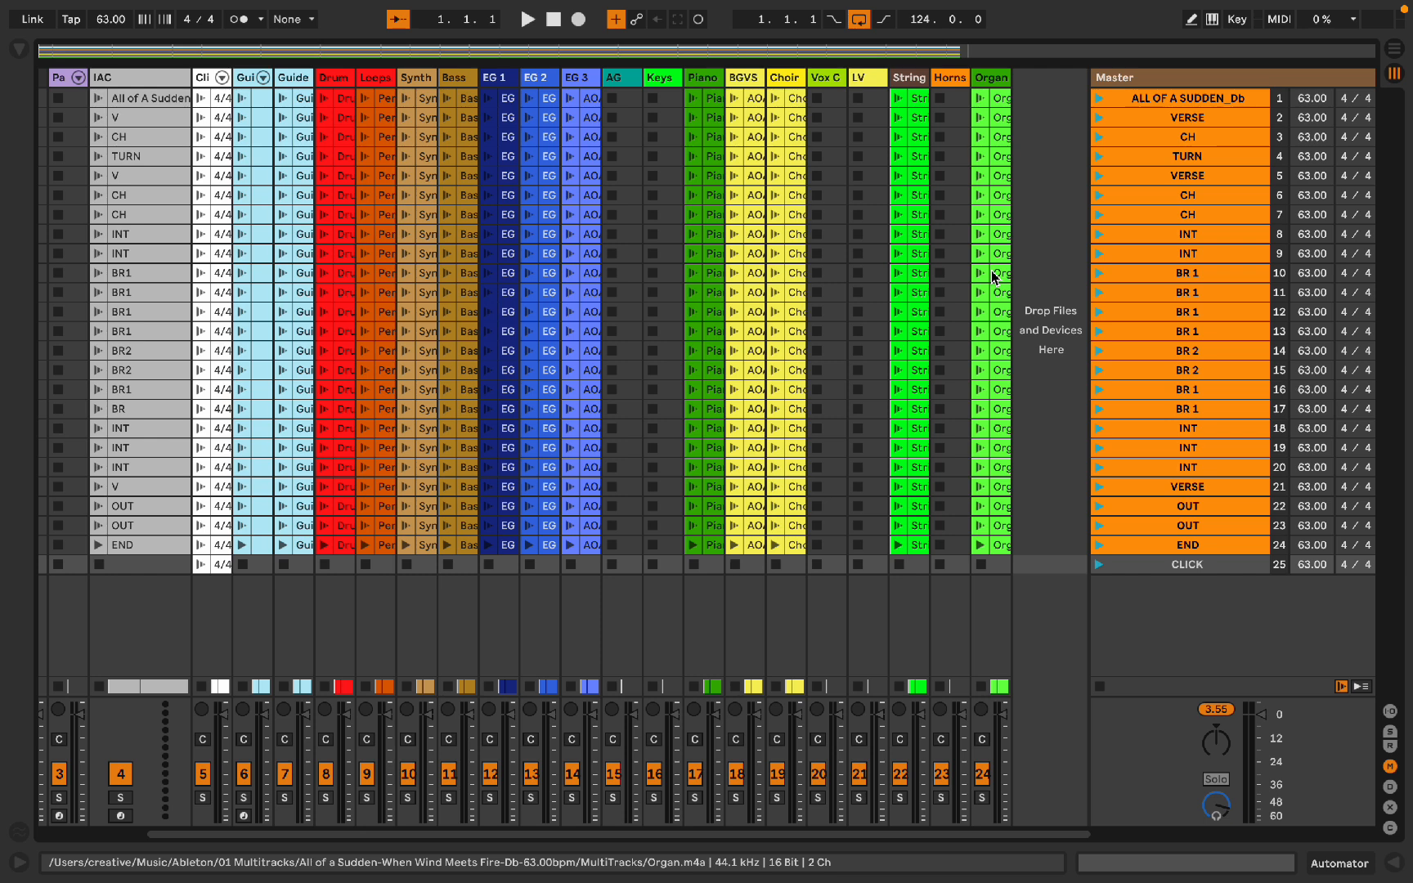
pyautogui.press('super+shift+s')
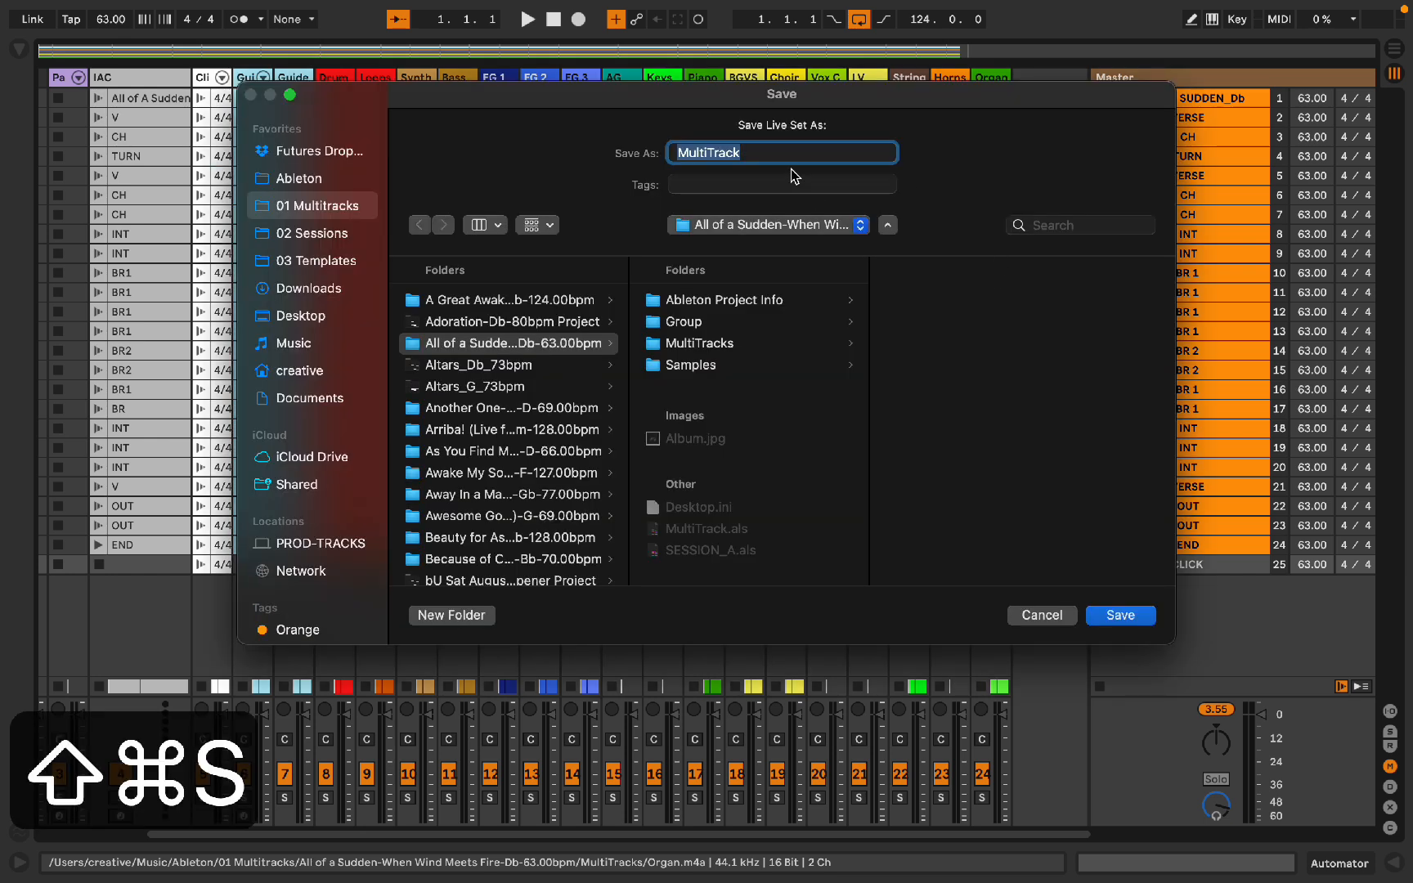
pyautogui.click(713, 551)
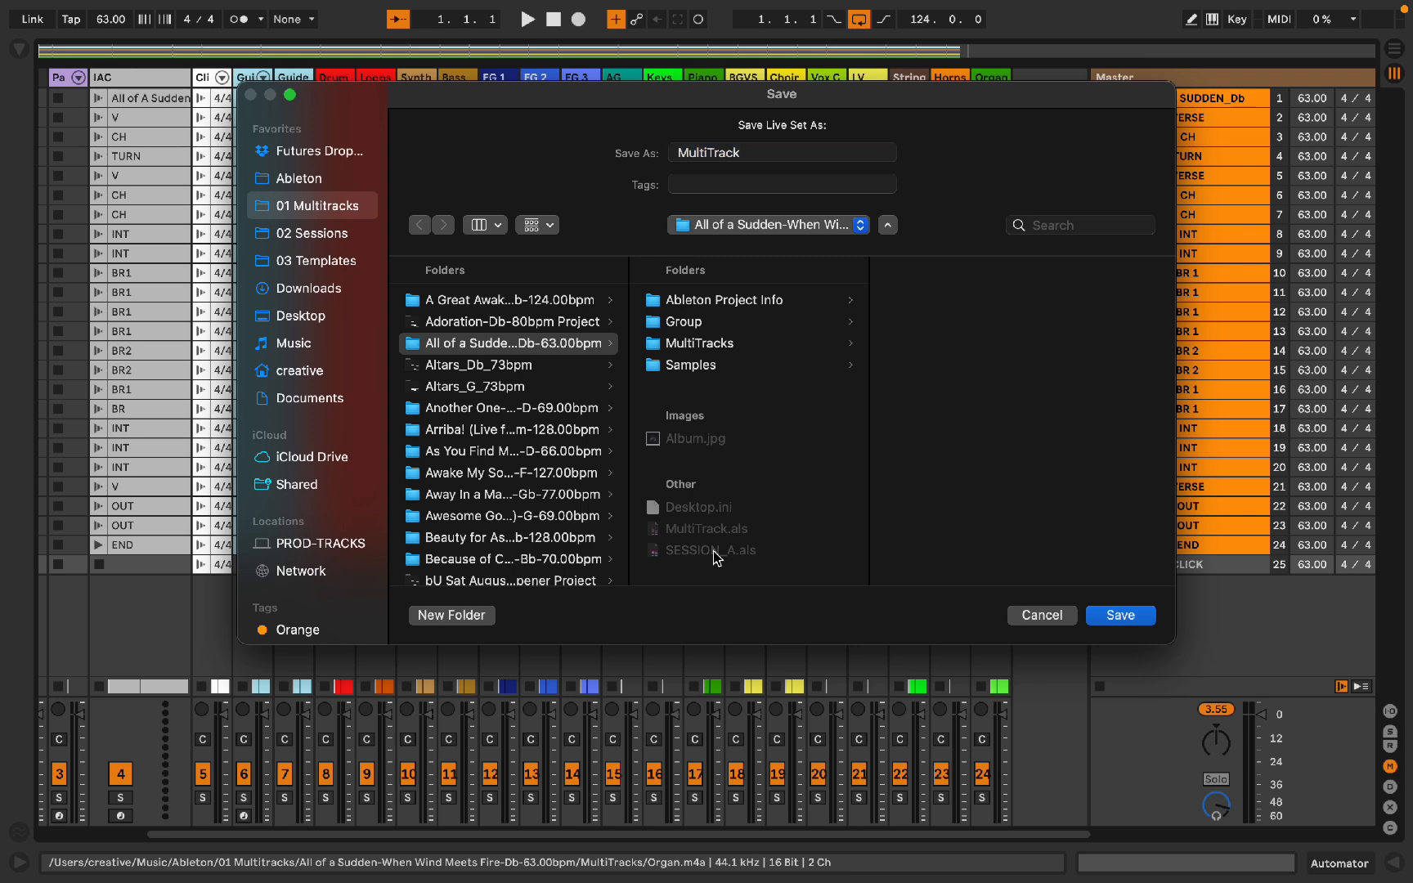
pyautogui.click(1057, 618)
# Step: Open the SESSION_A set from the current project without saving changes to the current set
pyautogui.press('alt+super+b')
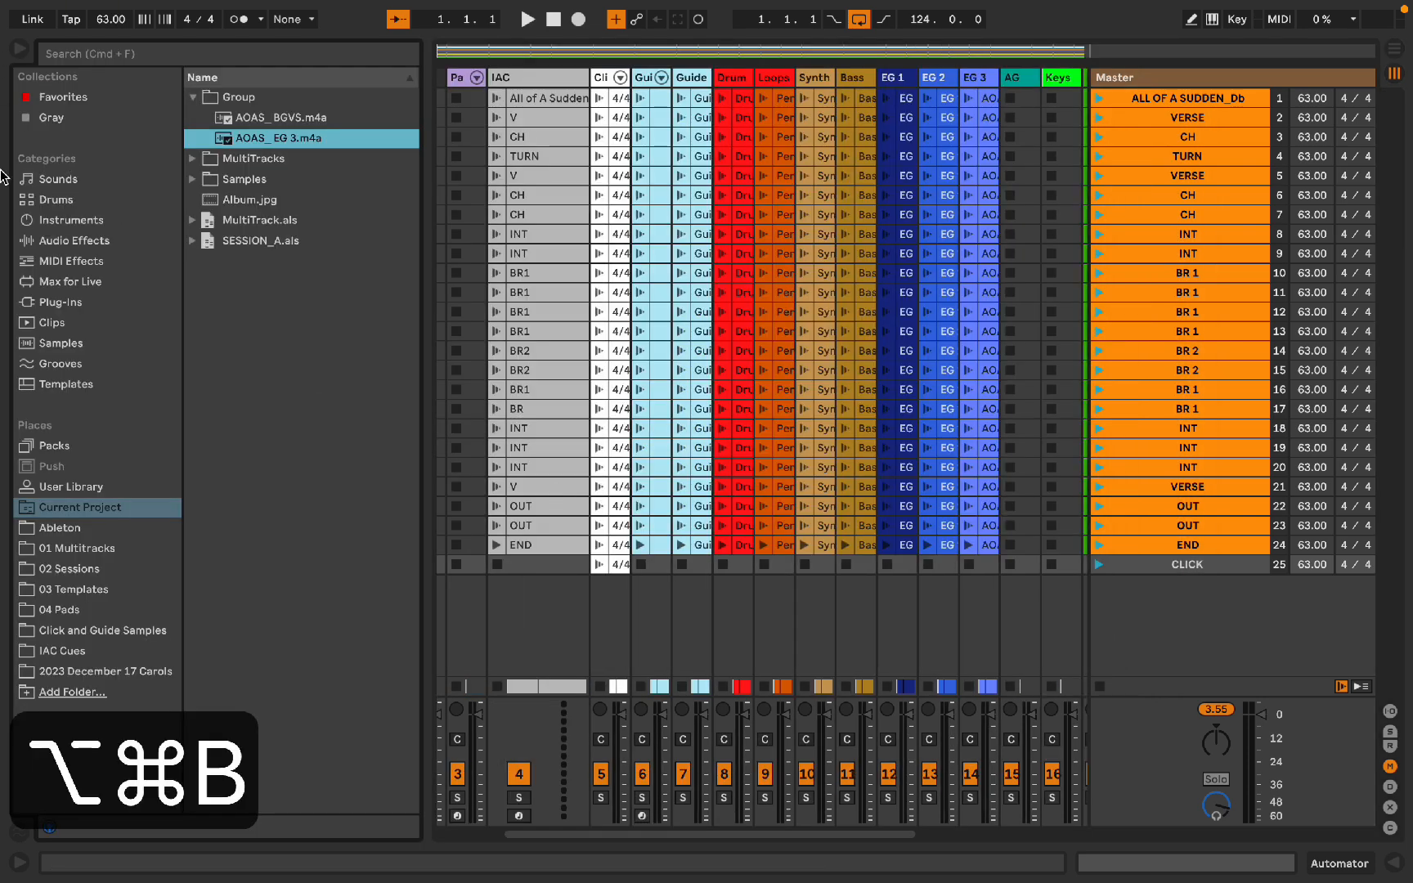
pyautogui.doubleClick(255, 241)
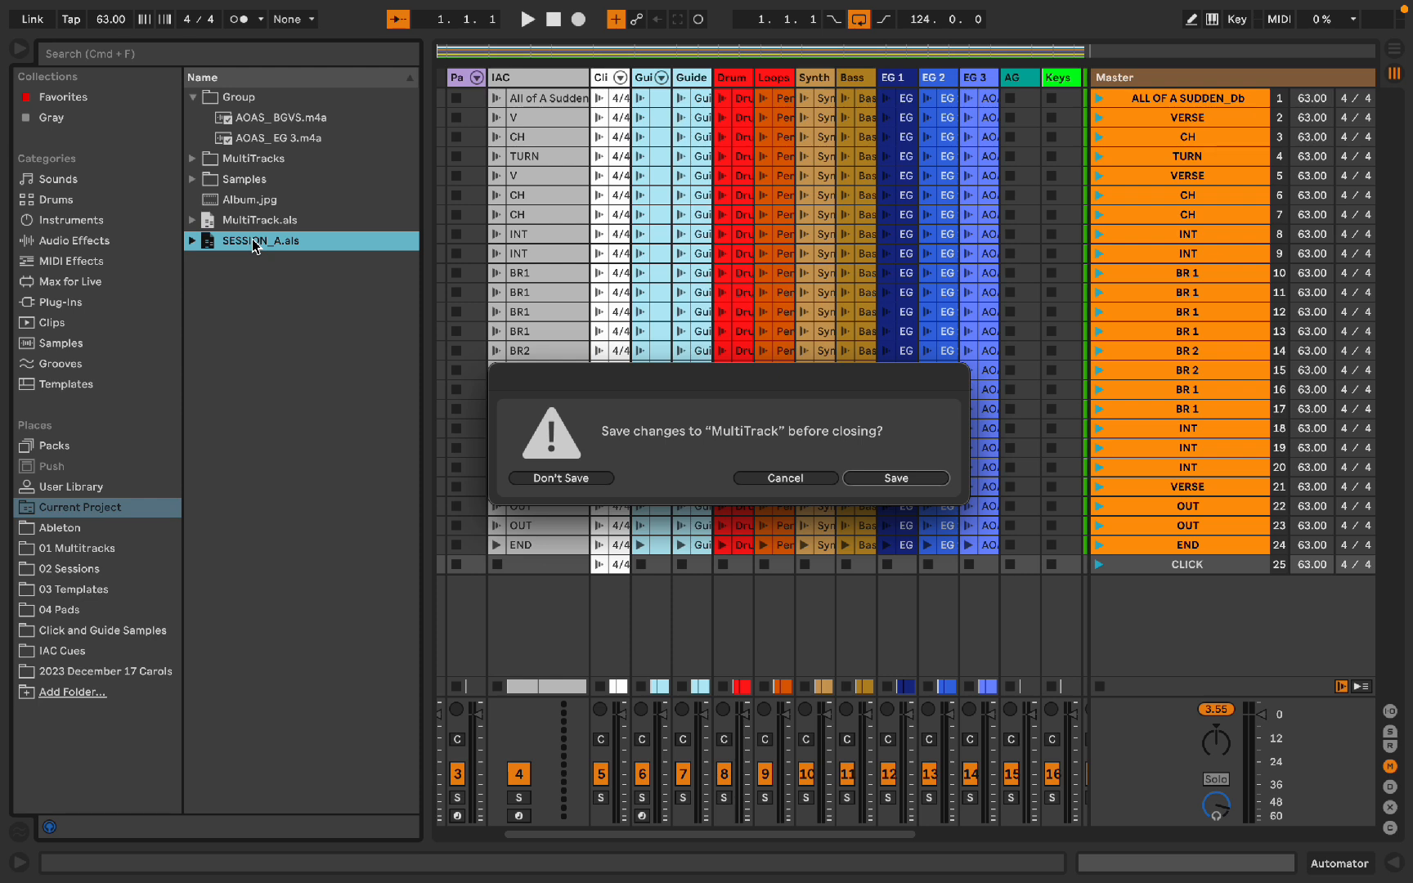
pyautogui.press('super+d')
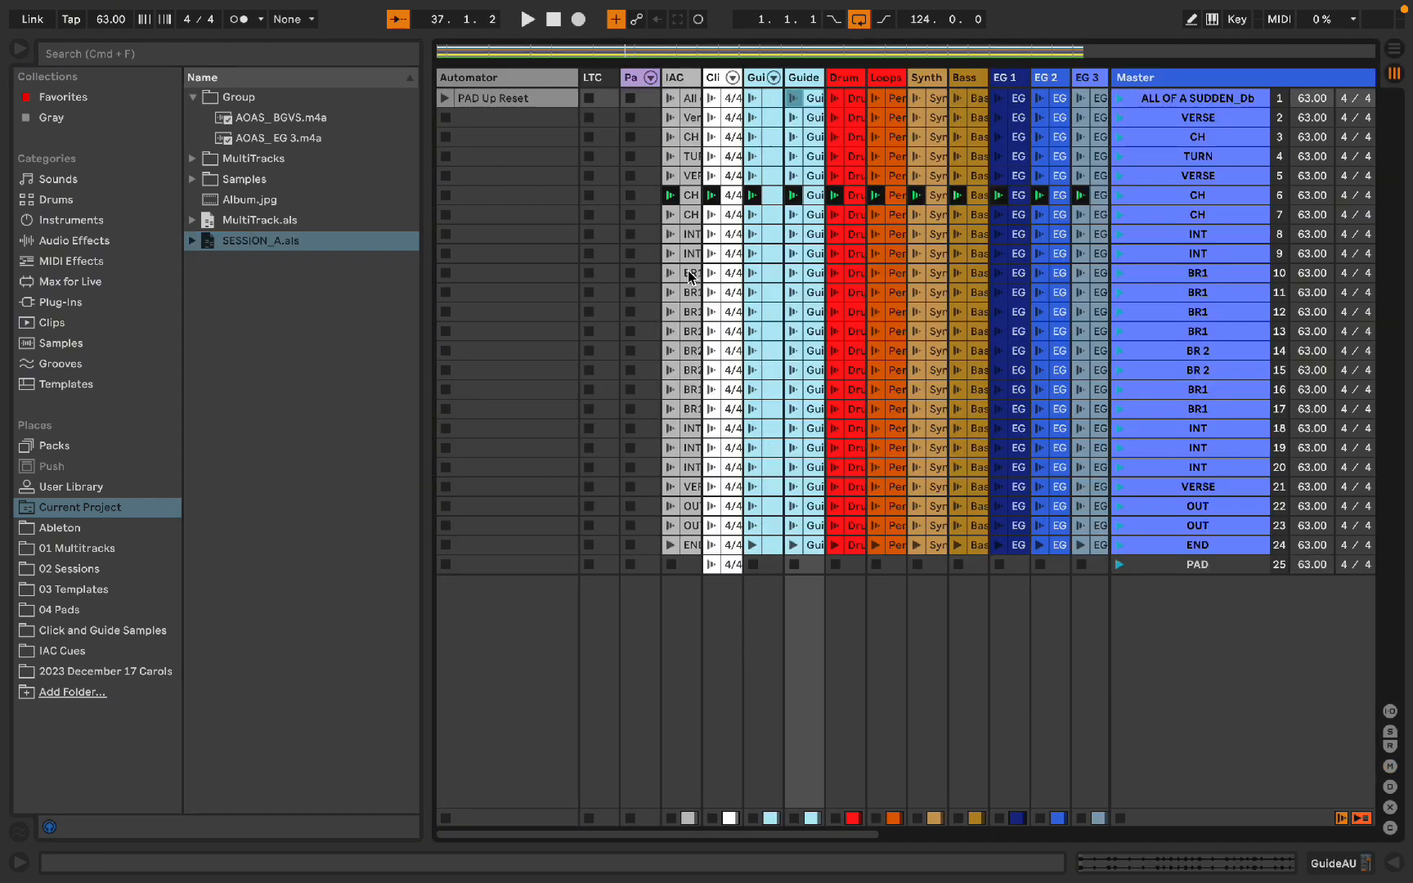
pyautogui.hscroll(10, 887, 253)
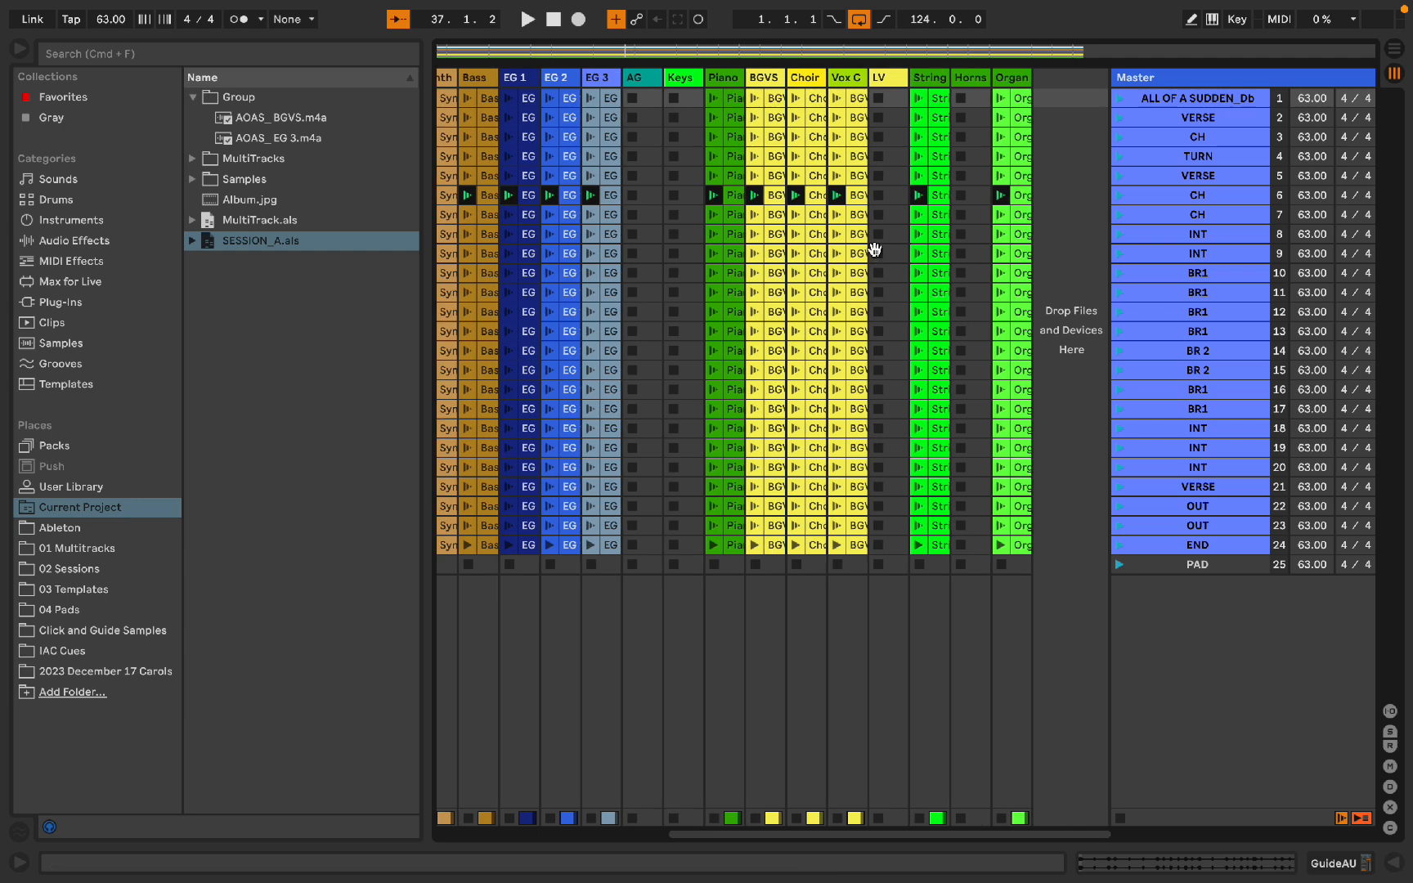
# Step: Narrow the Automator track's column width
pyautogui.press('alt+super+b')
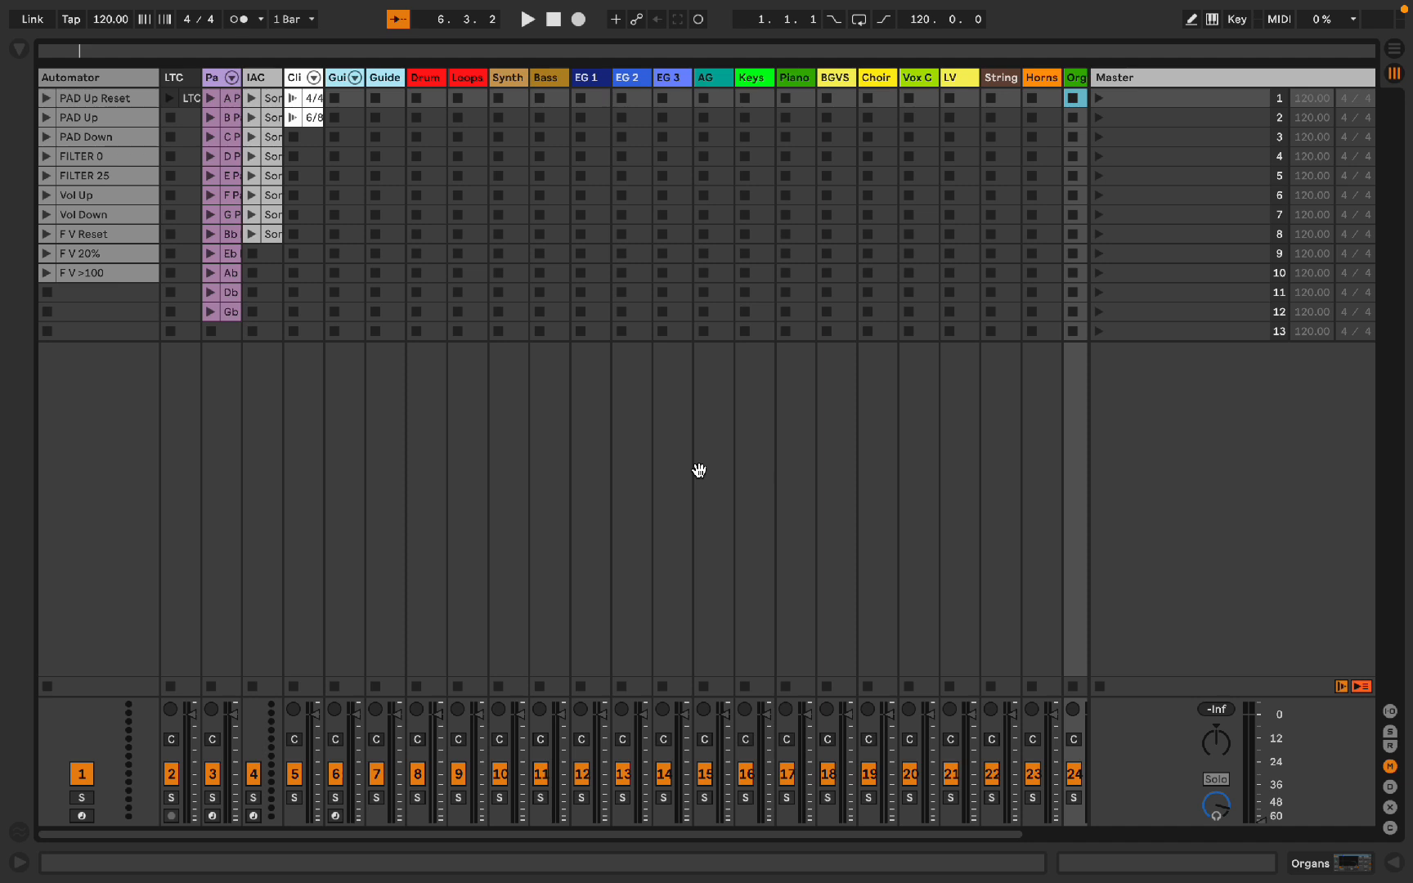
pyautogui.hscroll(3, 760, 272)
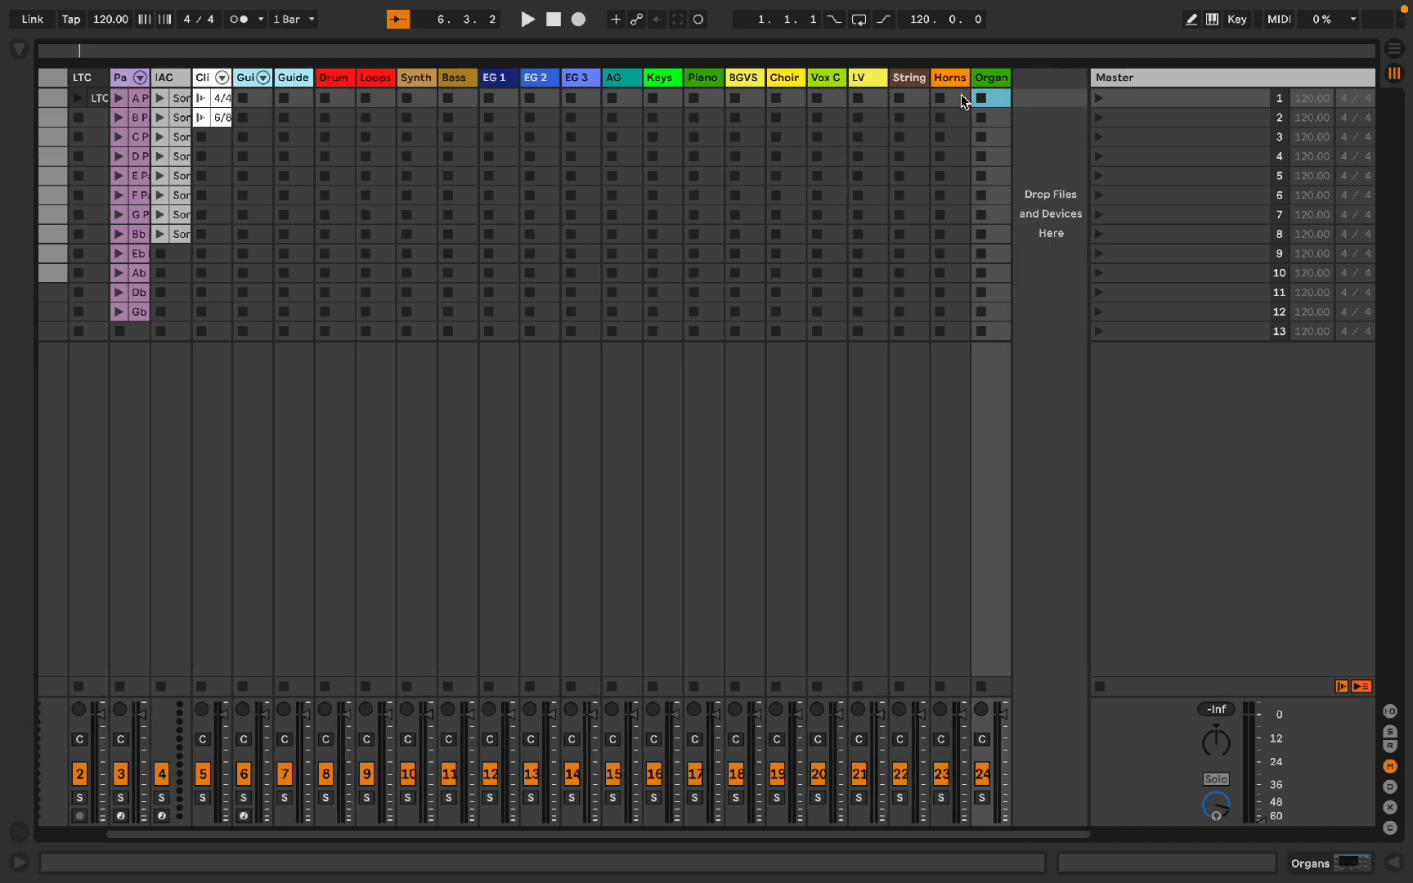
pyautogui.hscroll(-3, 527, 140)
pyautogui.moveTo(157, 77); pyautogui.dragTo(77, 79)
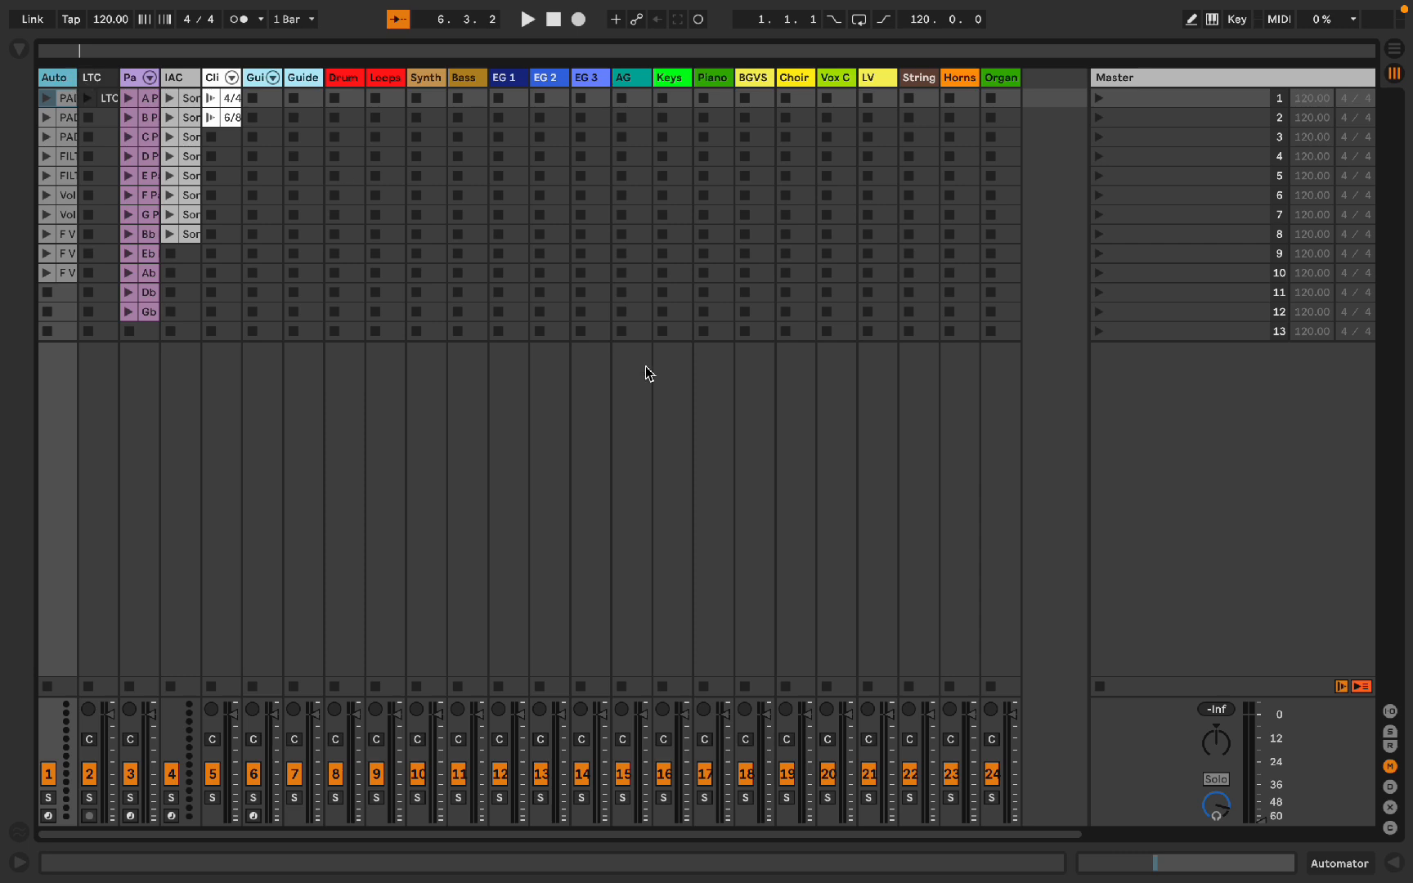
# Step: Import the song's SESSION A set from the 01 Multitracks browser folder into the current session as new scenes
pyautogui.press('alt+super+b')
pyautogui.click(71, 548)
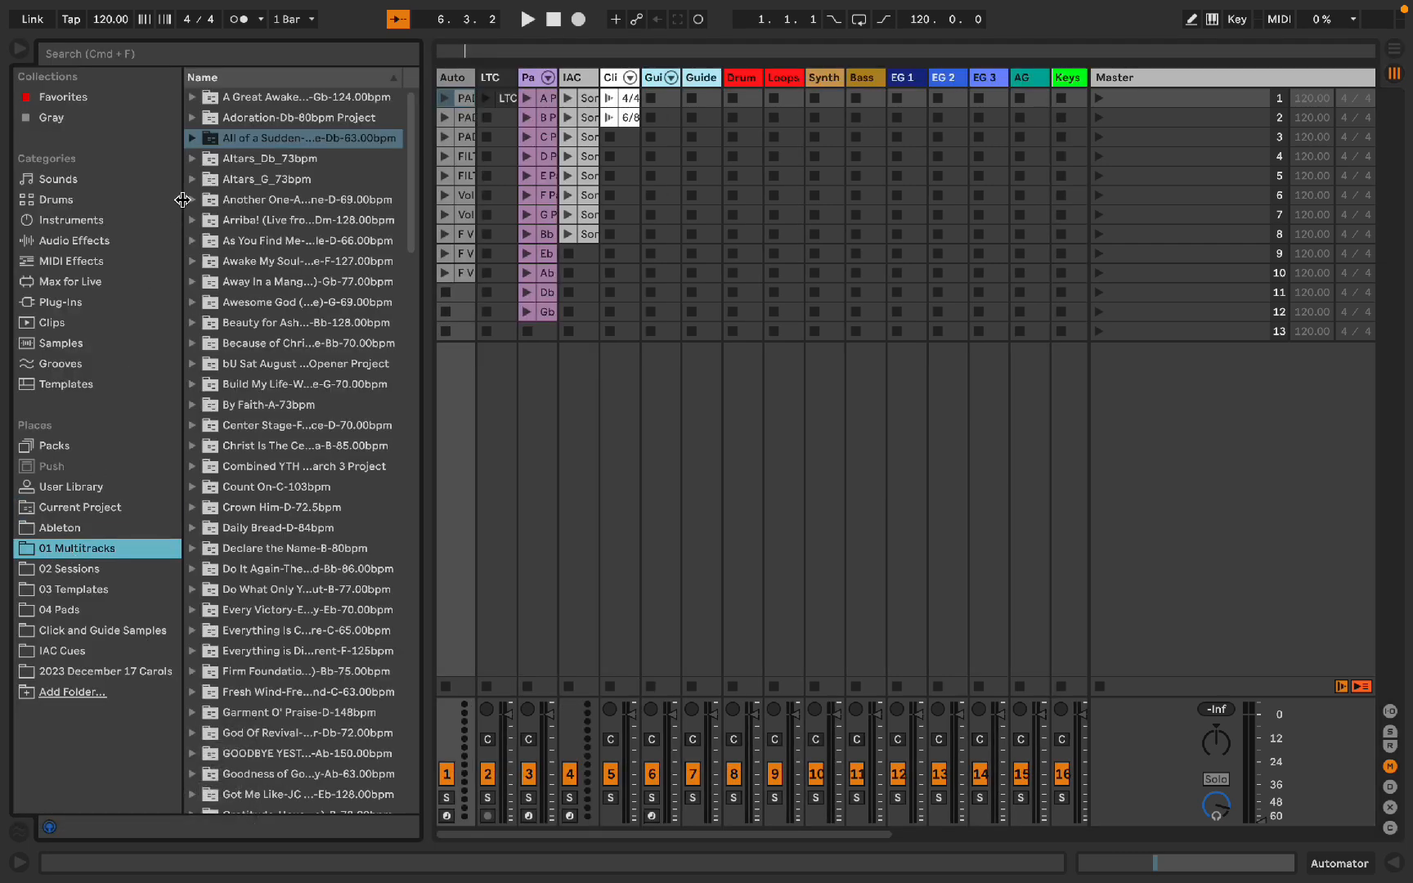
pyautogui.click(240, 120)
pyautogui.moveTo(247, 176)
pyautogui.mouseDown()
pyautogui.moveTo(1182, 362)
pyautogui.moveTo(1057, 372)
pyautogui.moveTo(225, 120)
pyautogui.moveTo(266, 191)
pyautogui.moveTo(266, 178)
pyautogui.mouseUp()
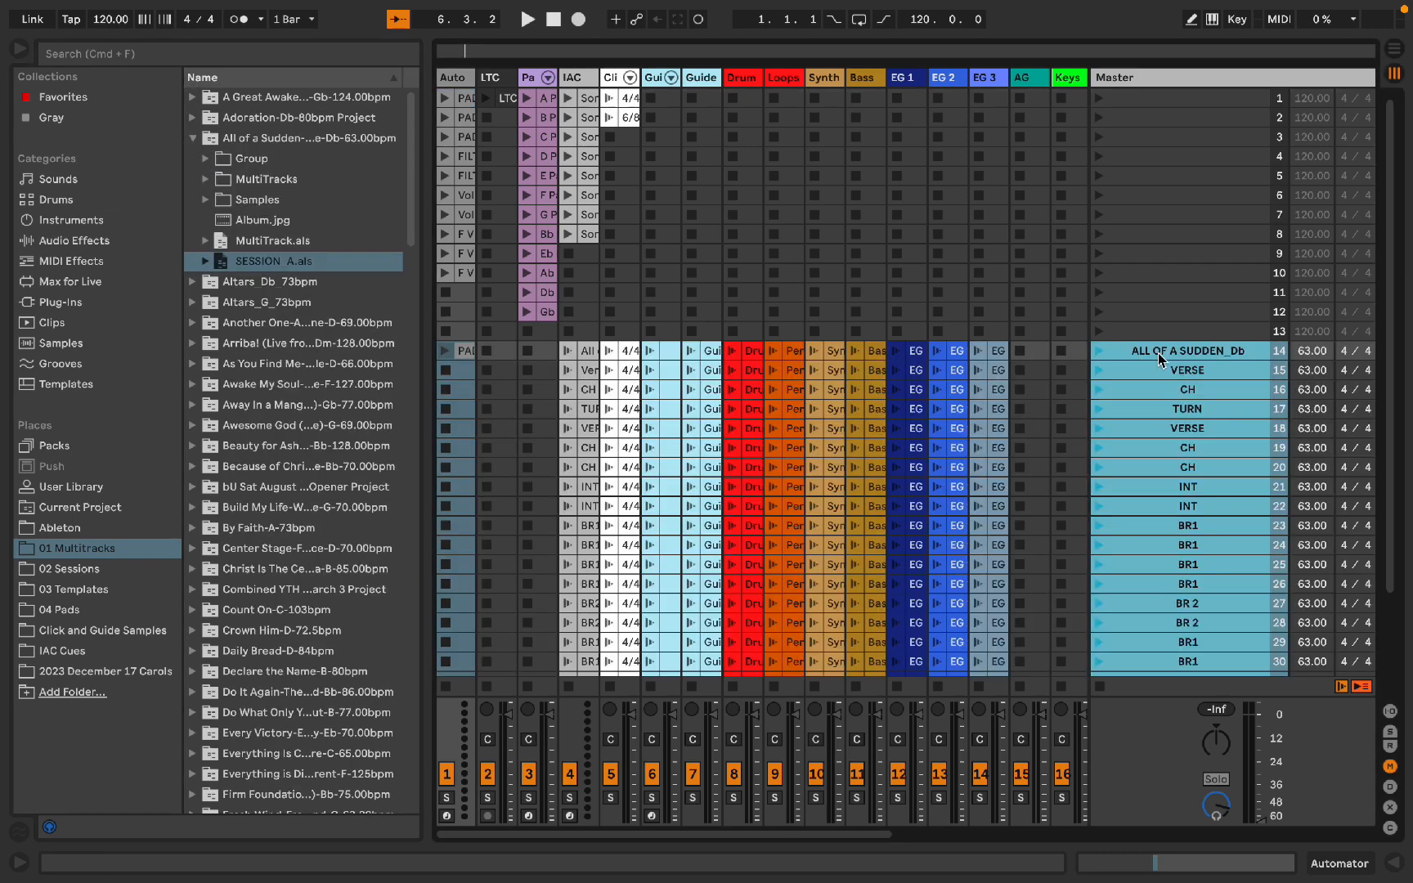
pyautogui.press('alt+super+b')
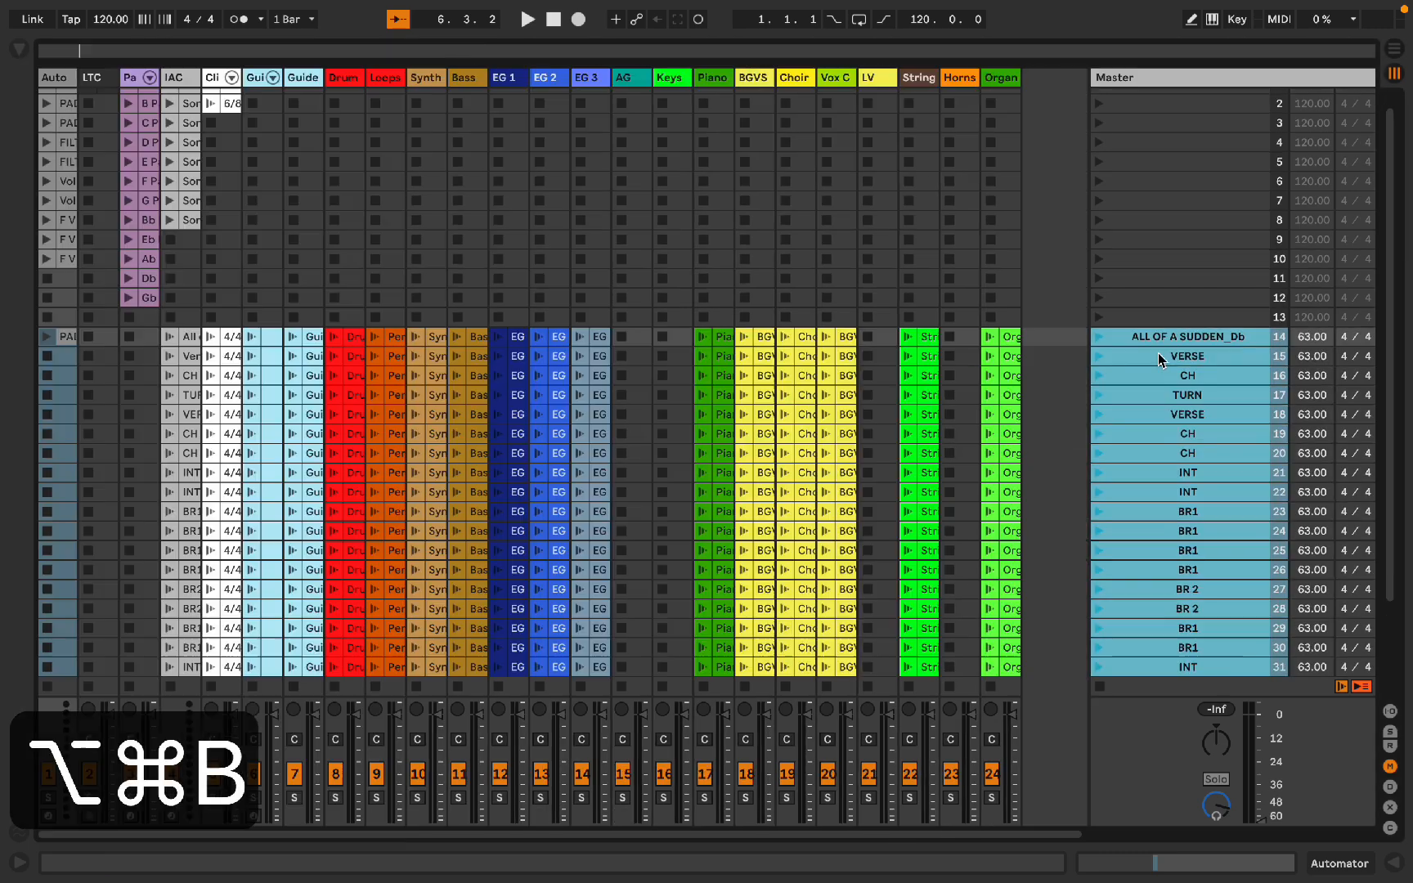
# Step: Launch the ALL OF A SUDDEN_Db scene and trigger the Organ clip in the END scene
pyautogui.click(1095, 342)
pyautogui.scroll(-5, 1025, 480)
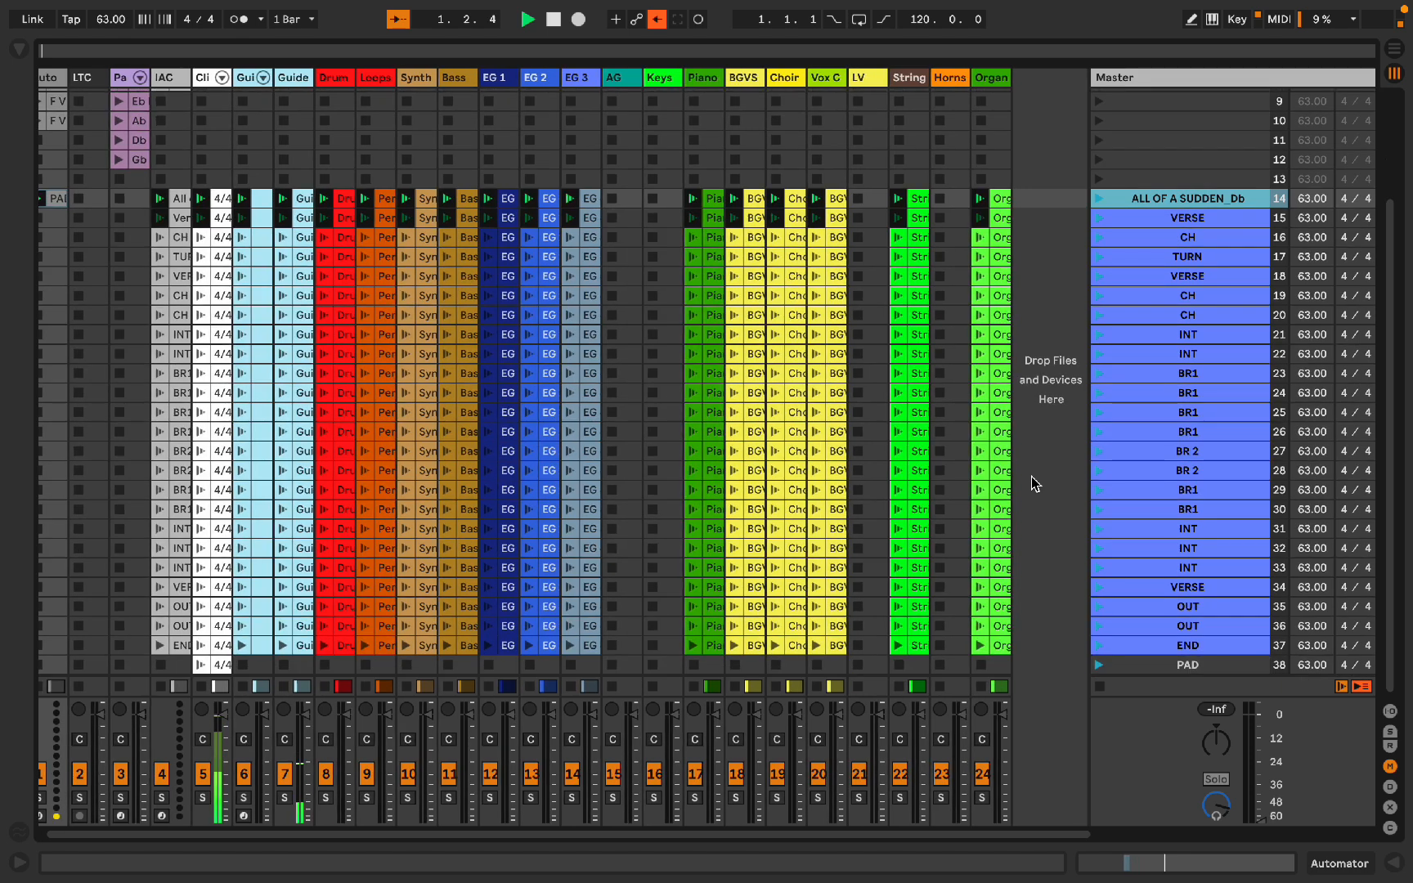
pyautogui.click(1000, 646)
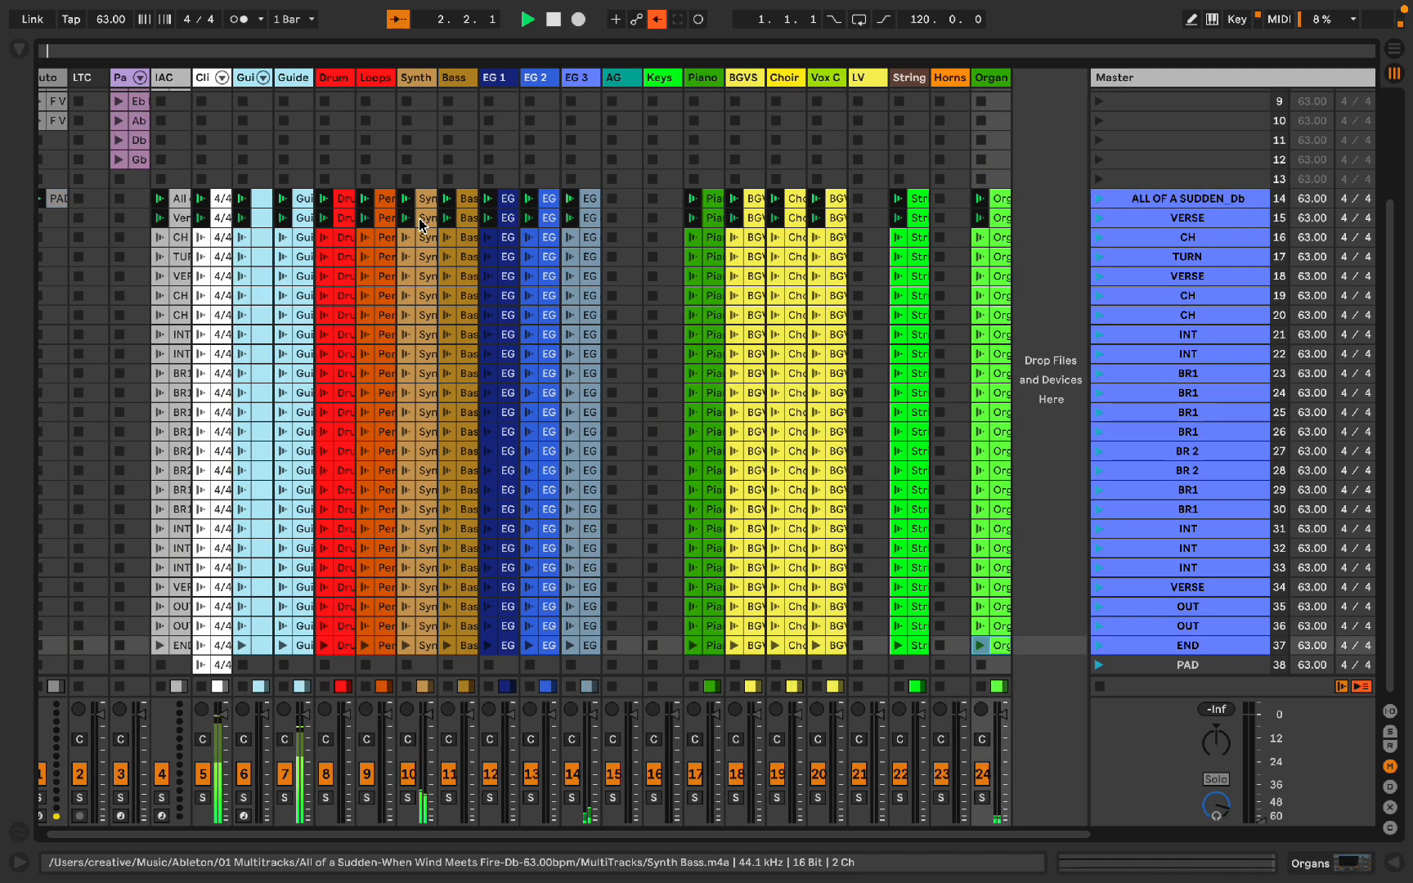
# Step: Open the Guide clip's detail view, switch between its clip and device views, and stop playback
pyautogui.keyDown('shift'); pyautogui.click(302, 197); pyautogui.keyUp('shift')
pyautogui.press('alt+super+l')
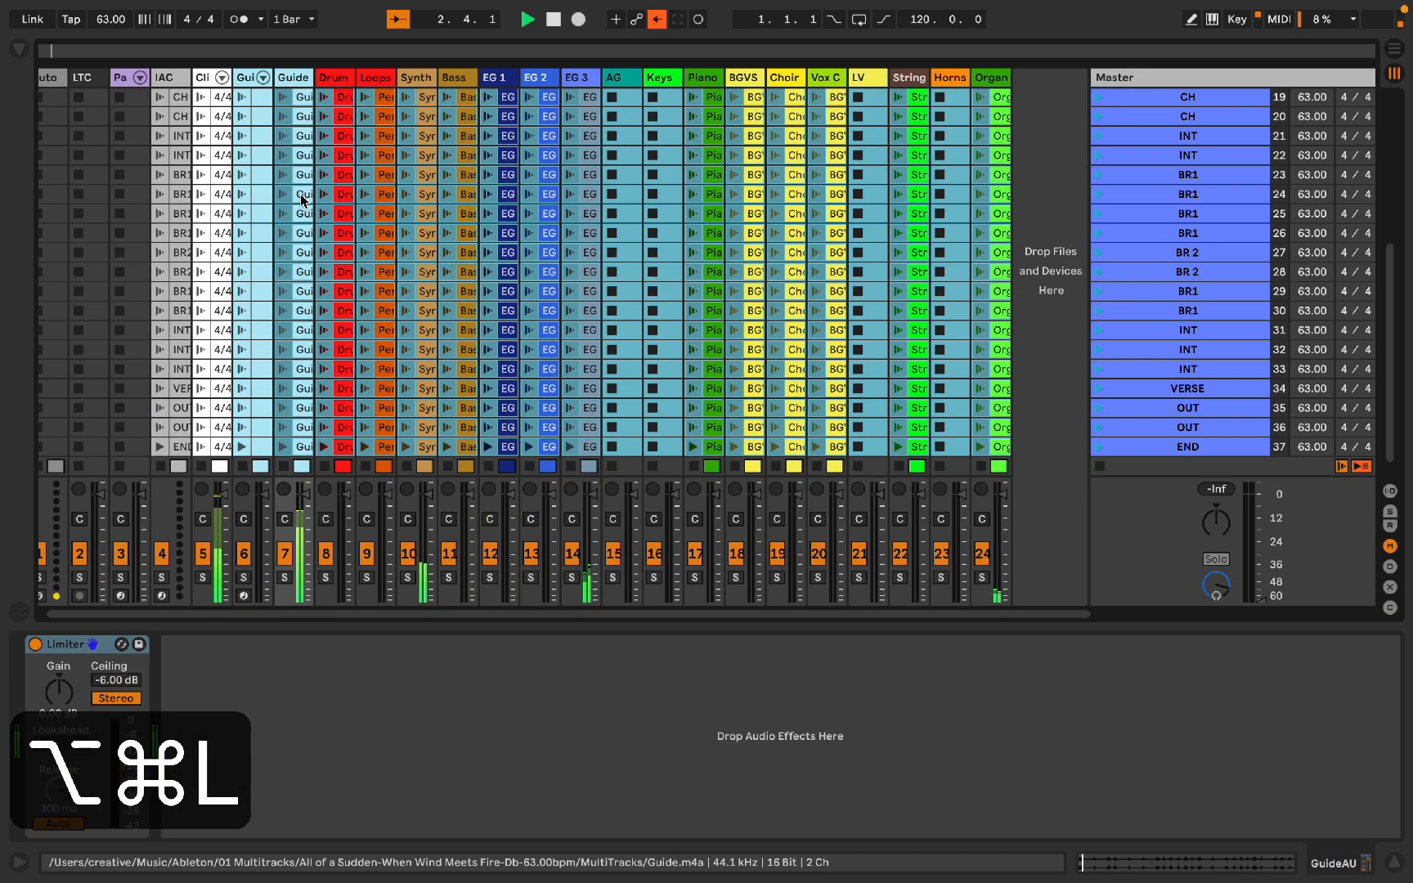
pyautogui.hotkey('shift', 'Tab')
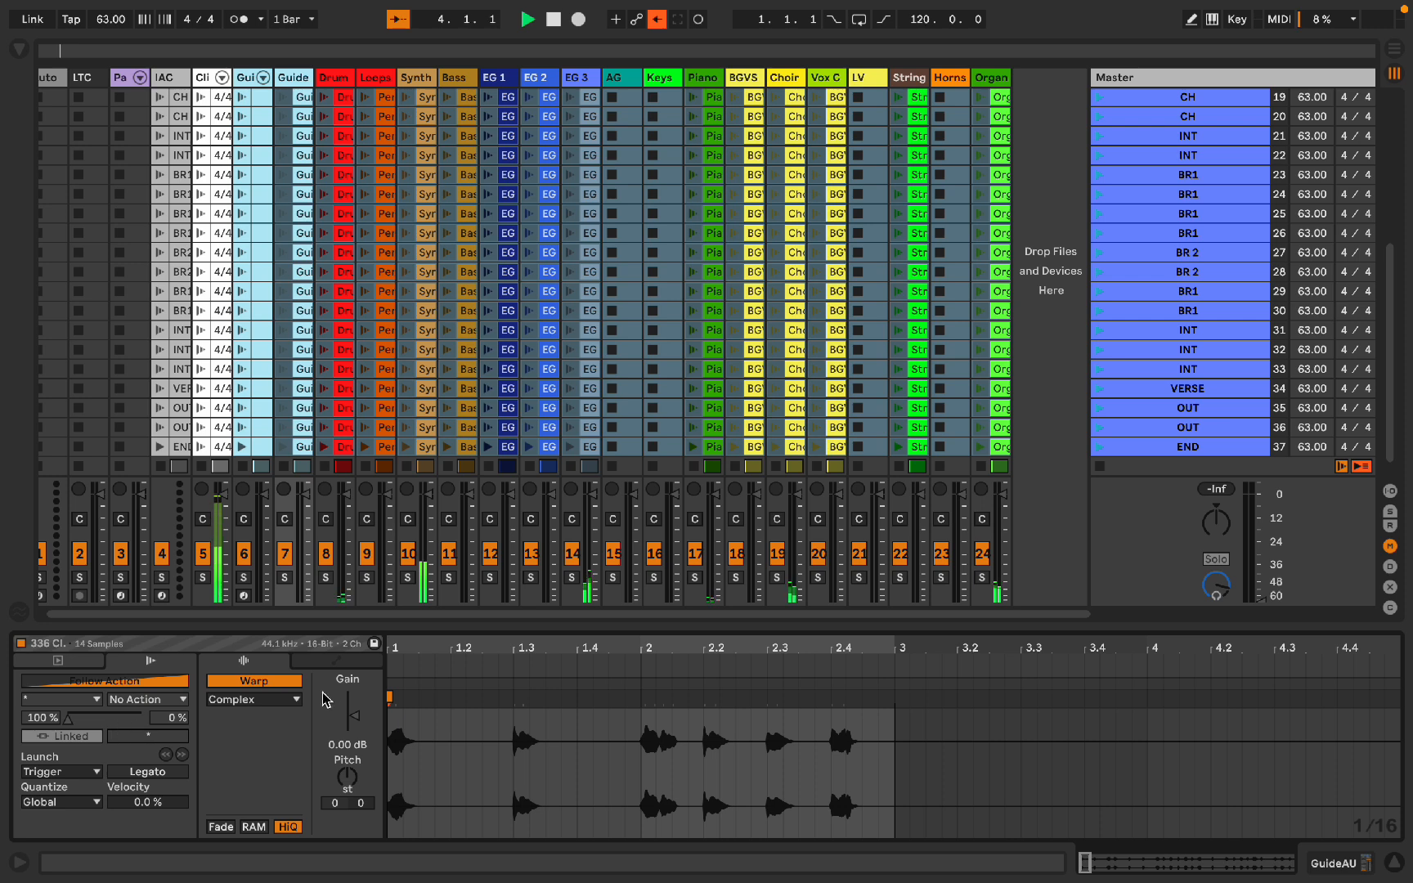
pyautogui.hotkey('shift', 'Tab')
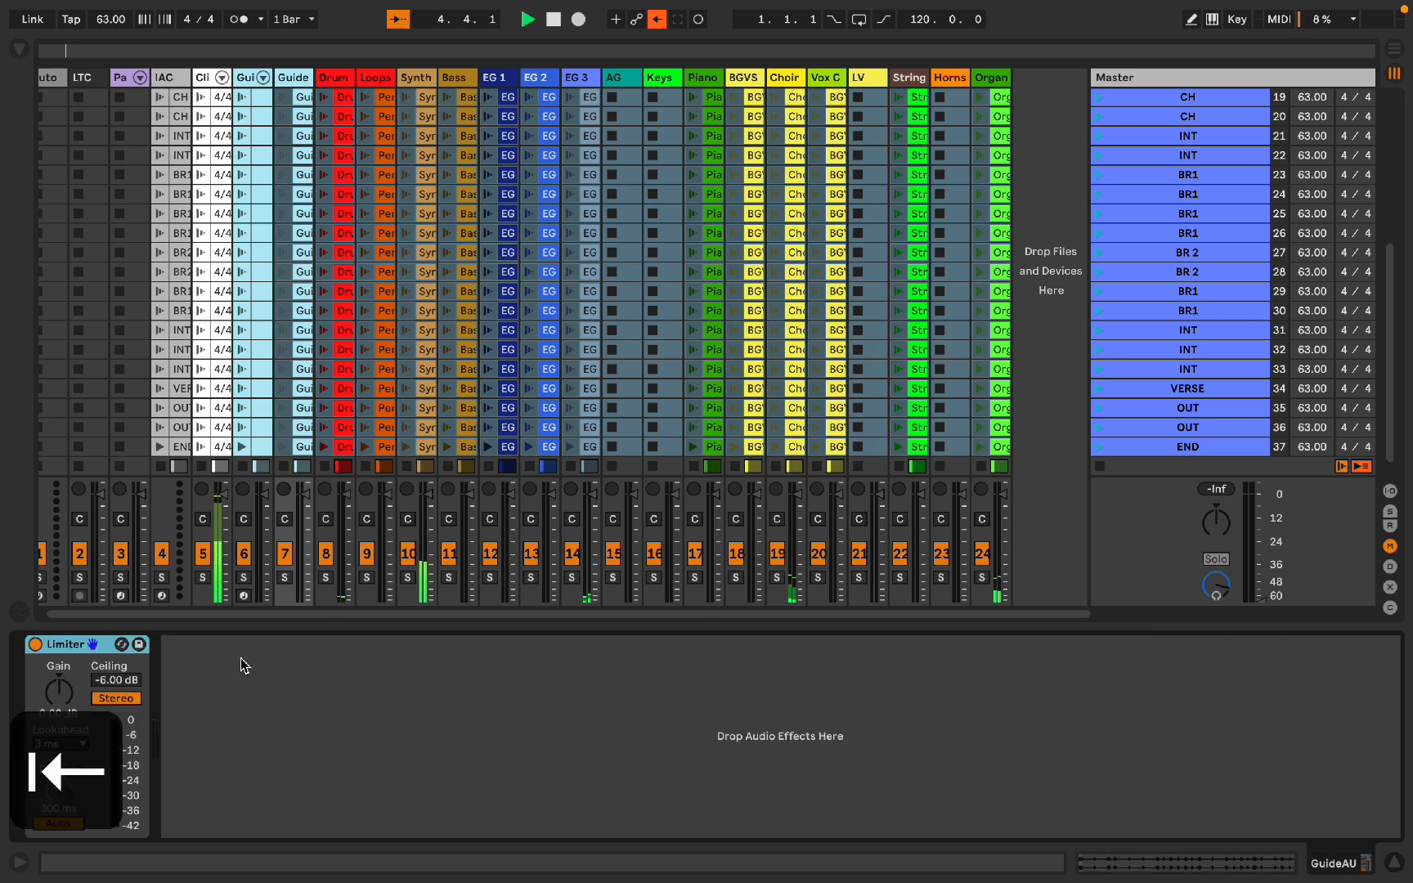
pyautogui.press('space')
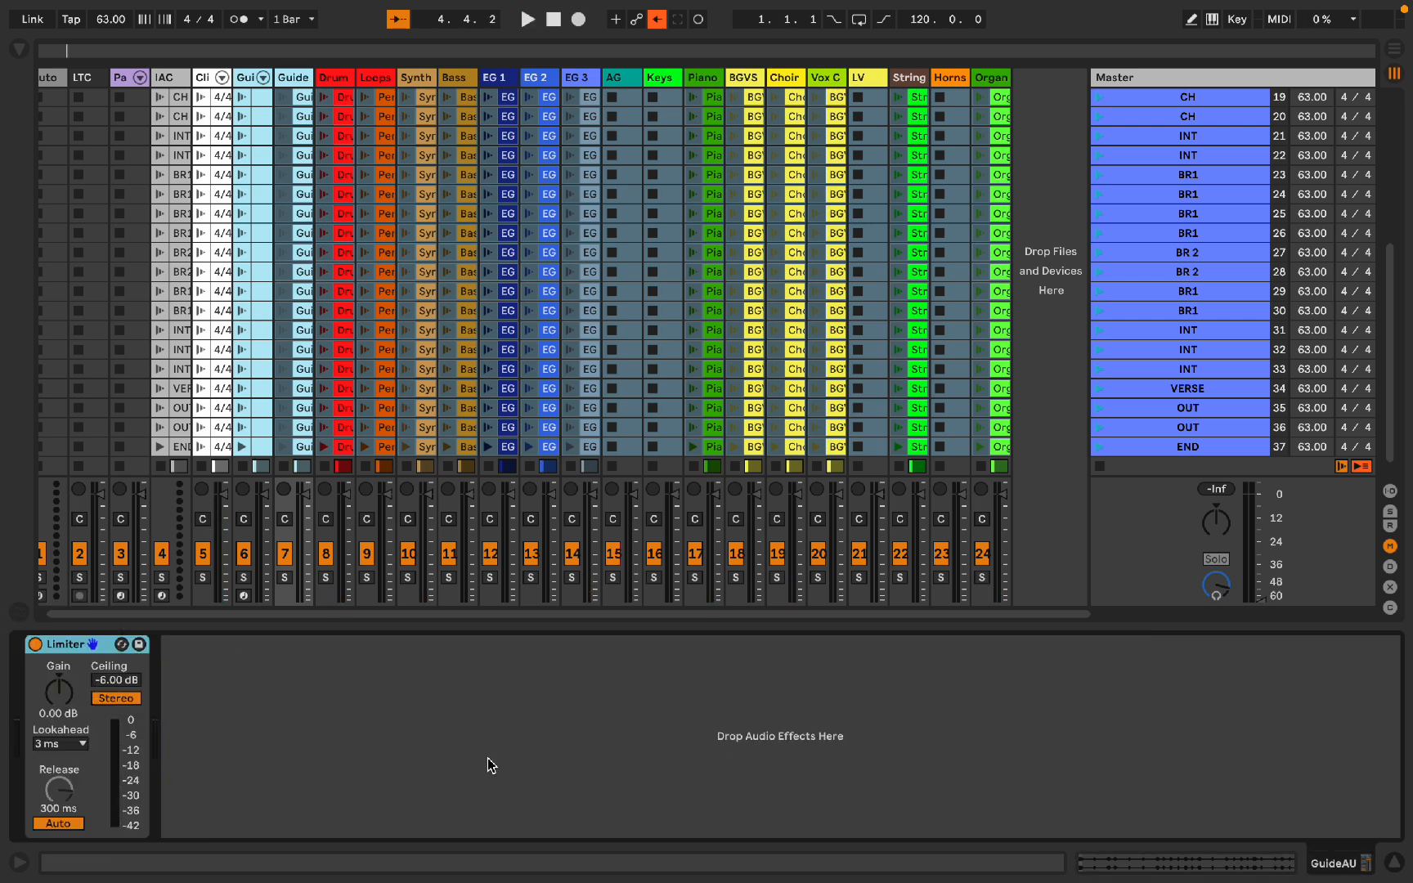
# Step: Show the Info View and bring back the Guide clip's settings in the detail panel
pyautogui.press('?')
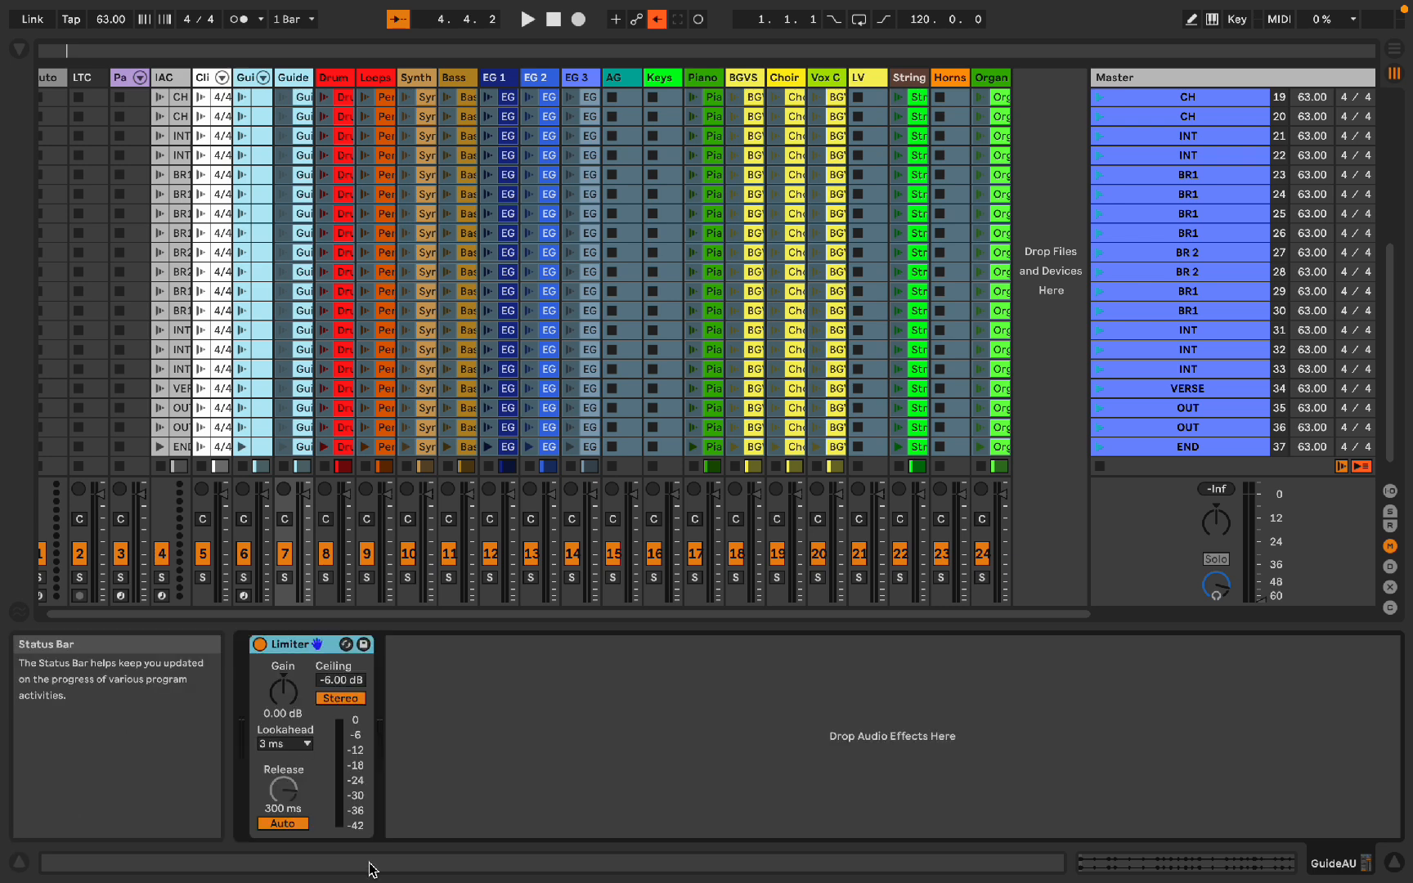
pyautogui.press('alt+super+l')
pyautogui.press('alt+super+l')
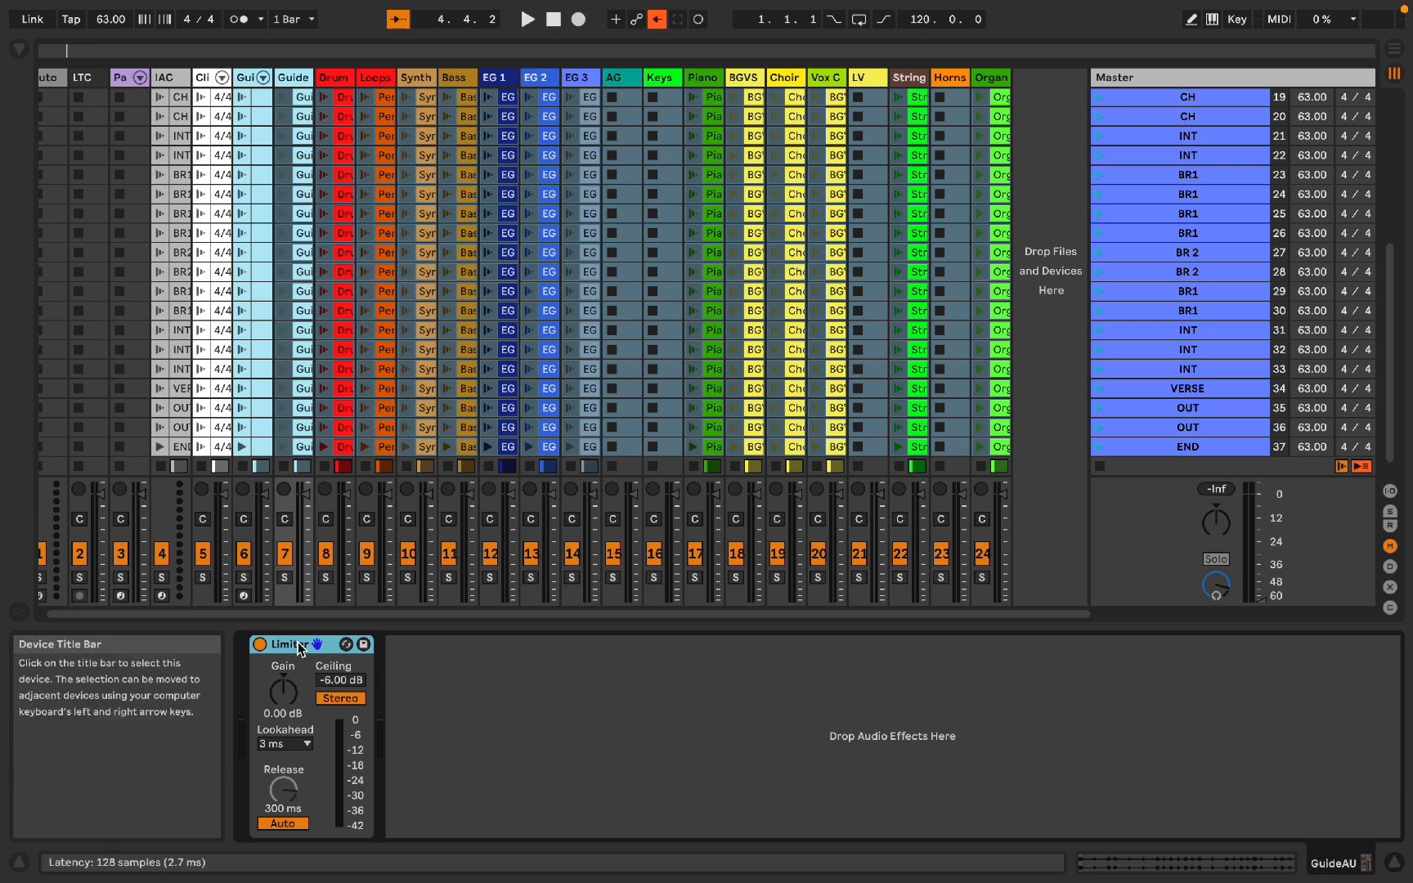
pyautogui.hotkey('shift', 'Tab')
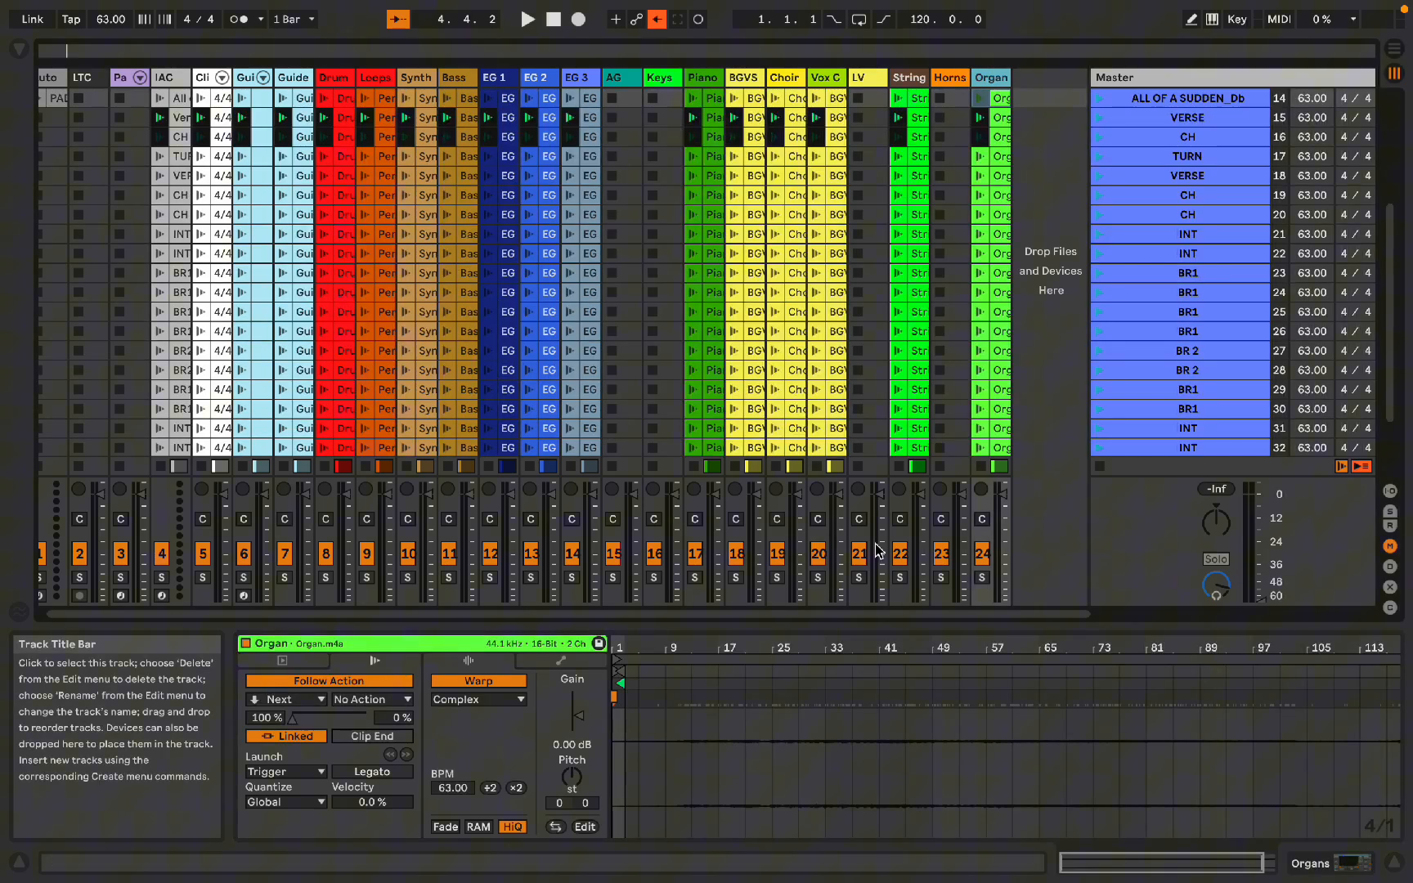
# Step: Inspect the Organ, Guide and LV clip slots' settings across the song's scenes
pyautogui.scroll(-10, 972, 428)
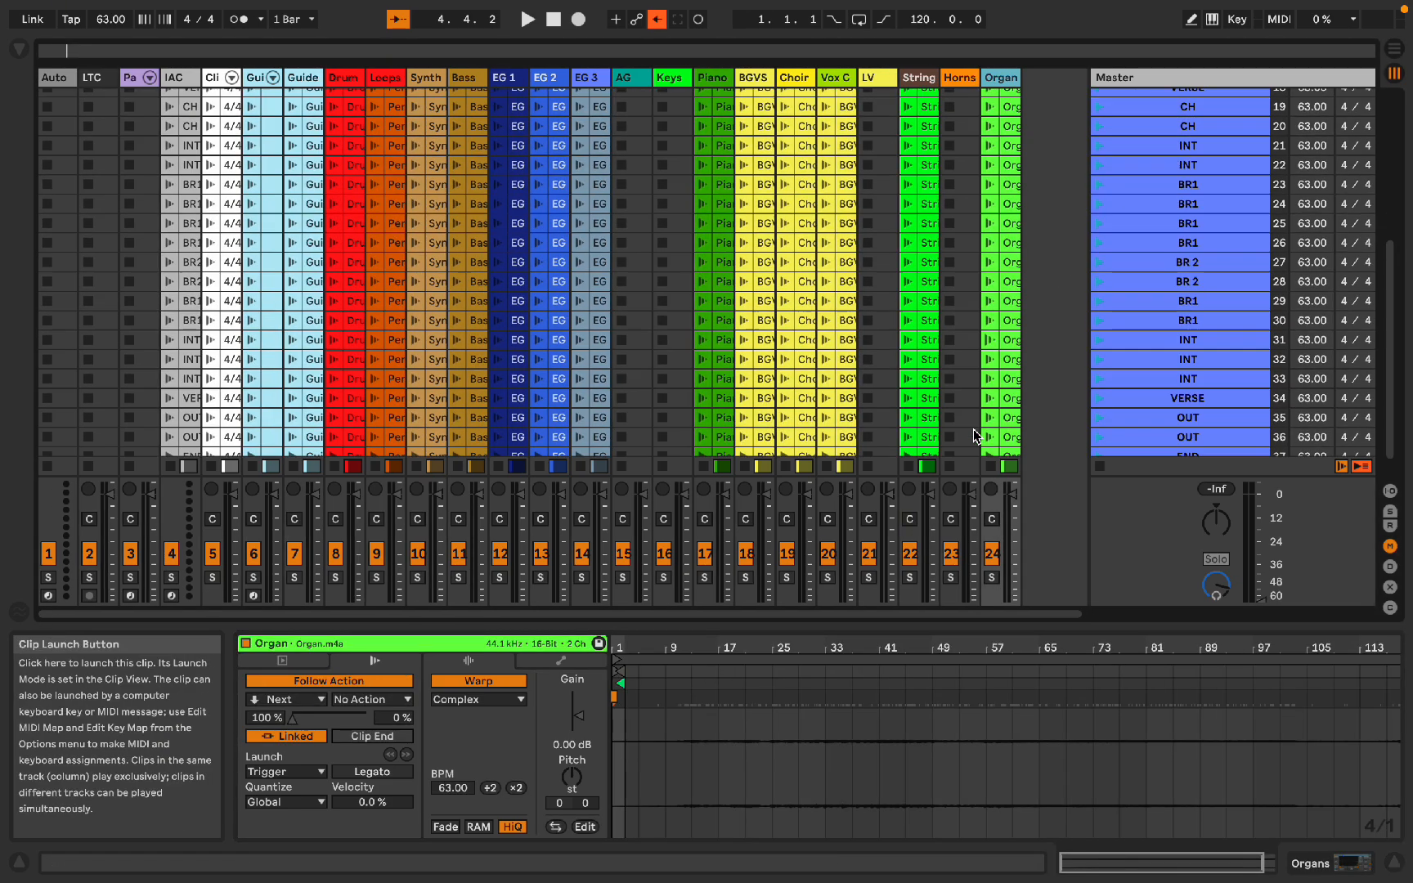
pyautogui.click(999, 430)
pyautogui.scroll(10, 999, 430)
pyautogui.keyDown('shift'); pyautogui.click(309, 214); pyautogui.keyUp('shift')
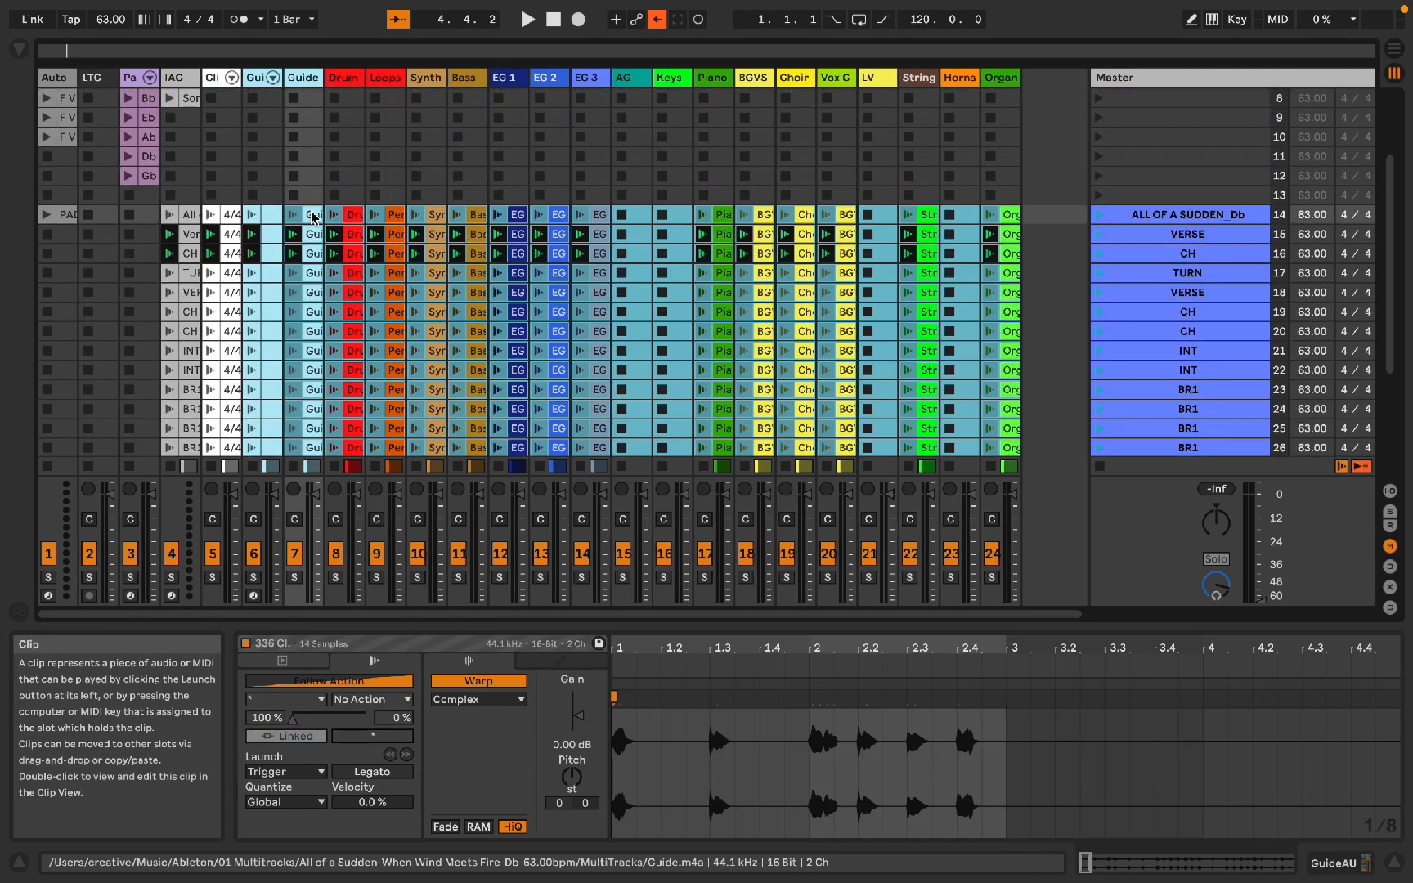
pyautogui.scroll(-7, 310, 215)
pyautogui.scroll(-1, 311, 216)
pyautogui.scroll(-3, 824, 303)
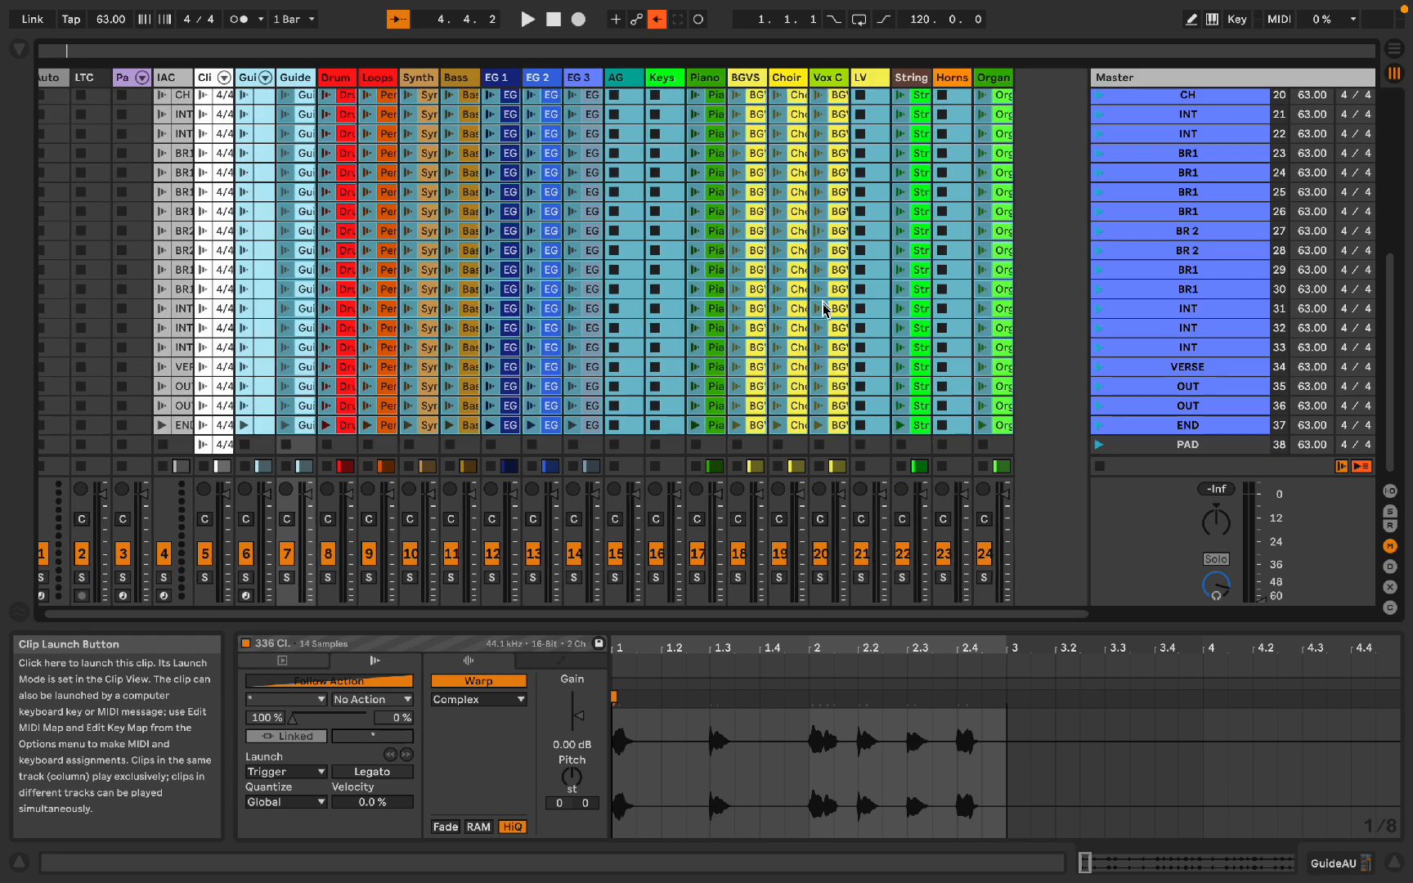
pyautogui.click(869, 443)
pyautogui.scroll(7, 874, 423)
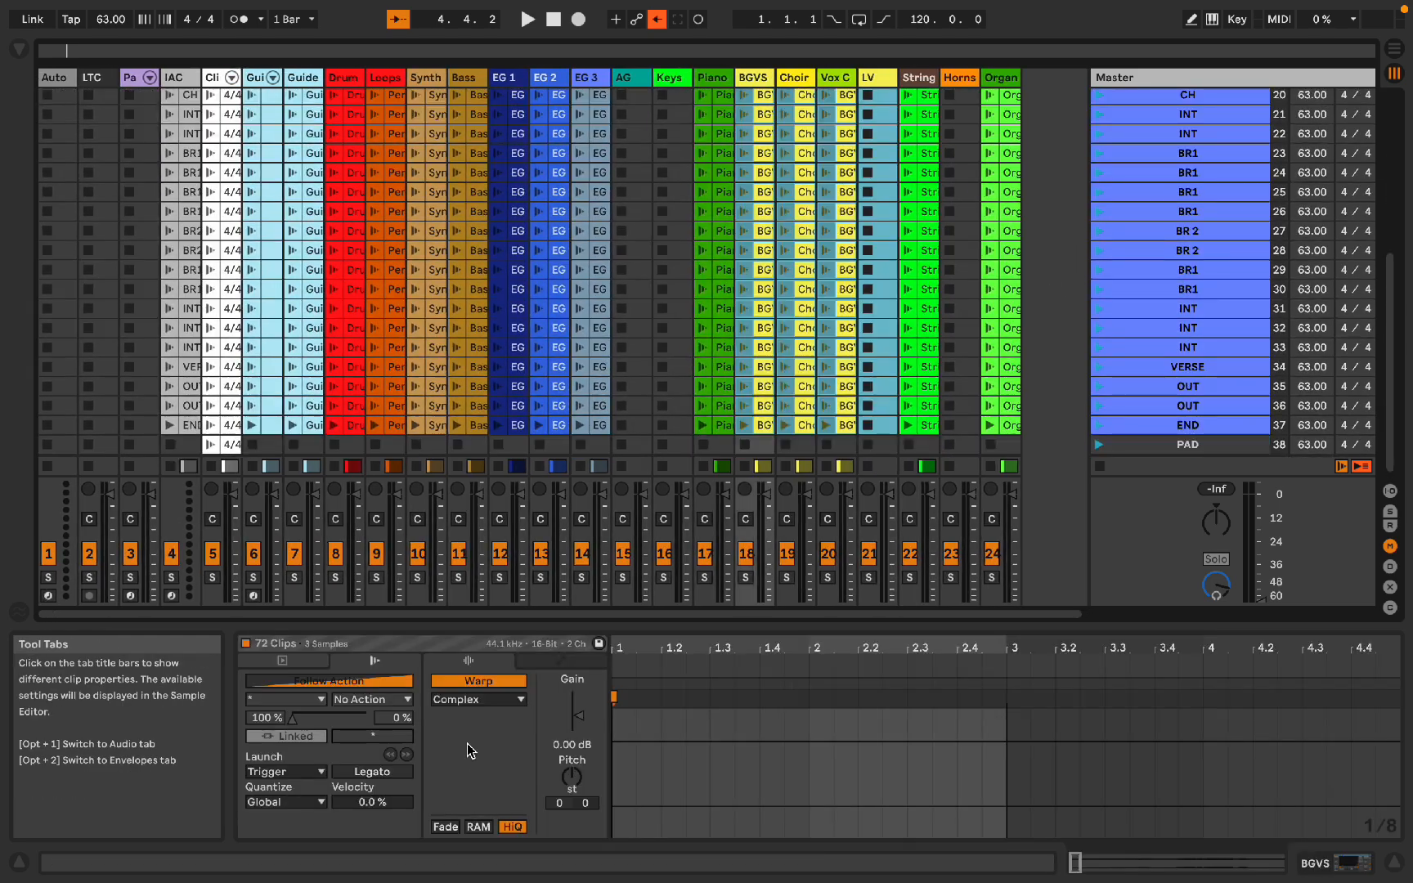
# Step: Set the warp mode of the selected backing-vocal clips to Pro and hide the detail view
pyautogui.click(477, 701)
pyautogui.click(476, 794)
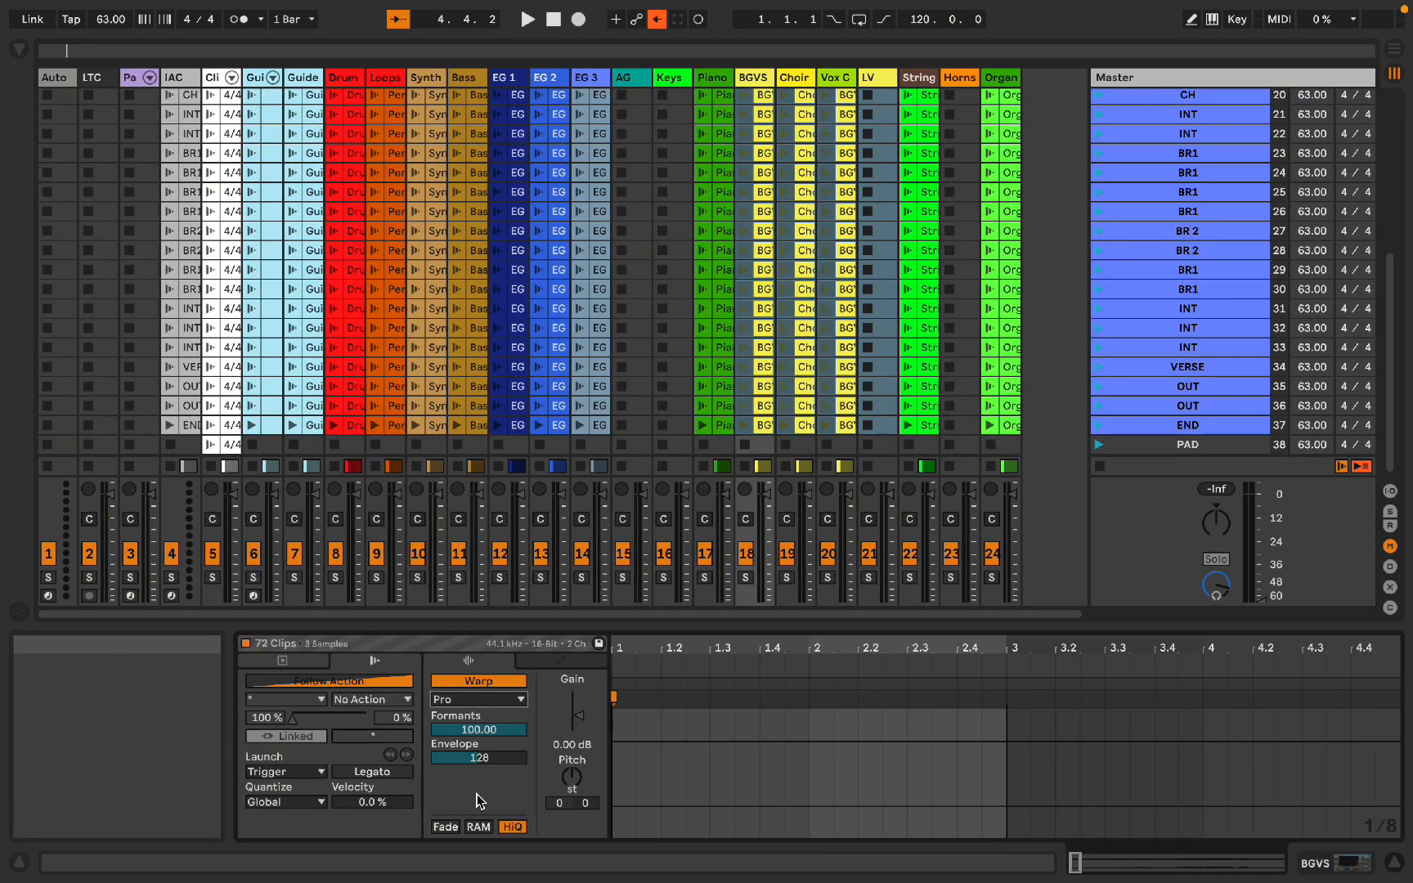
pyautogui.press('alt+super+l')
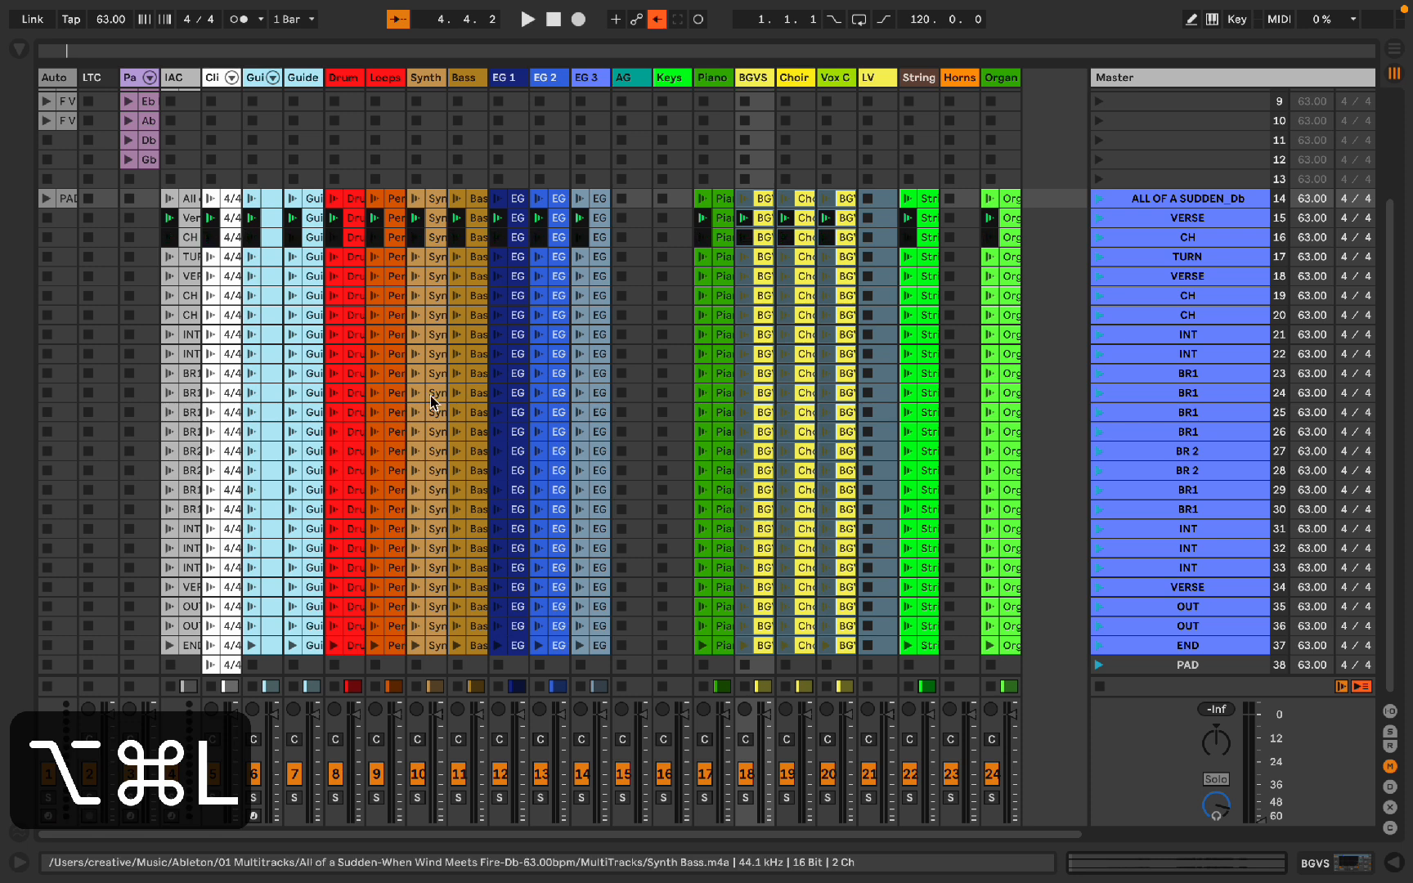
# Step: Open the song's SESSION A set from the browser without saving changes to the current set
pyautogui.press('alt+super+b')
pyautogui.doubleClick(253, 261)
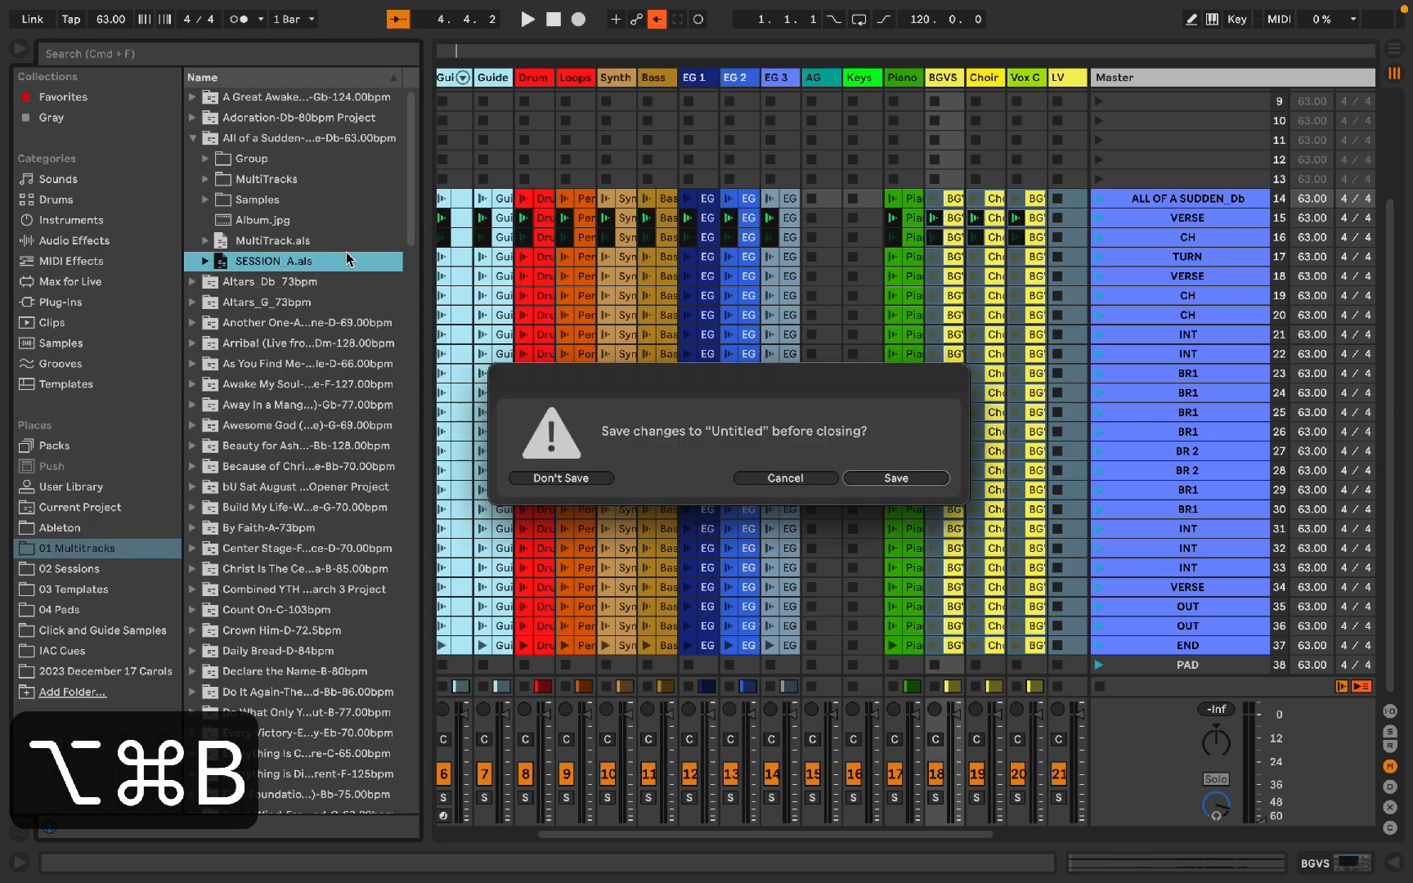
pyautogui.press('super+d')
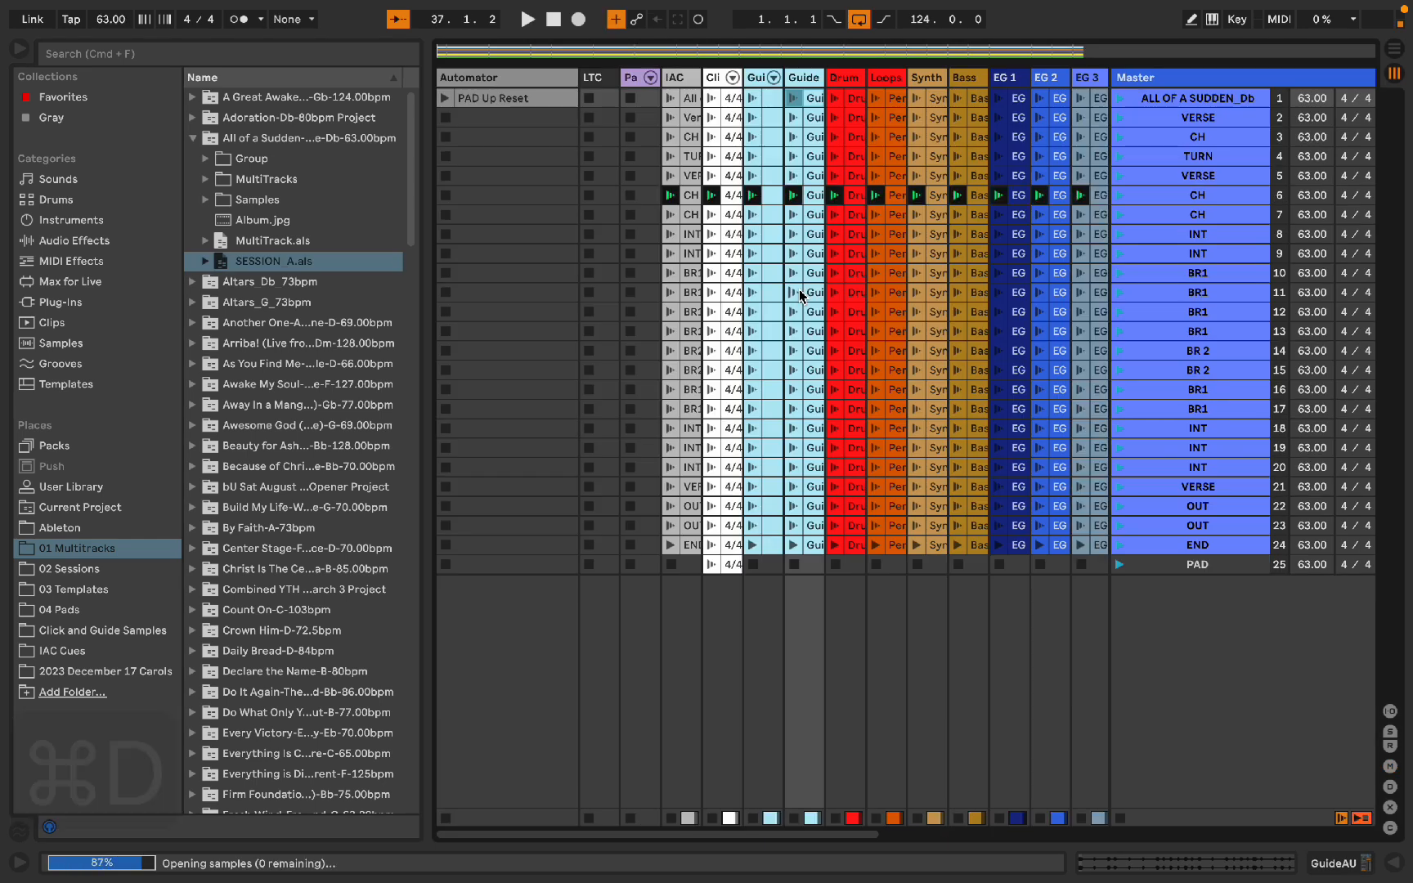
# Step: Set the warp mode of the selected backing-vocal clips in the opened set to Pro
pyautogui.press('alt+super+l')
pyautogui.click(462, 699)
pyautogui.click(477, 801)
pyautogui.press('alt+super+l')
pyautogui.press('alt+super+l')
pyautogui.hotkey('shift', '/')
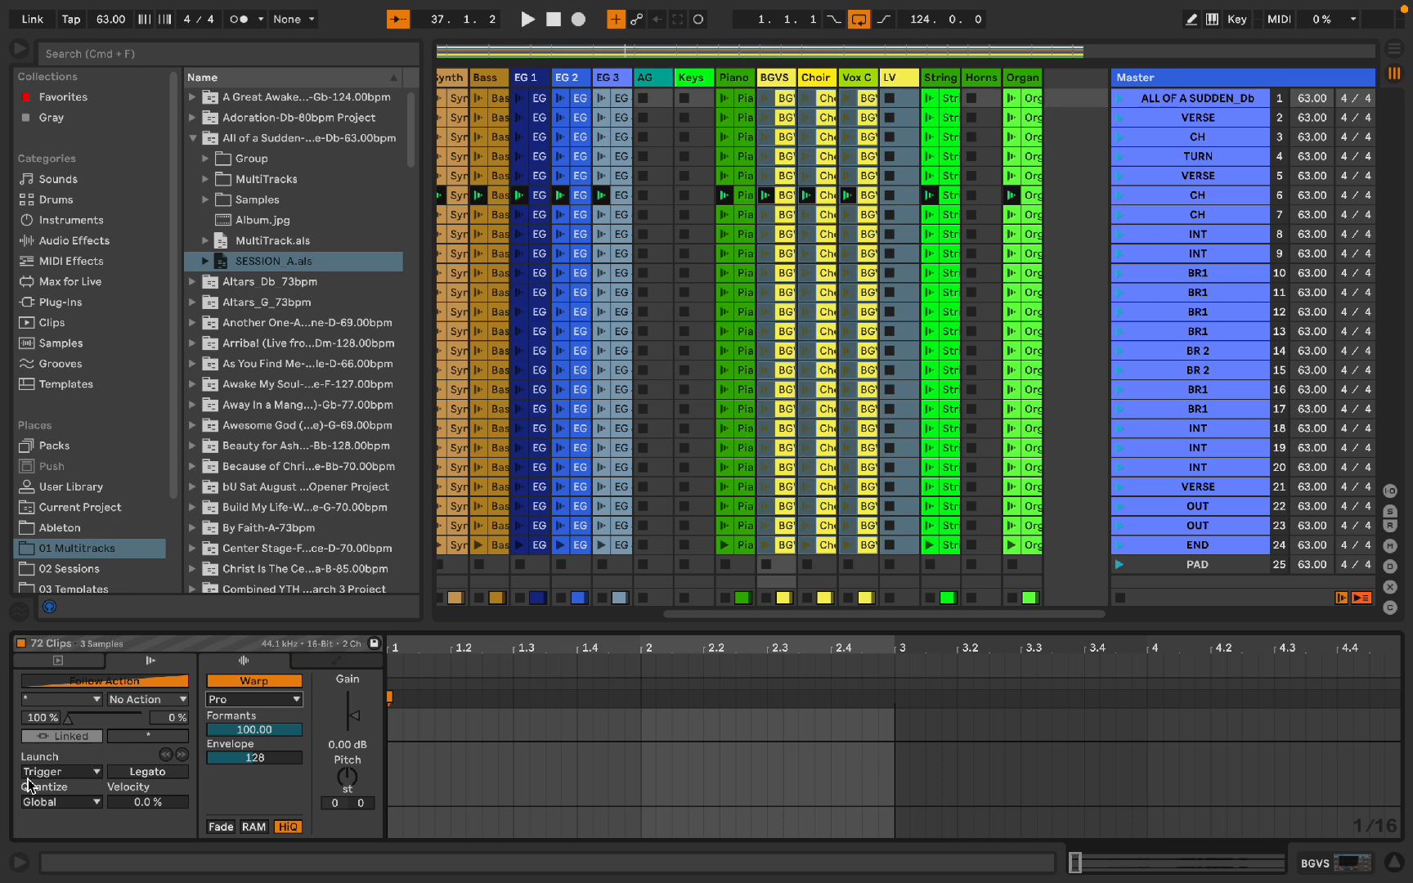
pyautogui.hotkey('shift', '/')
pyautogui.hotkey('shift', '/')
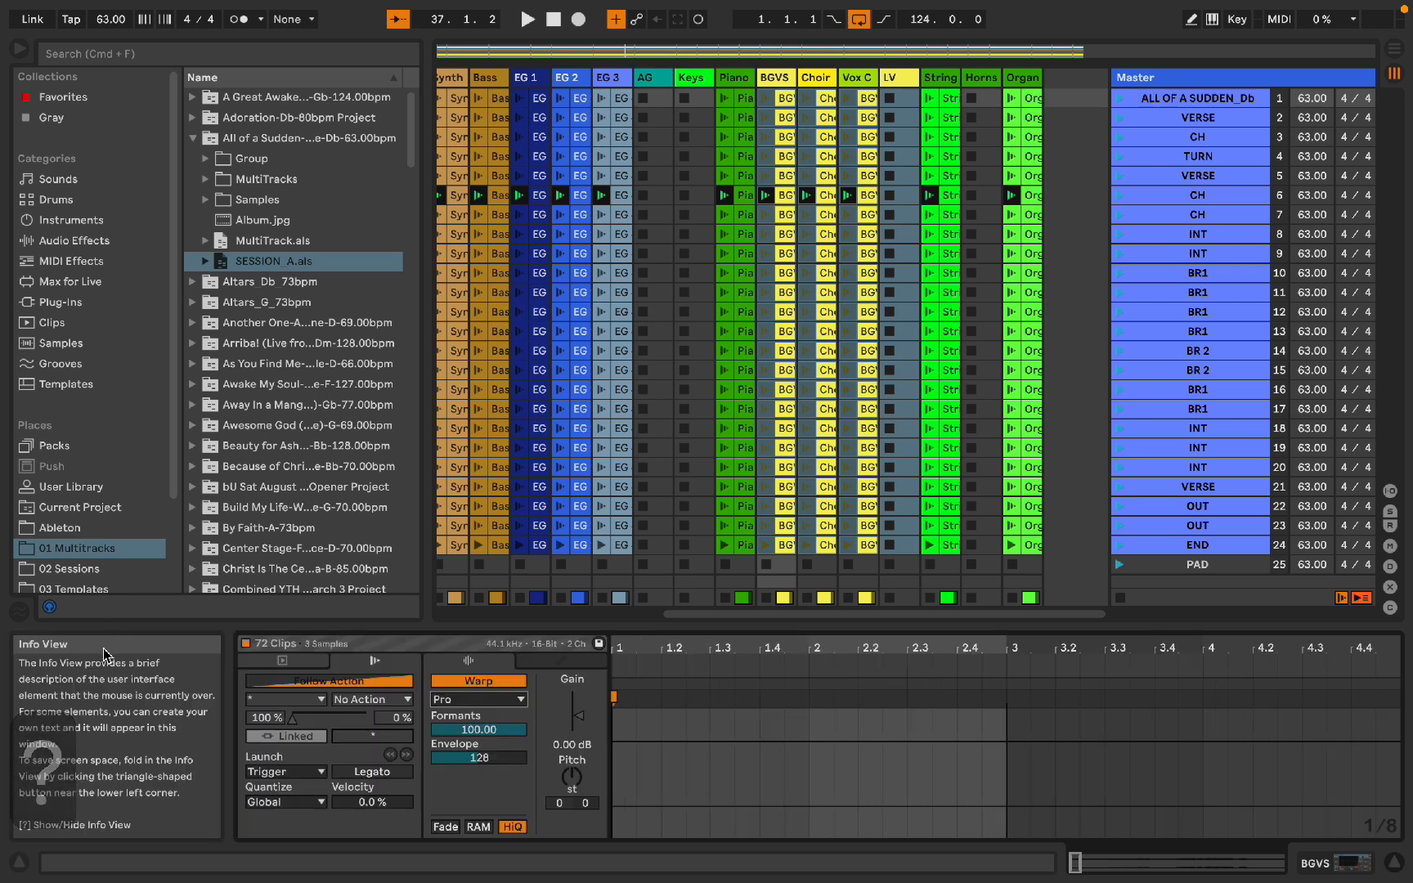
pyautogui.press('alt+super+l')
# Step: Hide the browser and save the set
pyautogui.press('alt+super+b')
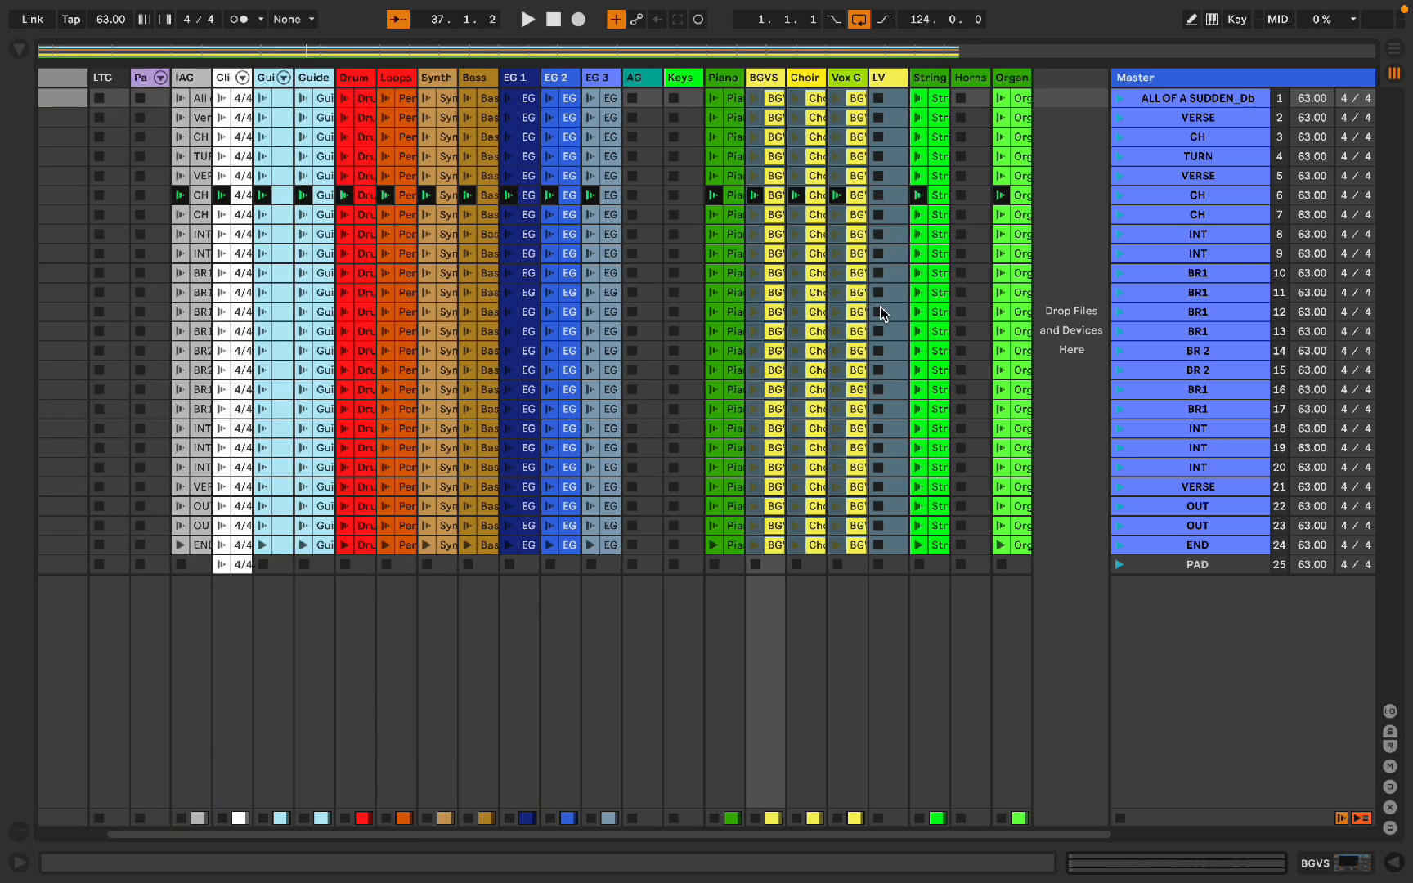
pyautogui.press('super+s')
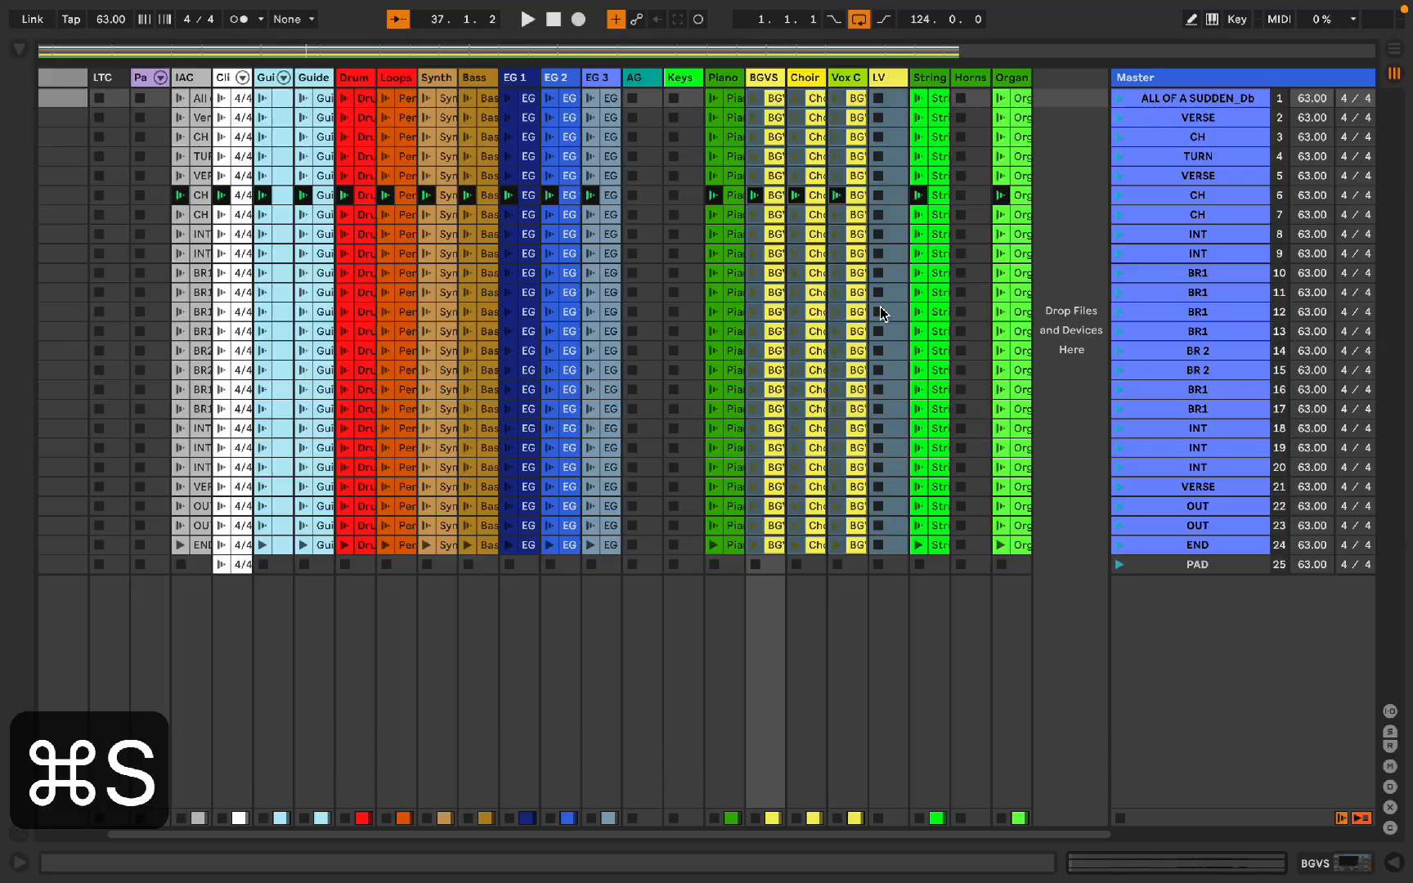